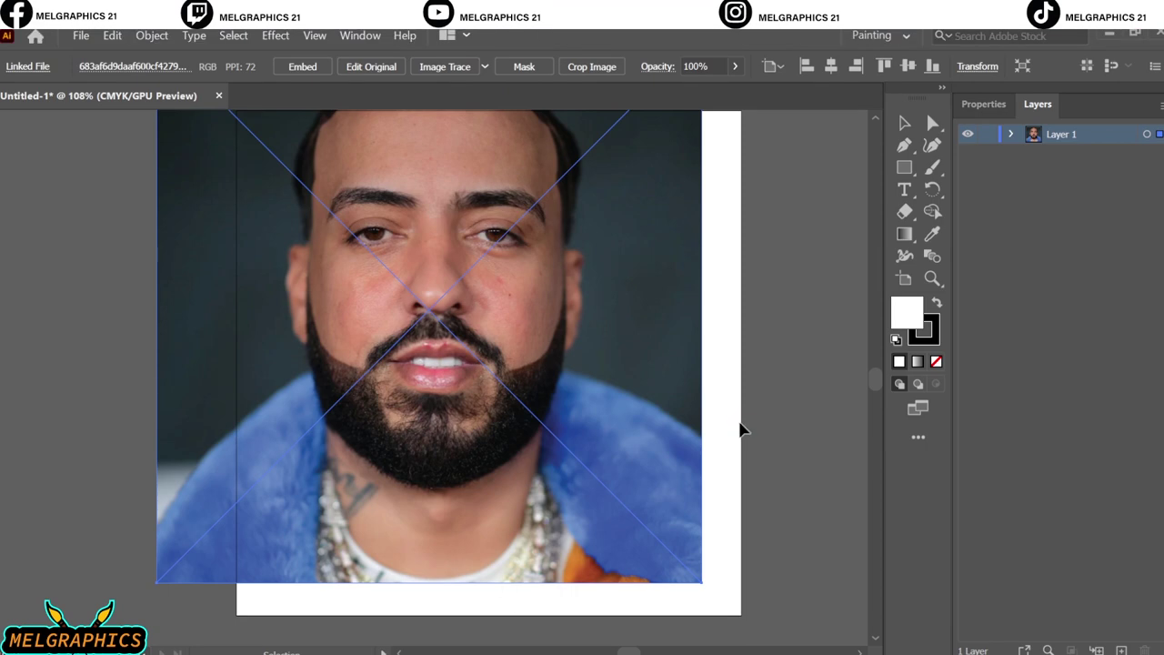
Step: Scale the reference photo to cover the artboard, lower its opacity and lock it
left_click(740, 427)
scroll(740, 430, "up", 2)
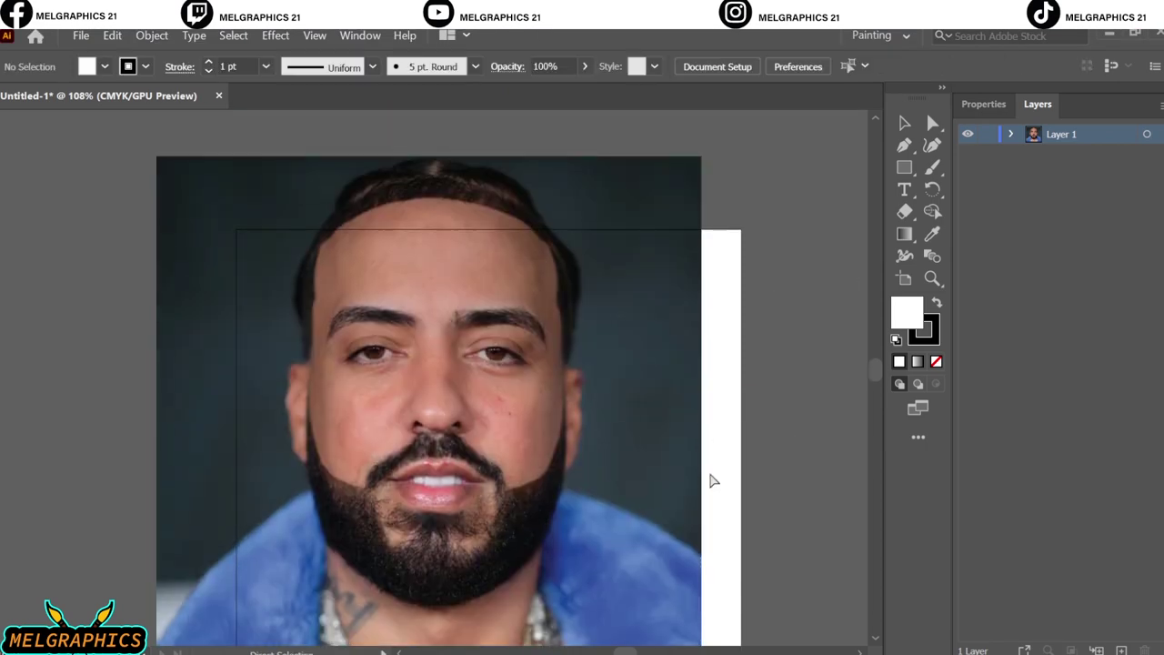
scroll(711, 450, "up", 1)
left_click(641, 428)
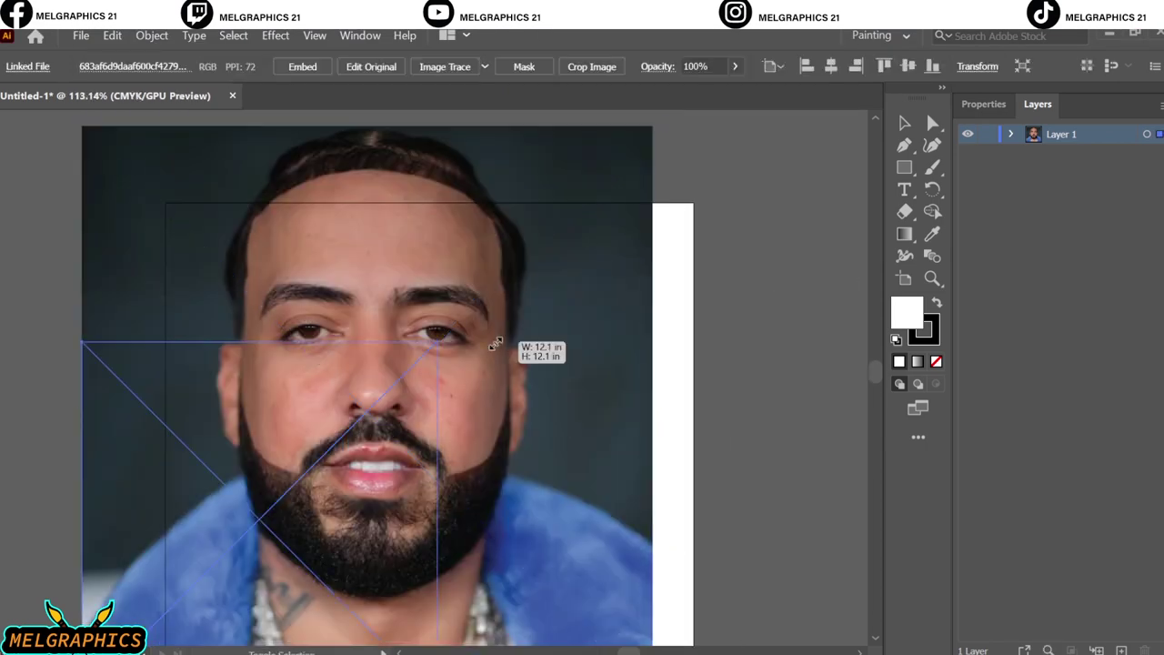
left_click_drag(649, 124, 428, 254)
left_click_drag(376, 382, 552, 309)
left_click_drag(258, 533, 182, 628)
left_click_drag(615, 378, 666, 382)
scroll(542, 111, "up", 1)
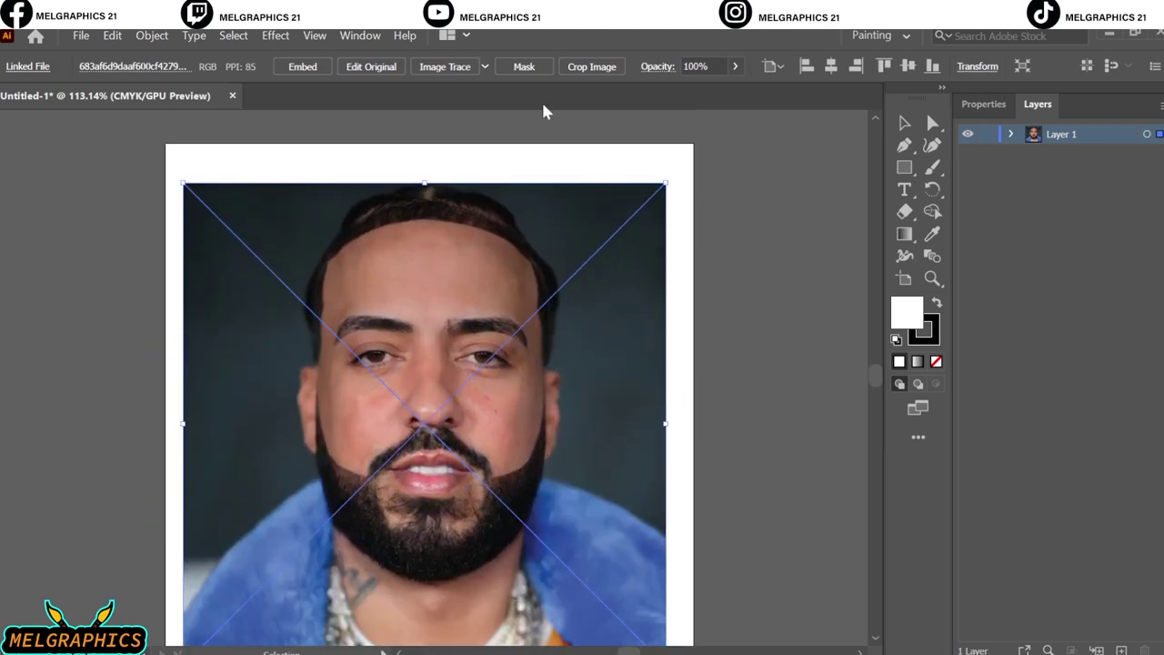
left_click_drag(711, 98, 691, 91)
key("ctrl+2")
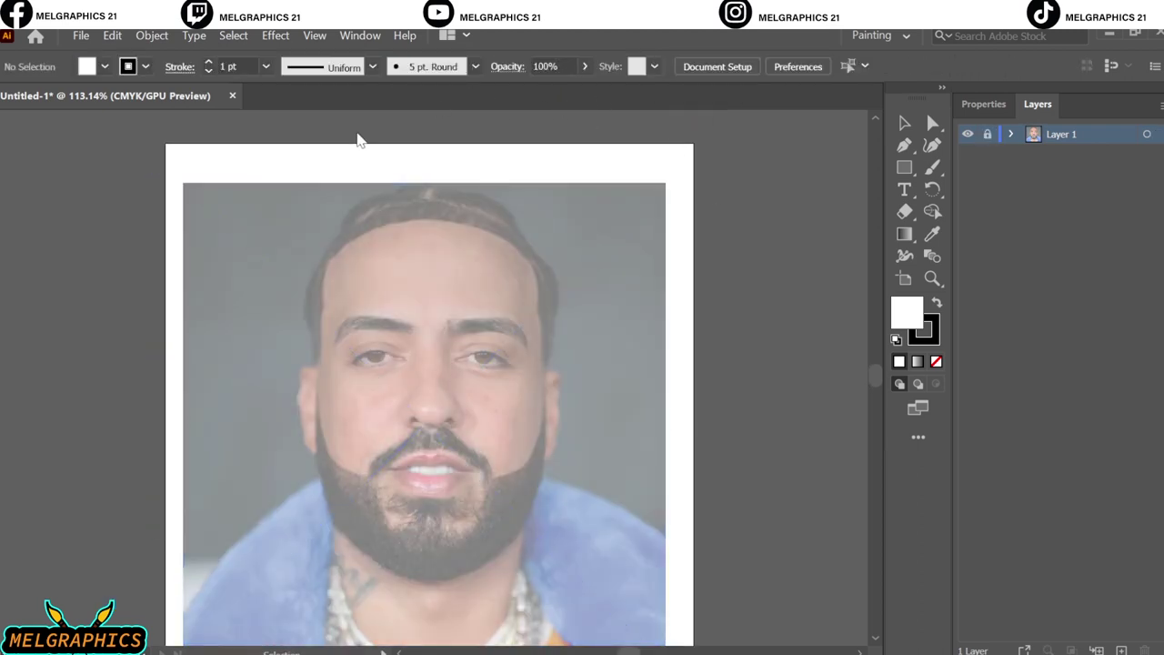
Step: Choose a tapered line brush from the brush definitions list
left_click(474, 67)
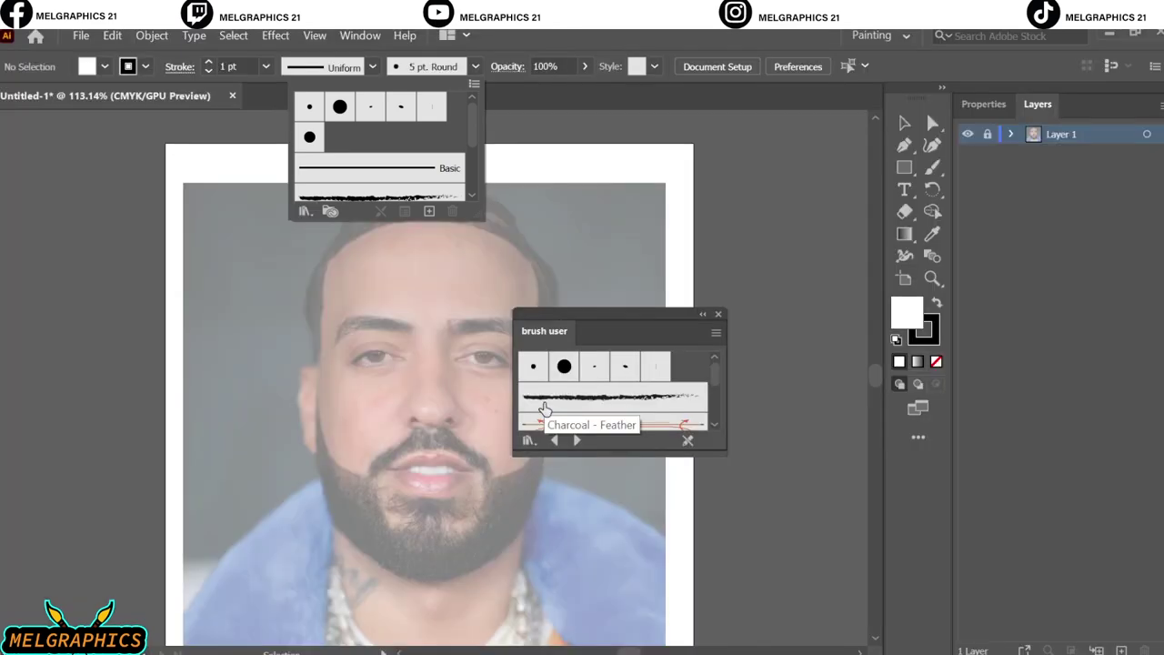
left_click(711, 379)
scroll(715, 380, "down", 2)
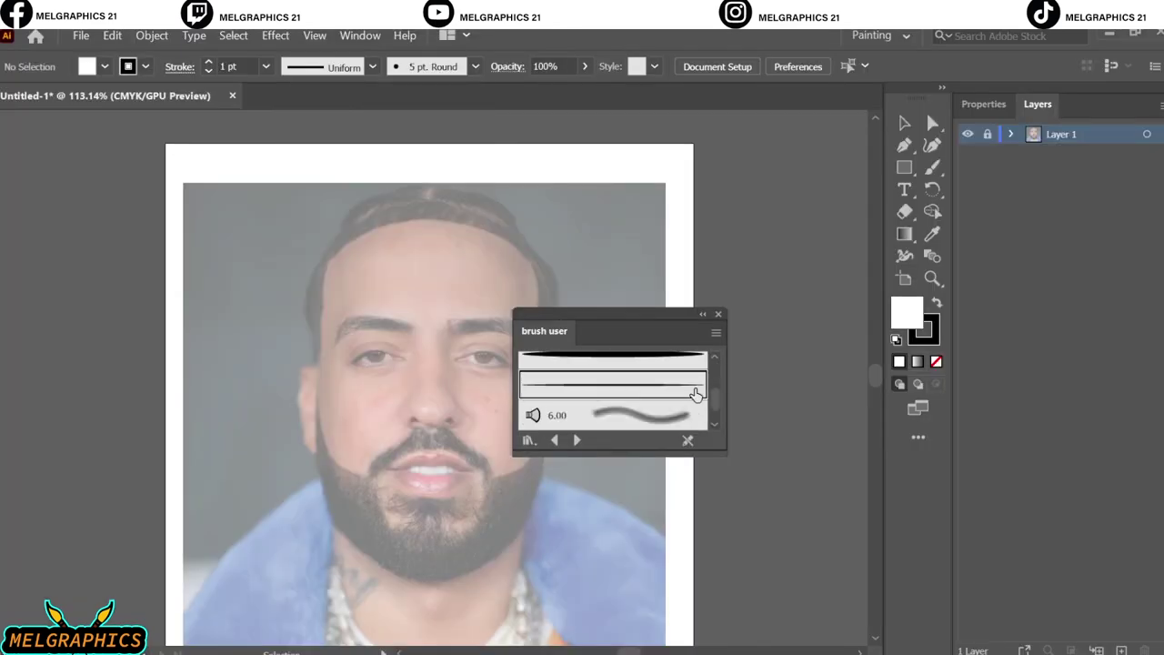
left_click(669, 363)
Step: Trace the right side of the nose and the right nostril with the Paintbrush
left_click(717, 314)
key("b")
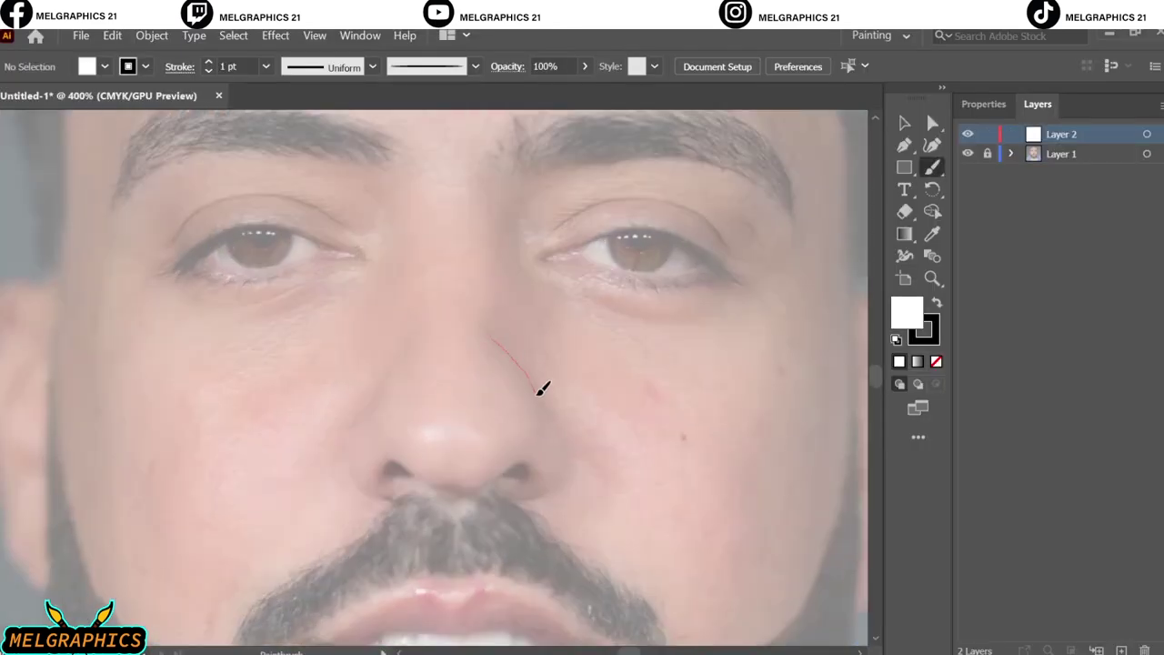
left_click_drag(488, 337, 540, 433)
left_click_drag(391, 453, 435, 478)
scroll(476, 491, "up", 1)
left_click_drag(446, 527, 549, 448)
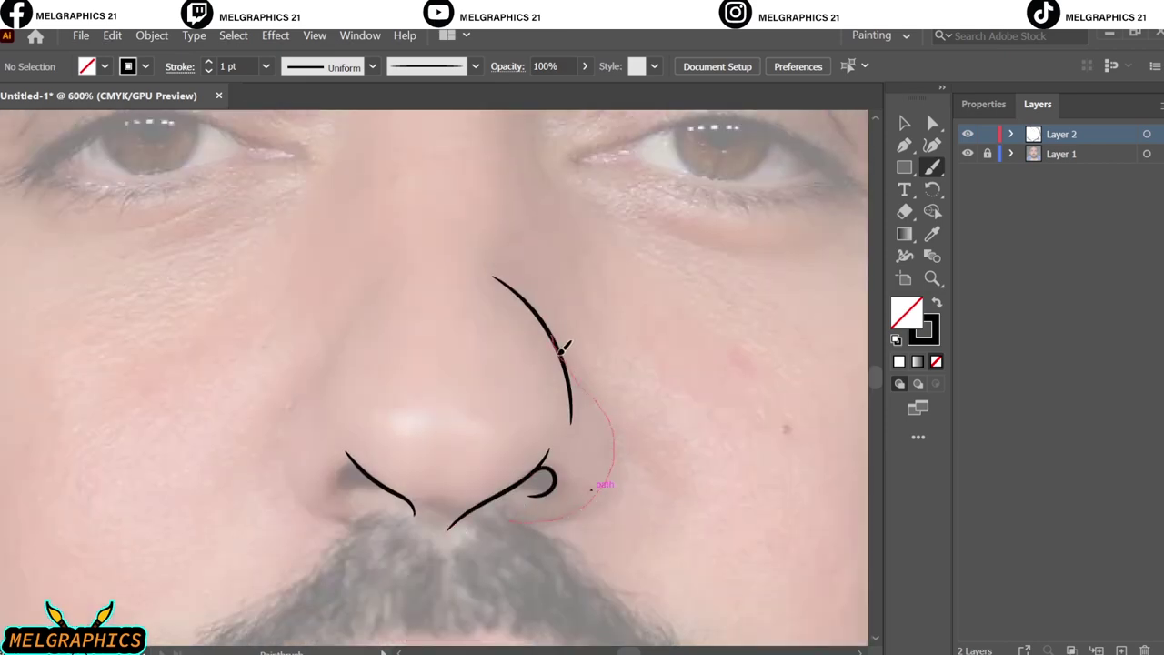
left_click_drag(560, 348, 561, 359)
Step: Trace the left side of the nose, the left nostril and the nose wing
scroll(500, 382, "left", 2)
left_click_drag(447, 313, 415, 400)
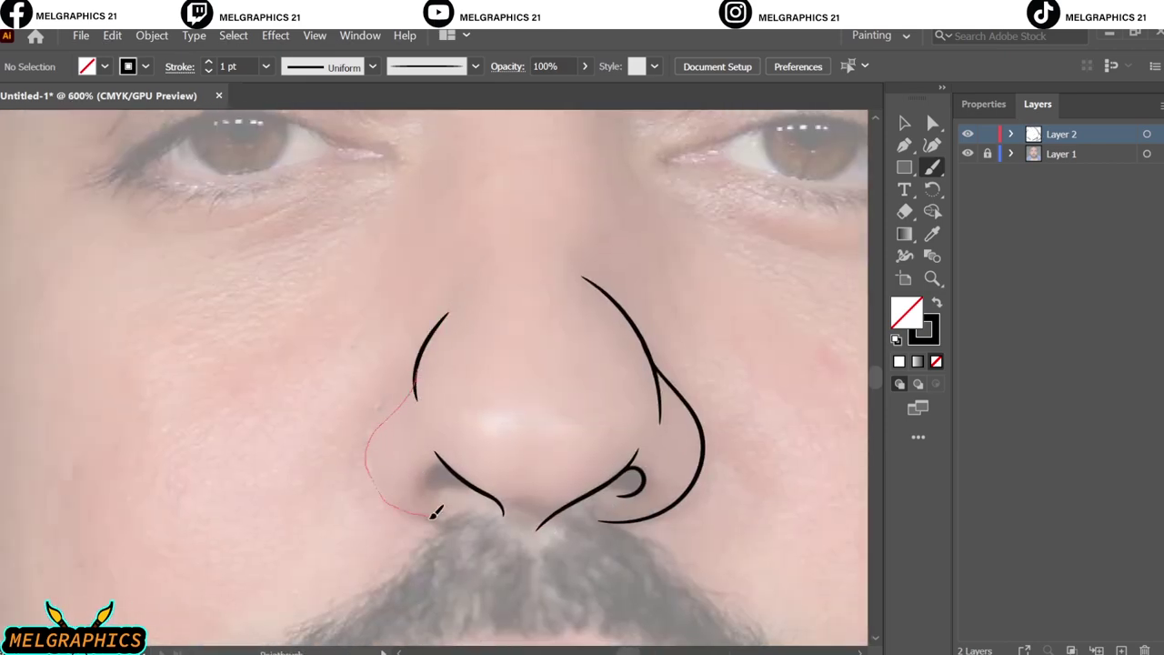
left_click_drag(435, 514, 437, 516)
scroll(436, 516, "up", 1)
left_click_drag(418, 477, 446, 508)
Step: Draw an arc beside the eye and an upper eyelid line
scroll(519, 512, "up", 2)
scroll(594, 365, "down", 4)
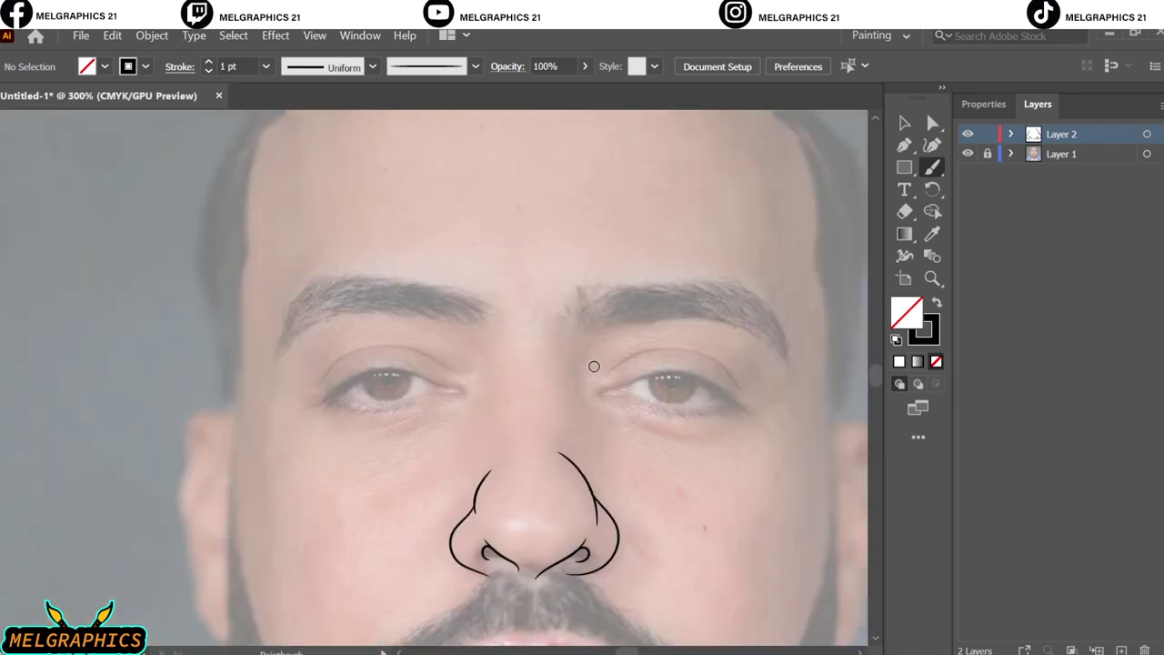
left_click_drag(600, 344, 593, 414)
scroll(680, 421, "up", 4)
mouse_move(104, 416)
left_mouse_down()
mouse_move(675, 480)
mouse_move(101, 411)
left_mouse_up()
Step: Undo the misplaced stroke, then outline the first eye's lower lid, inner corner and iris
key("ctrl+z")
scroll(75, 411, "up", 1)
left_click_drag(427, 464, 718, 428)
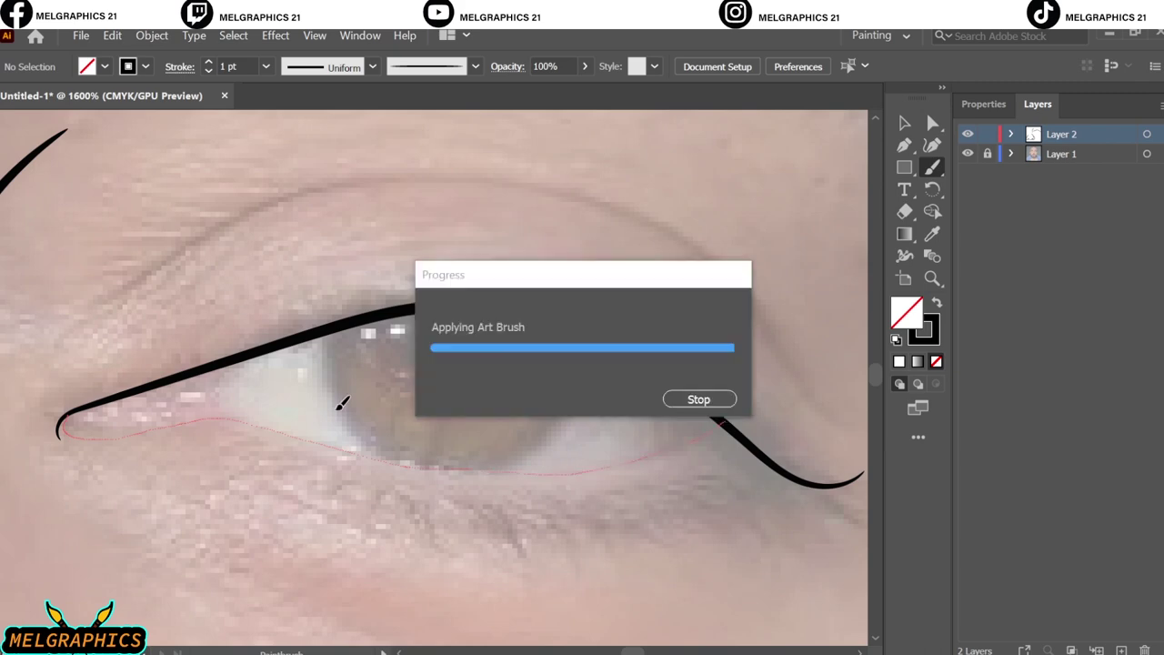
left_click_drag(191, 374, 234, 421)
left_click_drag(333, 329, 334, 328)
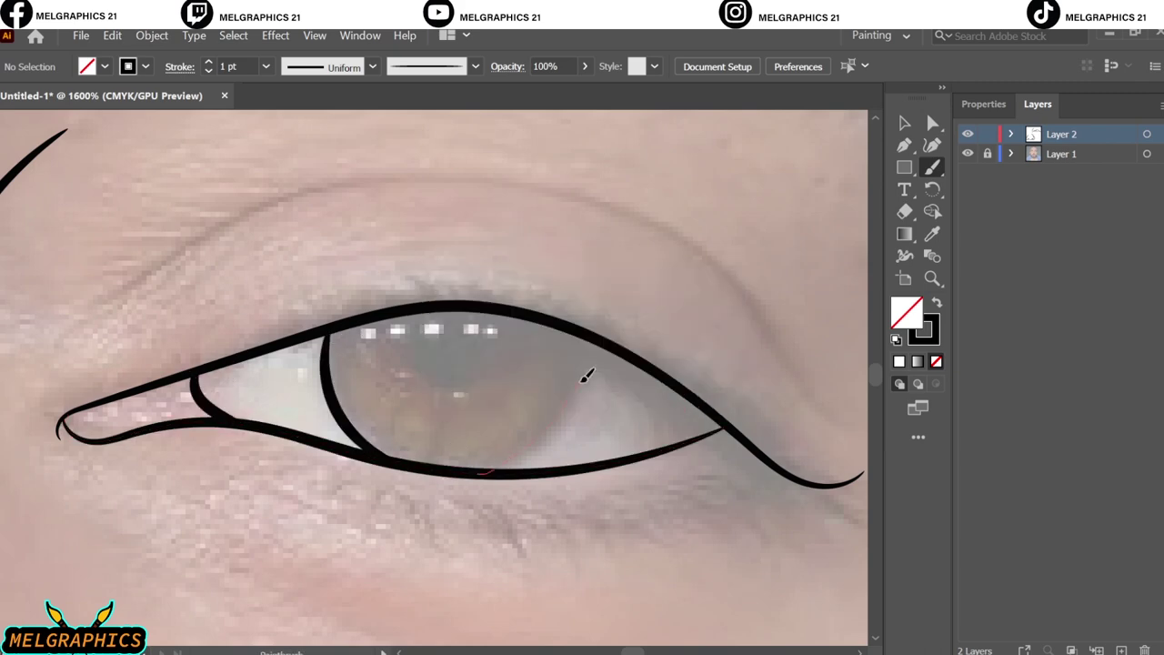
left_click_drag(587, 376, 482, 473)
scroll(236, 483, "down", 3)
scroll(742, 406, "up", 3)
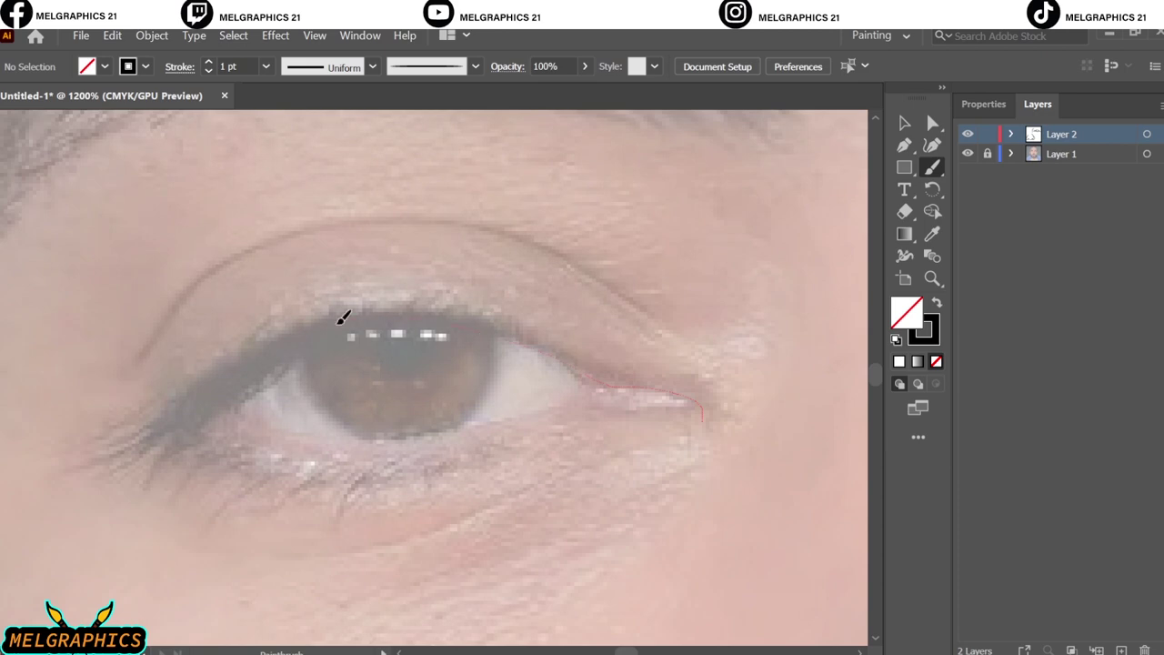
Step: Draw the other eye's upper and lower lids and the crease arc above the lid
left_click_drag(342, 317, 118, 421)
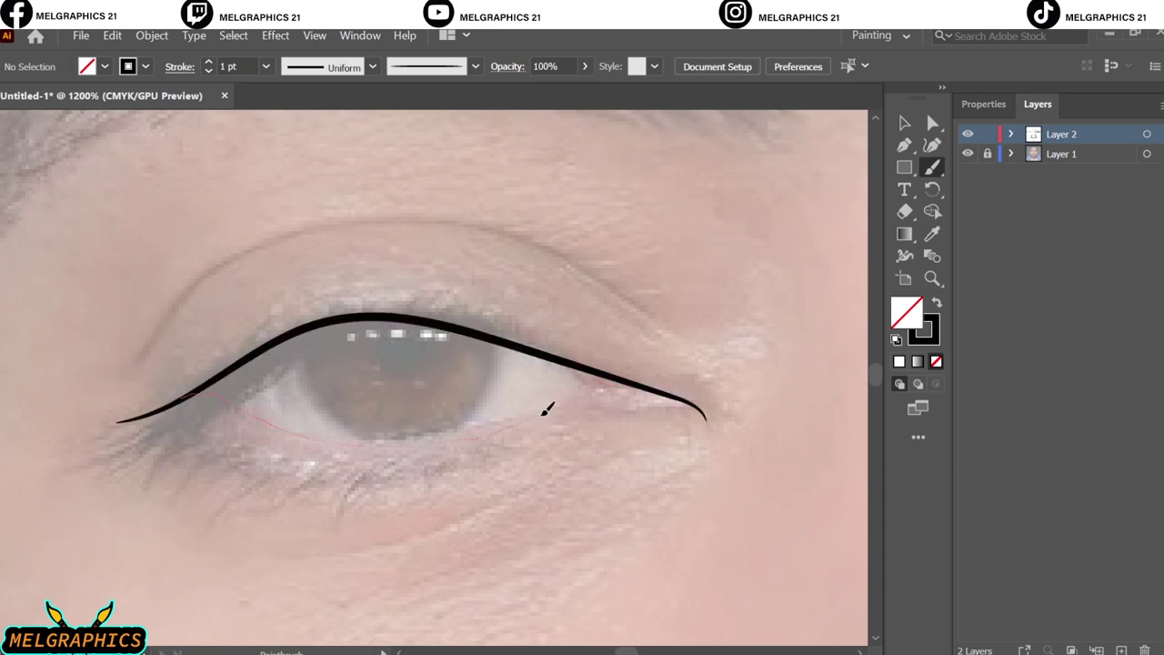
left_click_drag(546, 409, 700, 416)
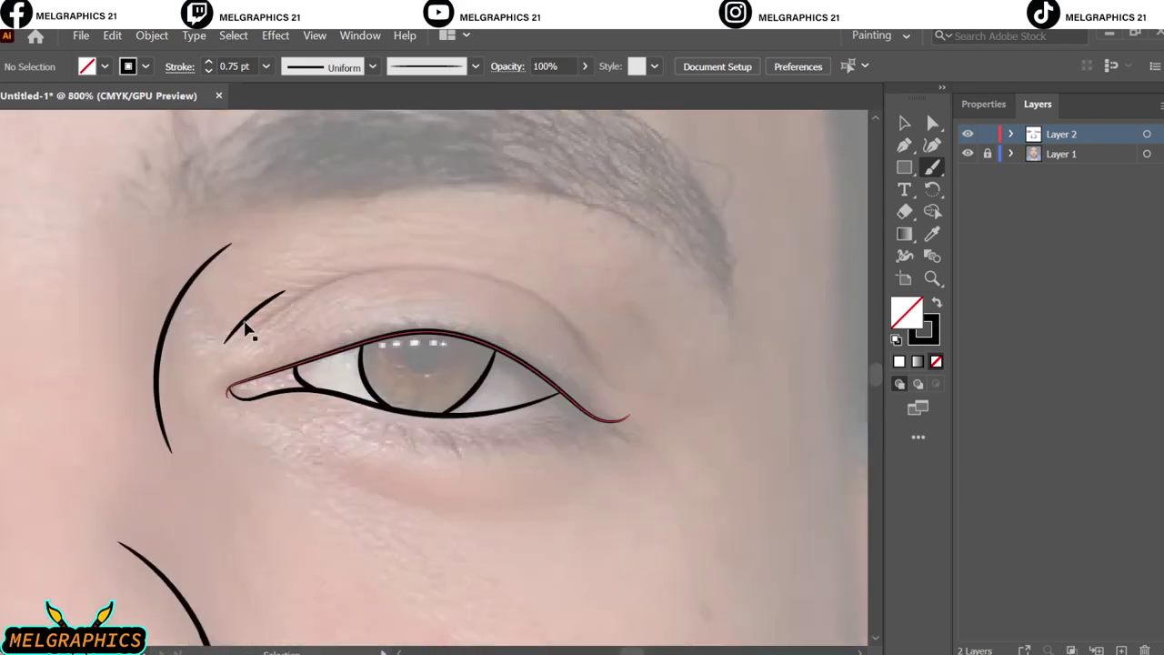
mouse_move(247, 343)
left_mouse_down()
mouse_move(562, 314)
mouse_move(632, 389)
left_mouse_up()
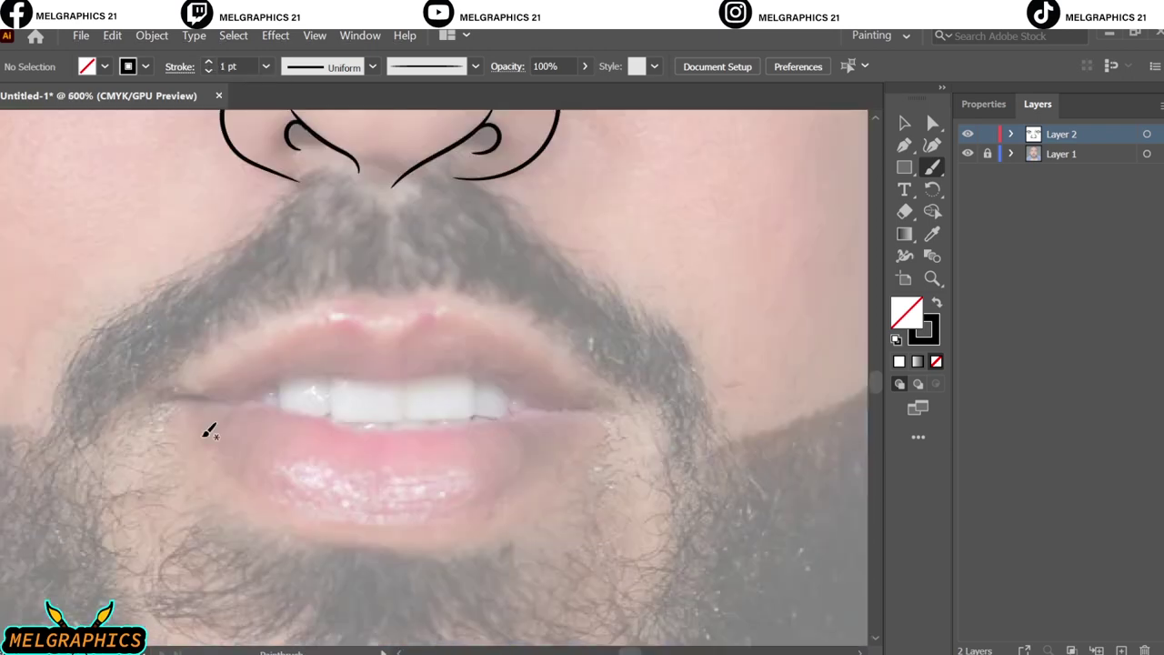
Step: Trace the upper lip, the lip parting line, the inner lower lip and an upper-lip detail stroke
left_click_drag(579, 393, 590, 412)
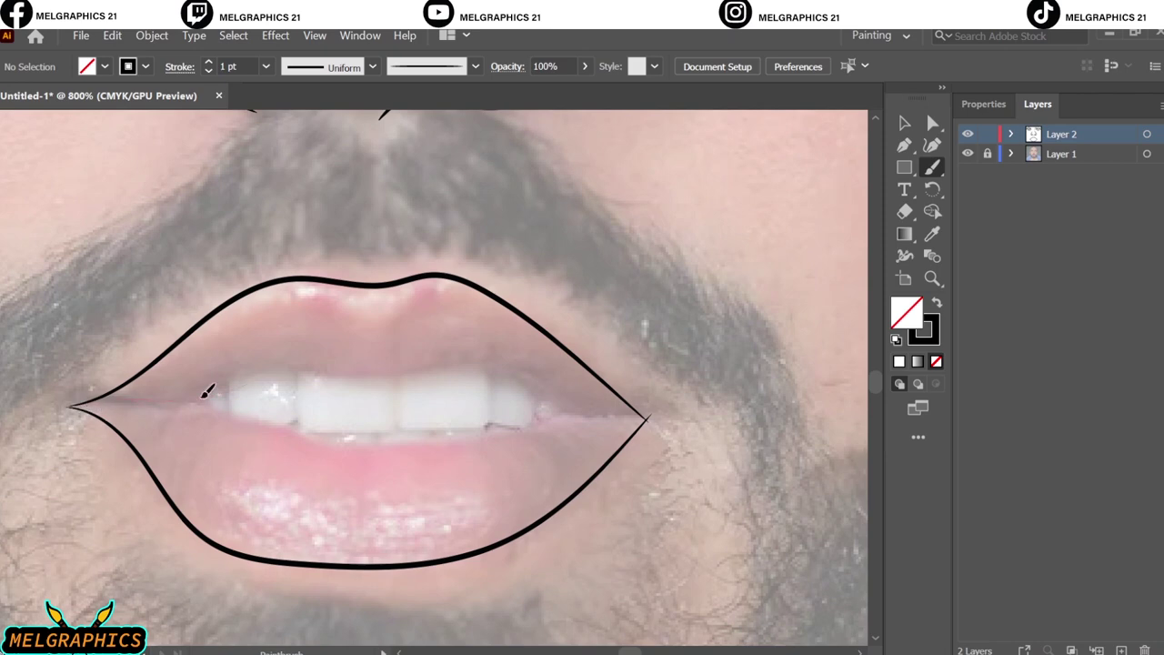
mouse_move(99, 400)
left_mouse_down()
mouse_move(472, 354)
mouse_move(636, 418)
left_mouse_up()
key("ctrl+equal")
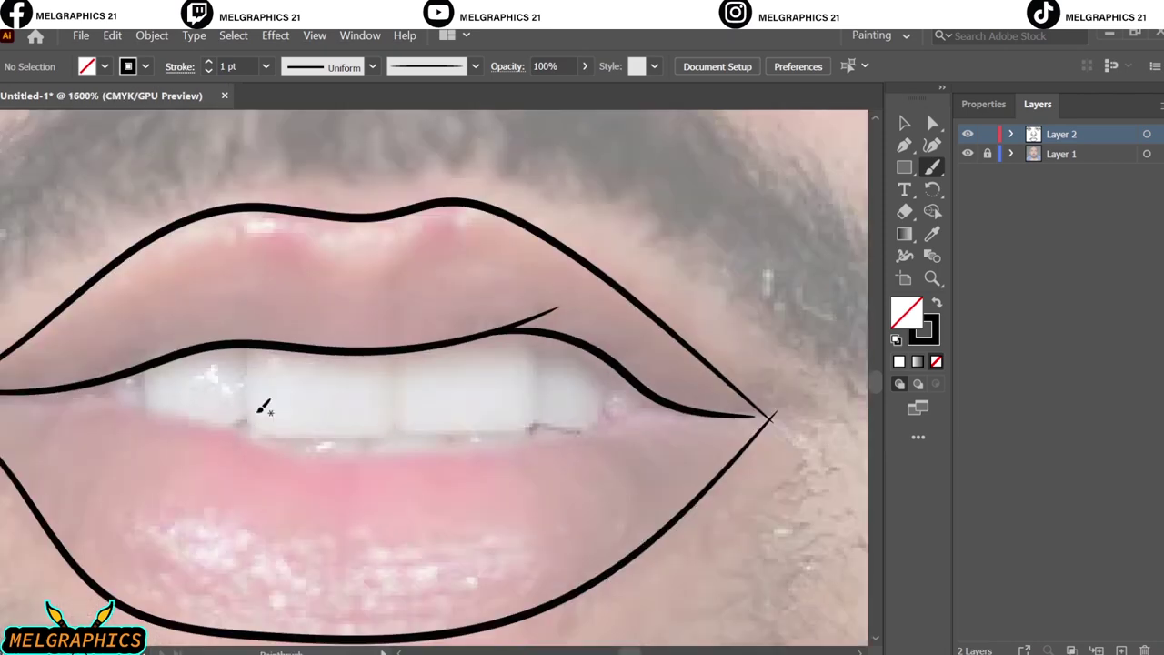
left_click_drag(60, 389, 353, 480)
left_click_drag(563, 434, 764, 415)
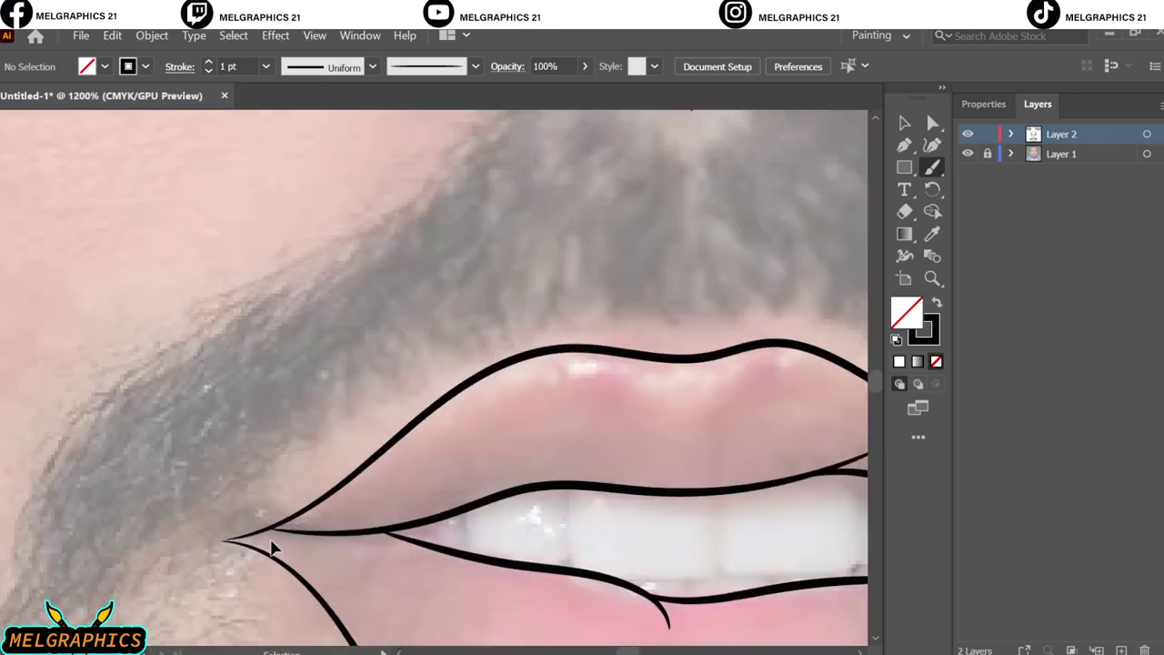
scroll(273, 549, "up", 2)
scroll(389, 447, "up", 2)
scroll(389, 446, "down", 5)
scroll(337, 555, "up", 1)
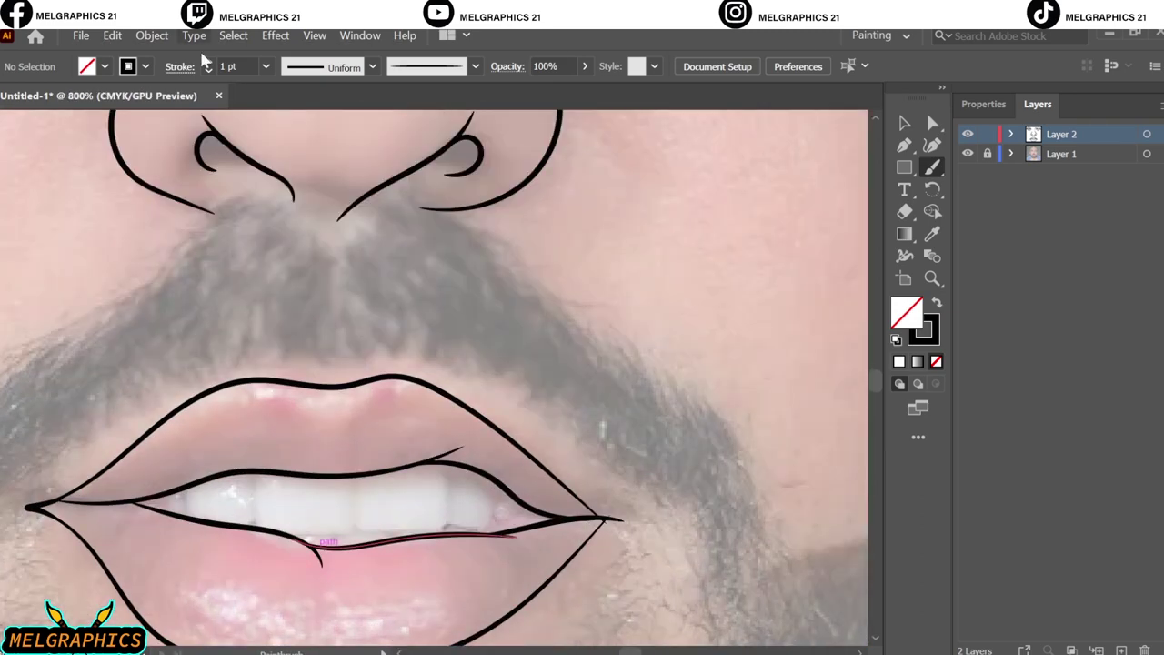
left_click_drag(355, 456, 391, 415)
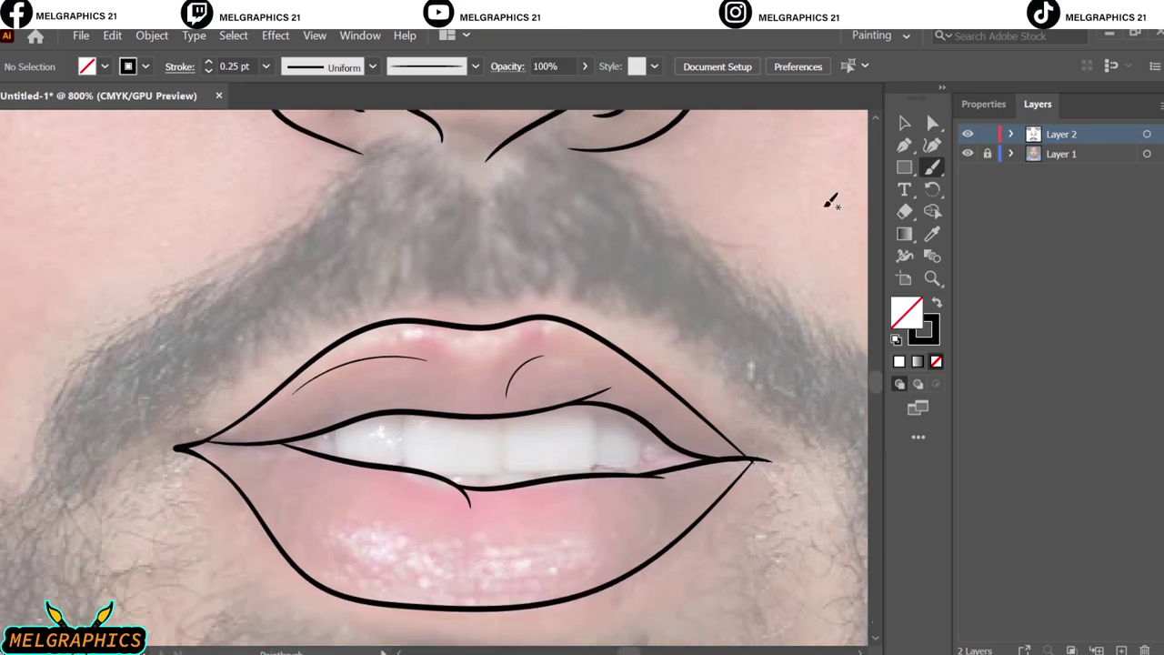
Step: Select all strokes, expand their appearance and unite them into one filled outline
key("a")
key("ctrl+a")
left_click(152, 35)
left_click(251, 235)
left_click(983, 104)
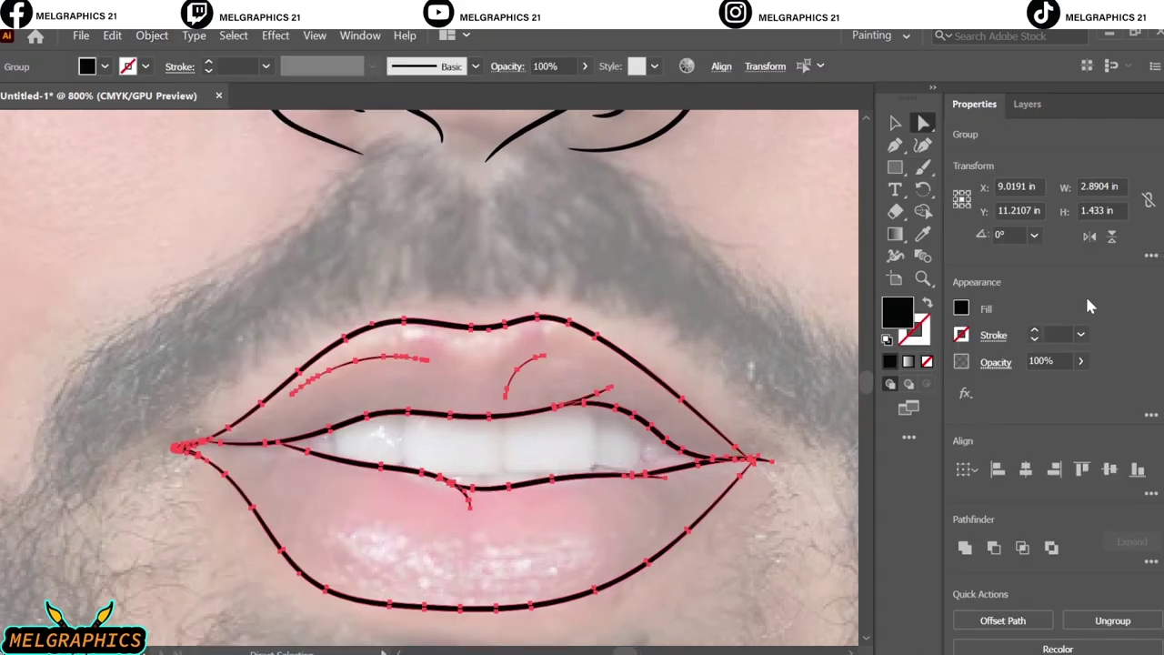
left_click(969, 538)
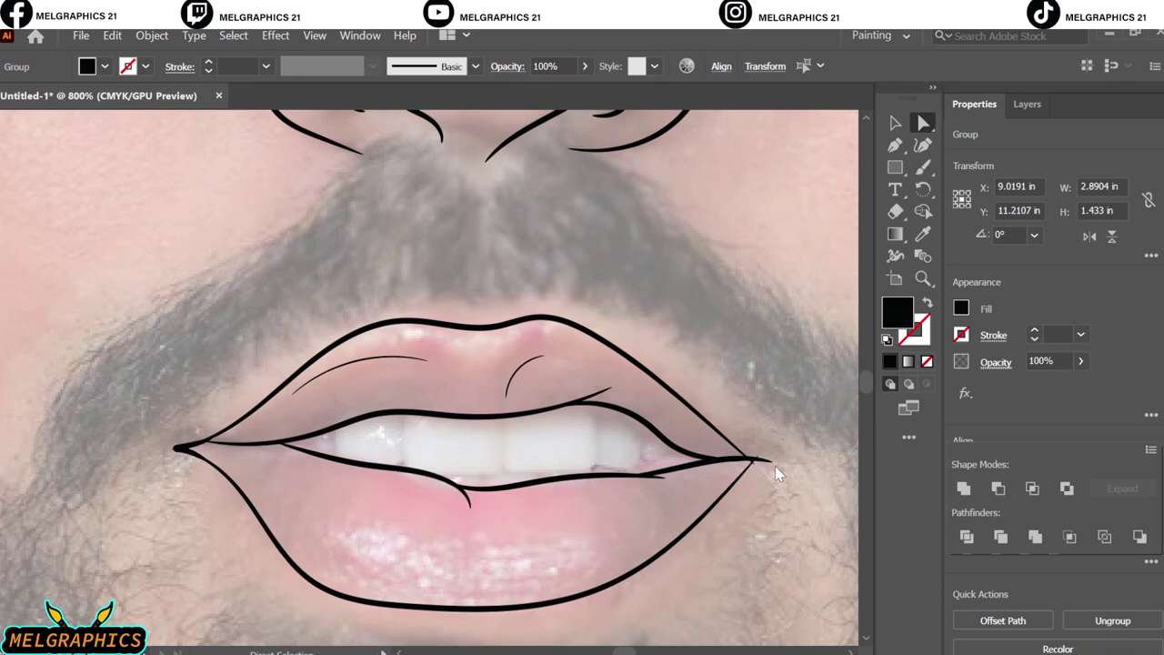
Step: Deselect the merged outline and select the right lip corner anchor to check it
left_click(775, 466)
scroll(775, 465, "up", 5)
left_click(618, 359)
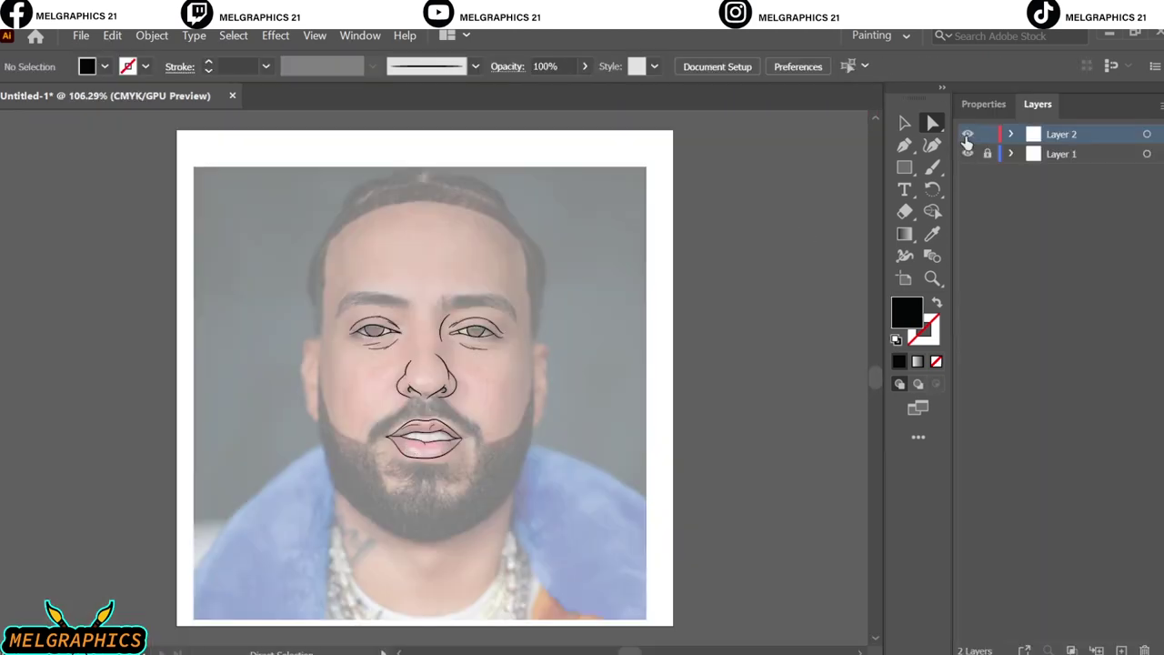
Step: With a black stroke and no fill, trace both ear outlines, then fit the artboard in view
key("b")
key("shift+x")
scroll(571, 370, "up", 2)
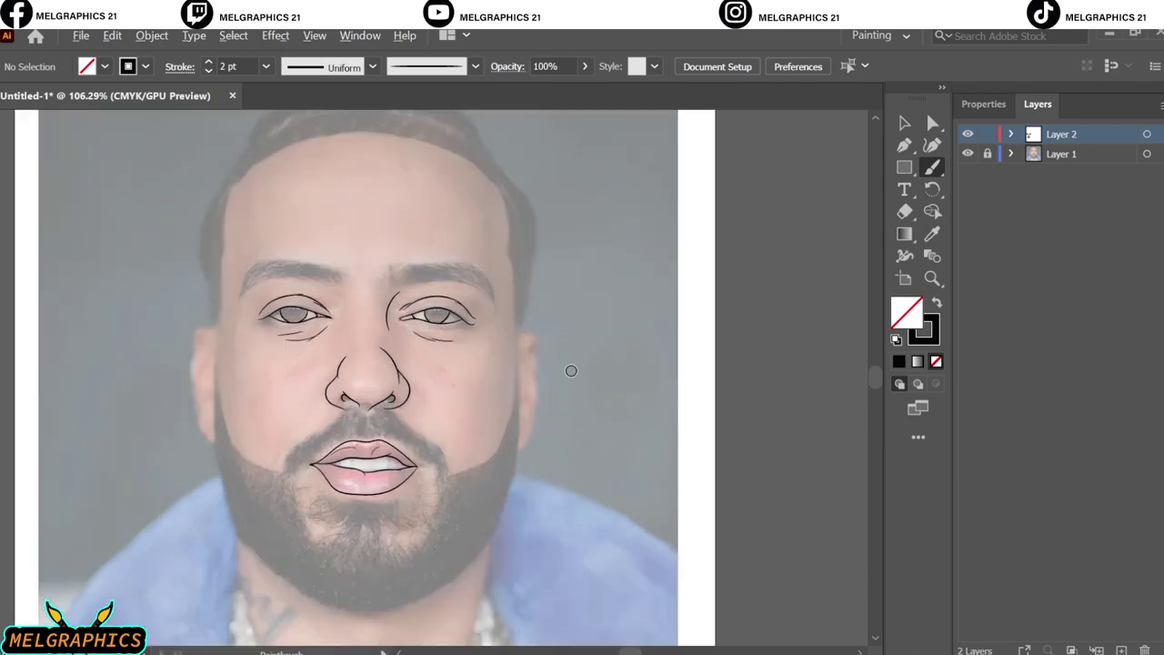
scroll(463, 476, "up", 3)
mouse_move(395, 546)
left_mouse_down()
mouse_move(468, 474)
mouse_move(477, 368)
left_mouse_up()
mouse_move(444, 409)
left_mouse_down()
mouse_move(473, 260)
mouse_move(474, 436)
left_mouse_up()
left_click_drag(401, 270, 477, 445)
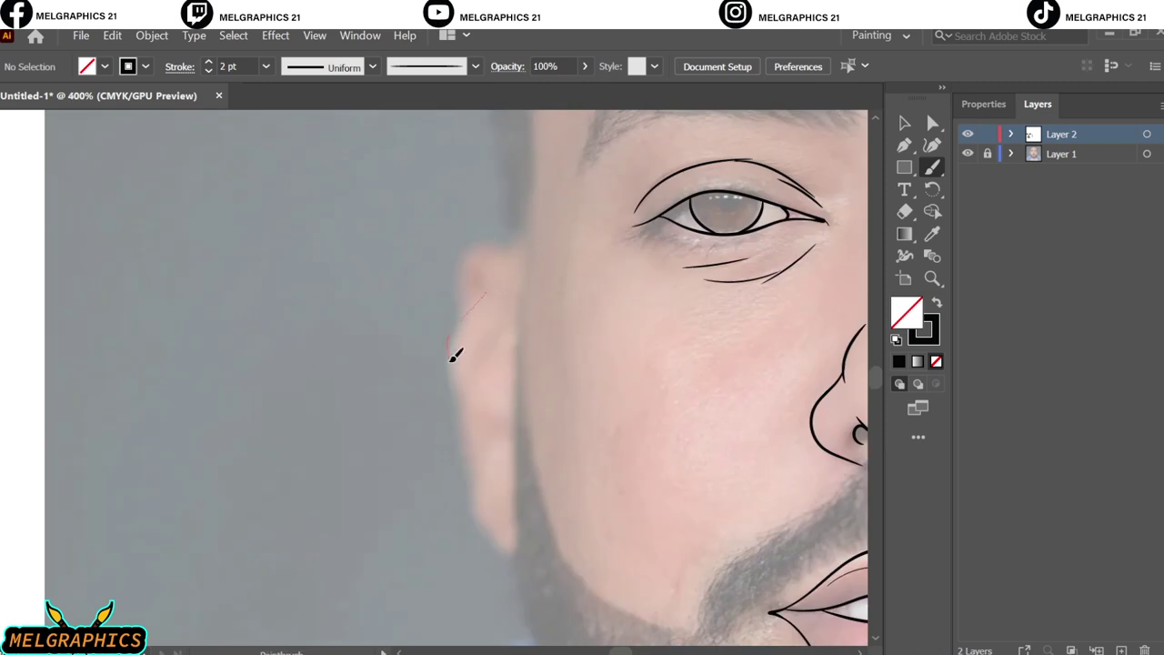
left_click_drag(452, 357, 479, 446)
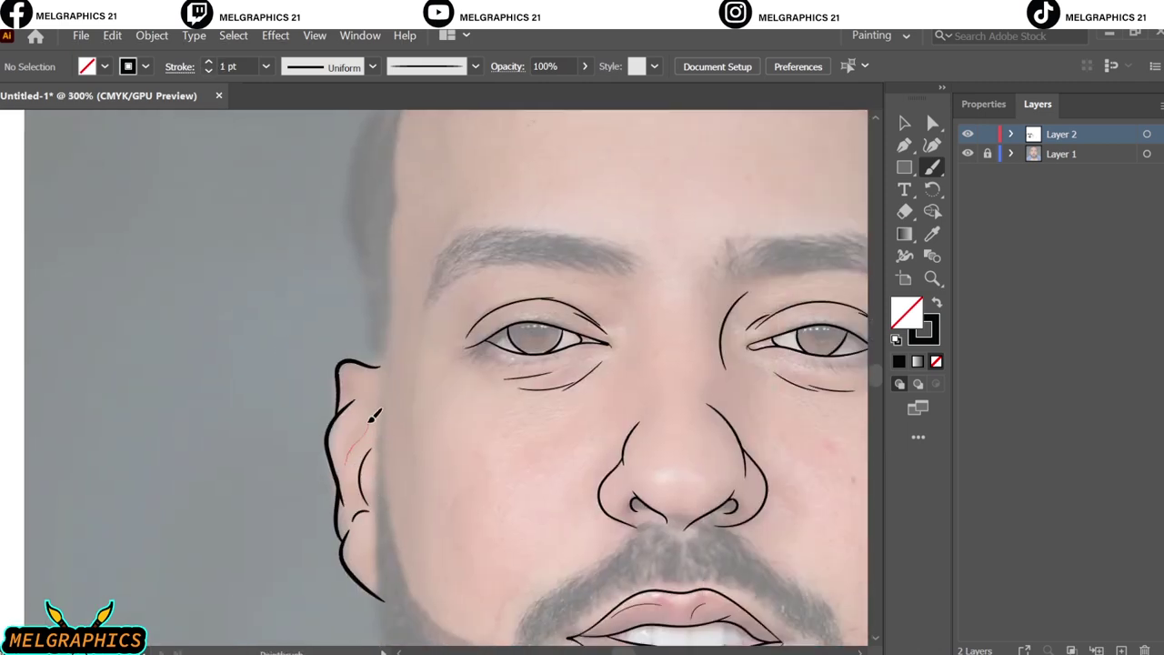
scroll(419, 496, "right", 10)
scroll(391, 505, "right", 5)
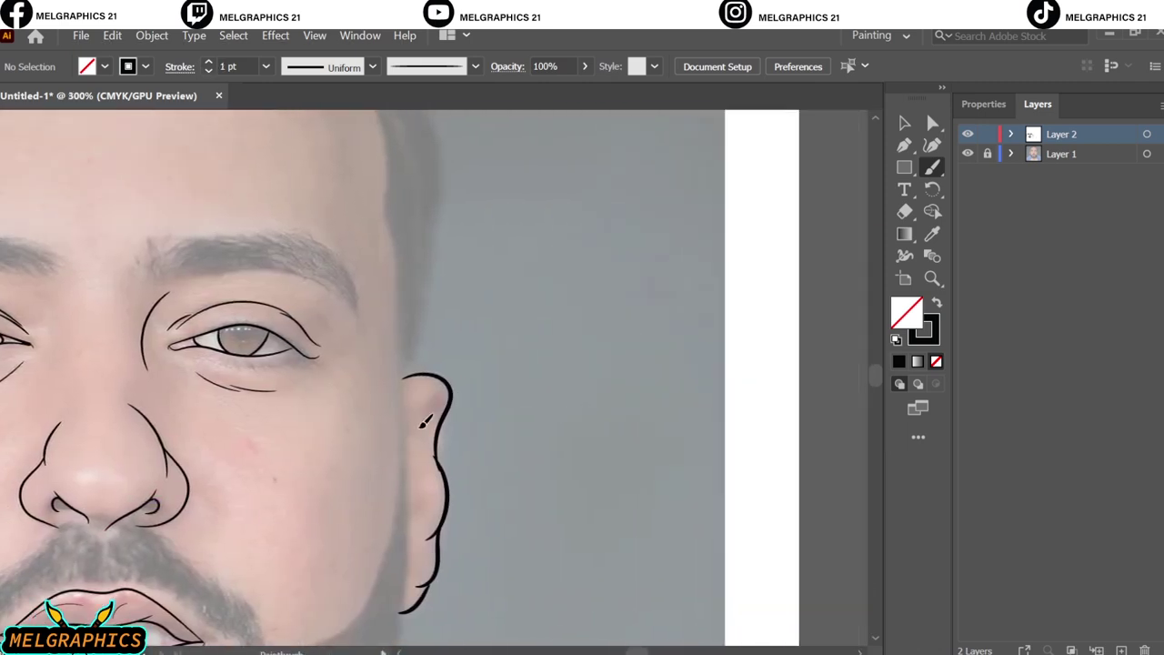
key("ctrl+0")
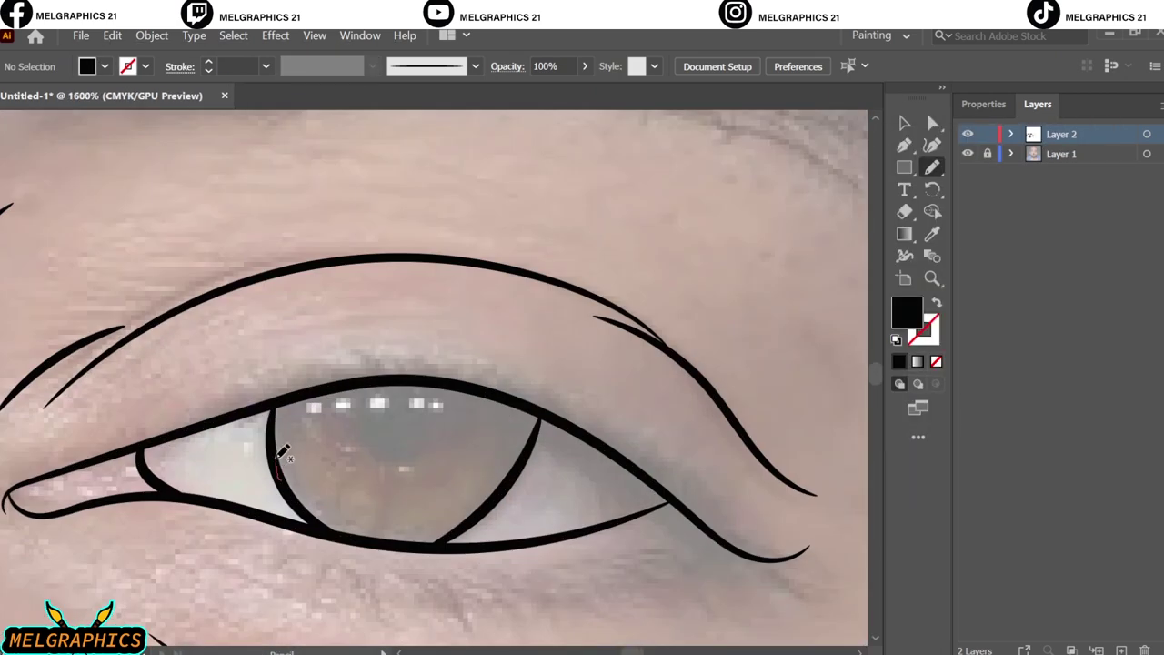
Step: Draw closed black-filled iris and eyeliner shapes over both eyes with the Pencil
left_click_drag(509, 455, 298, 389)
left_click_drag(284, 461, 278, 454)
left_click_drag(440, 423, 522, 479)
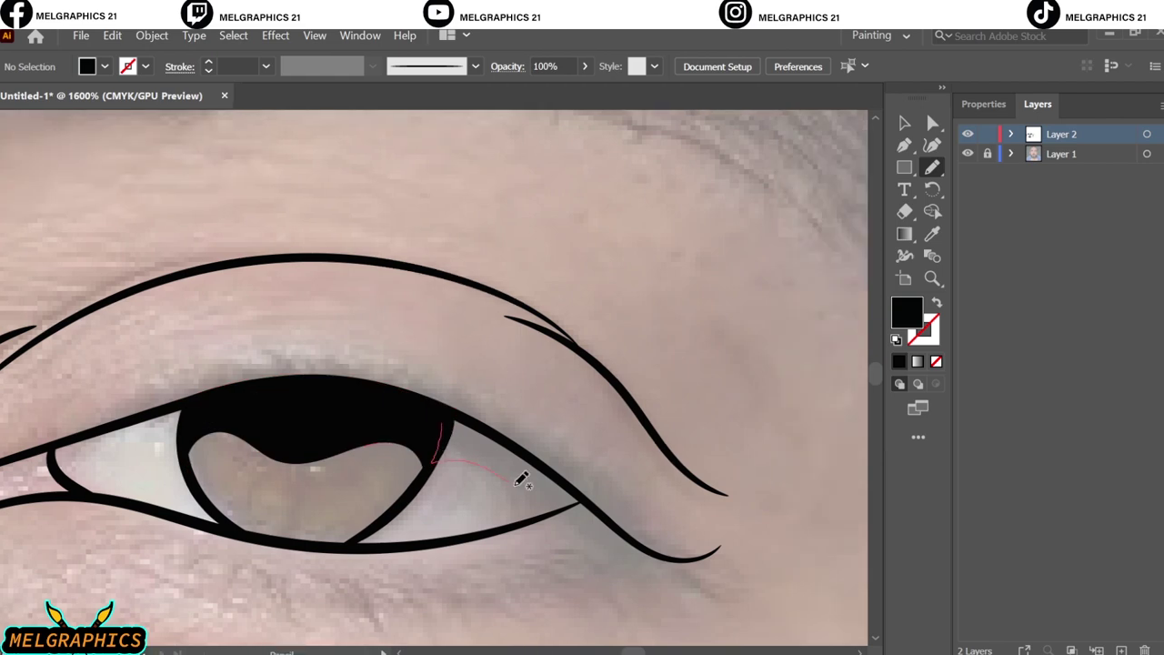
left_click_drag(725, 555, 727, 549)
left_click_drag(354, 392, 357, 361)
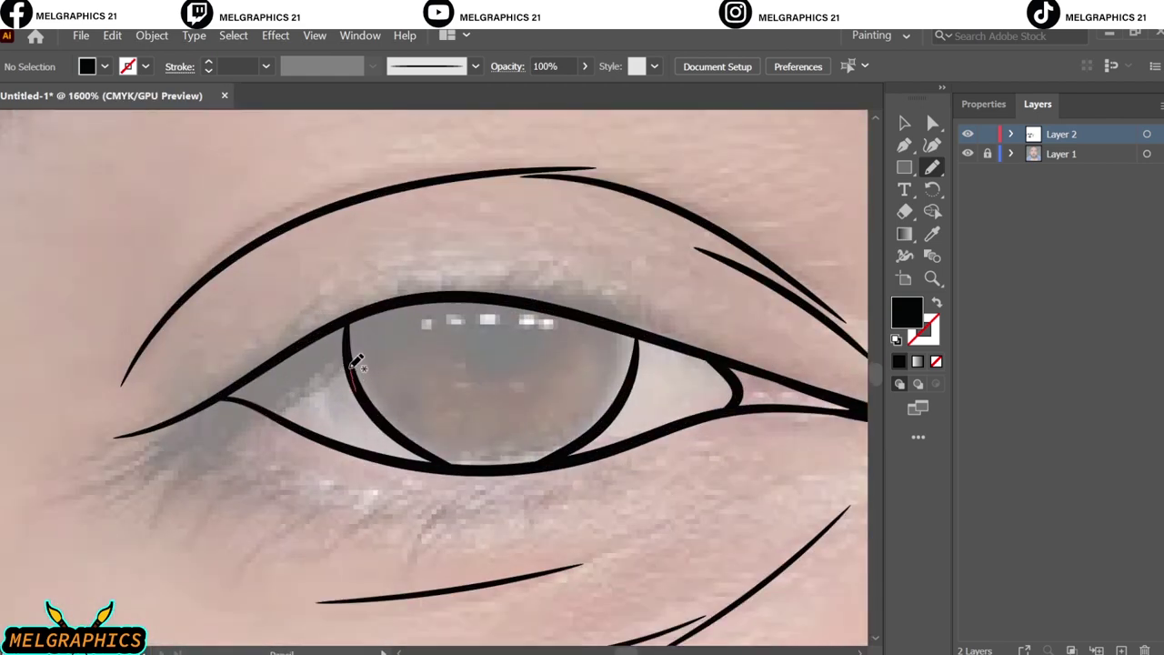
left_click_drag(621, 400, 169, 401)
left_click_drag(207, 445, 360, 391)
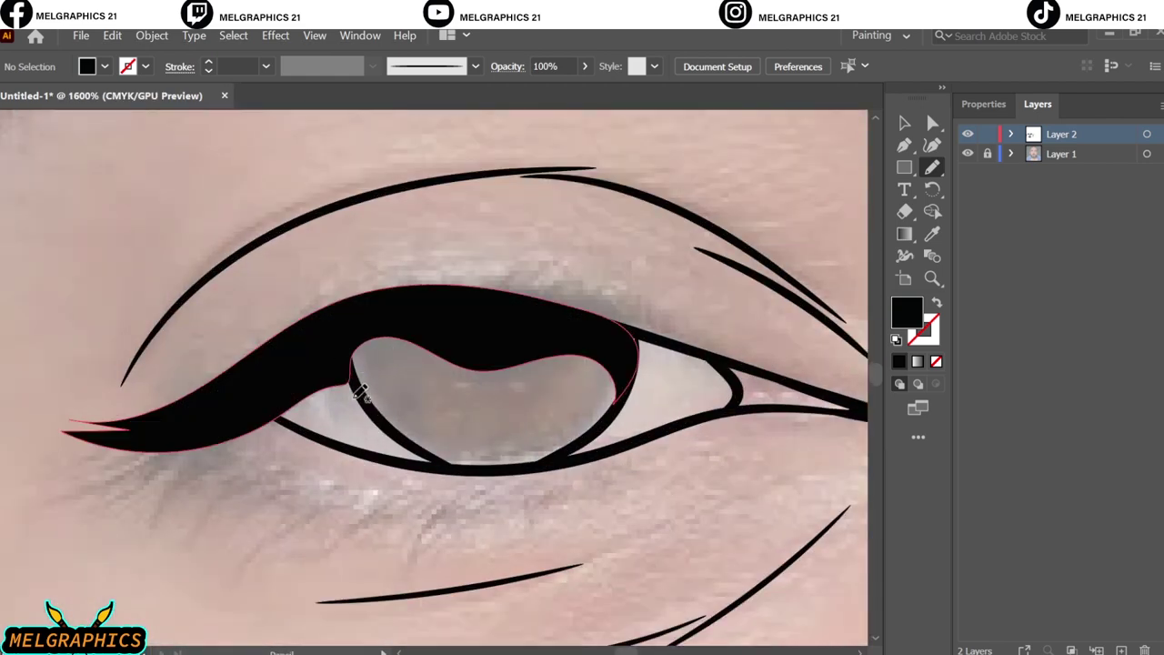
Step: Hide the reference photo, extend the filled eye shapes and fill the nostril black
key("ctrl+0")
left_click(968, 153)
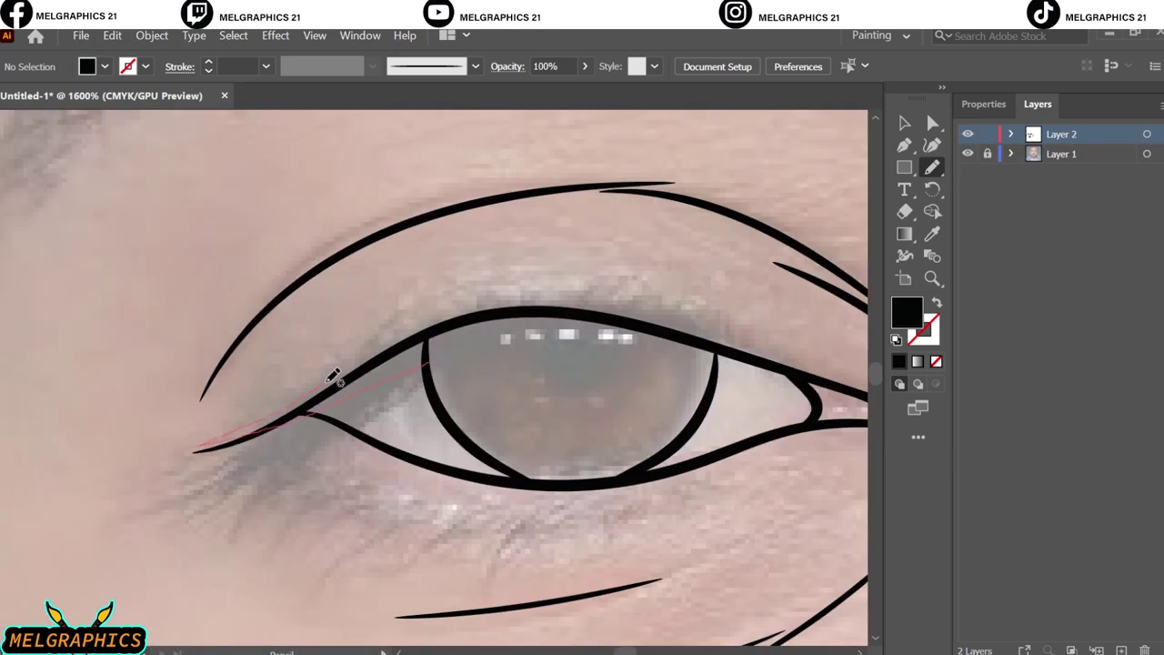
left_click_drag(333, 377, 424, 333)
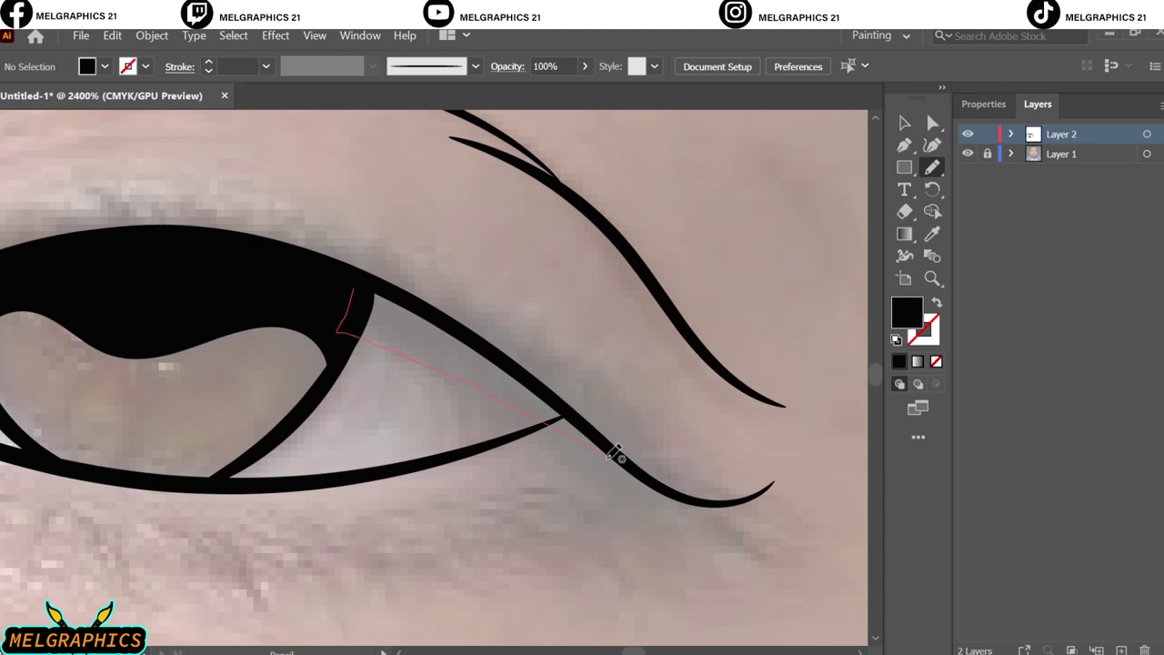
left_click_drag(615, 454, 527, 366)
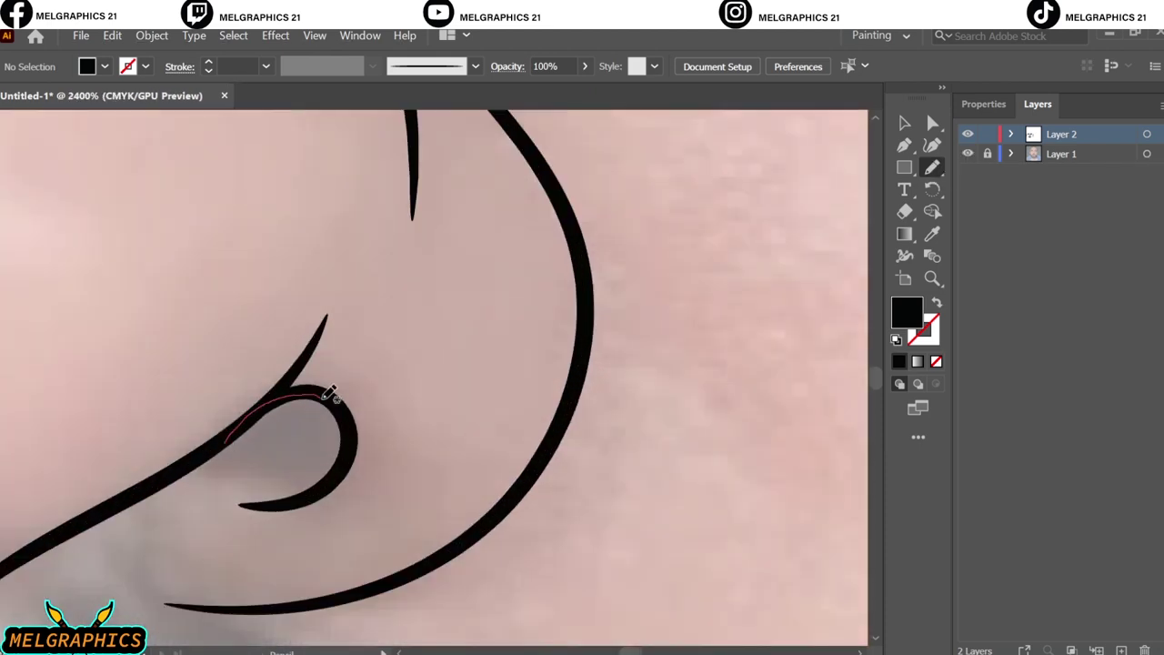
mouse_move(322, 395)
left_mouse_down()
mouse_move(228, 442)
mouse_move(354, 488)
mouse_move(255, 410)
mouse_move(248, 421)
left_mouse_up()
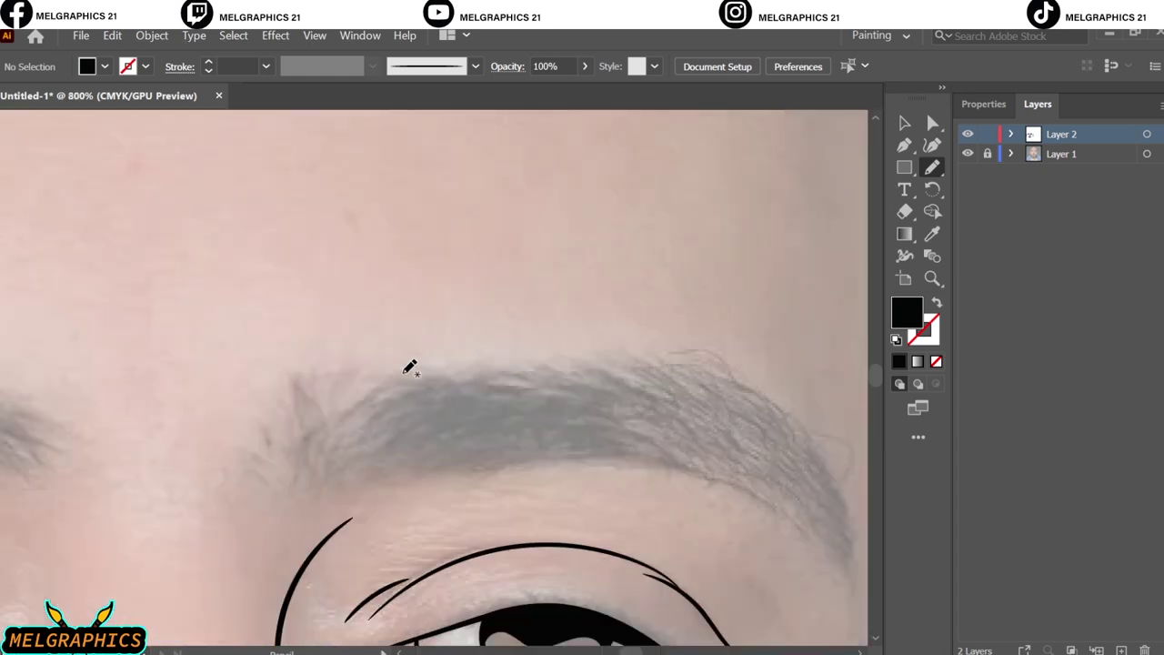
Step: Draw a solid black eyebrow shape, then toggle the reference photo off and on to check it
left_click_drag(253, 353, 241, 307)
mouse_move(198, 393)
left_mouse_down()
mouse_move(734, 442)
mouse_move(619, 286)
left_mouse_up()
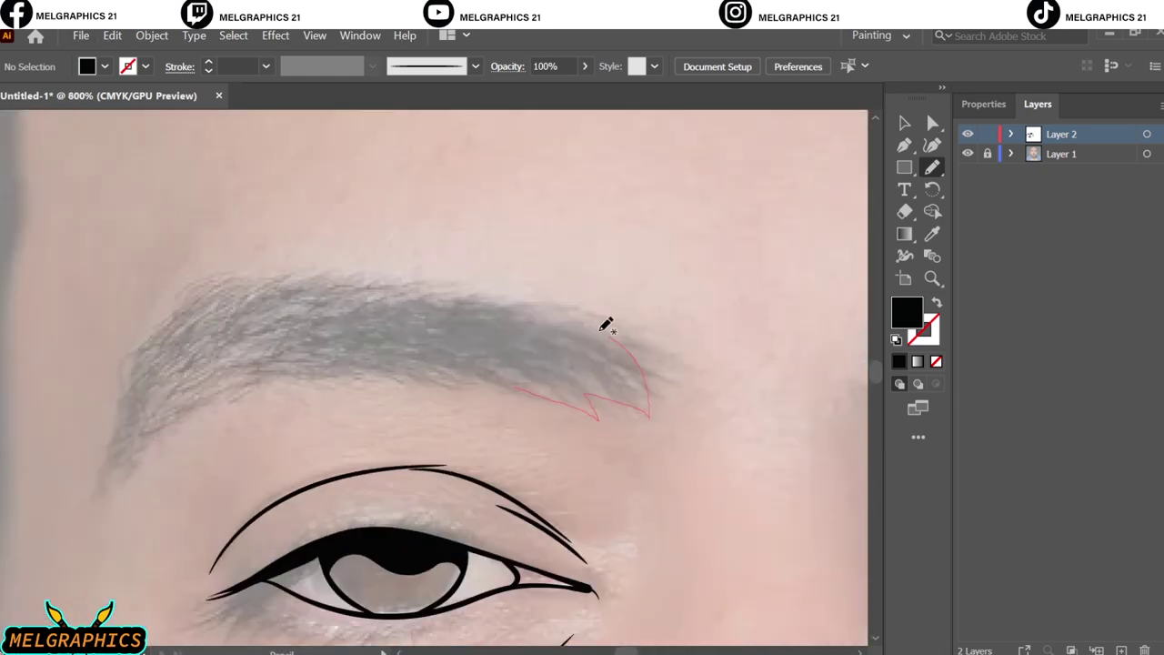
mouse_move(606, 324)
left_mouse_down()
mouse_move(122, 371)
mouse_move(299, 371)
left_mouse_up()
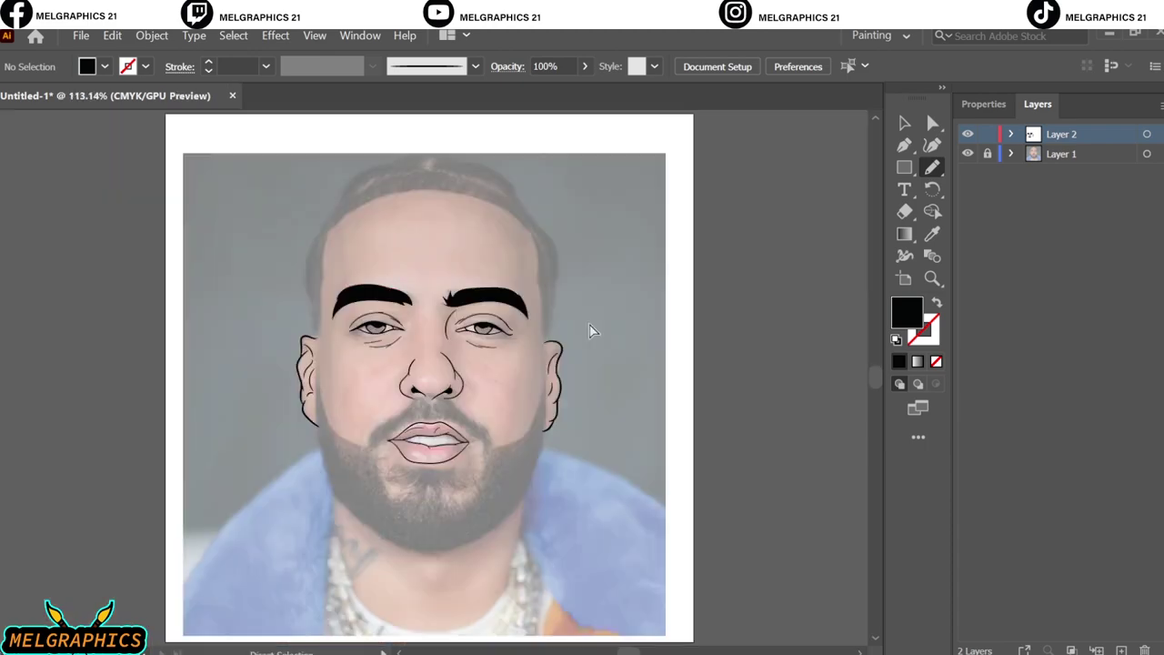
left_click(968, 155)
left_click(968, 154)
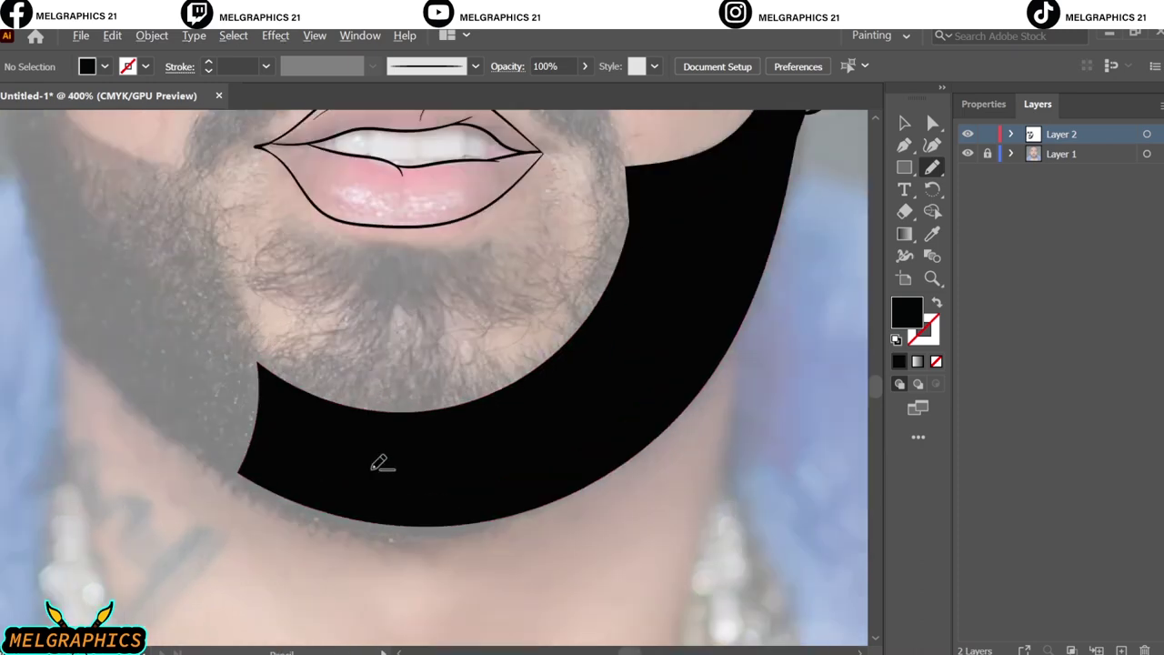
Step: Fill the beard along the jaw and both edges, and add a black goatee shape
left_click_drag(377, 462, 433, 483)
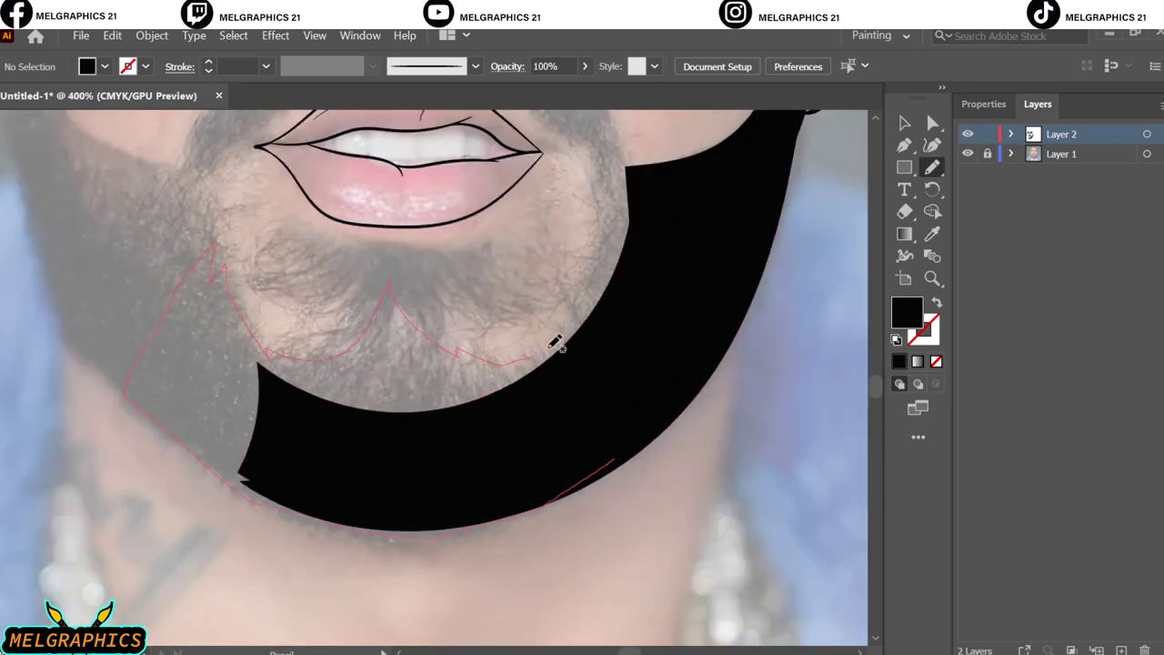
left_click_drag(611, 164, 615, 449)
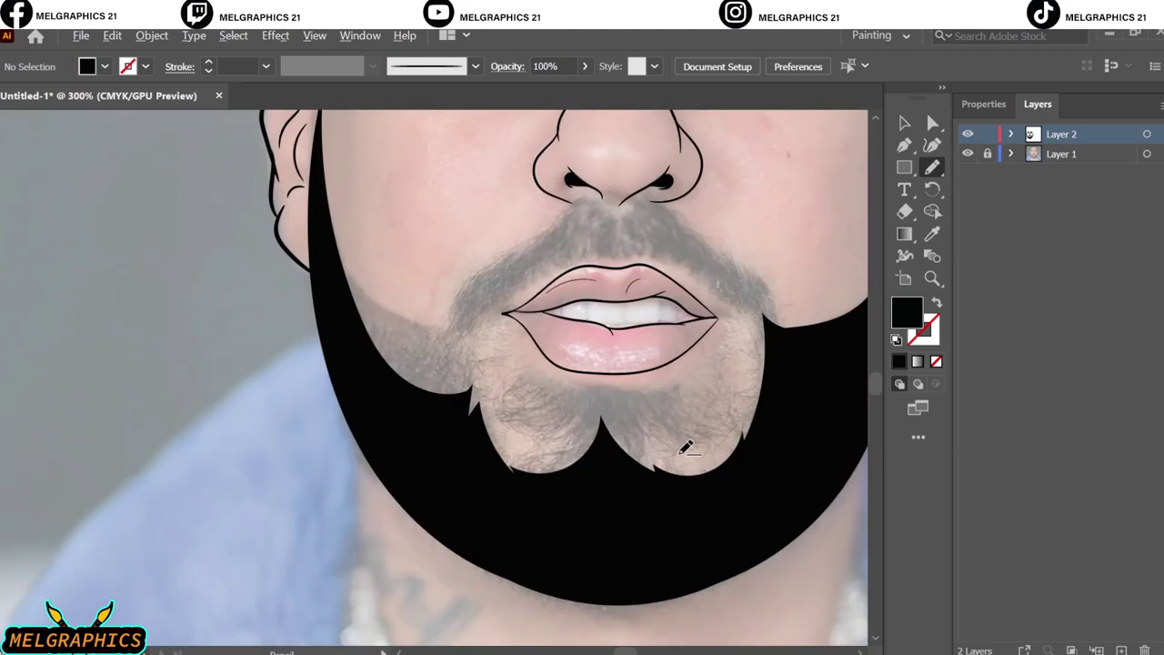
left_click_drag(571, 483, 617, 478)
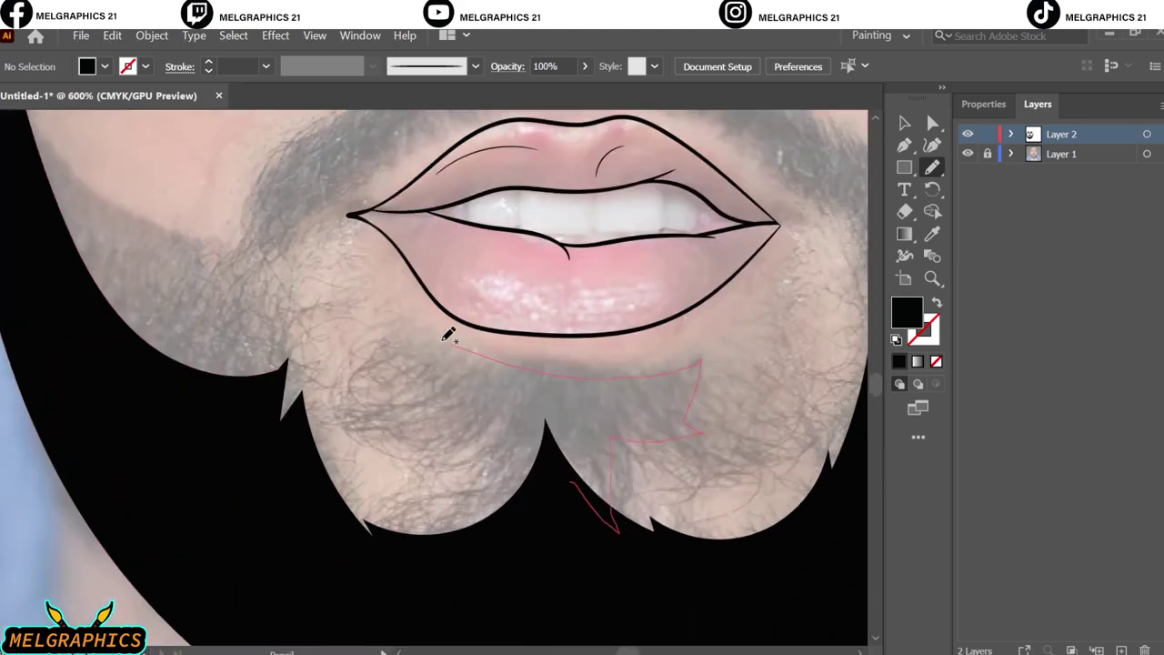
left_click_drag(573, 510, 613, 420)
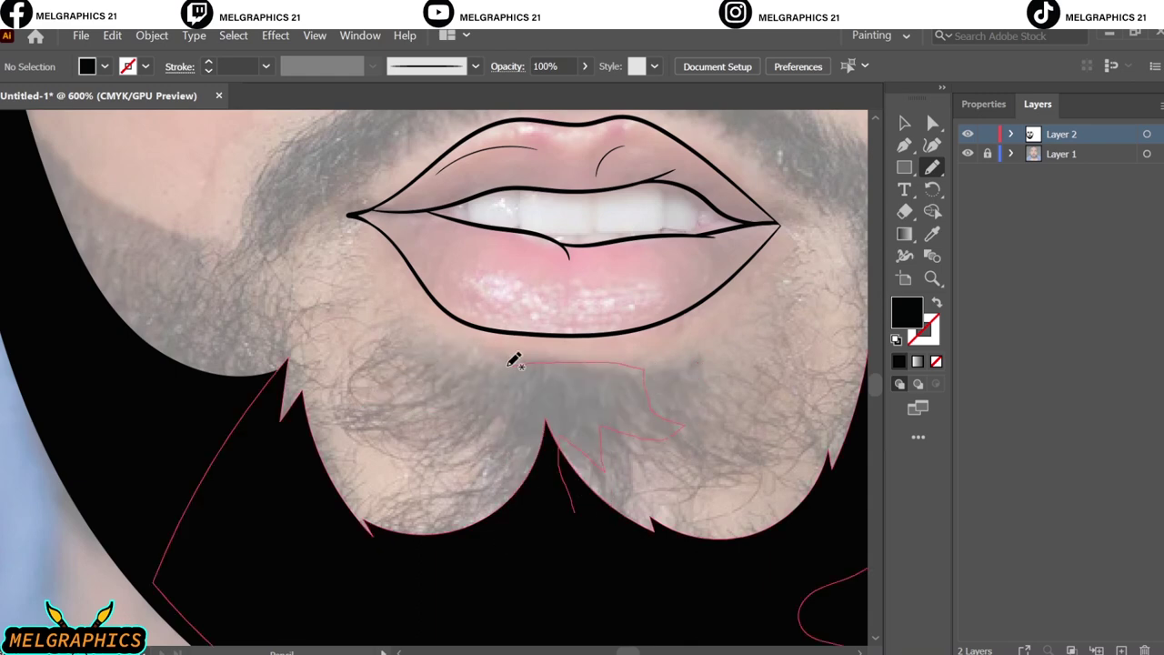
left_click_drag(499, 427, 537, 480)
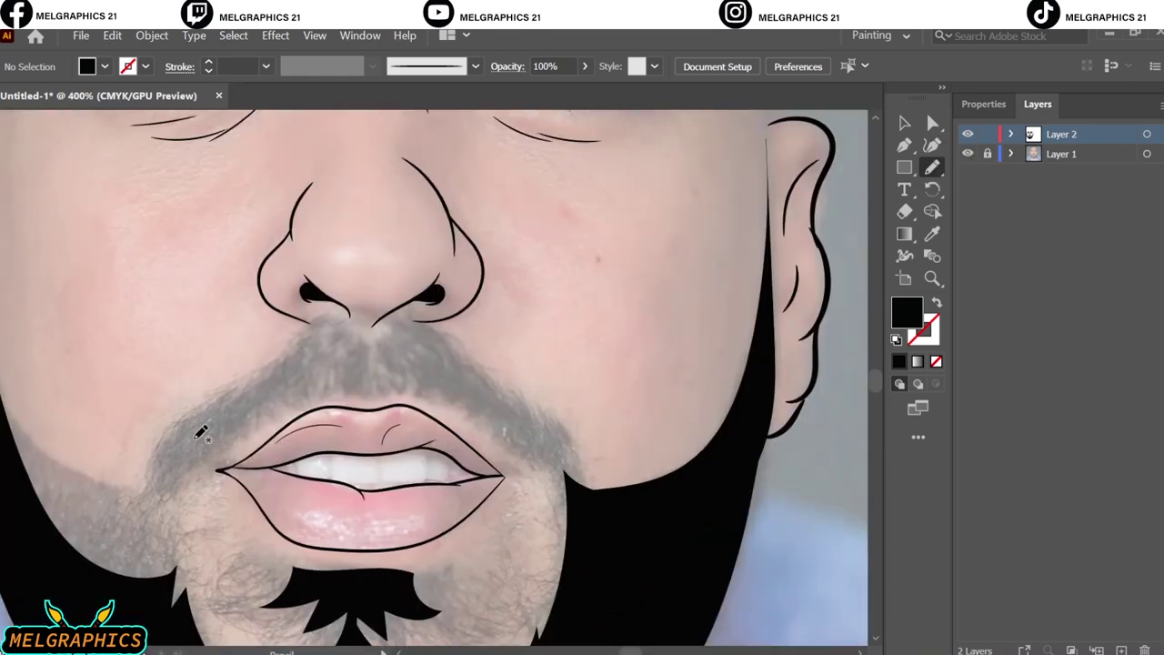
Step: Draw and refine the black-filled mustache on both sides, then view the whole artboard
left_click_drag(145, 473, 170, 517)
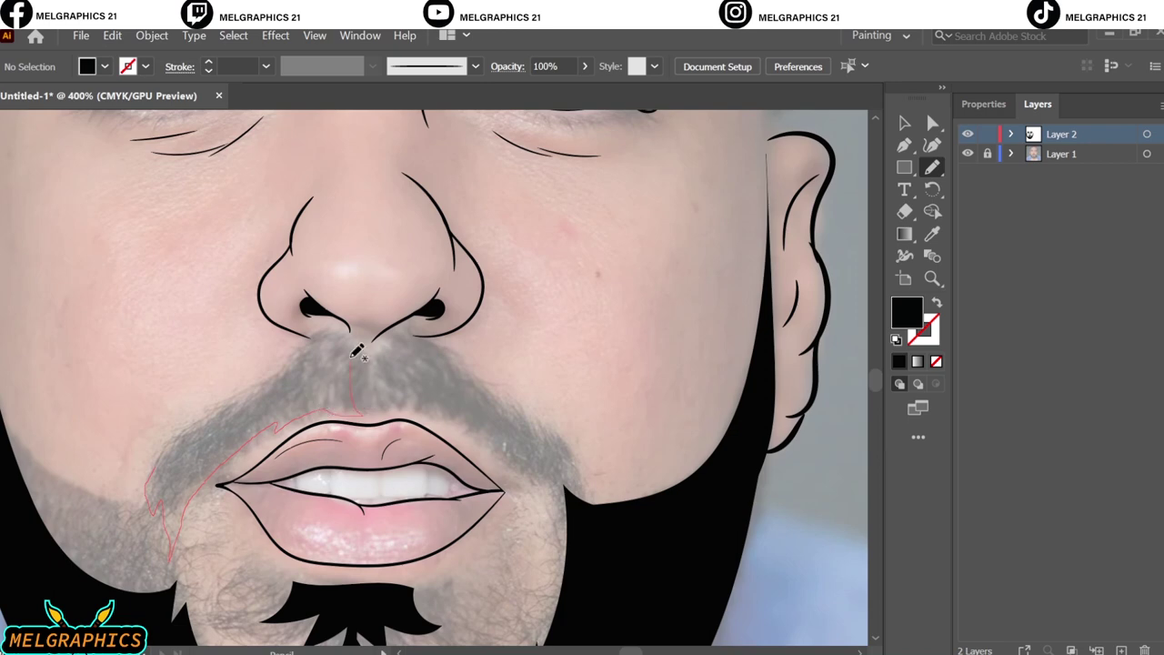
left_click_drag(287, 368, 293, 360)
key("ctrl+plus")
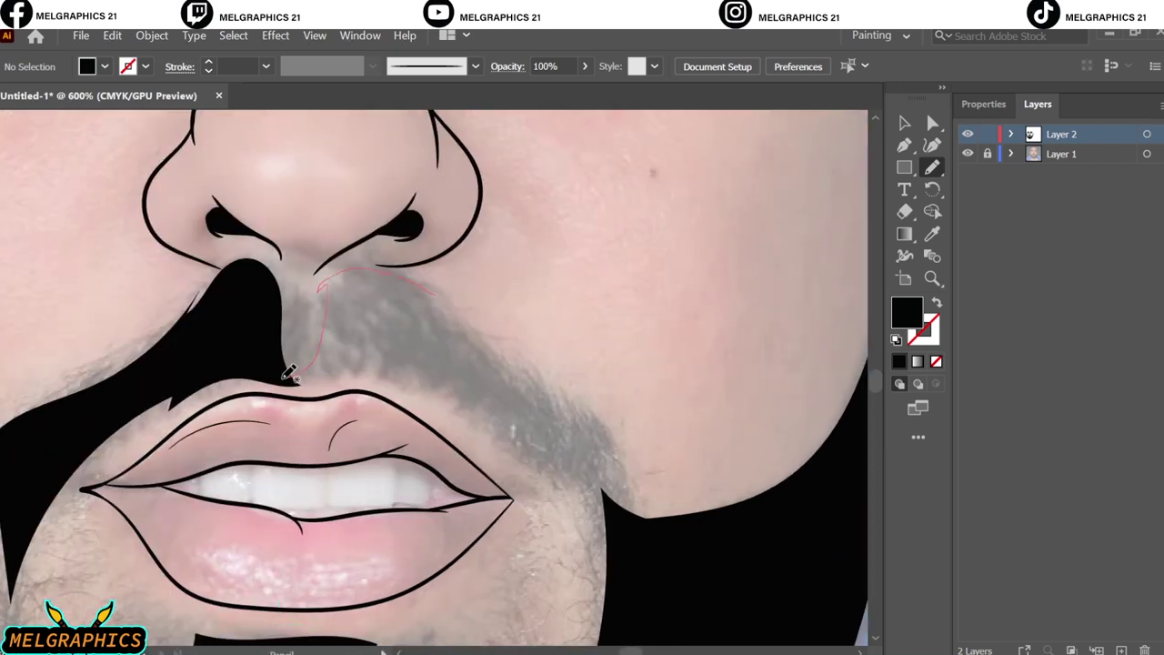
left_click_drag(602, 501, 322, 284)
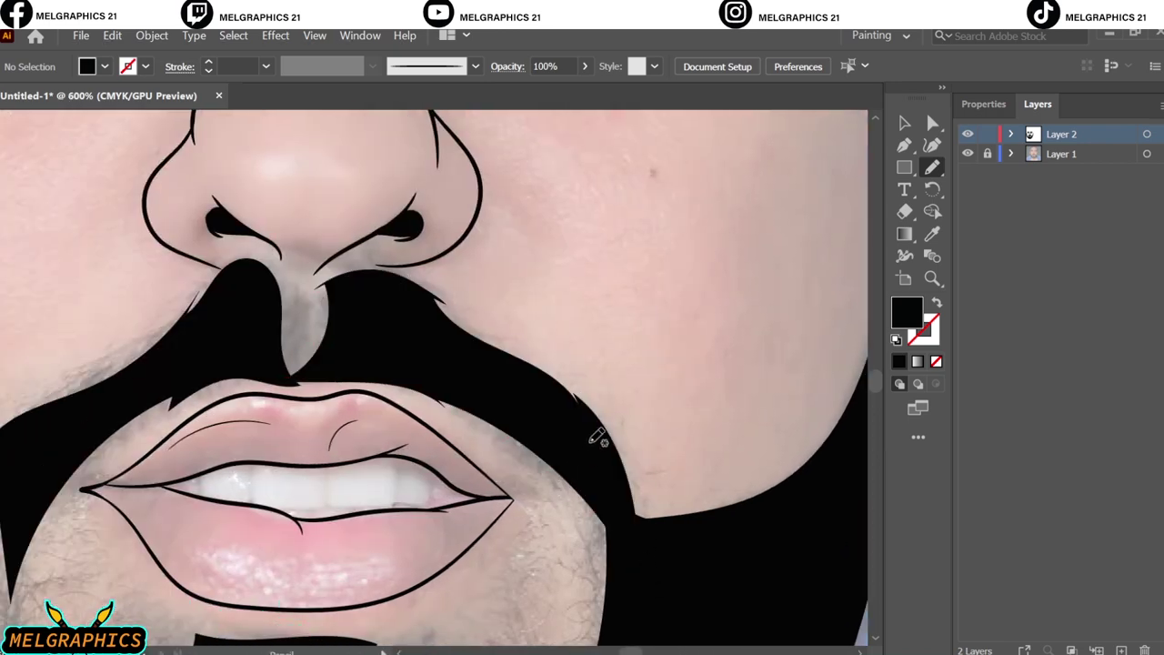
left_click_drag(637, 551, 602, 467)
key("ctrl+0")
Step: Trace black-filled hair strands along the side of the head near the eyebrow
left_click(968, 154)
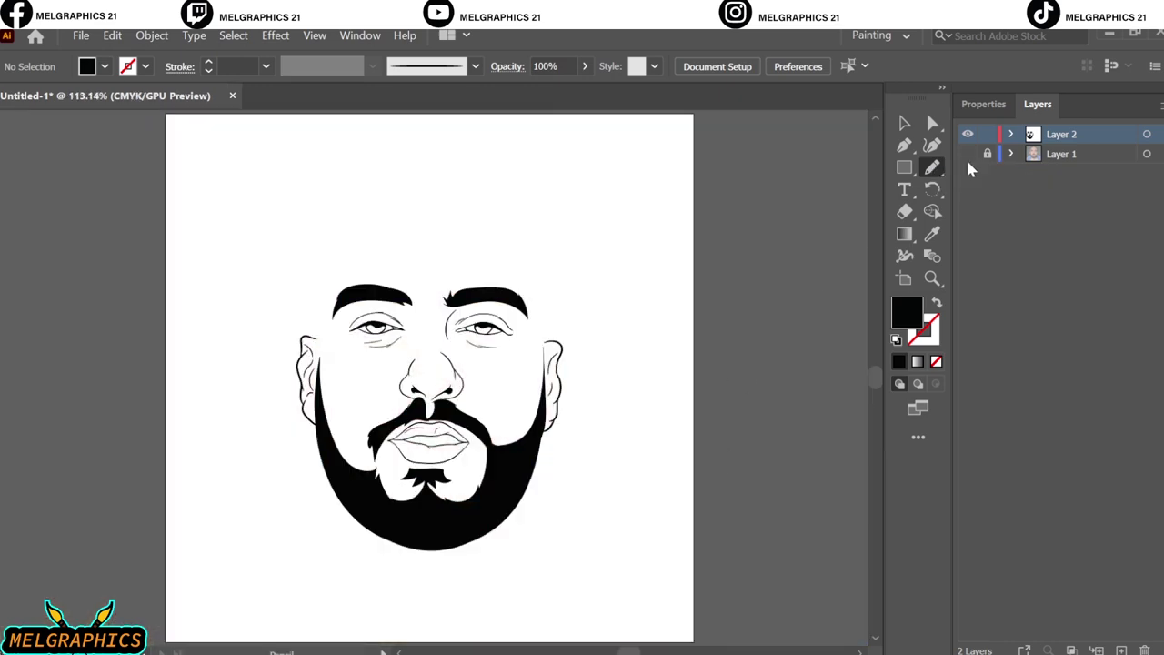
left_click(967, 153)
key("ctrl+plus")
key("ctrl+plus")
key("ctrl+plus")
scroll(488, 273, "up", 1)
left_click_drag(461, 215, 488, 277)
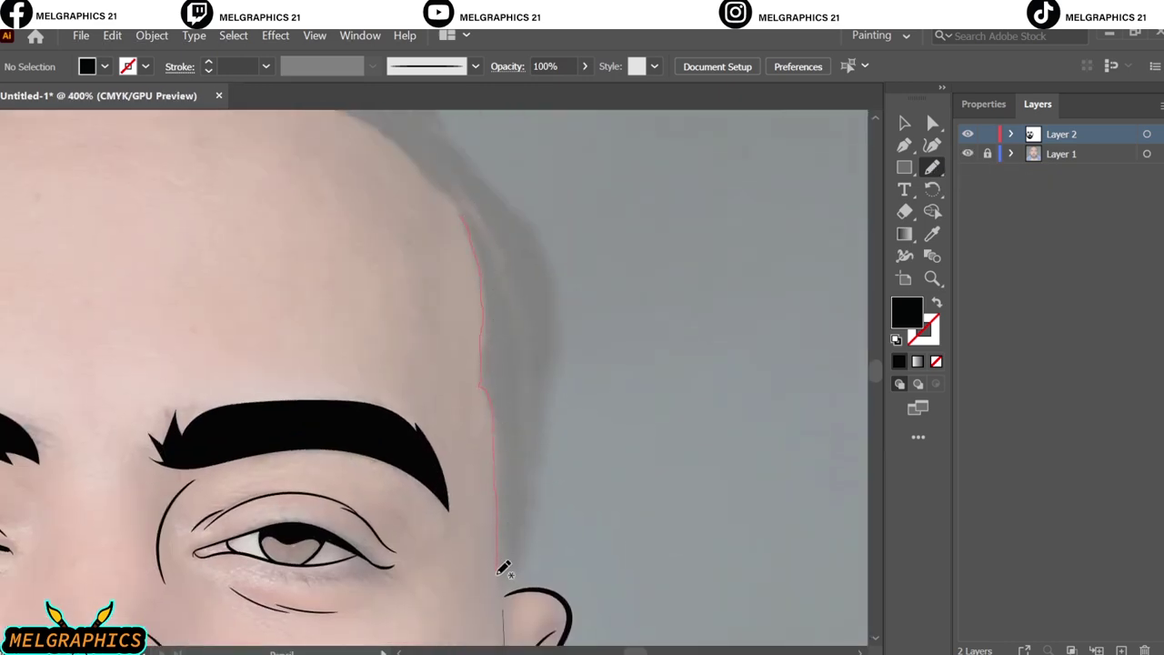
left_click_drag(600, 430, 533, 506)
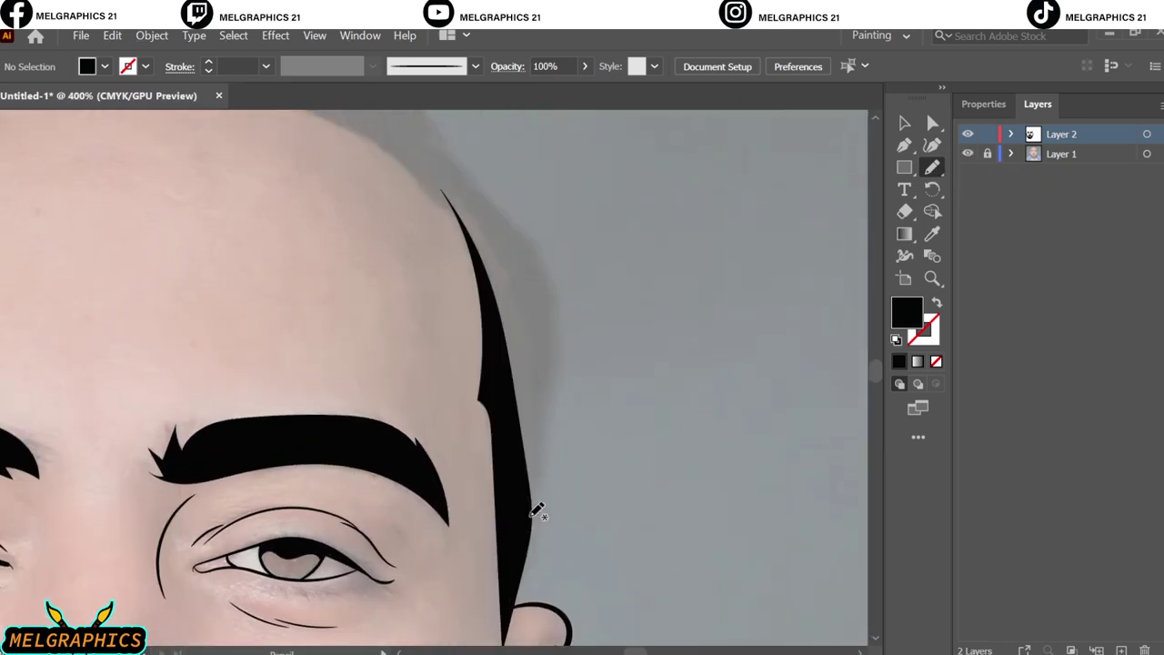
scroll(532, 507, "up", 2)
left_click_drag(511, 463, 523, 494)
left_click_drag(549, 535, 511, 519)
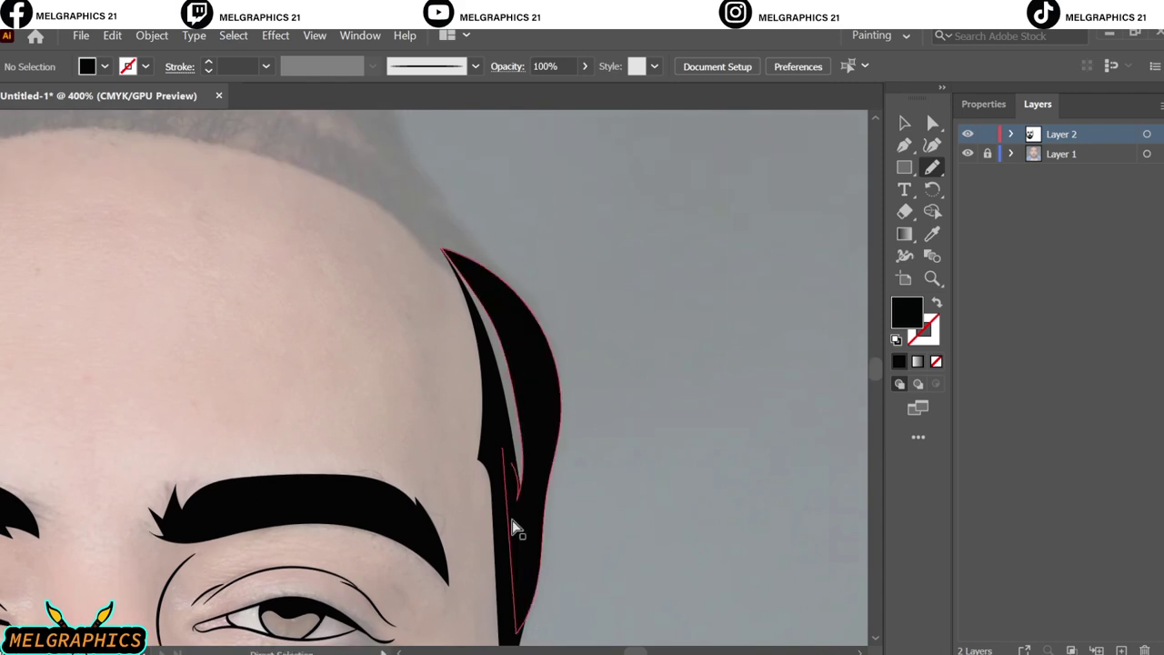
Step: Draw a black hair shape across the top of the head, closing its lower-left tip
scroll(535, 333, "up", 5)
scroll(535, 333, "left", 2)
scroll(563, 427, "up", 2)
left_click_drag(618, 582, 592, 514)
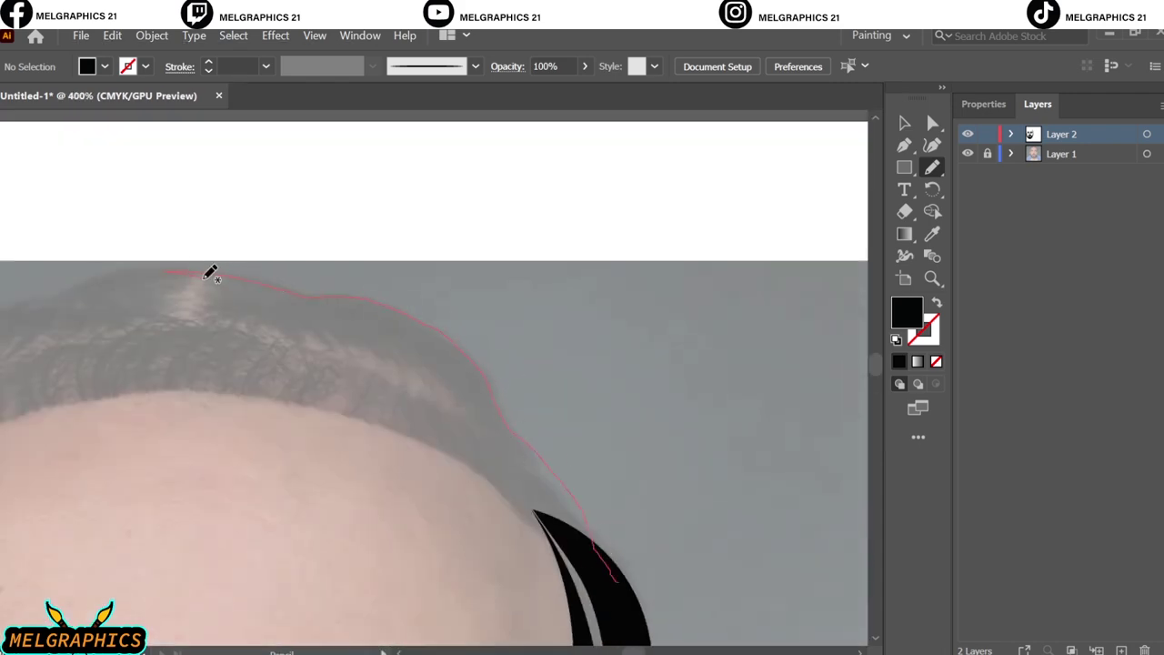
left_click_drag(540, 512, 615, 577)
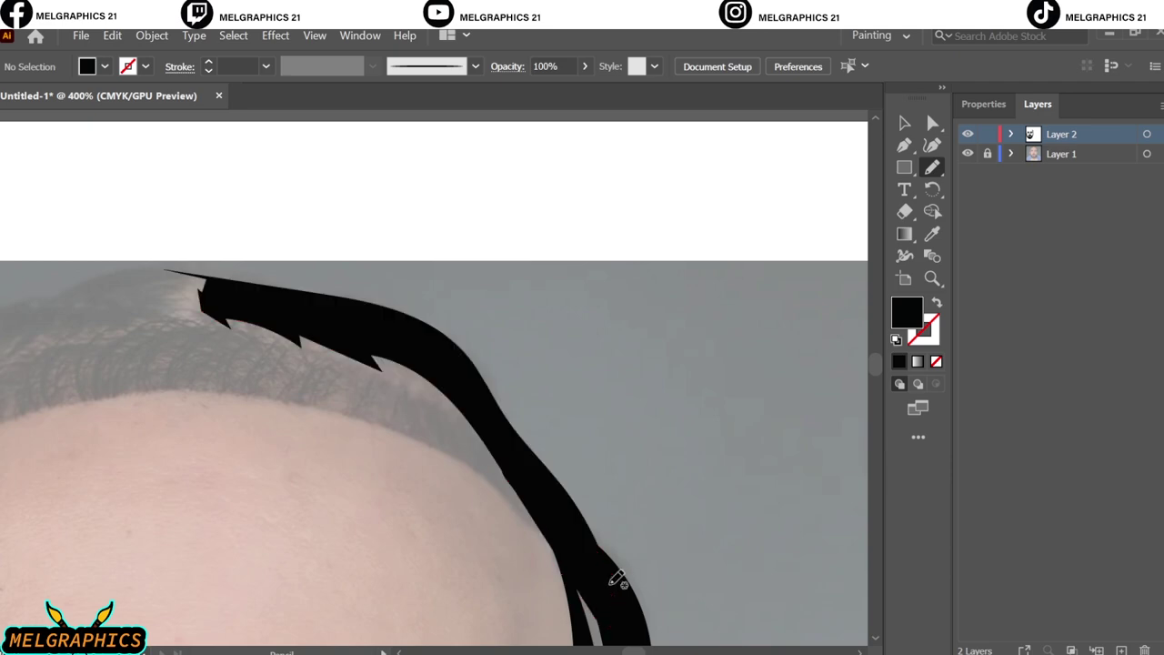
key("ctrl+minus")
key("ctrl+minus")
key("ctrl+minus")
scroll(577, 257, "up", 3)
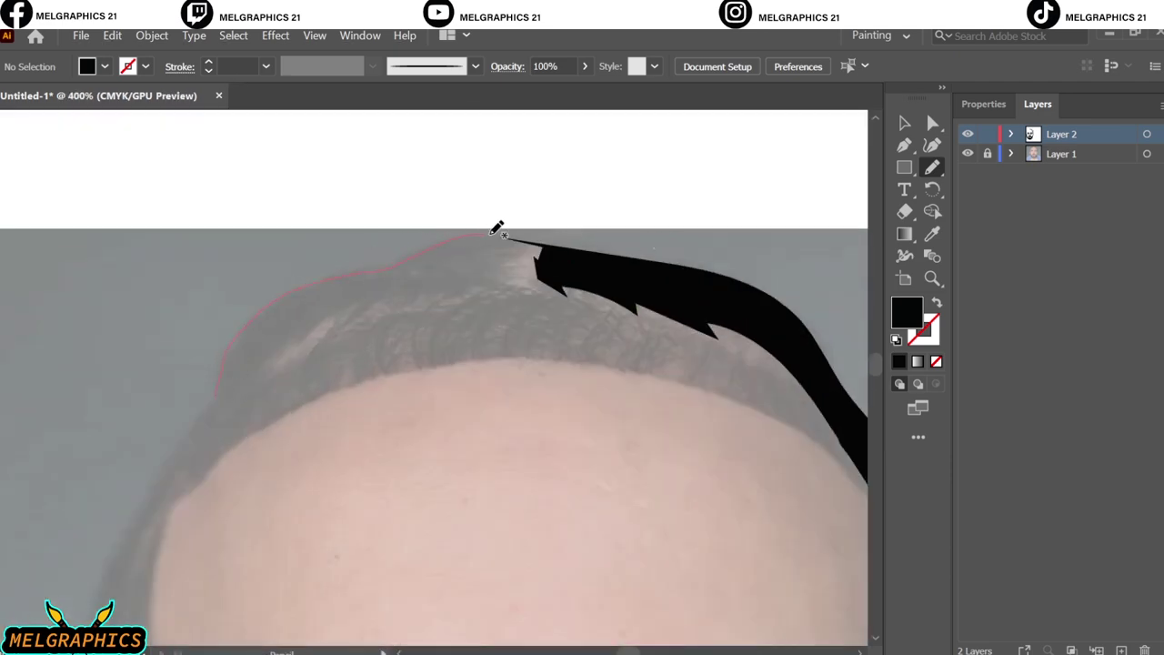
left_click_drag(213, 411, 210, 413)
Step: Fill the crown with a black hair shape and add another stroke on the right
left_click_drag(234, 391, 291, 360)
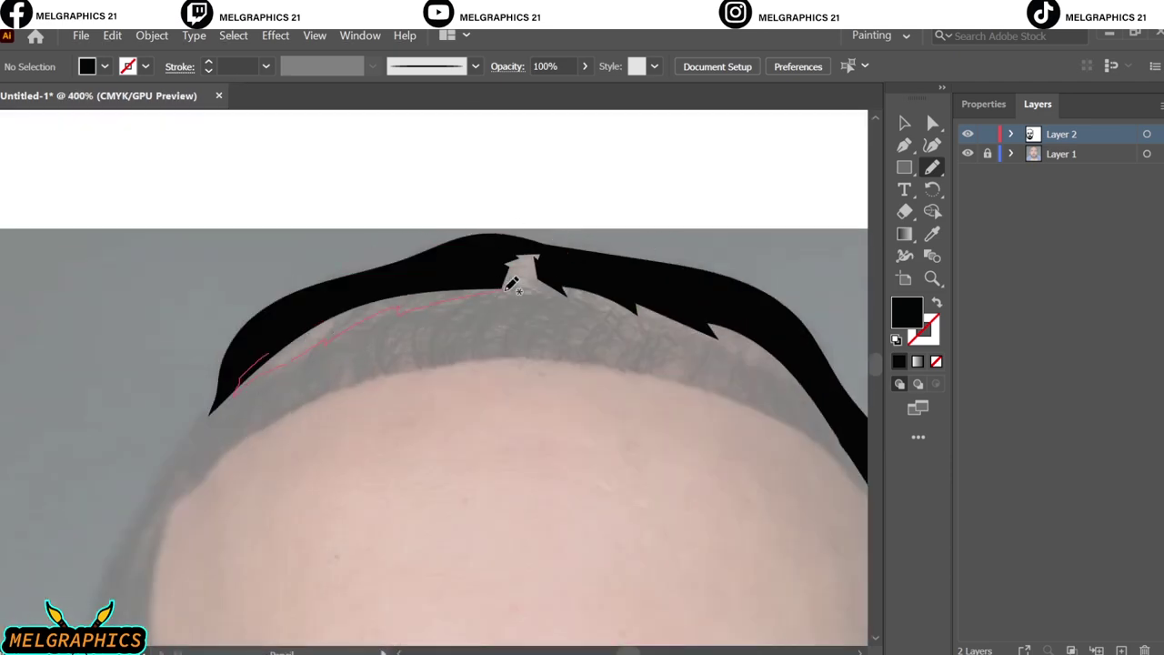
left_click_drag(673, 318, 209, 428)
scroll(285, 330, "down", 2)
scroll(285, 330, "right", 3)
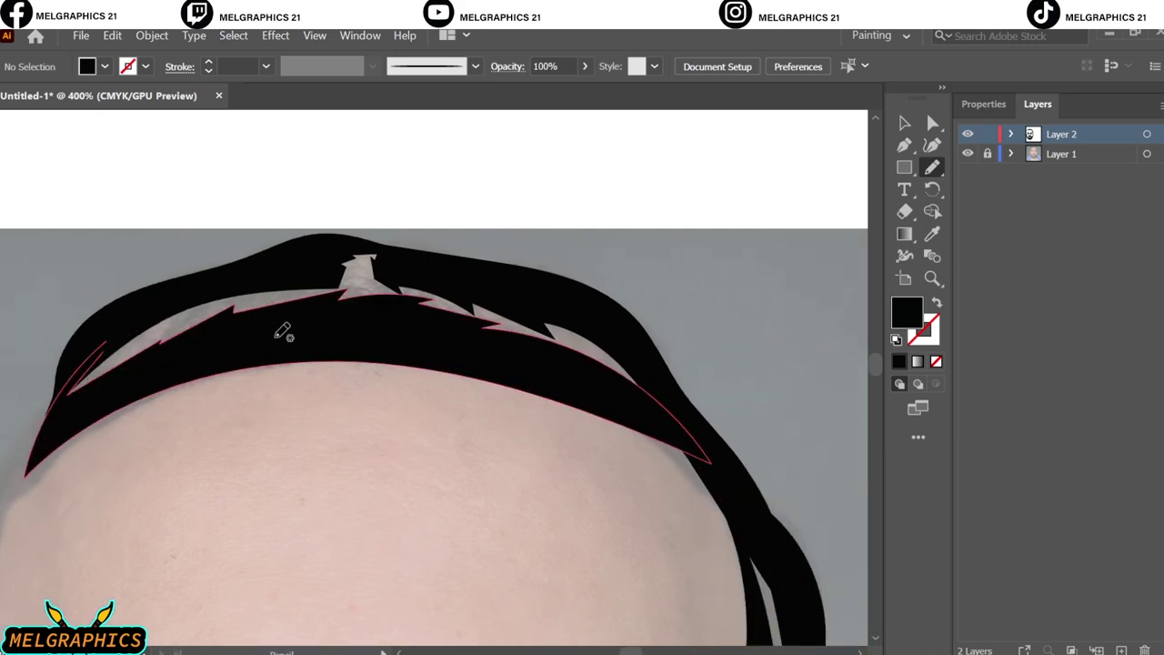
mouse_move(605, 330)
left_mouse_down()
mouse_move(747, 436)
mouse_move(691, 371)
left_mouse_up()
Step: Trace a black-filled hair strand along the left hairline
key("ctrl+0")
left_click(967, 154)
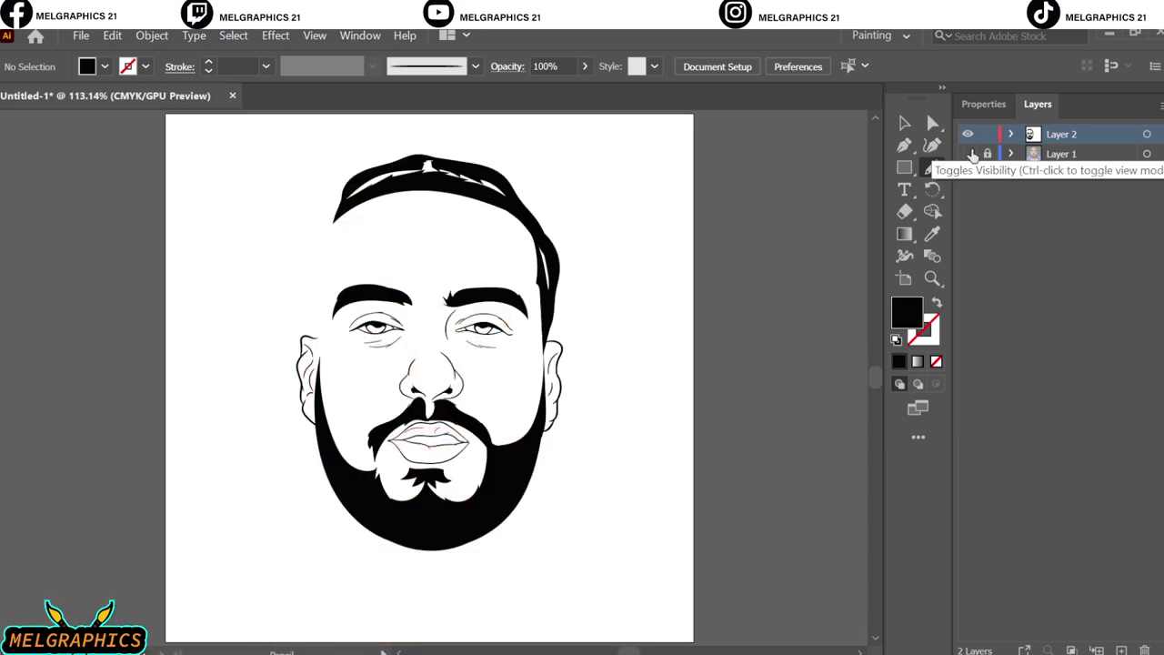
left_click(967, 153)
scroll(341, 275, "up", 4)
scroll(342, 275, "down", 1)
left_click_drag(398, 180, 357, 236)
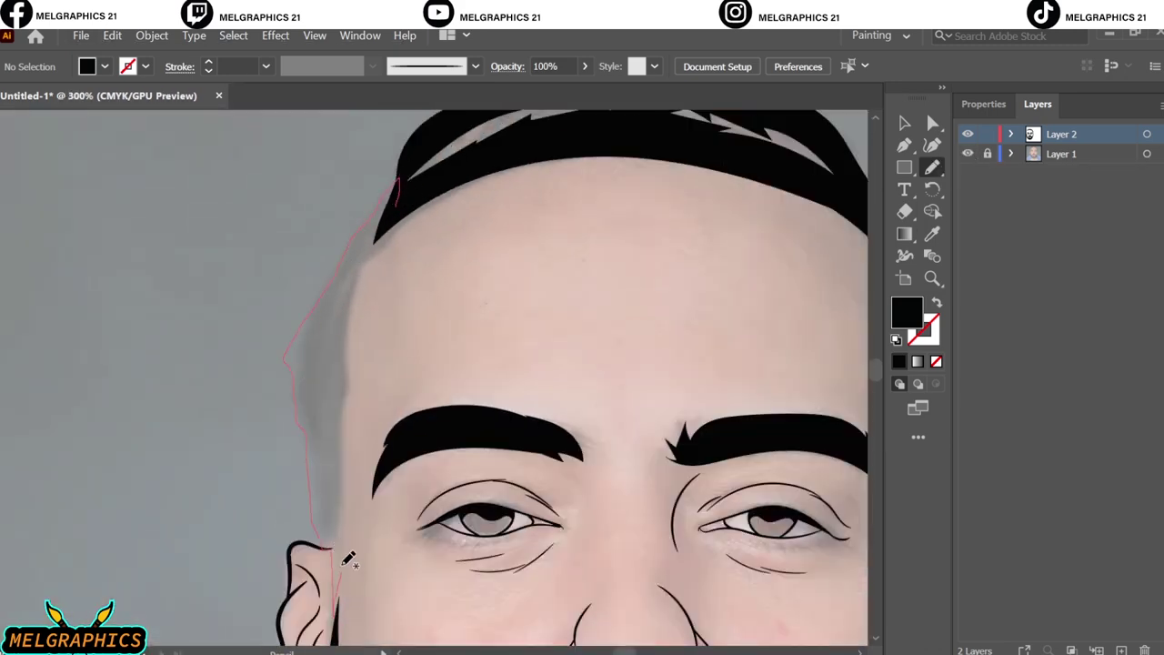
scroll(391, 229, "up", 1)
left_click_drag(346, 325, 375, 212)
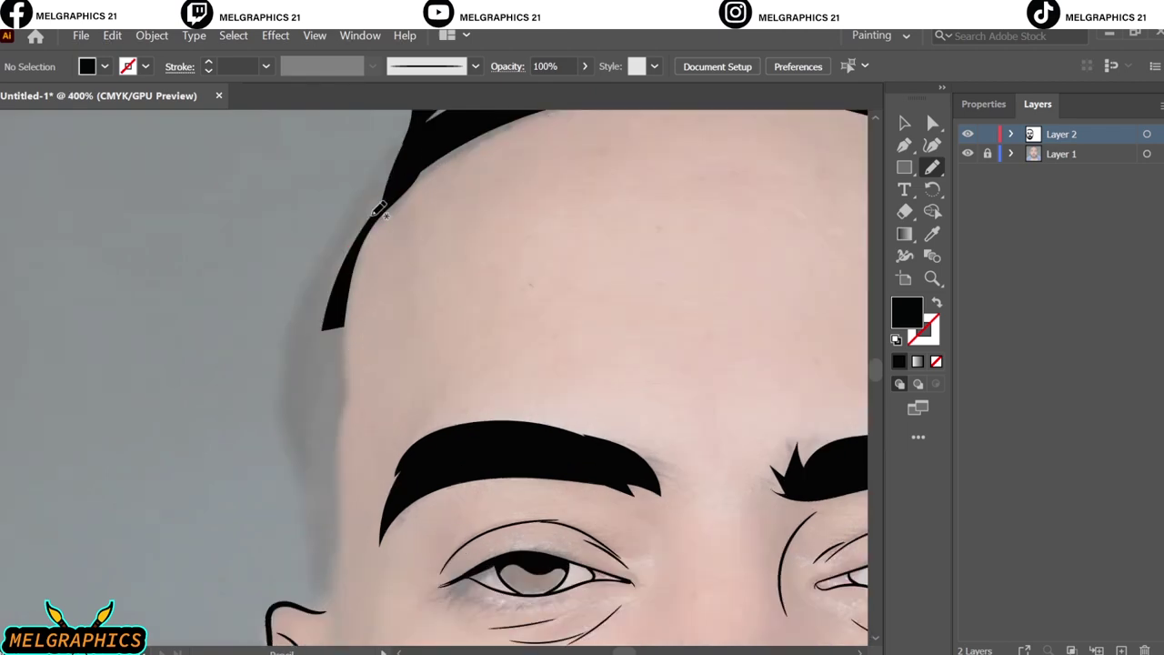
Step: Extend the hair lock down the temple as a sideburn to the ear, then hide the photo layer
left_click_drag(414, 121, 339, 200)
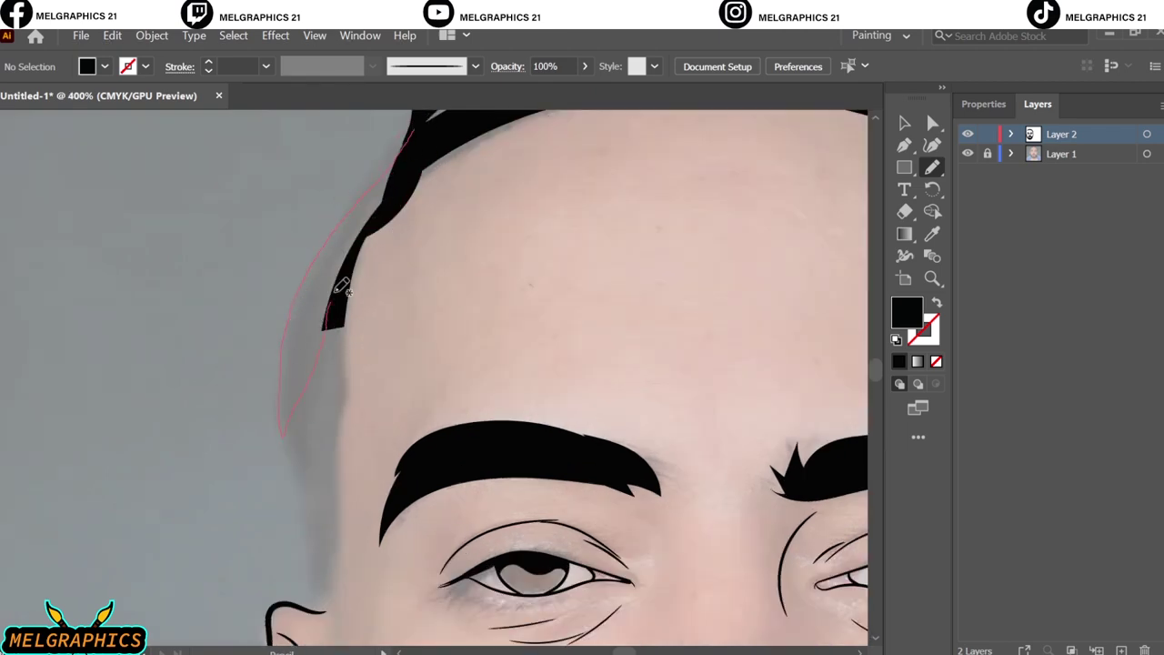
left_click_drag(343, 286, 345, 284)
scroll(350, 198, "down", 2)
left_click_drag(297, 356, 281, 354)
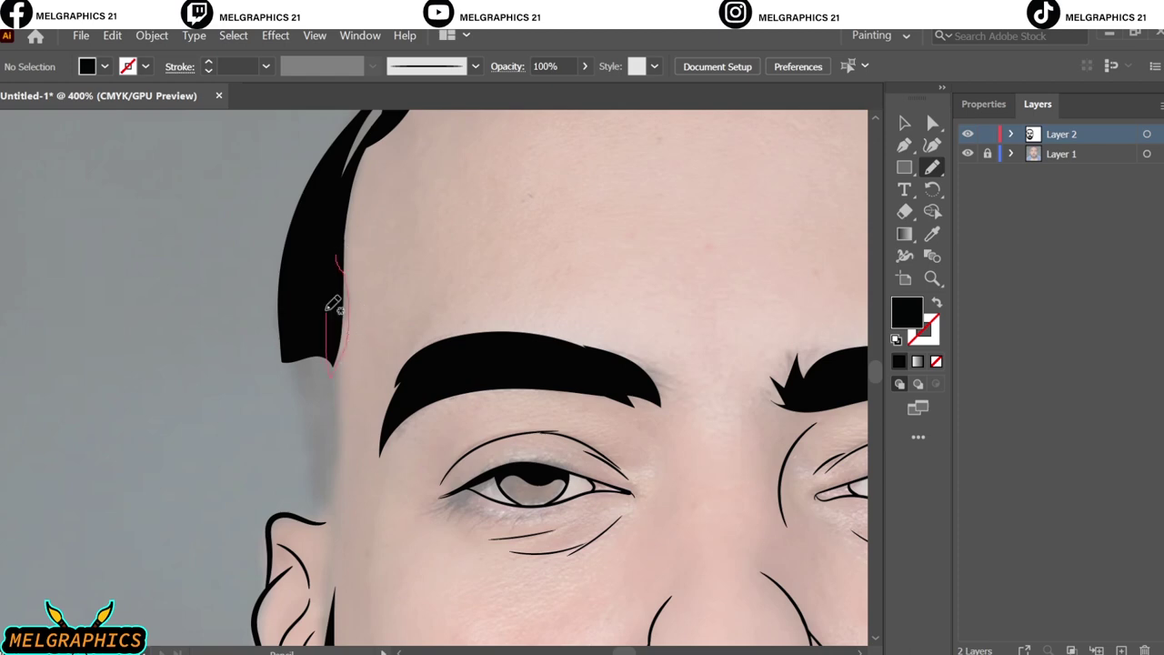
left_click_drag(326, 312, 338, 342)
left_click_drag(339, 338, 326, 514)
left_click_drag(291, 365, 285, 358)
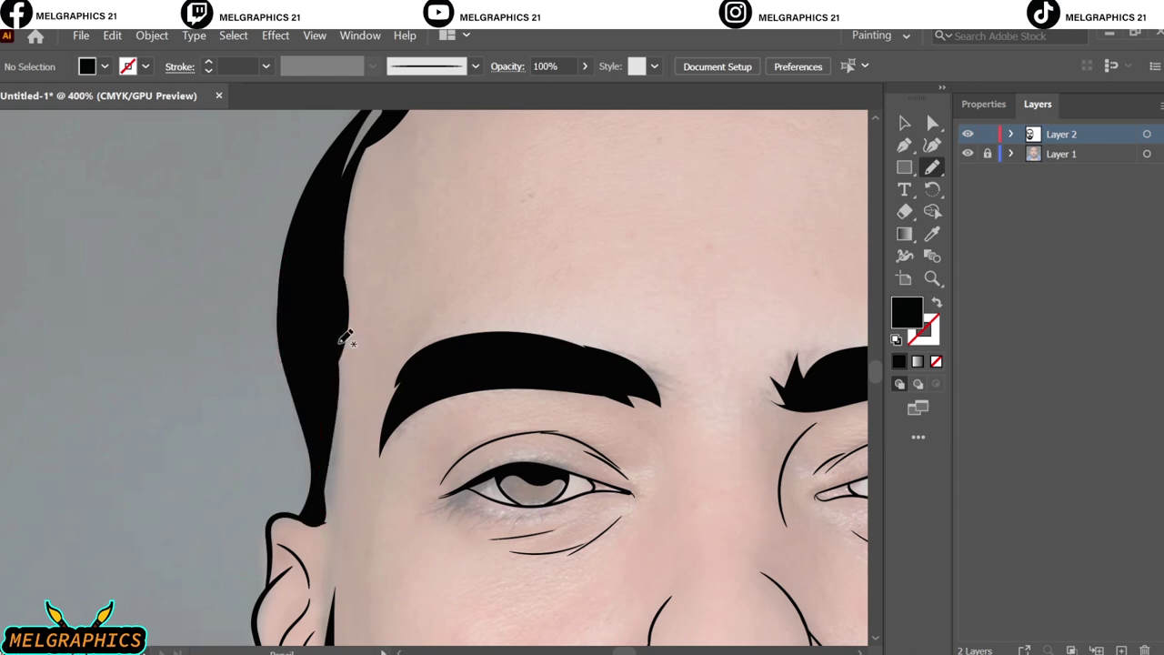
key("ctrl+0")
key("v")
left_click(967, 133, "alt")
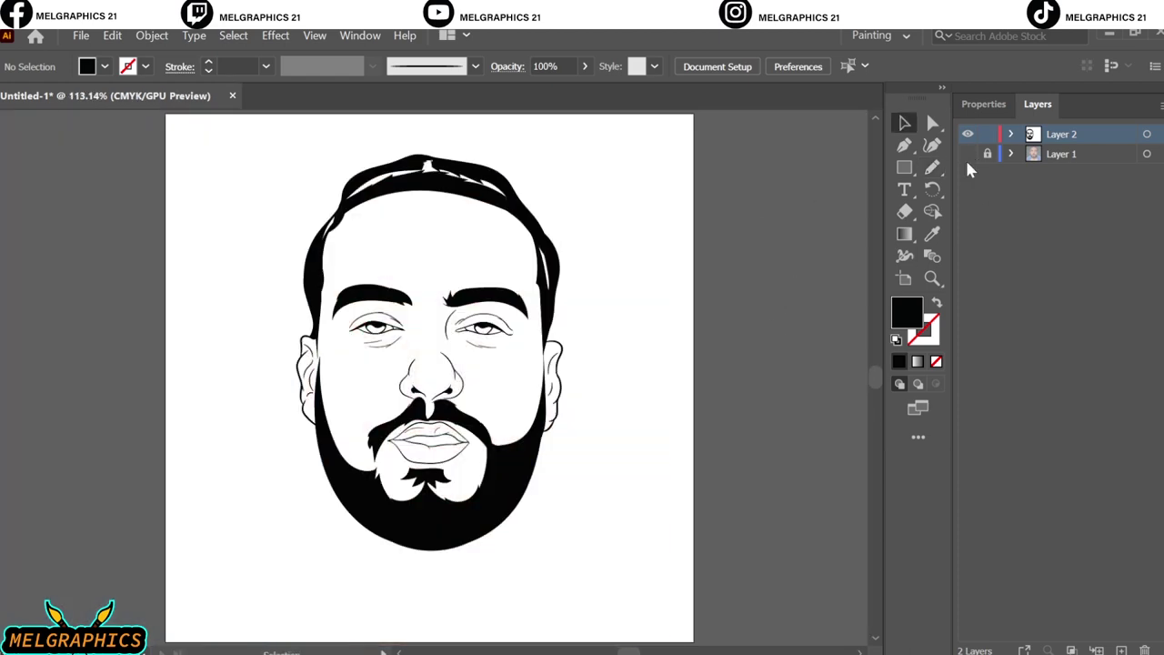
Step: Fill the right hair edge and set the Paintbrush stroke weight to 0.5 pt
left_click(967, 134, "alt")
key("n")
scroll(509, 234, "up", 4)
left_click_drag(473, 454, 568, 337)
key("ctrl+0")
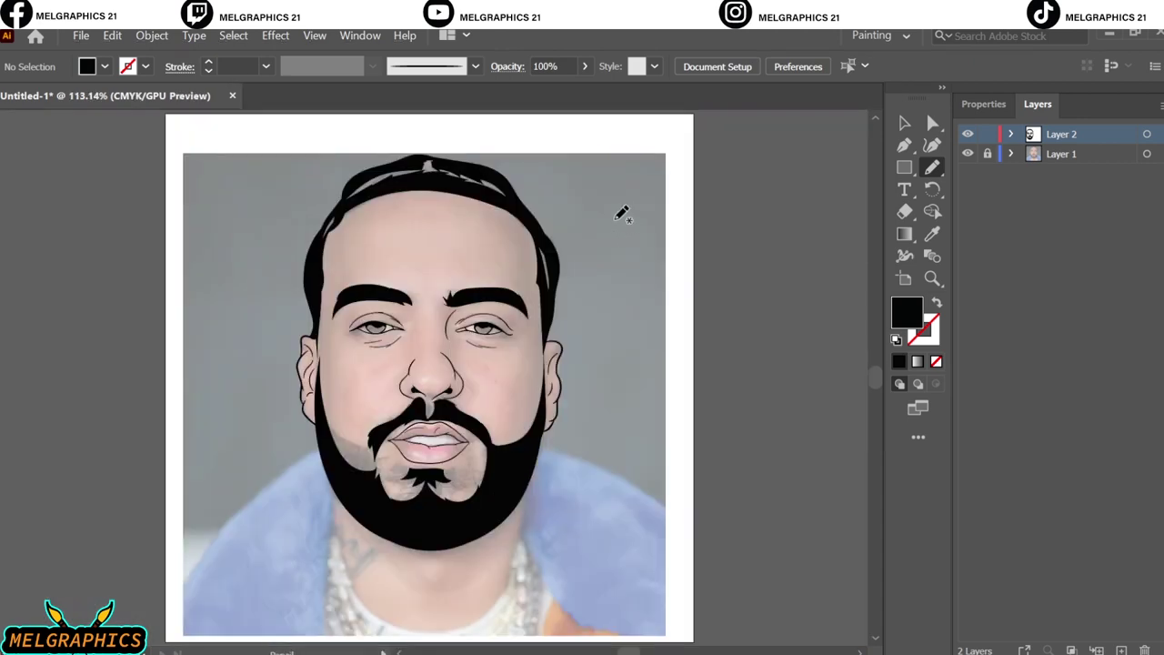
key("b")
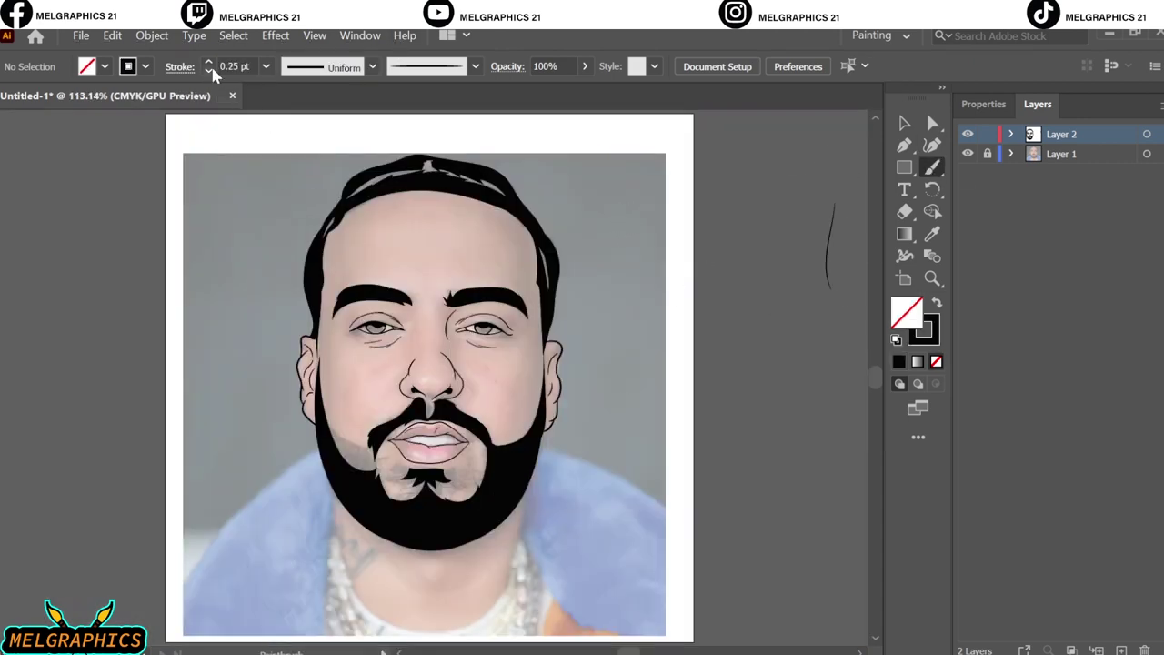
left_click(208, 64)
scroll(758, 511, "up", 1)
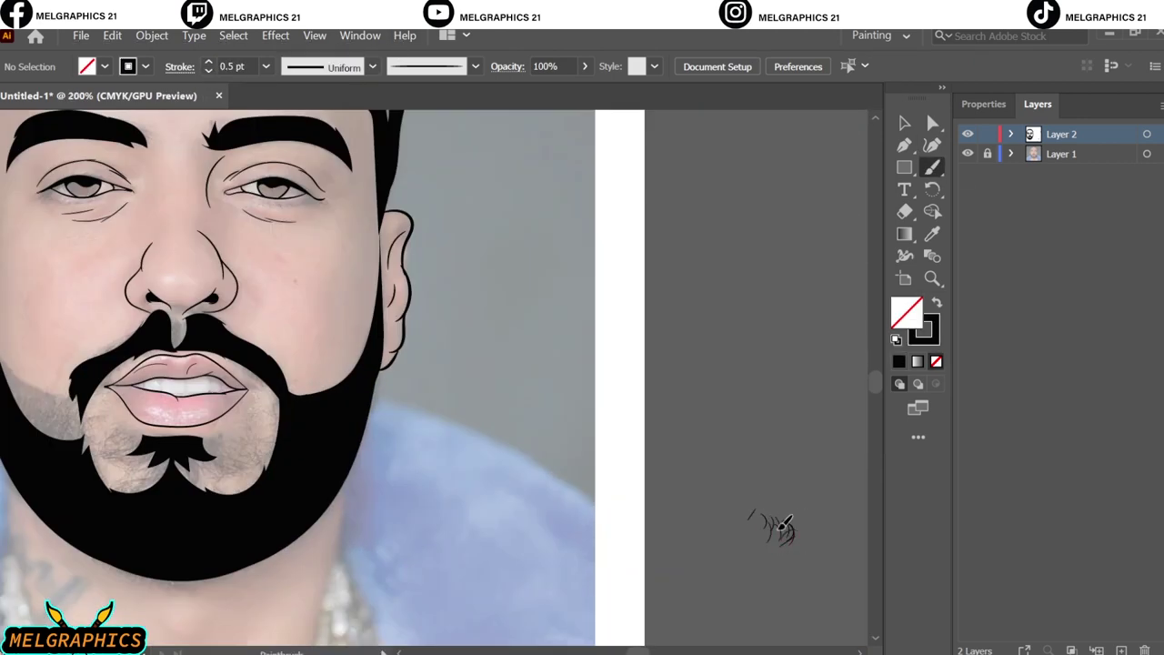
Step: Move the hair strokes onto the left chin and Alt-drag copies along the cheek
key("v")
left_click_drag(779, 529, 91, 414)
scroll(395, 406, "up", 2)
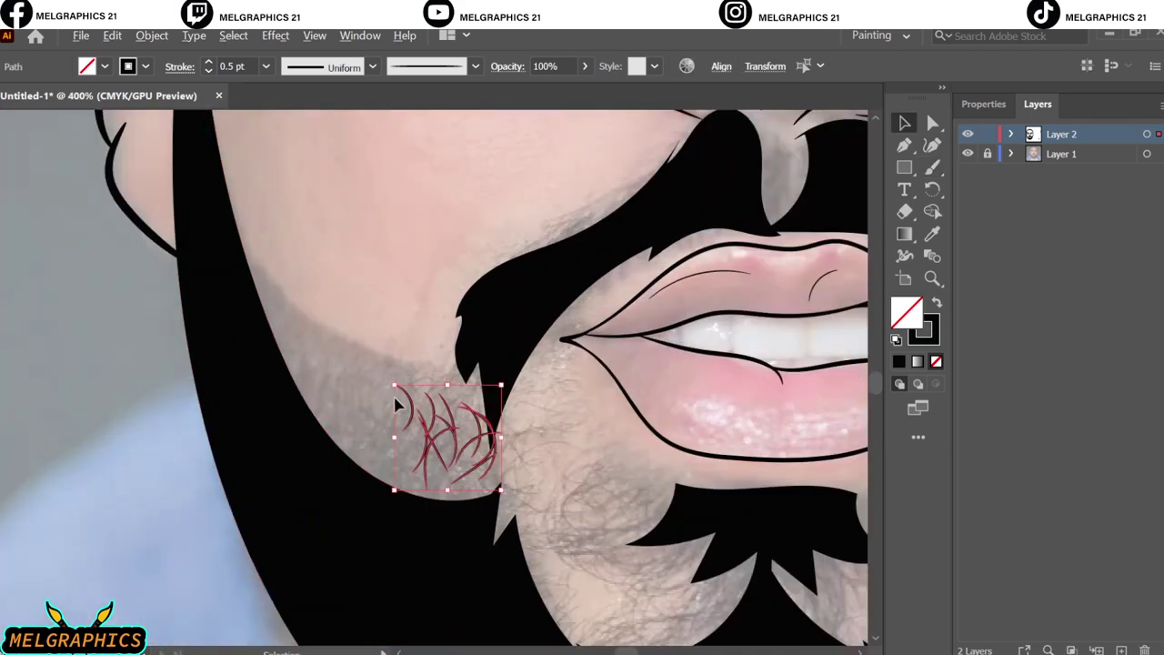
mouse_move(395, 407)
left_mouse_down()
mouse_move(473, 468)
mouse_move(385, 416)
mouse_move(337, 337)
mouse_move(454, 420)
mouse_move(499, 471)
left_mouse_up()
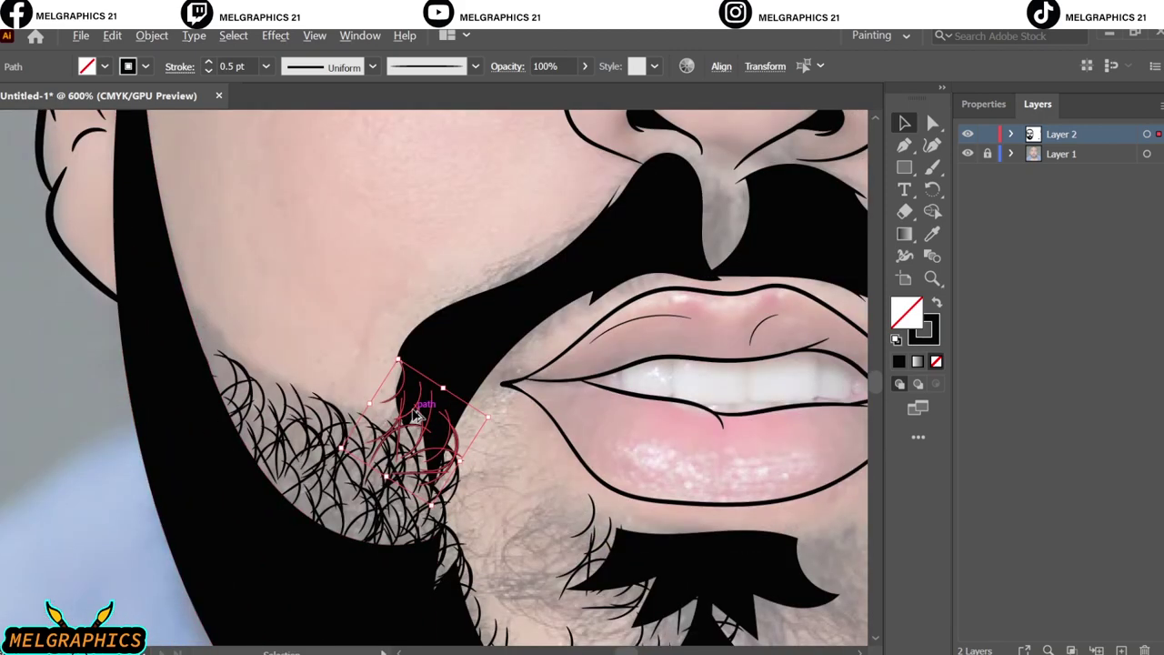
mouse_move(498, 471)
left_mouse_down()
mouse_move(259, 427)
mouse_move(636, 413)
mouse_move(401, 446)
mouse_move(363, 514)
left_mouse_up()
left_click(772, 505)
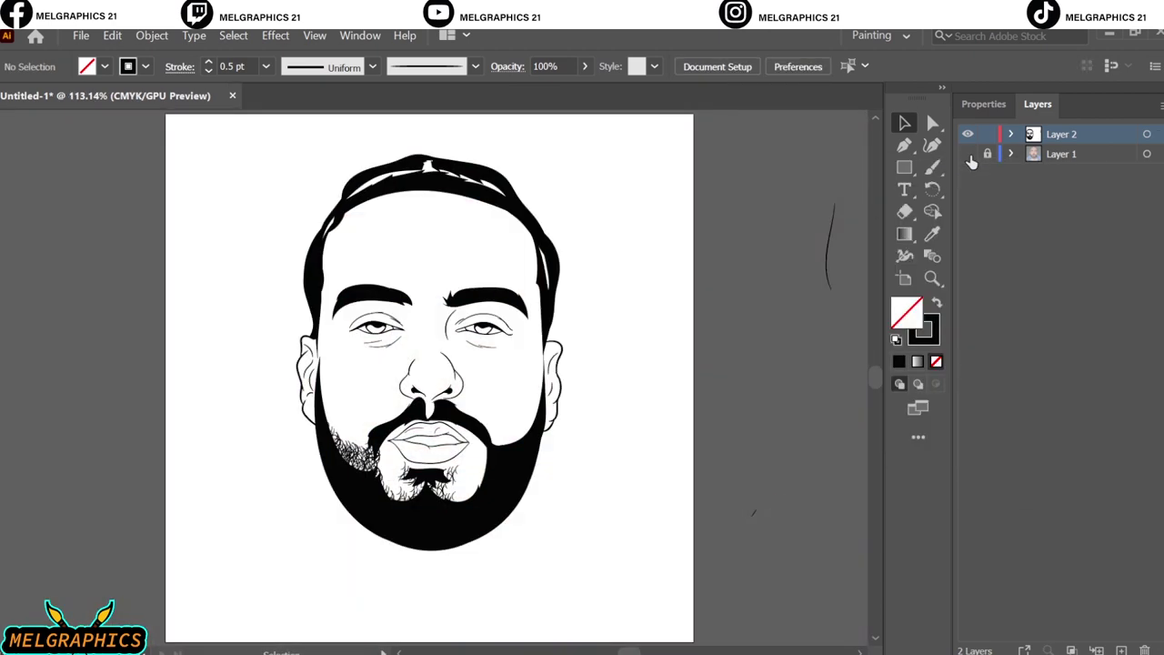
Step: Brush 0.5 pt curly hairs around the chin patches and mustache, then hide the photo layer
left_click(968, 153)
key("b")
scroll(507, 485, "up", 4)
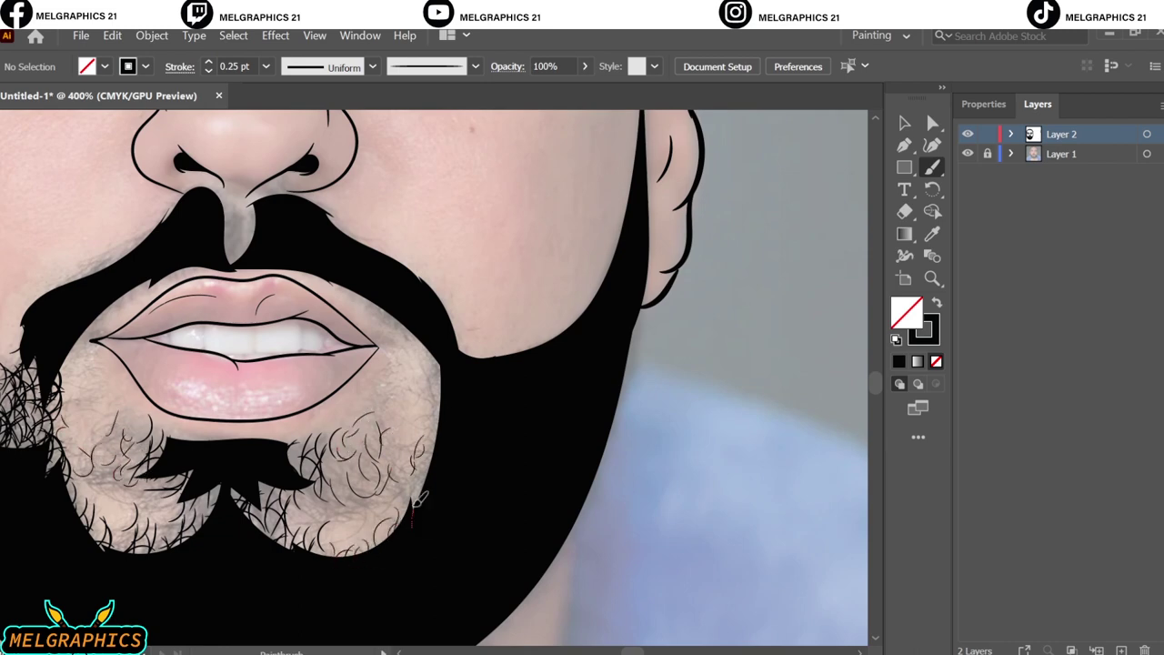
scroll(443, 565, "up", 3)
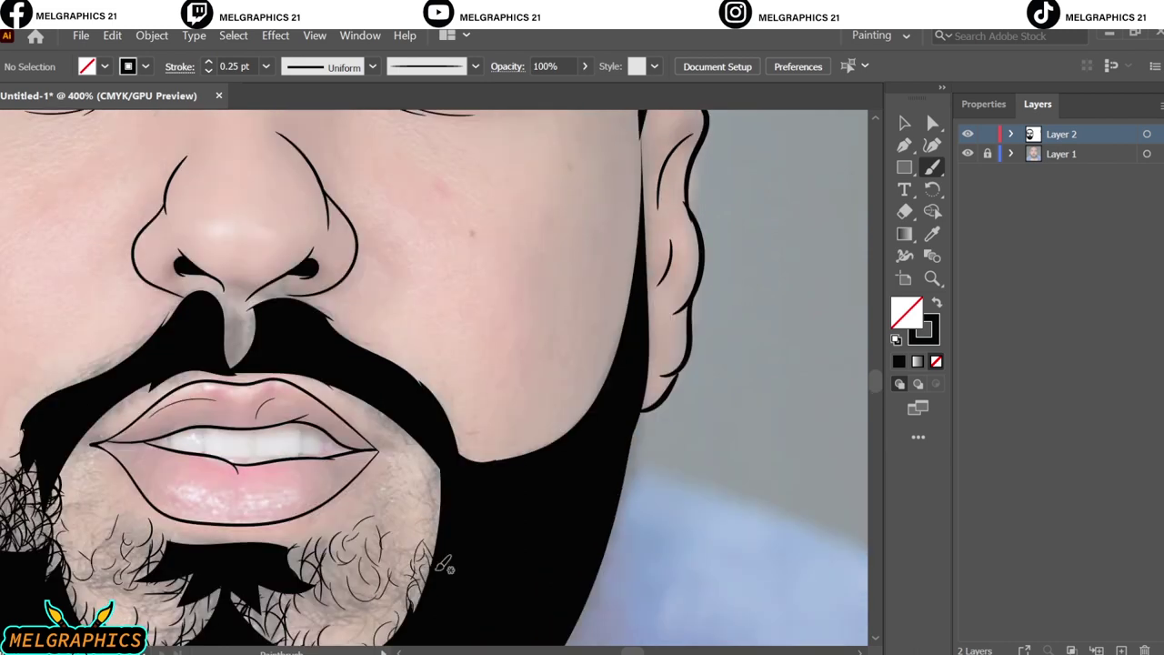
left_click(208, 63)
scroll(443, 462, "up", 1)
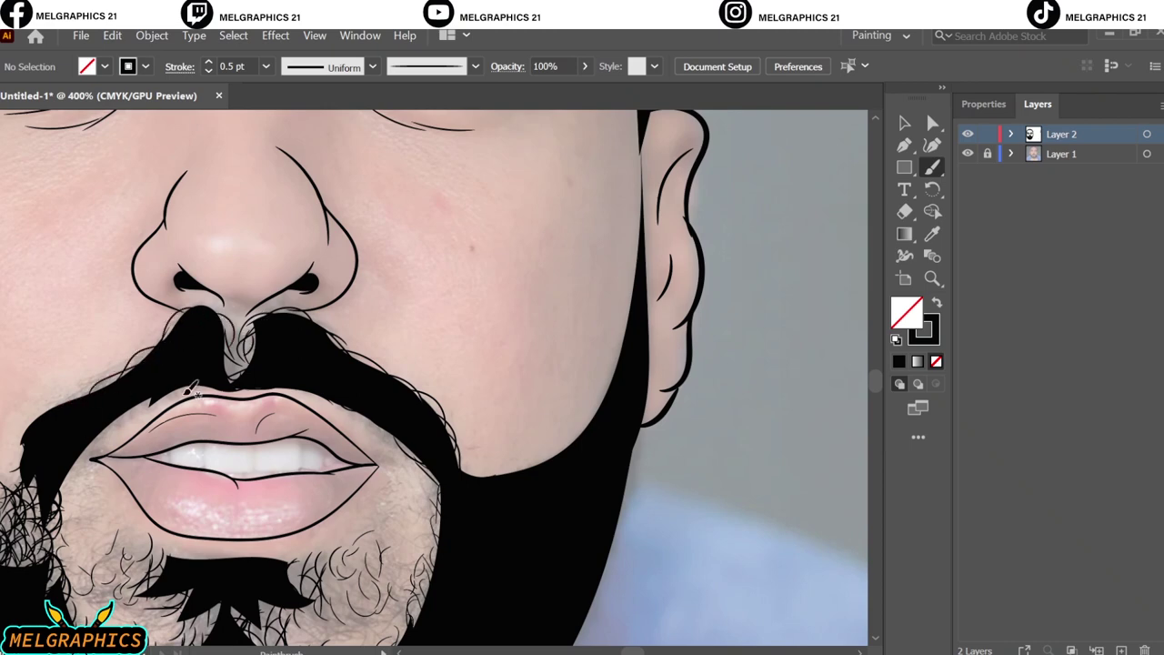
scroll(193, 380, "left", 5)
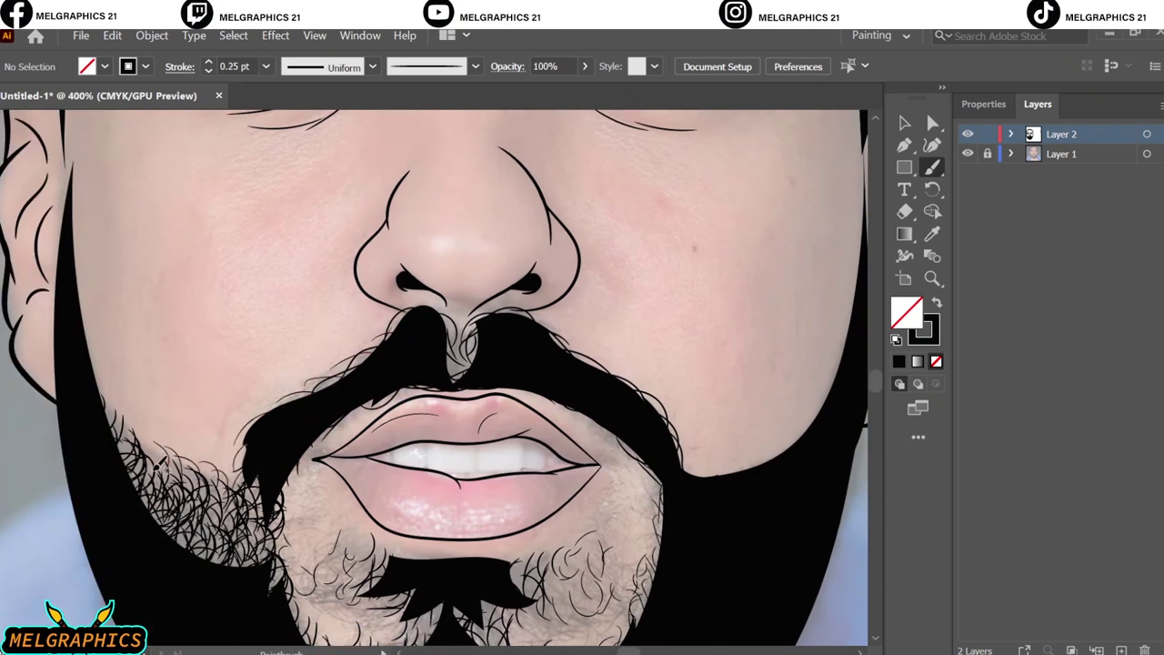
key("ctrl+0")
left_click(967, 153)
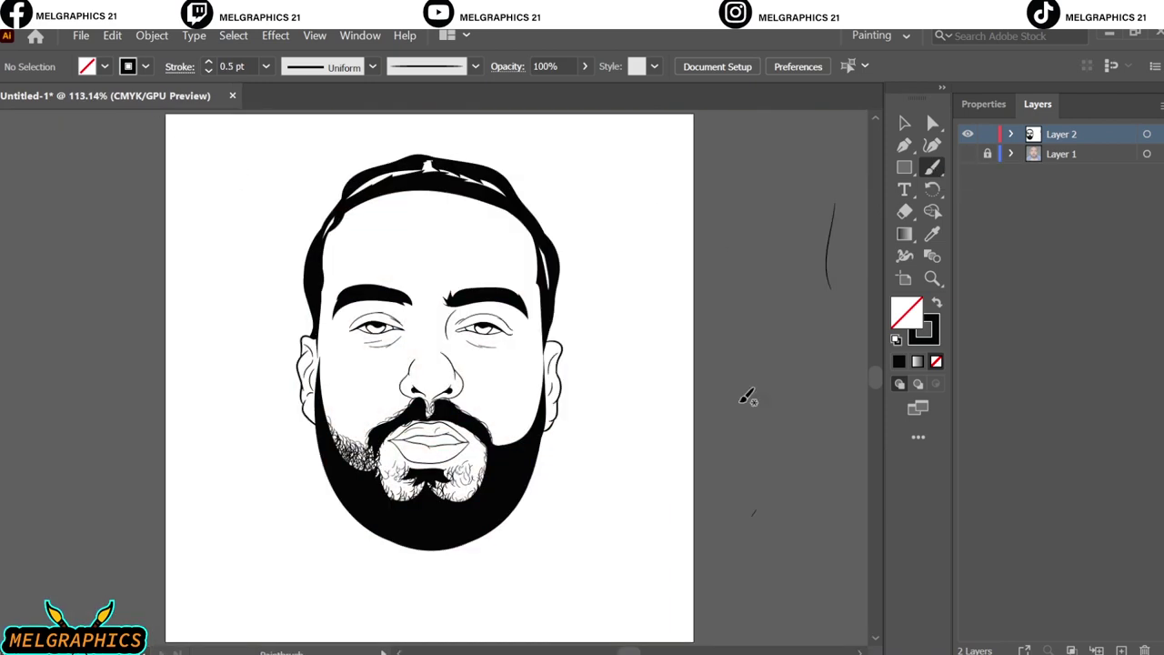
Step: Brush 1 pt curly hair along the beard's inner edge at the lower left
scroll(563, 436, "up", 3)
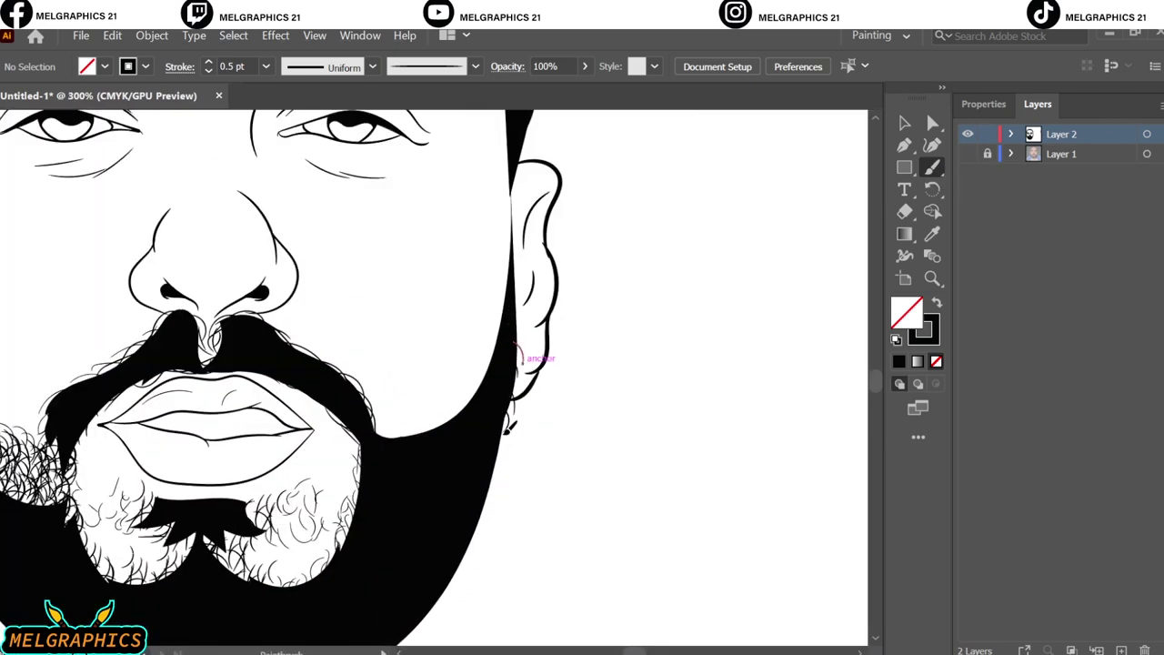
scroll(589, 354, "down", 4)
scroll(589, 354, "left", 3)
scroll(548, 470, "left", 3)
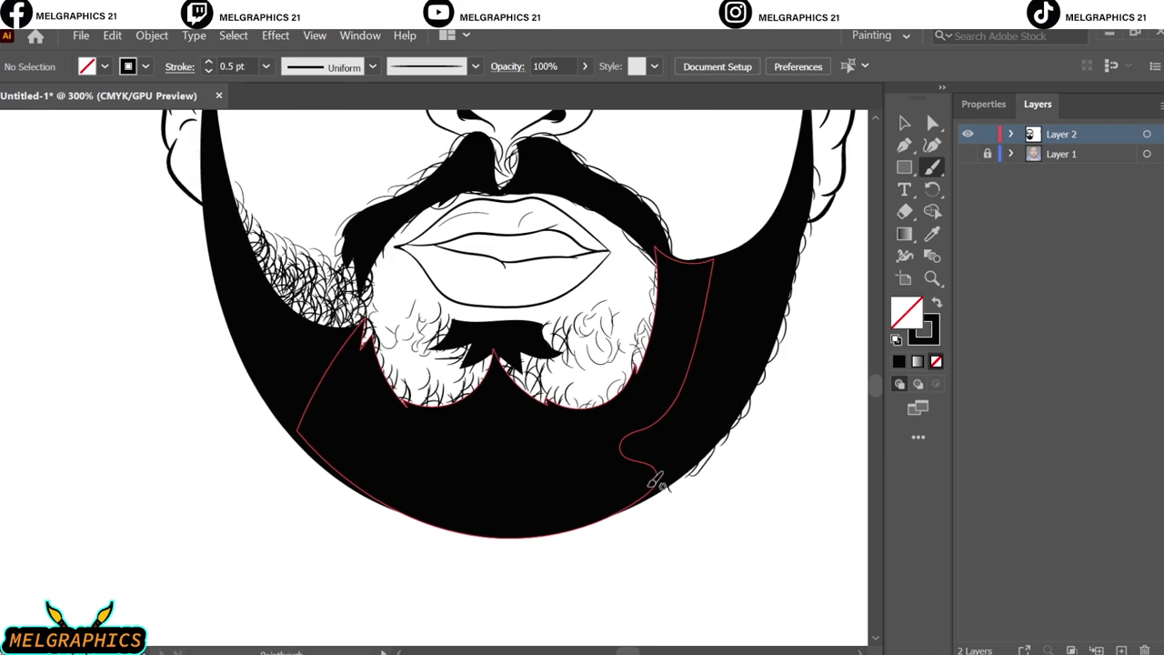
scroll(551, 494, "left", 3)
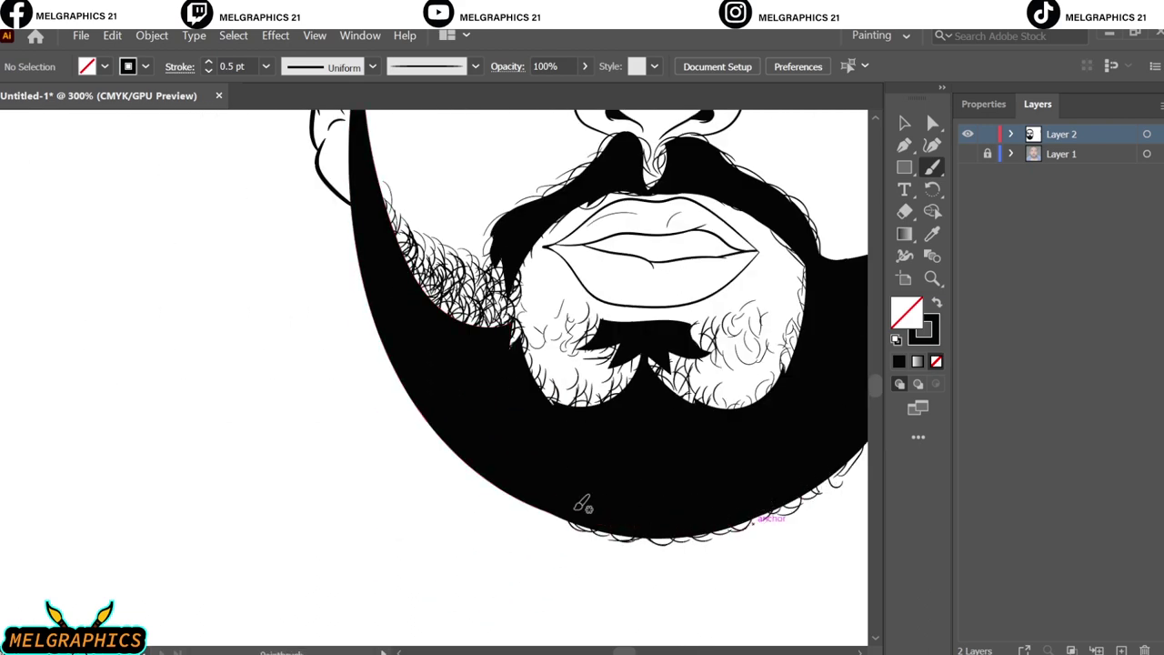
scroll(493, 409, "up", 2)
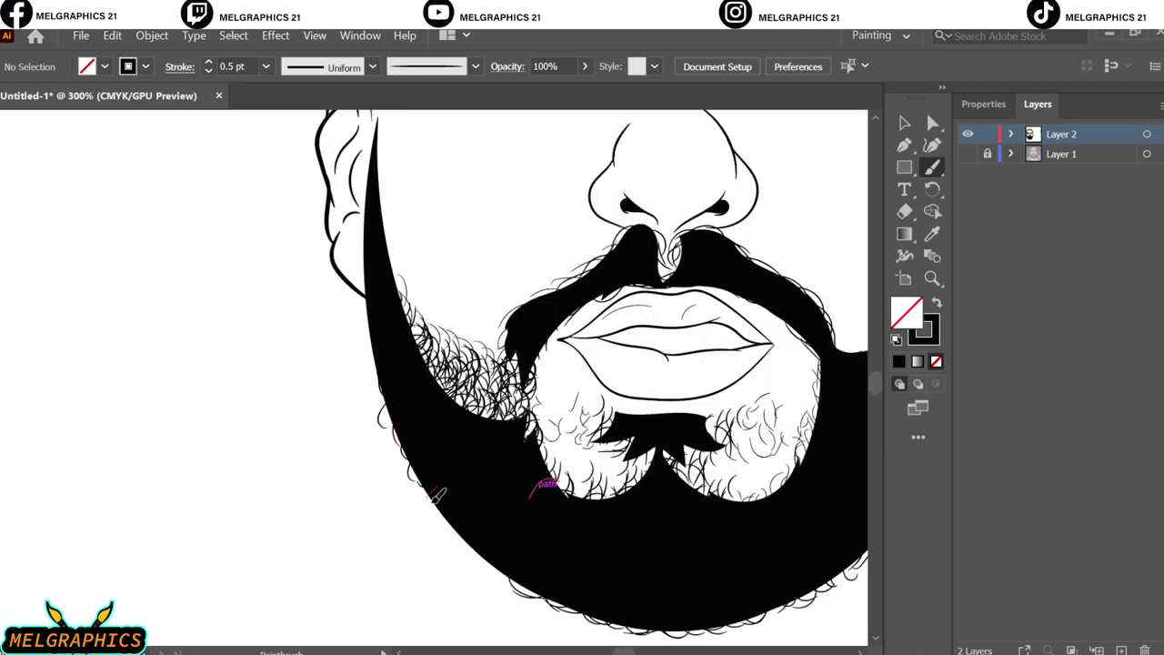
scroll(466, 515, "up", 5)
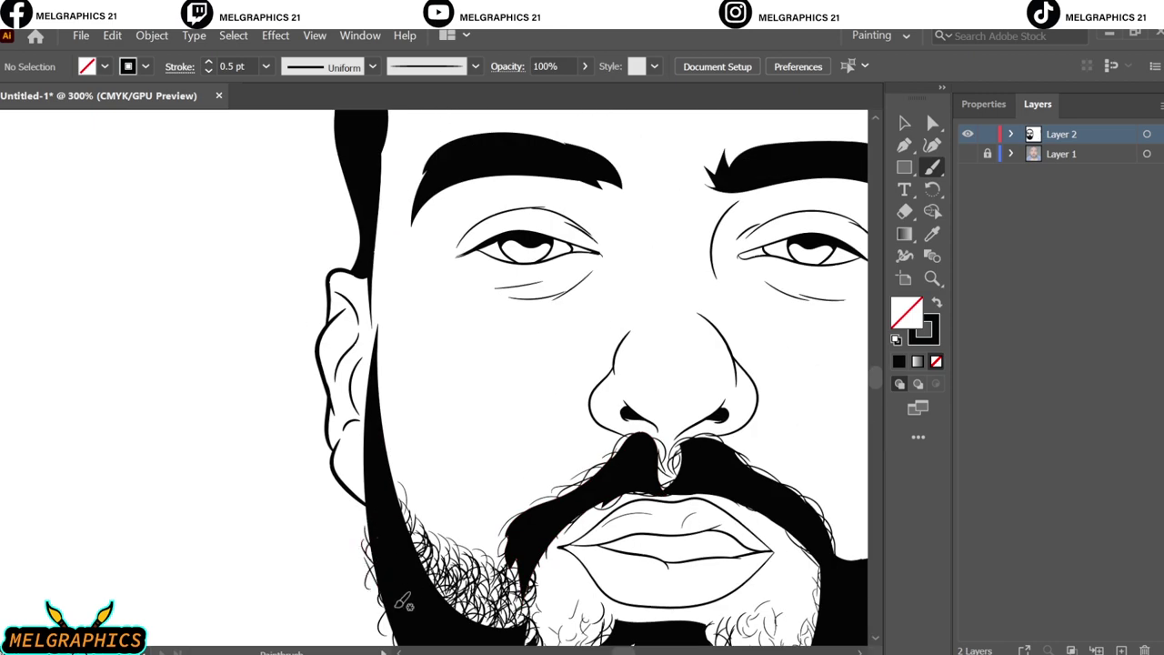
scroll(402, 602, "up", 1)
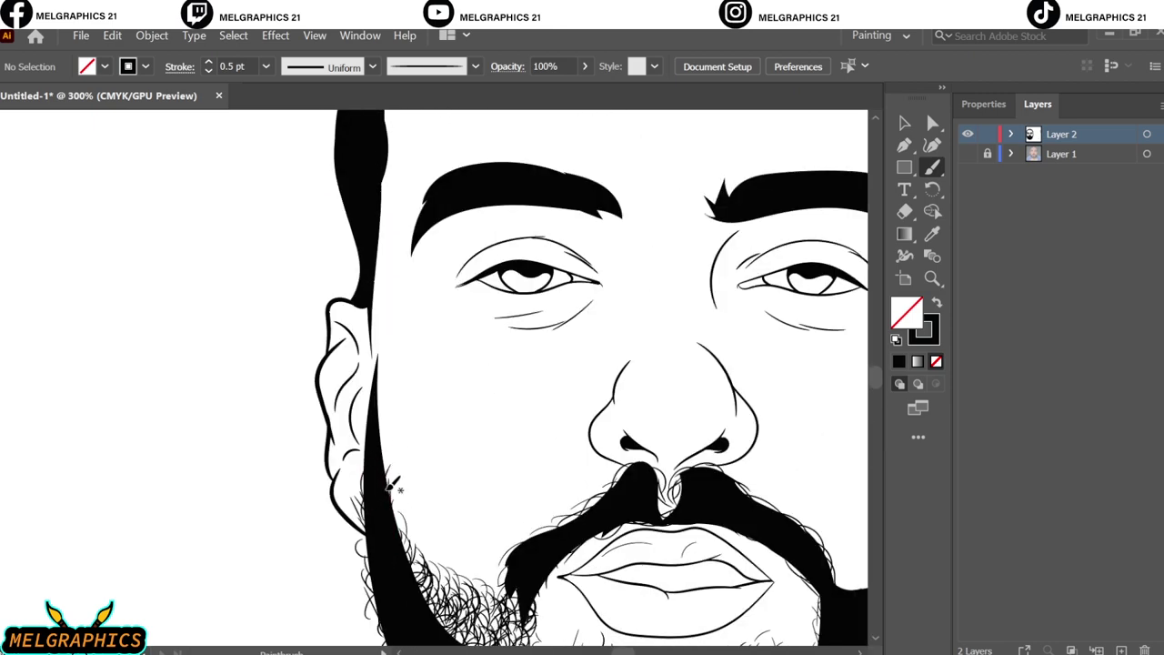
scroll(393, 486, "up", 1)
scroll(372, 438, "up", 1)
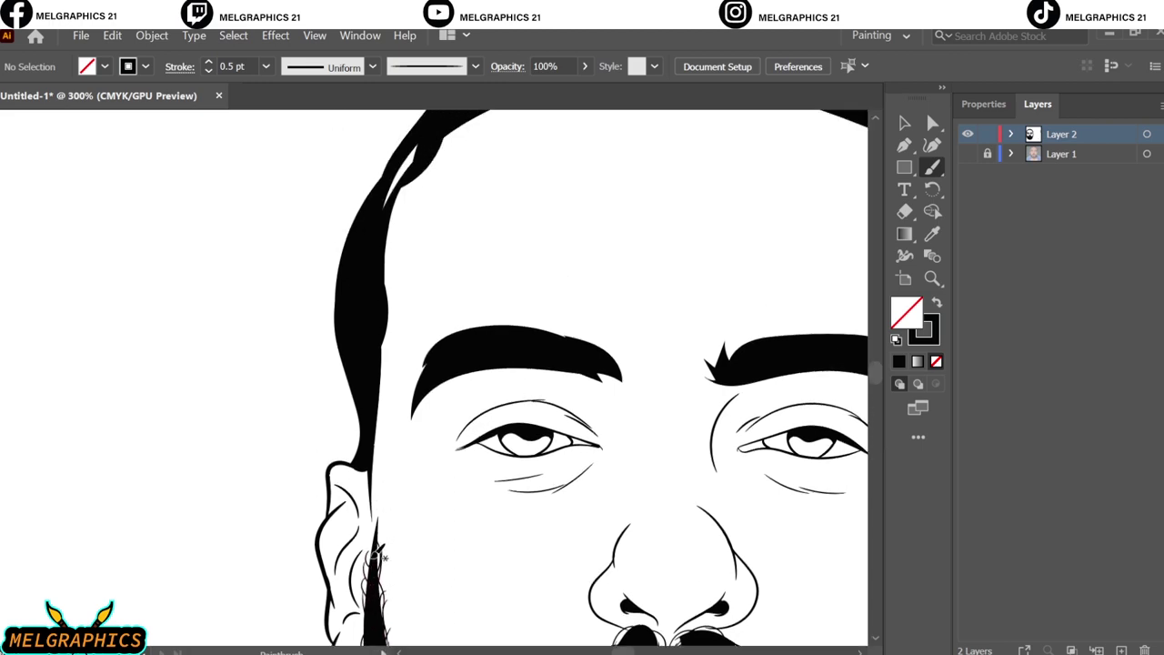
key("ctrl+0")
key("b")
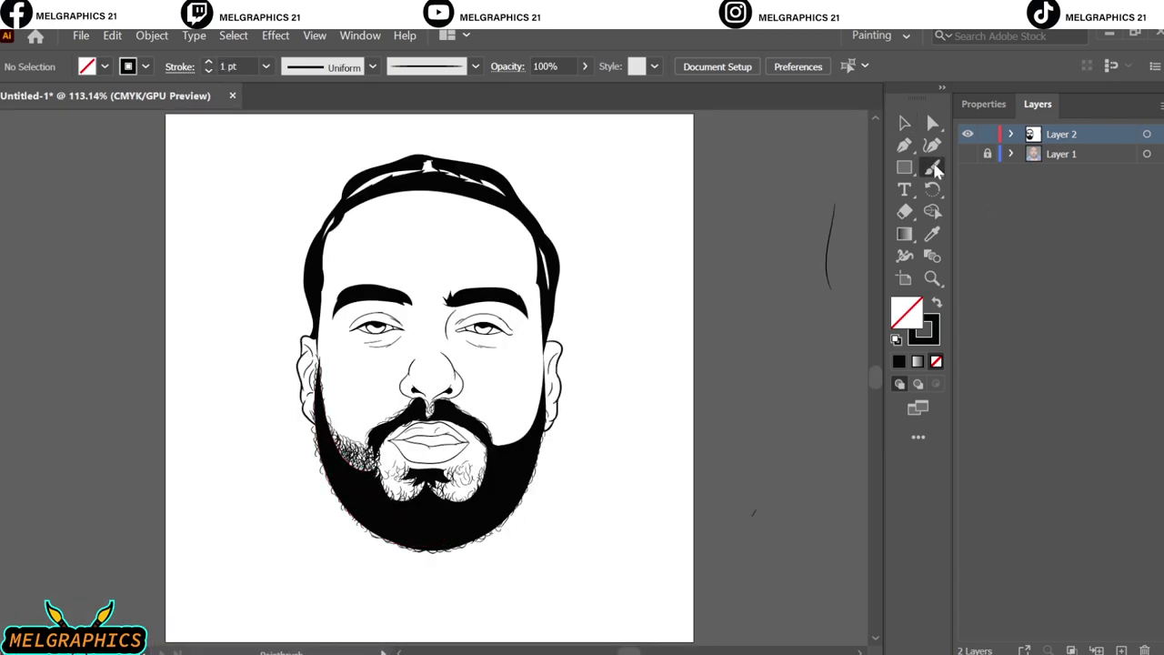
scroll(338, 467, "up", 5)
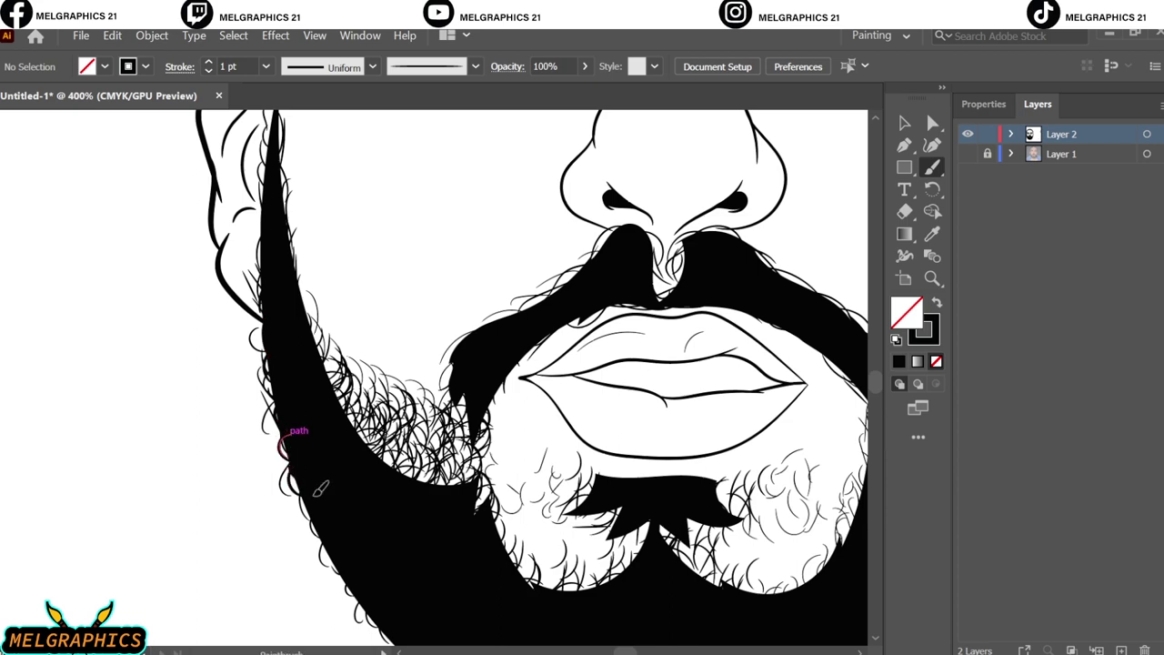
left_click_drag(325, 543, 239, 305)
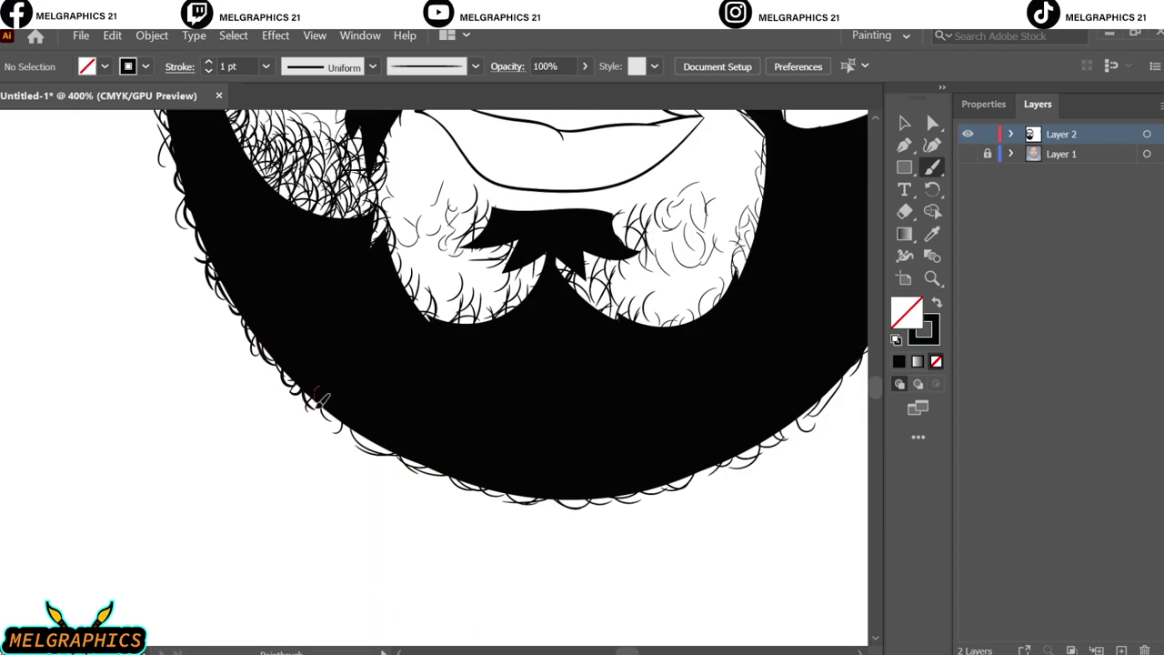
left_click_drag(319, 400, 168, 425)
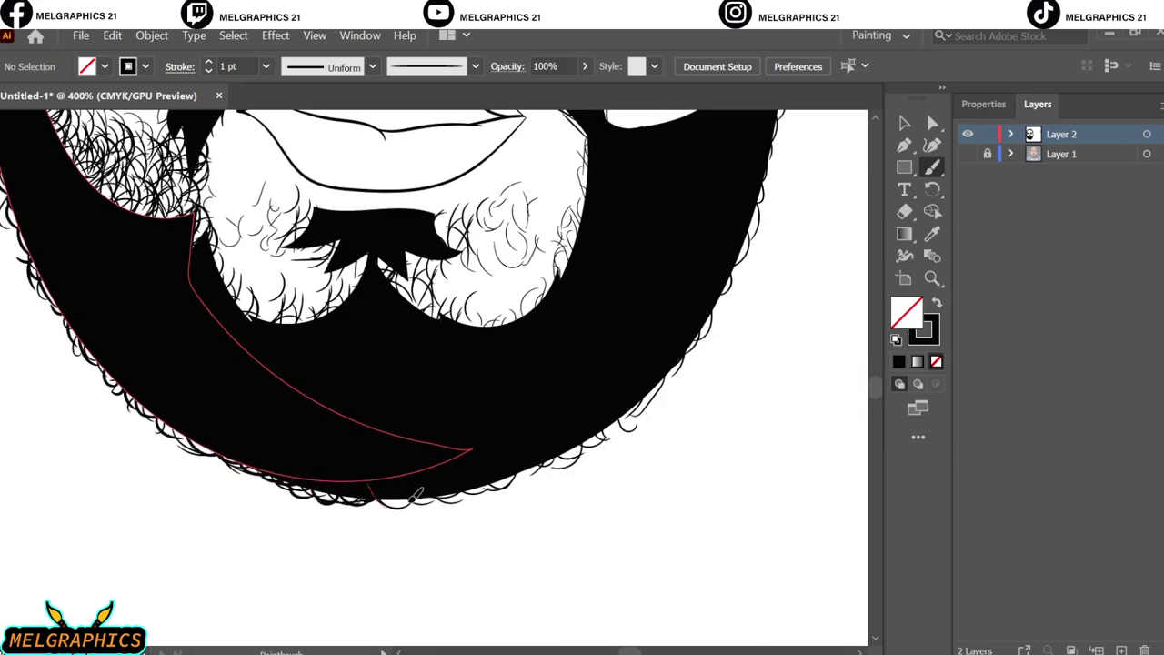
Step: Add curly strokes along the beard's bottom edge, right side and the mustache's left edge
left_click_drag(569, 453, 228, 423)
left_click_drag(714, 433, 636, 546)
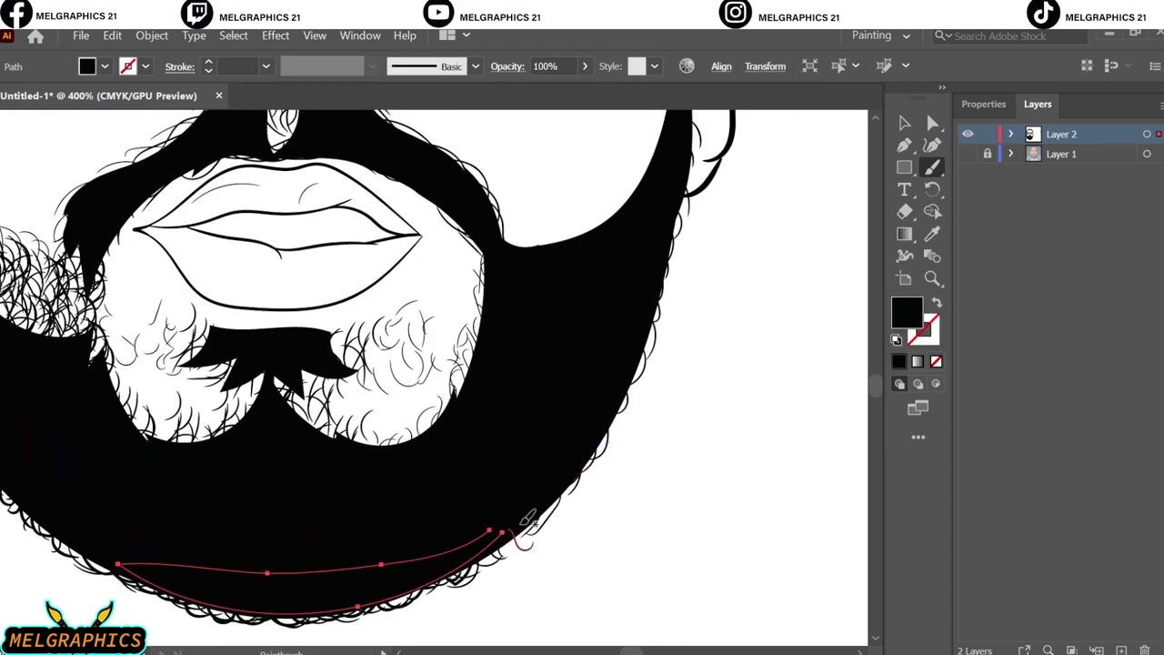
left_click_drag(506, 537, 118, 582)
left_click_drag(582, 500, 642, 498)
scroll(693, 361, "up", 2)
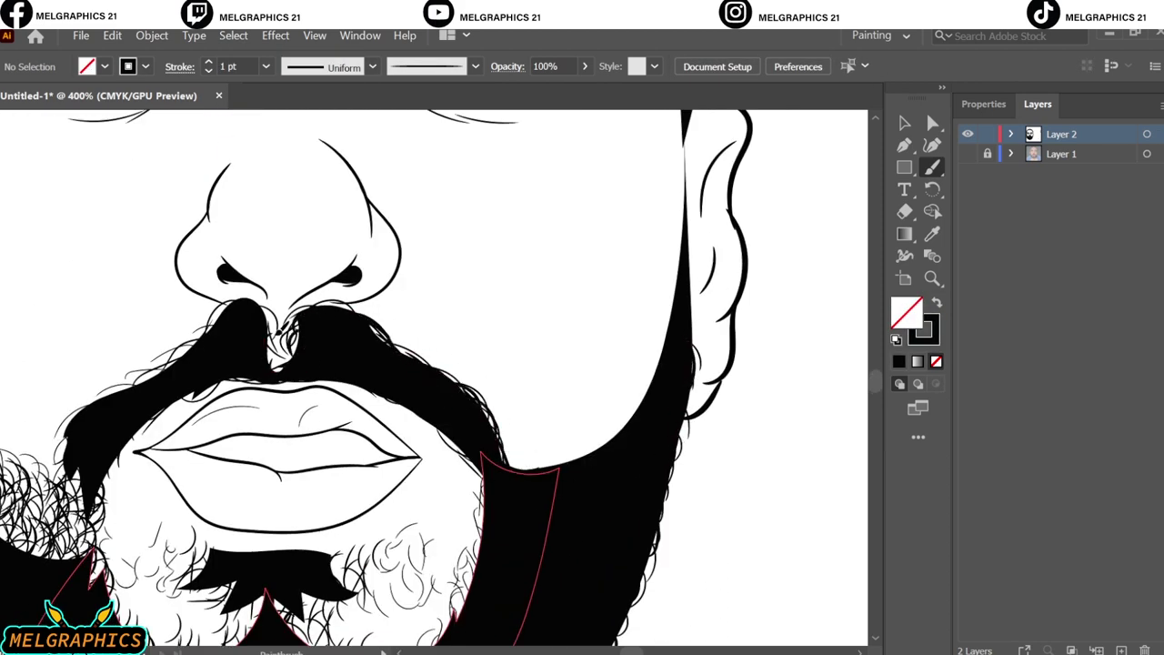
left_click_drag(231, 313, 173, 354)
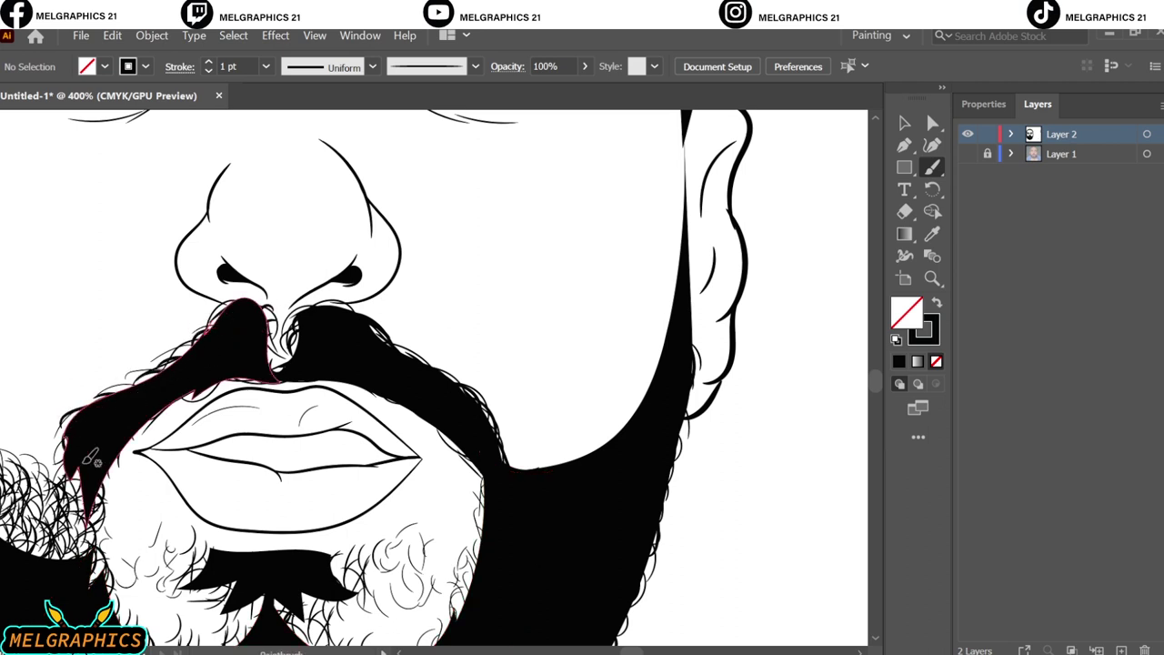
Step: Zoom and scroll around both eyebrows to review their wispy hair ends
key("ctrl+0")
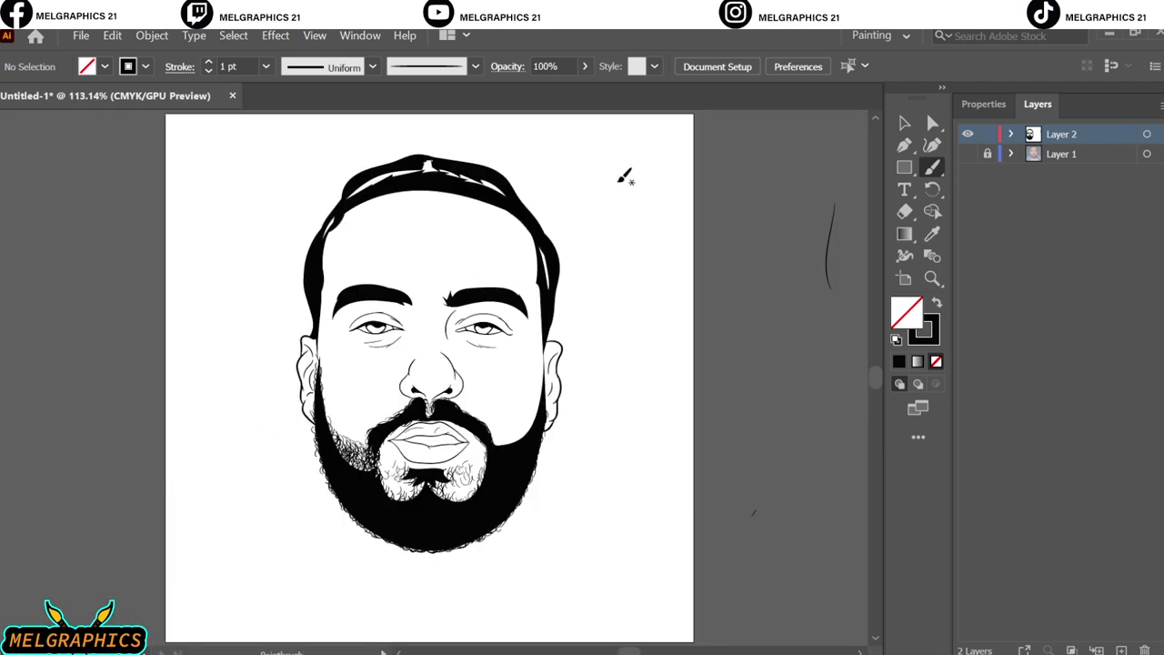
scroll(573, 483, "up", 6)
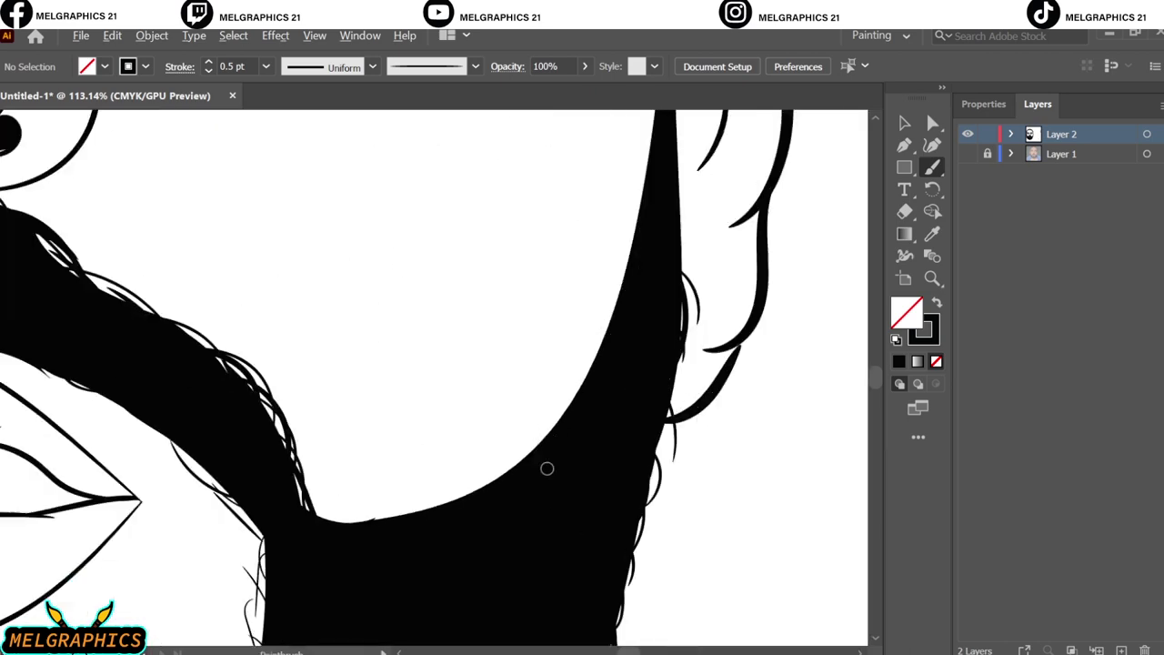
scroll(586, 530, "up", 1)
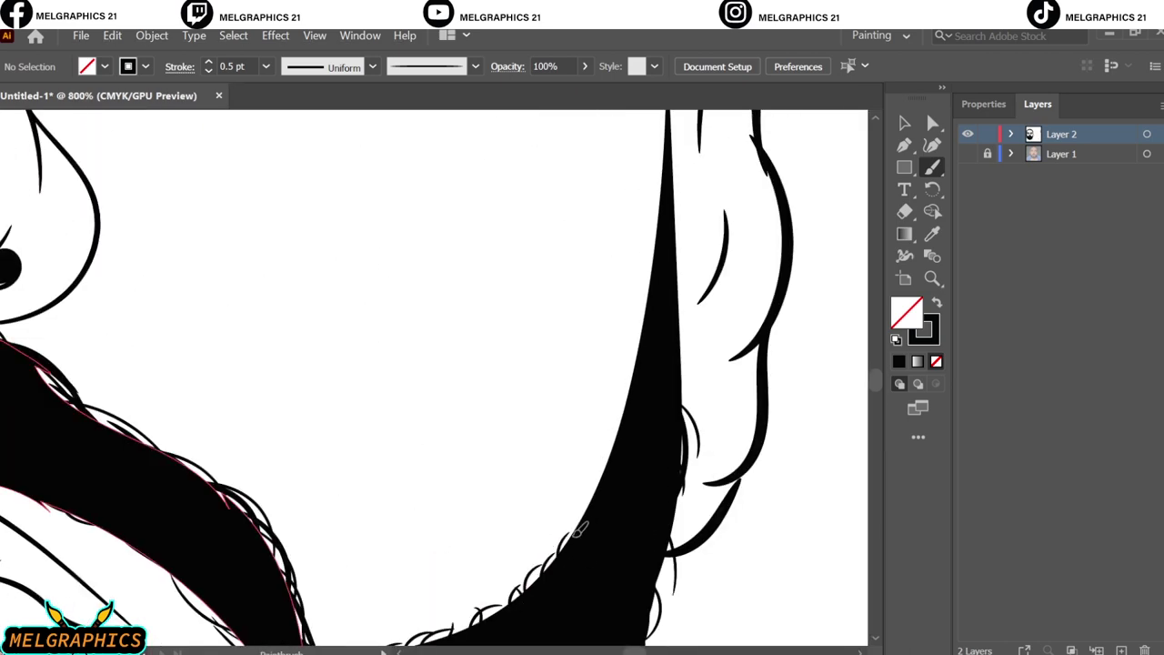
scroll(627, 507, "up", 1)
scroll(636, 545, "up", 1)
key("ctrl+0")
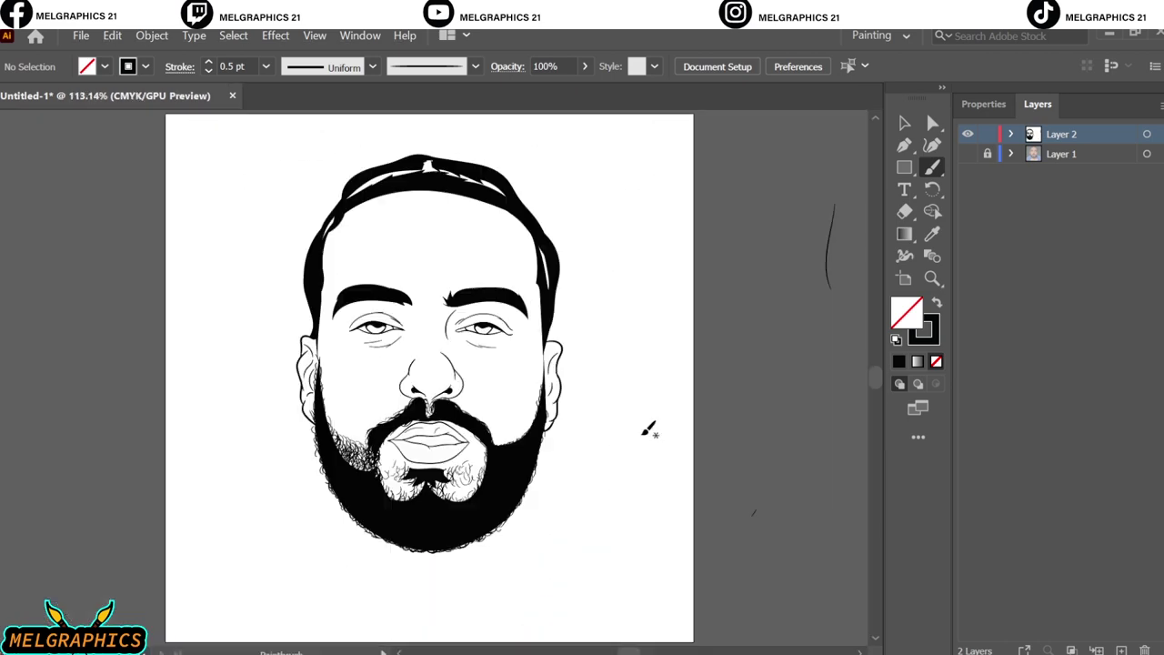
scroll(637, 314, "up", 5)
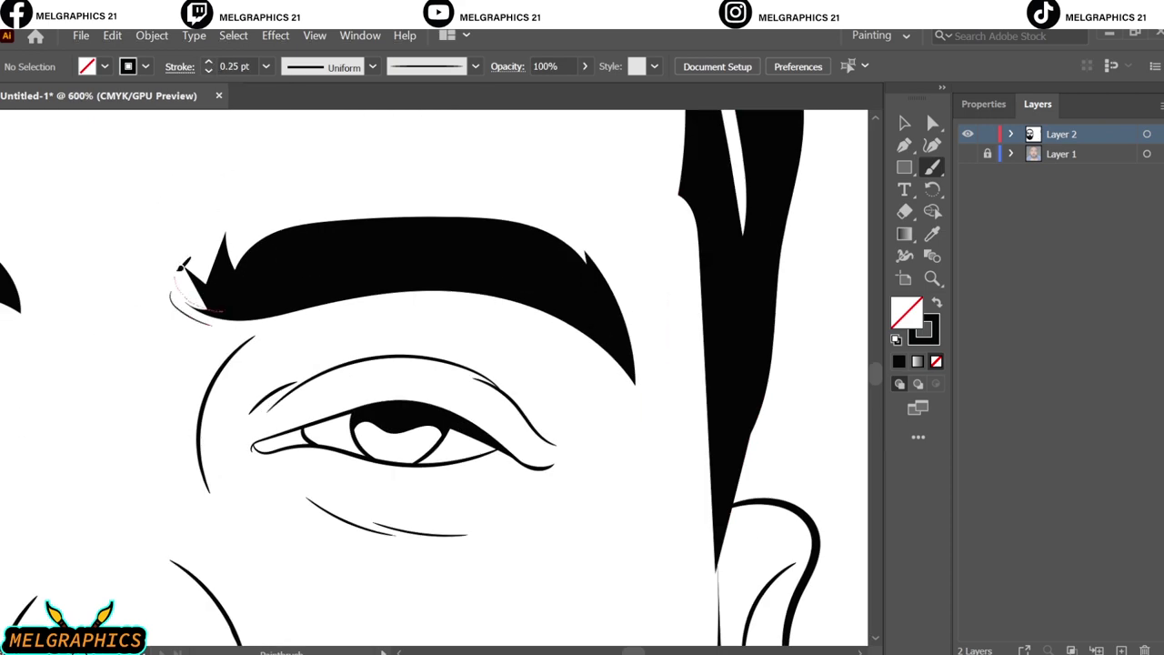
scroll(545, 276, "left", 5)
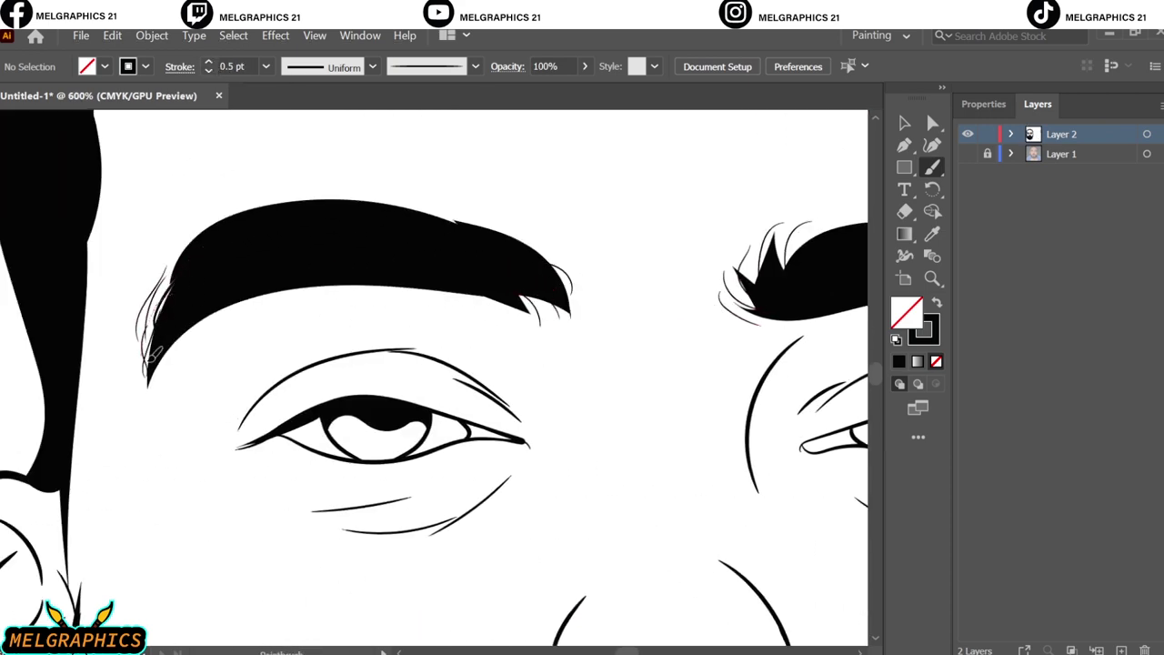
scroll(618, 238, "right", 2)
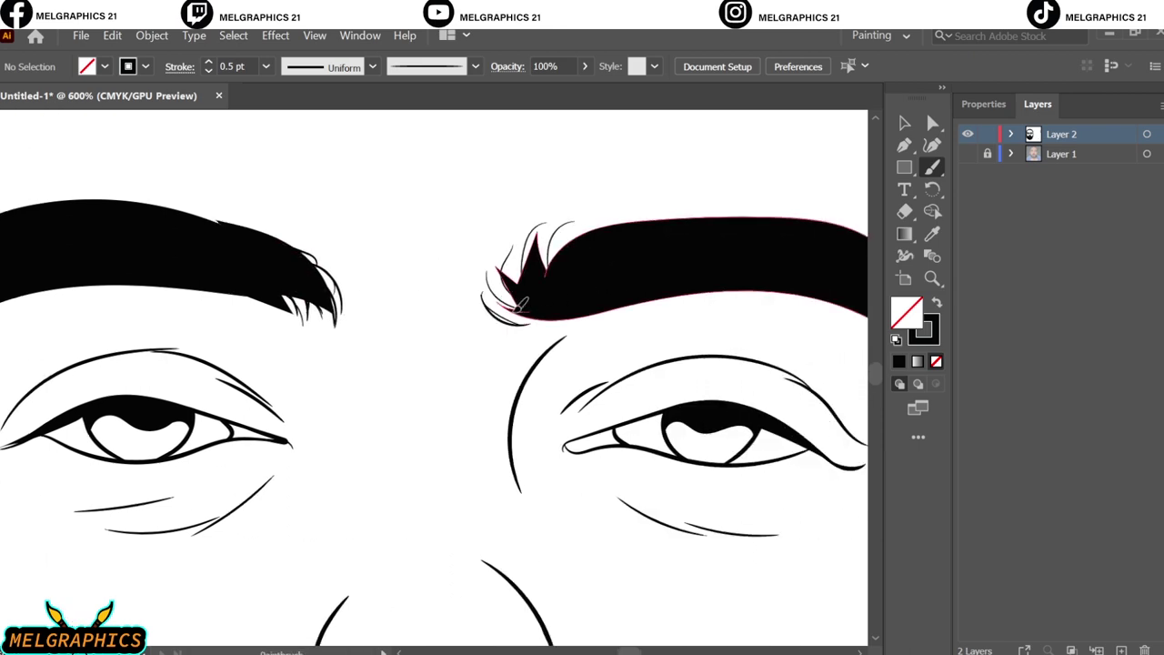
scroll(631, 242, "down", 5)
scroll(551, 306, "up", 2)
scroll(345, 262, "up", 2)
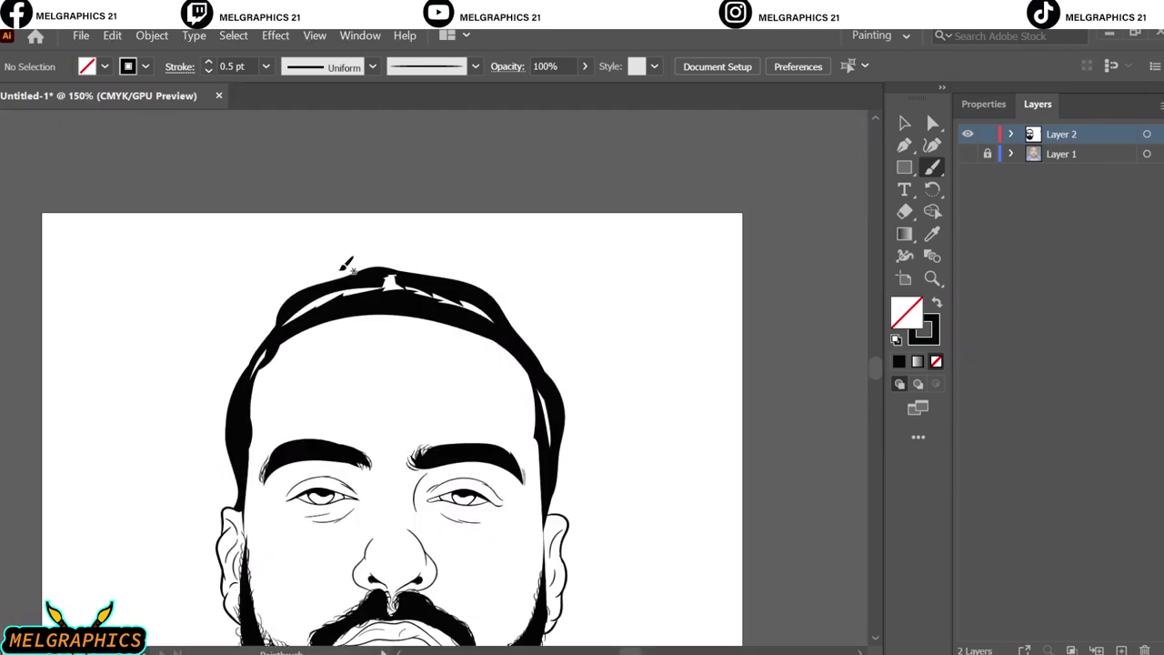
scroll(397, 479, "up", 3)
Step: Alt-drag a copy of the curl group to the hairline and rotate it to follow the curve
key("v")
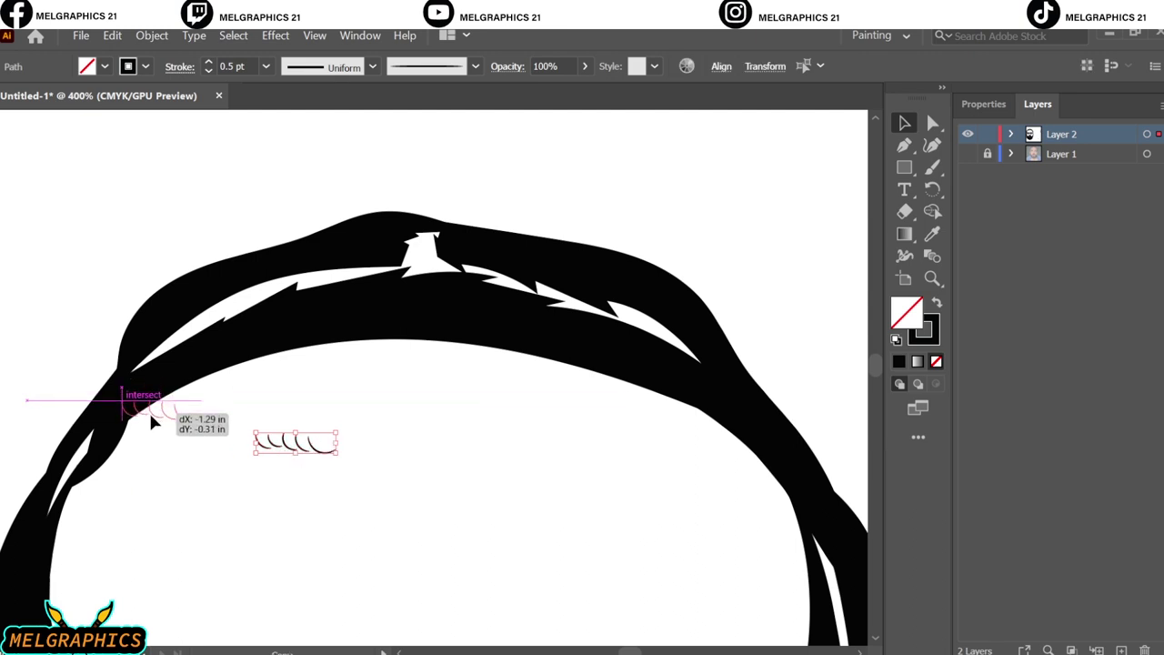
mouse_move(276, 446)
left_mouse_down("alt")
mouse_move(164, 413)
mouse_move(299, 322)
mouse_move(345, 274)
mouse_move(340, 320)
mouse_move(585, 278)
mouse_move(475, 304)
mouse_move(488, 293)
left_mouse_up("alt")
scroll(181, 407, "up", 2)
scroll(611, 282, "right", 2)
scroll(611, 282, "right", 2)
mouse_move(273, 309)
left_mouse_down()
mouse_move(514, 295)
mouse_move(454, 300)
left_mouse_up()
scroll(610, 281, "right", 2)
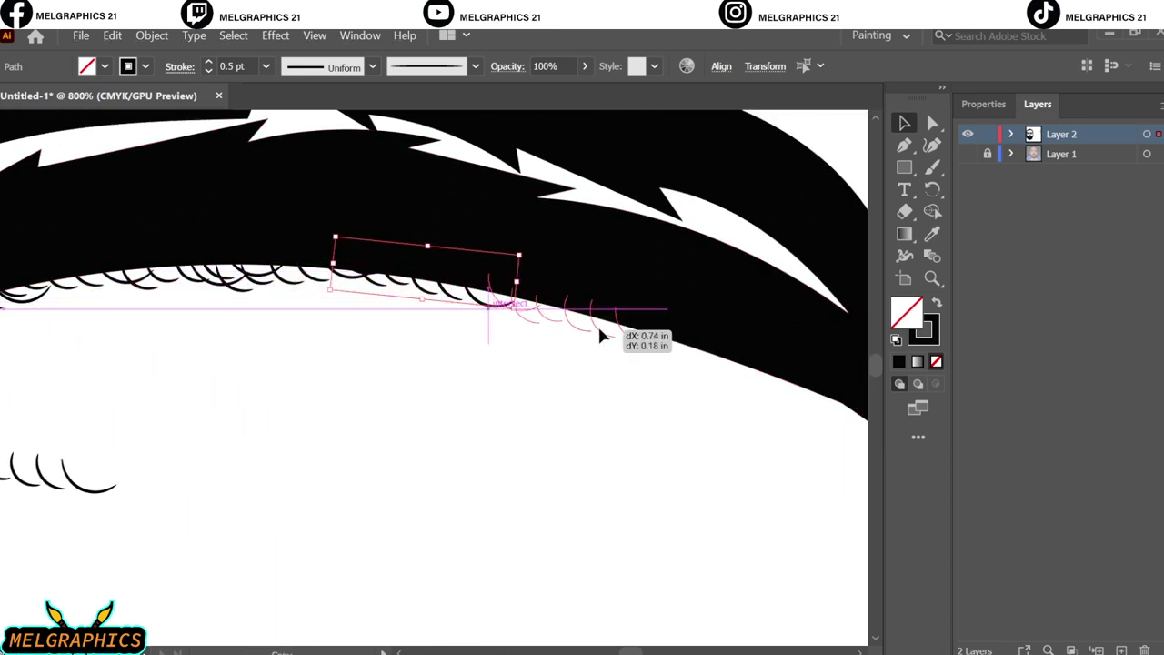
scroll(598, 323, "right", 2)
mouse_move(546, 350)
left_mouse_down()
mouse_move(520, 373)
mouse_move(228, 307)
left_mouse_up()
left_click_drag(309, 250, 305, 238)
scroll(306, 239, "left", 2)
left_click_drag(364, 264, 136, 255)
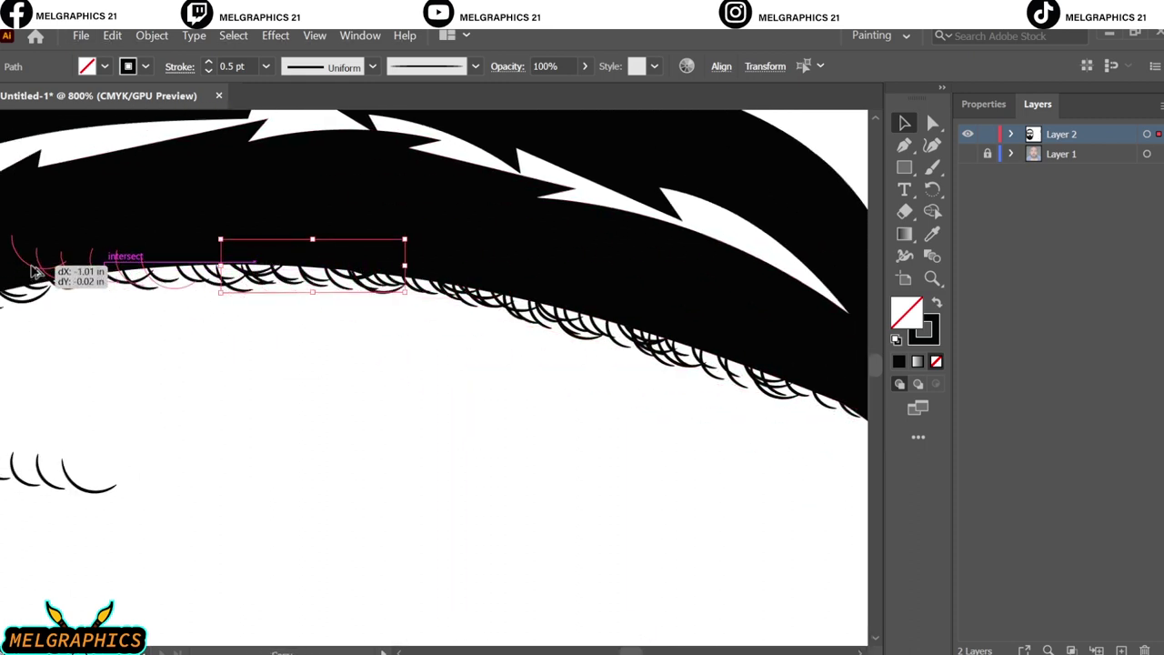
left_click_drag(37, 246, 55, 291)
left_click(280, 358)
Step: Place and rotate another curl group further along the hairline, then select all artwork
scroll(284, 358, "down", 5)
scroll(437, 197, "up", 2)
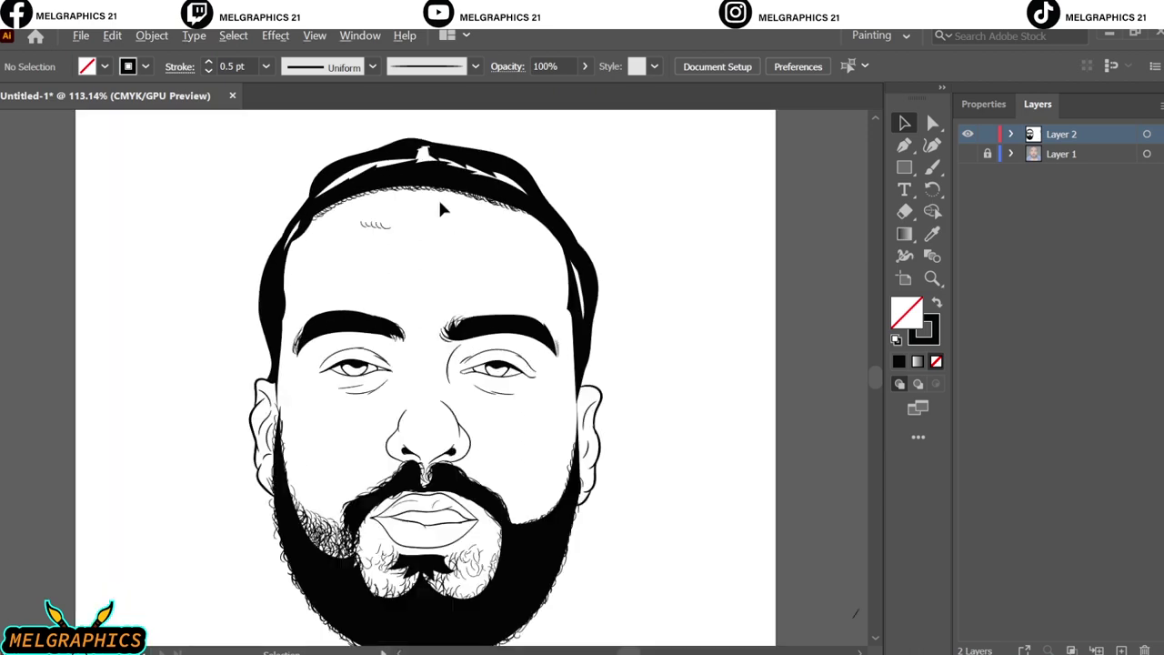
scroll(309, 441, "up", 3)
left_click(289, 414)
left_click_drag(289, 413, 558, 384)
scroll(697, 416, "up", 2)
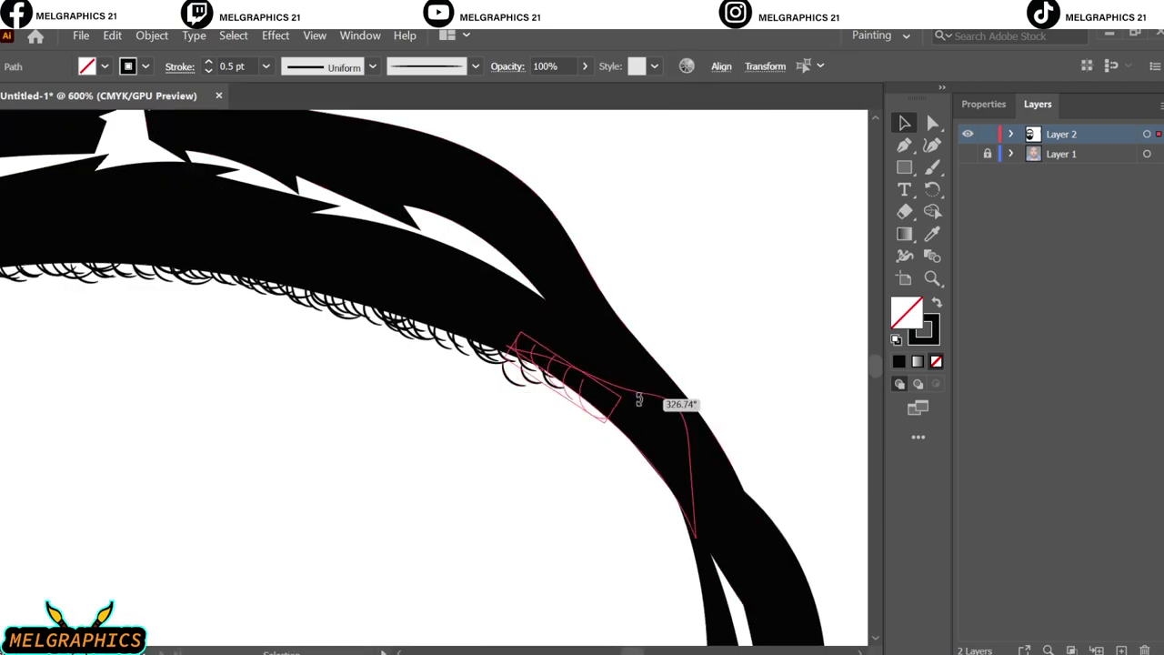
mouse_move(680, 403)
left_mouse_down()
mouse_move(624, 447)
mouse_move(245, 194)
left_mouse_up()
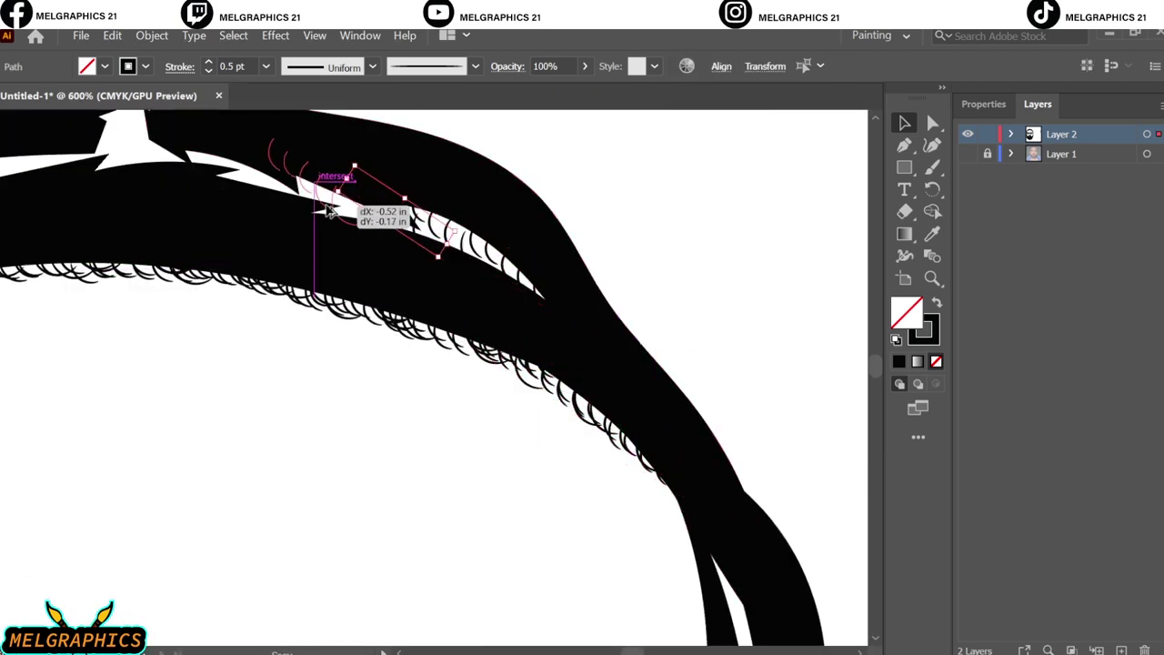
scroll(245, 194, "up", 2)
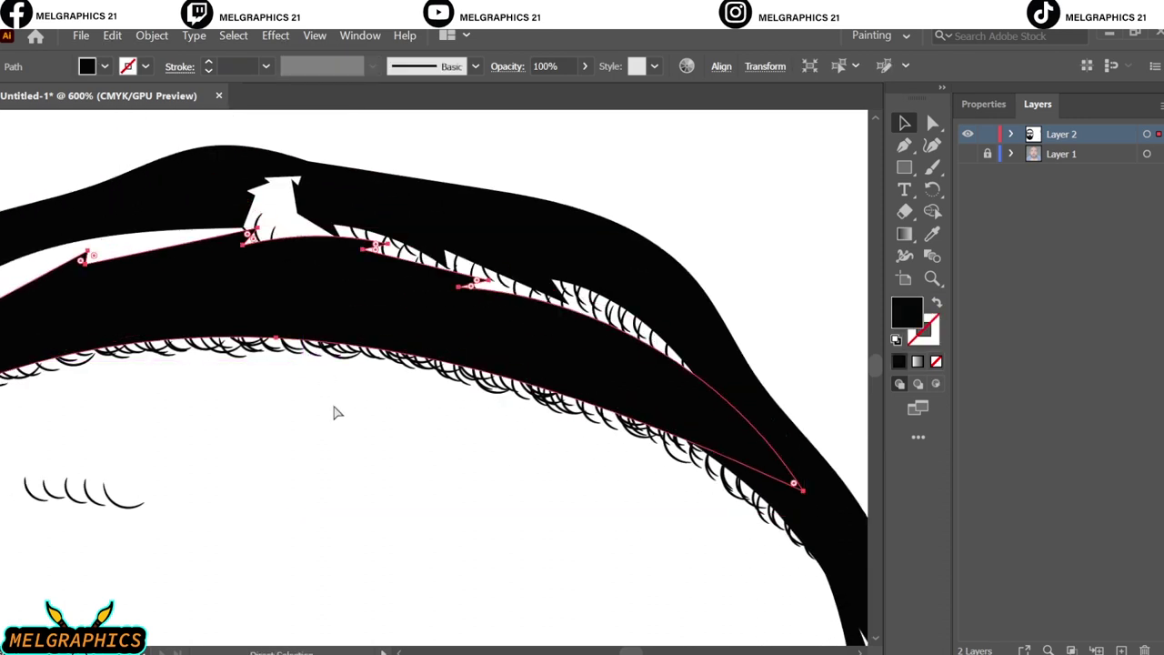
mouse_move(245, 193)
left_mouse_down()
mouse_move(284, 220)
mouse_move(169, 240)
mouse_move(428, 247)
mouse_move(293, 294)
mouse_move(392, 279)
mouse_move(173, 322)
left_mouse_up()
scroll(169, 239, "left", 3)
left_click(254, 194)
key("ctrl+0")
left_click_drag(287, 150, 617, 562)
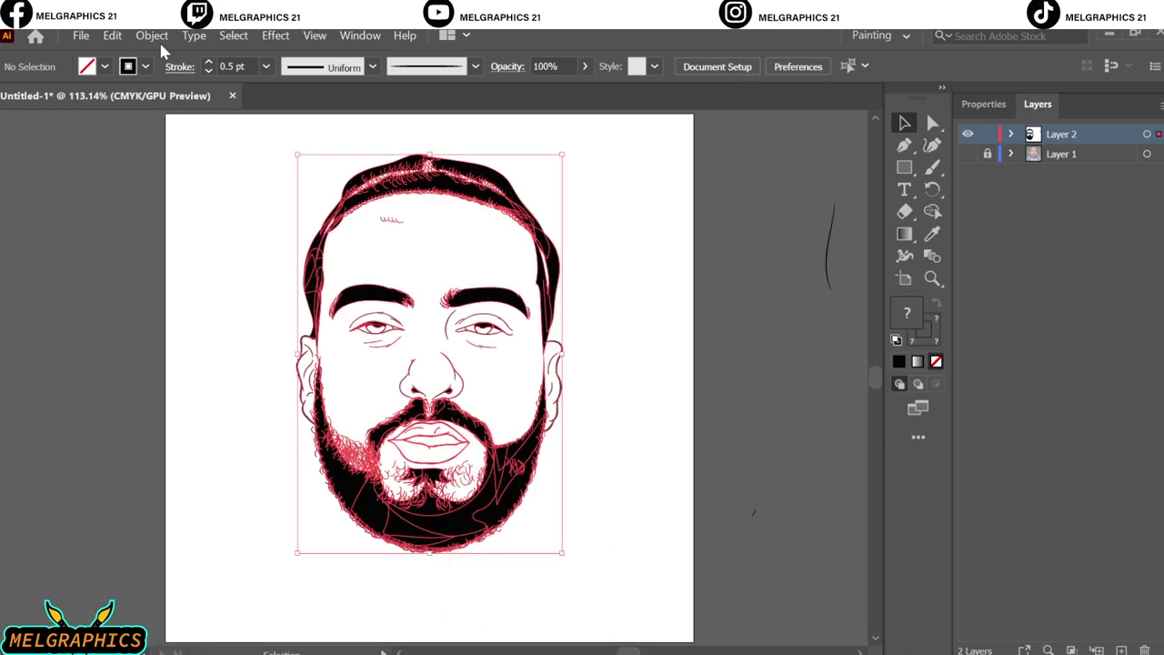
Step: Merge all the selected line art with Pathfinder Merge
left_click(112, 35)
left_click(974, 104)
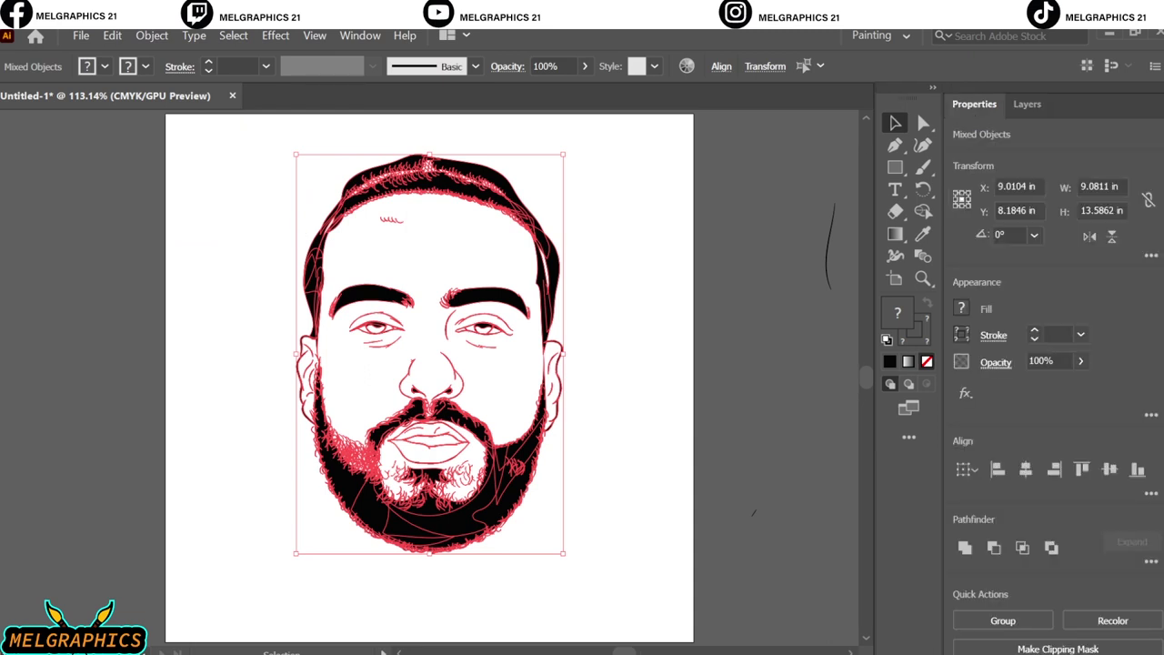
left_click(1151, 561)
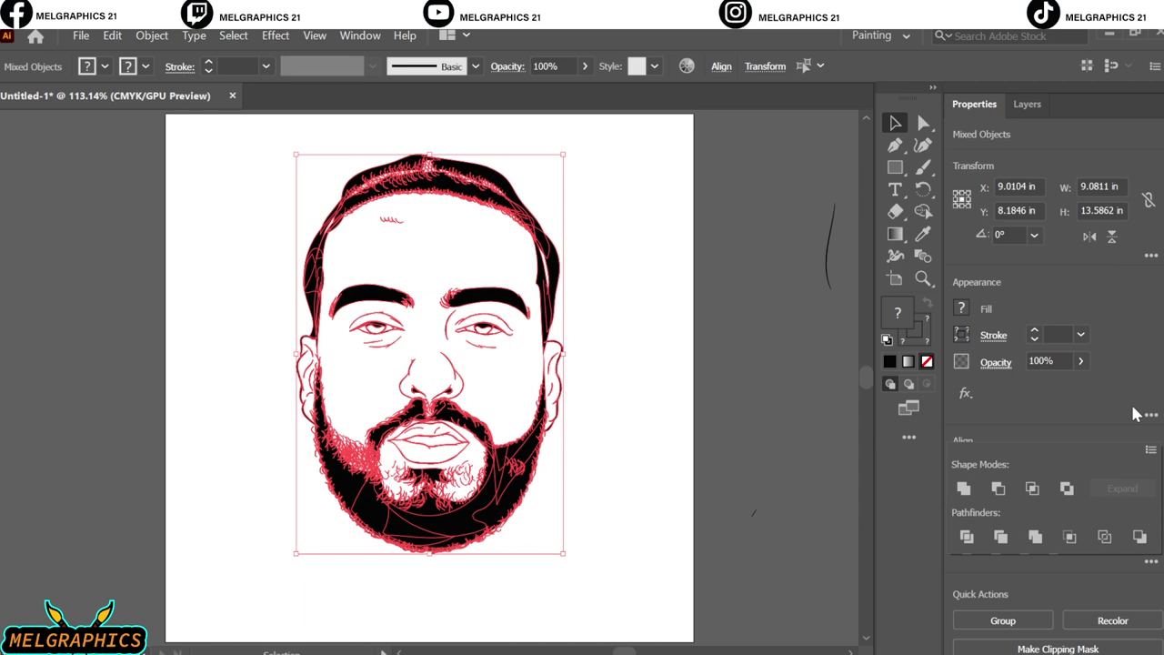
left_click(1034, 536)
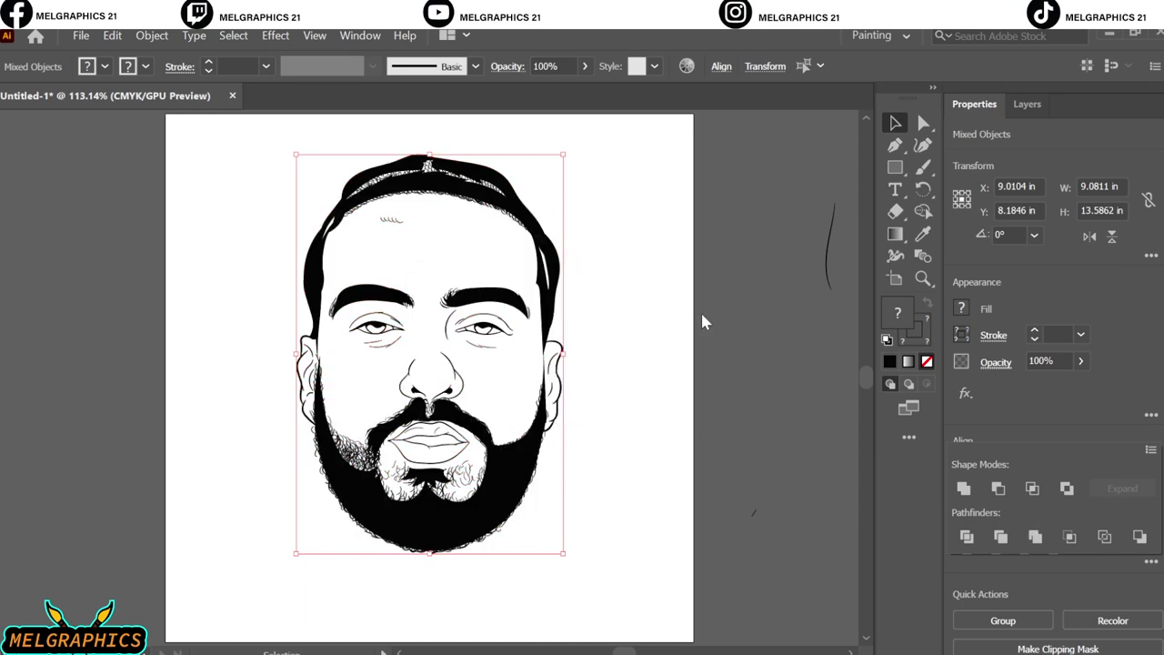
Step: Delete the forehead wrinkle curls, merge the face artwork again and deselect
left_click(701, 320)
left_click(389, 220)
key("Delete")
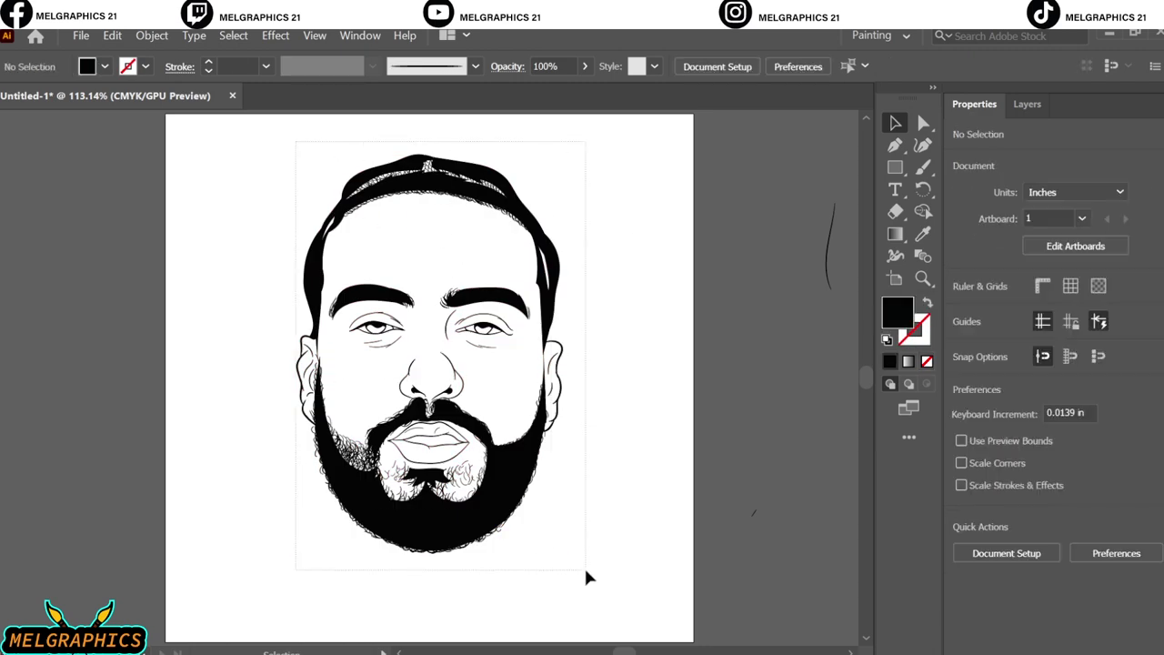
left_click_drag(586, 577, 282, 141)
left_click(1033, 536)
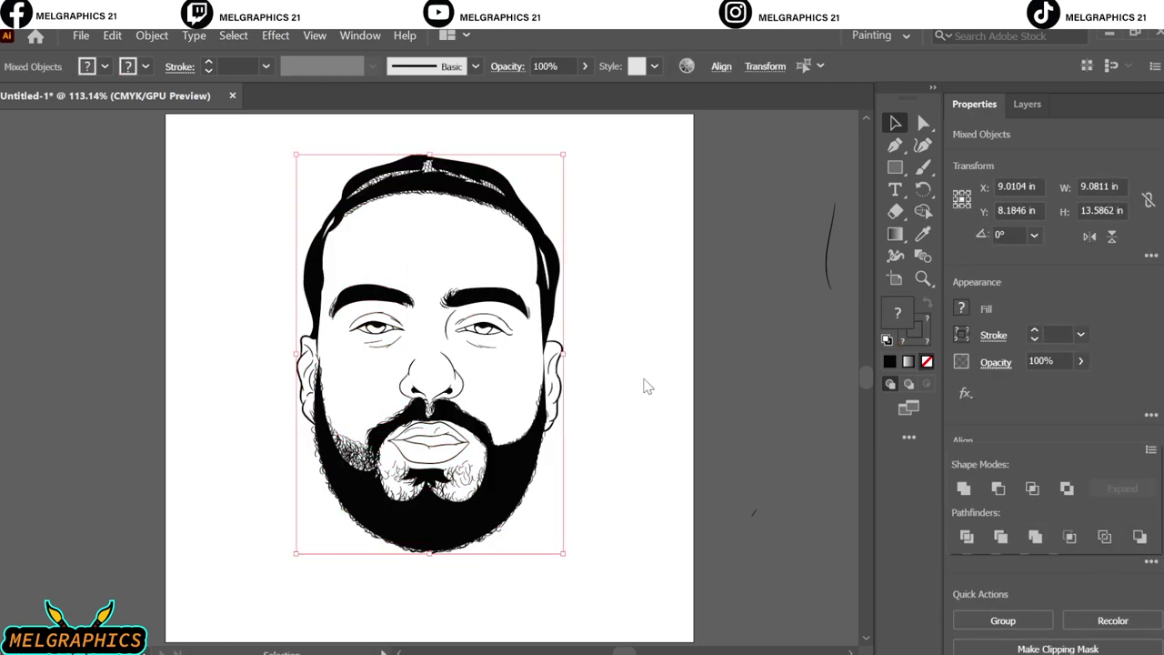
key("ctrl+shift+a")
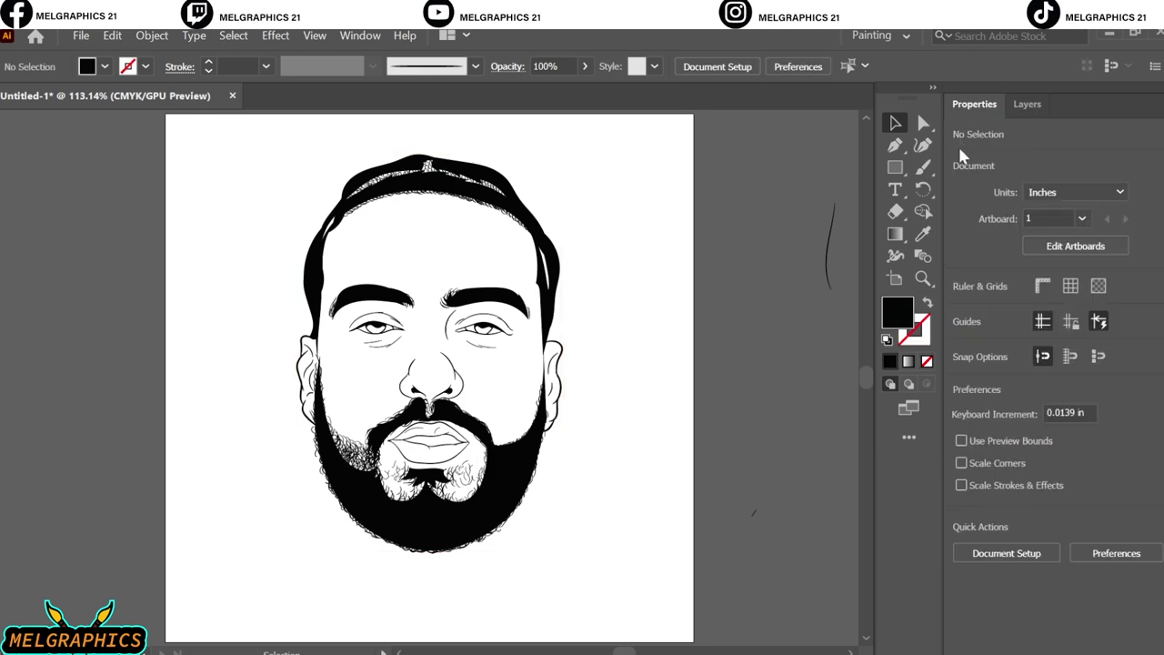
left_click(1026, 104)
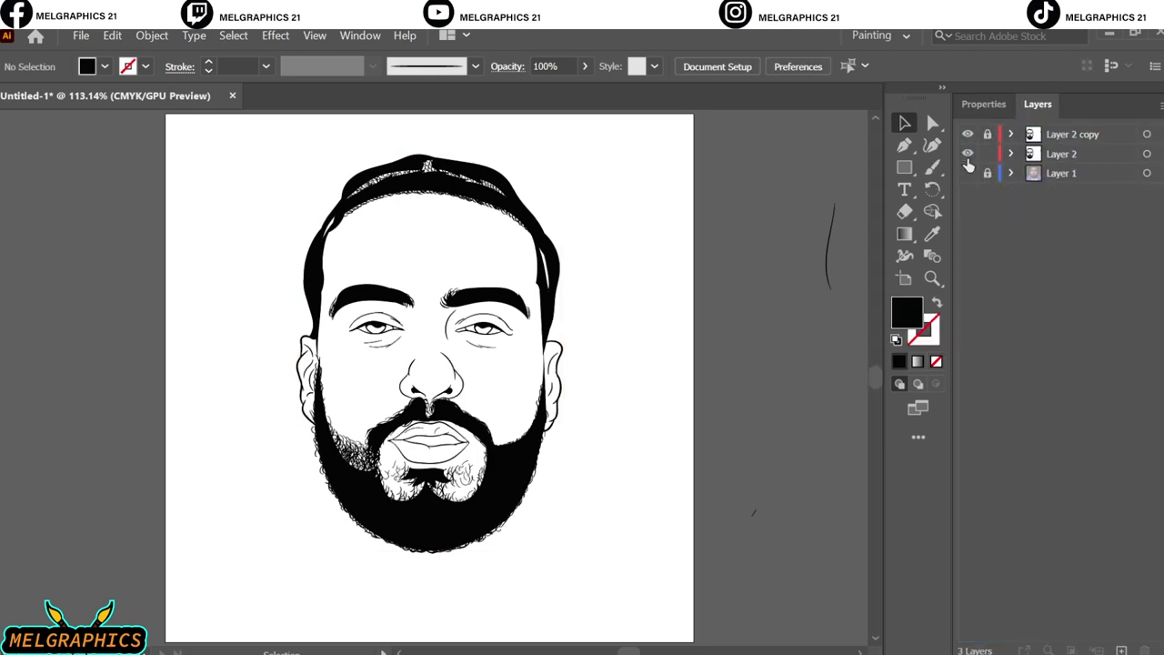
Step: Set an orange fill and draw a rectangle covering the face
double_click(967, 173)
double_click(906, 312)
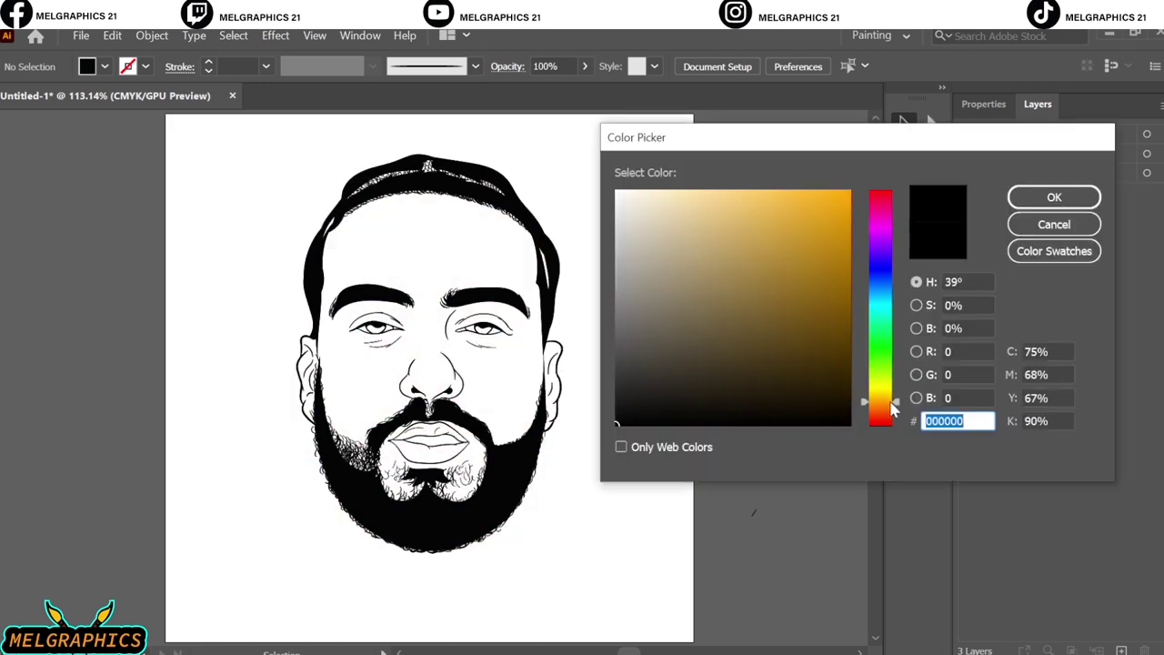
left_click(771, 205)
left_click(979, 195)
key("m")
left_click_drag(262, 138, 603, 587)
Step: Send the orange rectangle behind the line art and tweak its colour with Adjust Color Balance
right_click(557, 267)
left_click(112, 35)
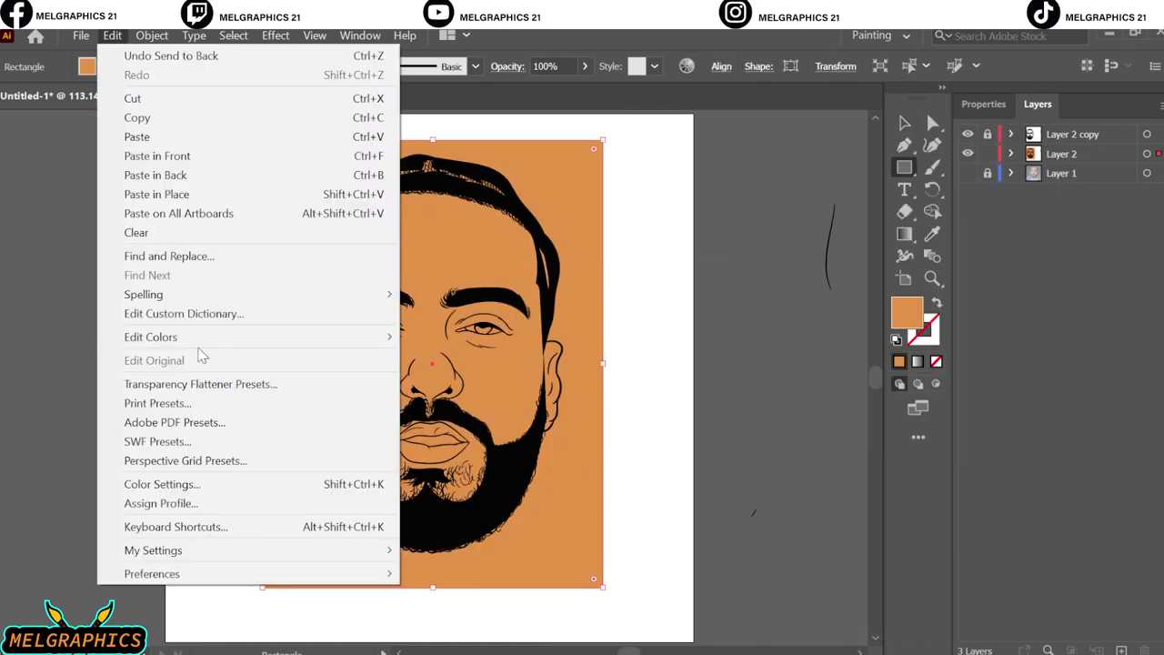
left_click(445, 354)
left_click(673, 481)
left_click_drag(818, 303, 808, 333)
left_click_drag(818, 276, 813, 273)
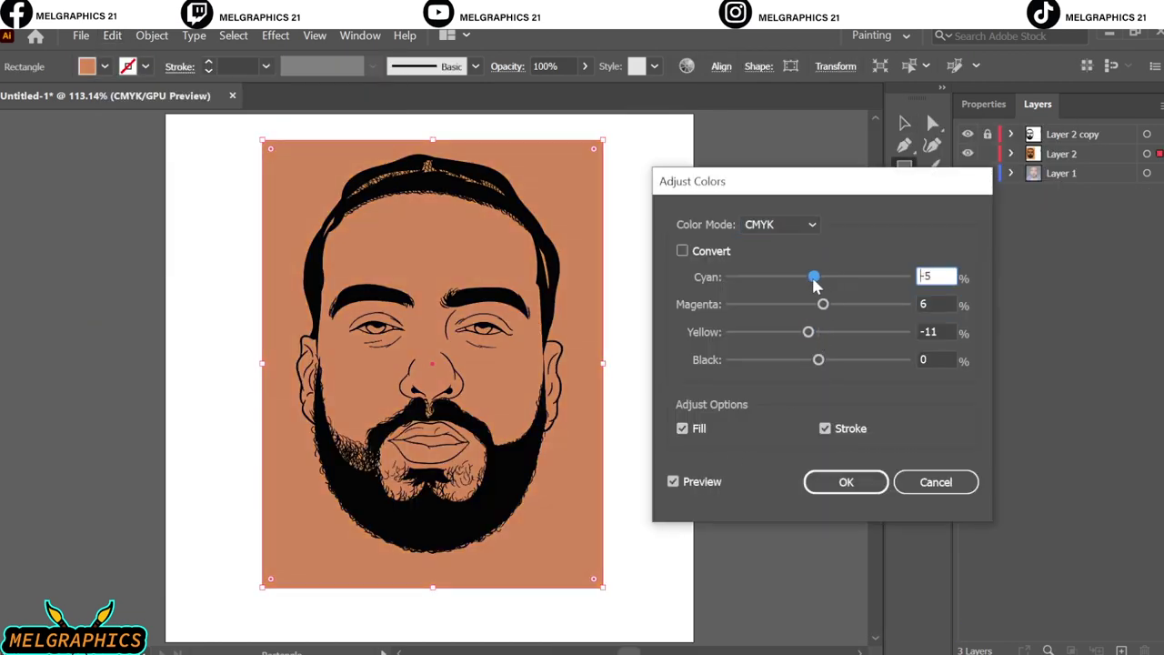
left_click_drag(818, 359, 821, 363)
left_click_drag(821, 304, 825, 307)
left_click_drag(808, 332, 811, 333)
left_click_drag(820, 359, 819, 360)
left_click_drag(819, 277, 803, 280)
left_click(846, 482)
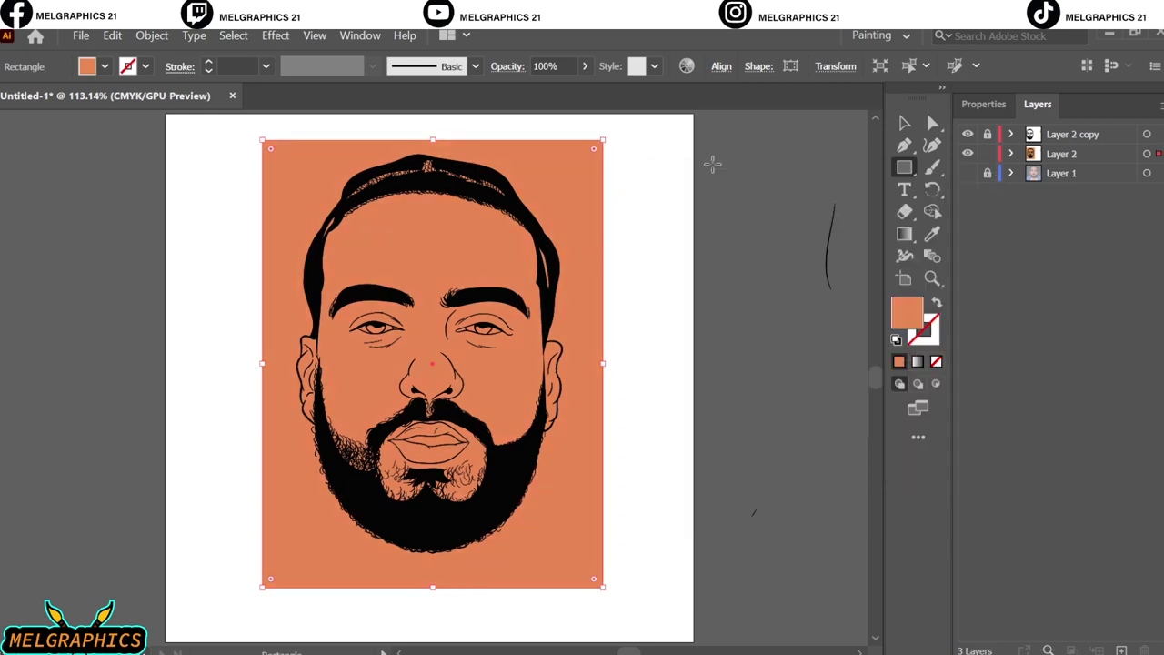
Step: Merge all artwork with Pathfinder, isolate the group, and delete the orange background piece
key("ctrl+a")
left_click(973, 104)
scroll(1145, 555, "down", 2)
left_click(1036, 538)
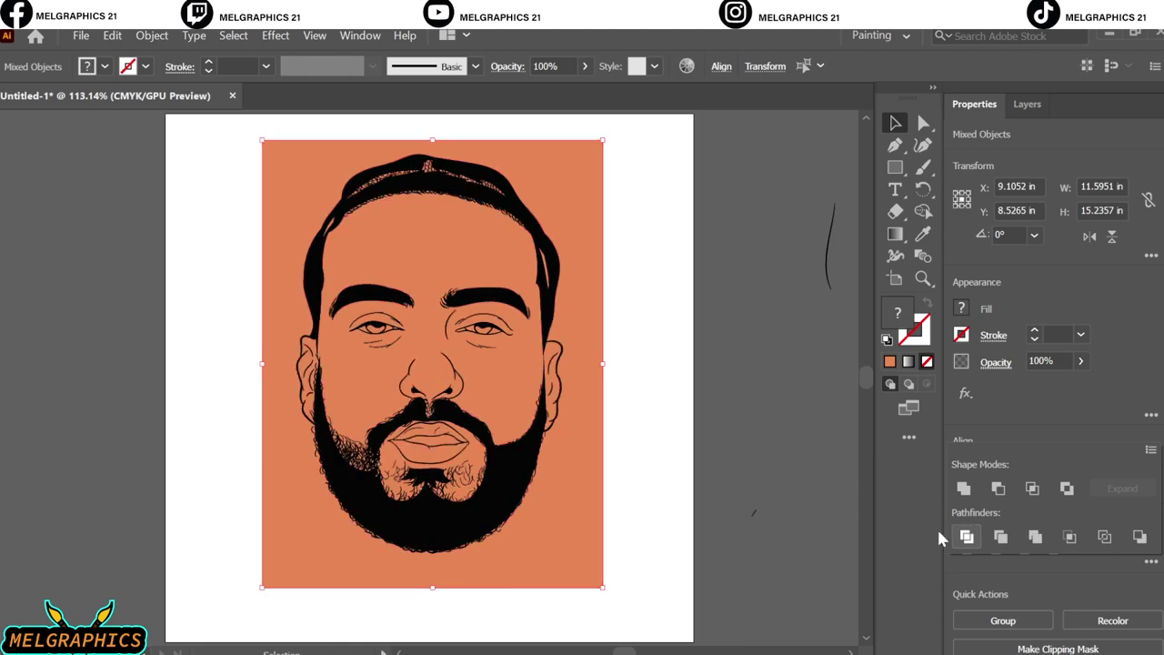
right_click(597, 146)
left_click(663, 265)
left_click(597, 524)
key("Delete")
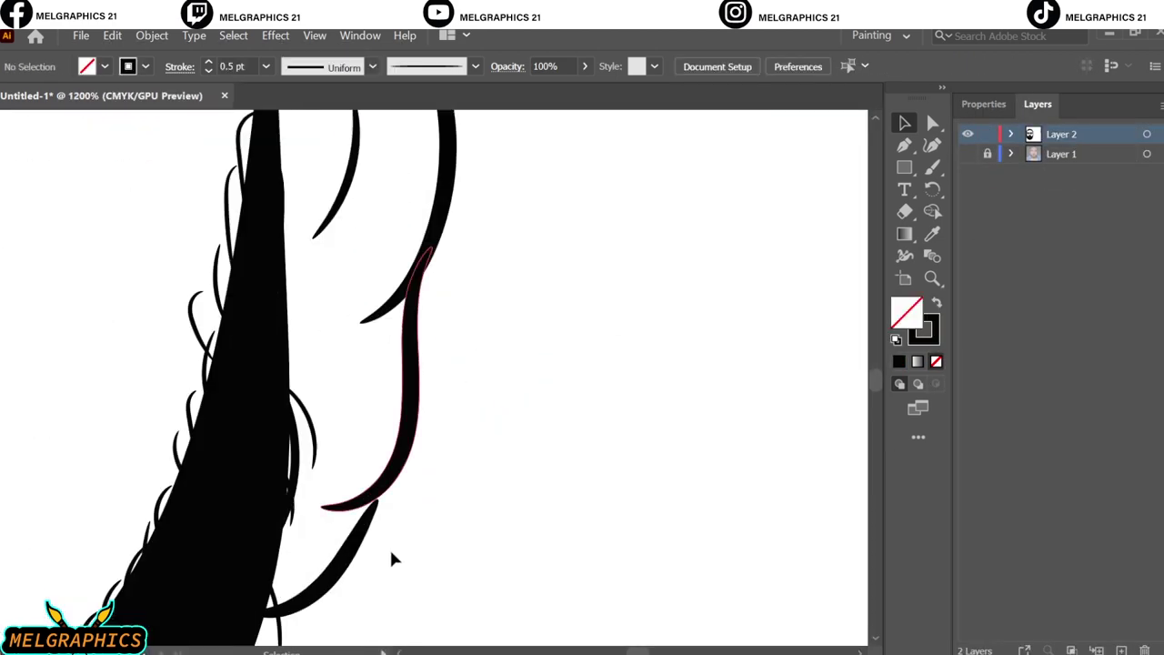
Step: Fit the face in view, select the face artwork and check it in the layers list
key("b")
scroll(229, 218, "up", 3)
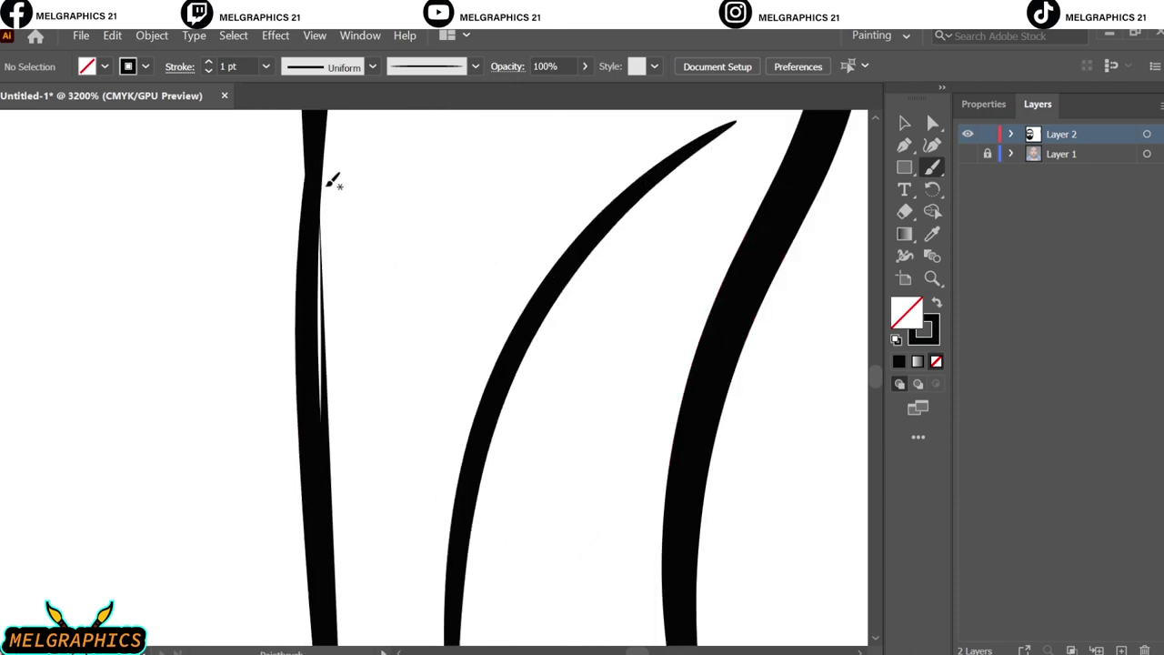
key("ctrl+0")
key("v")
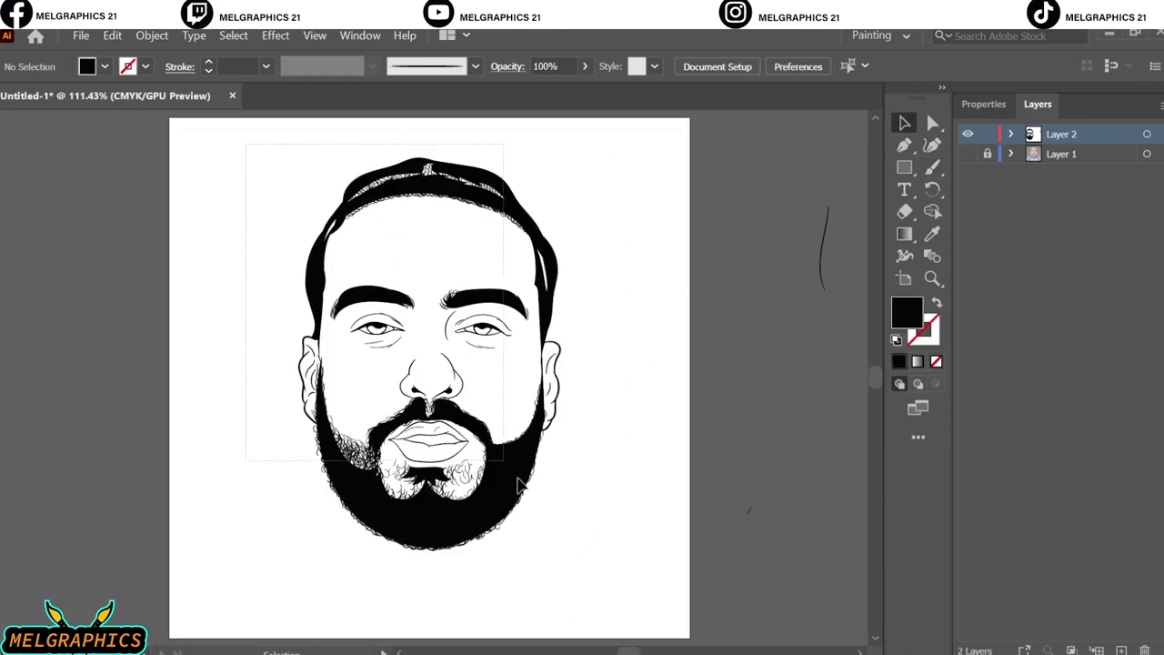
left_click_drag(246, 619, 778, 184)
left_click(984, 104)
left_click(681, 328)
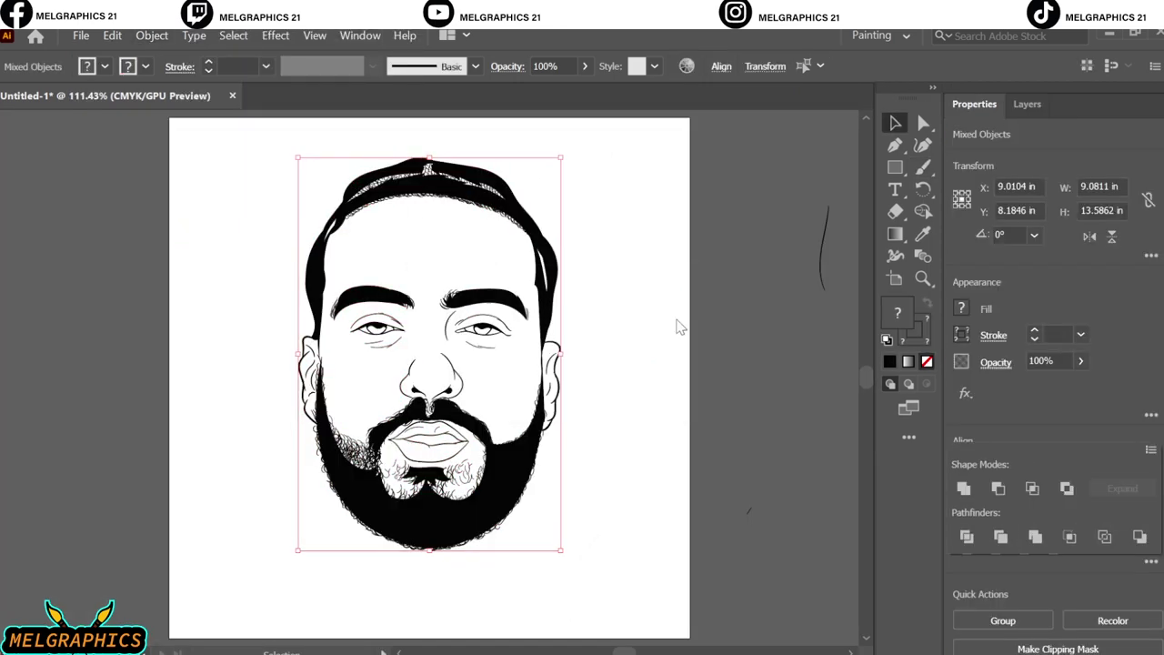
left_click(1037, 103)
Step: Create a new layer and draw an orange-filled rectangle over the face
key("ctrl+l")
double_click(906, 312)
left_click(797, 227)
left_click_drag(895, 395, 898, 404)
left_click(805, 216)
left_click(790, 205)
left_click(1054, 196)
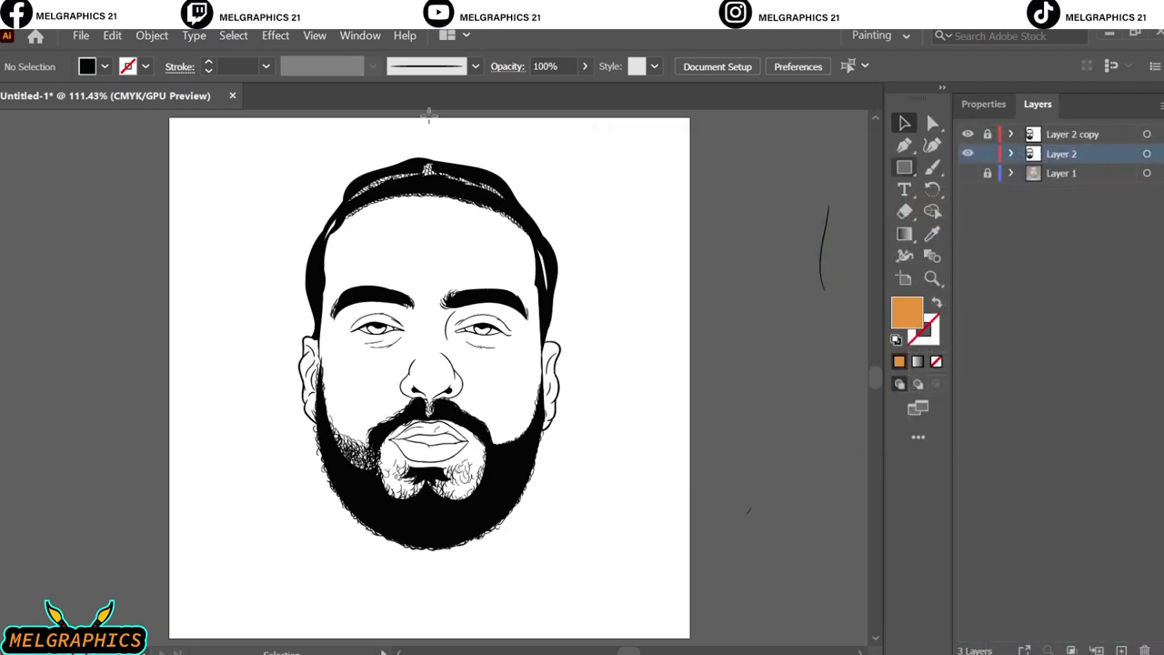
Step: Redden the rectangle with Adjust Color Balance and send it behind the line art
left_click(112, 36)
left_click(672, 481)
left_click_drag(818, 304, 826, 276)
left_click_drag(819, 359, 810, 359)
left_click(846, 481)
right_click(591, 196)
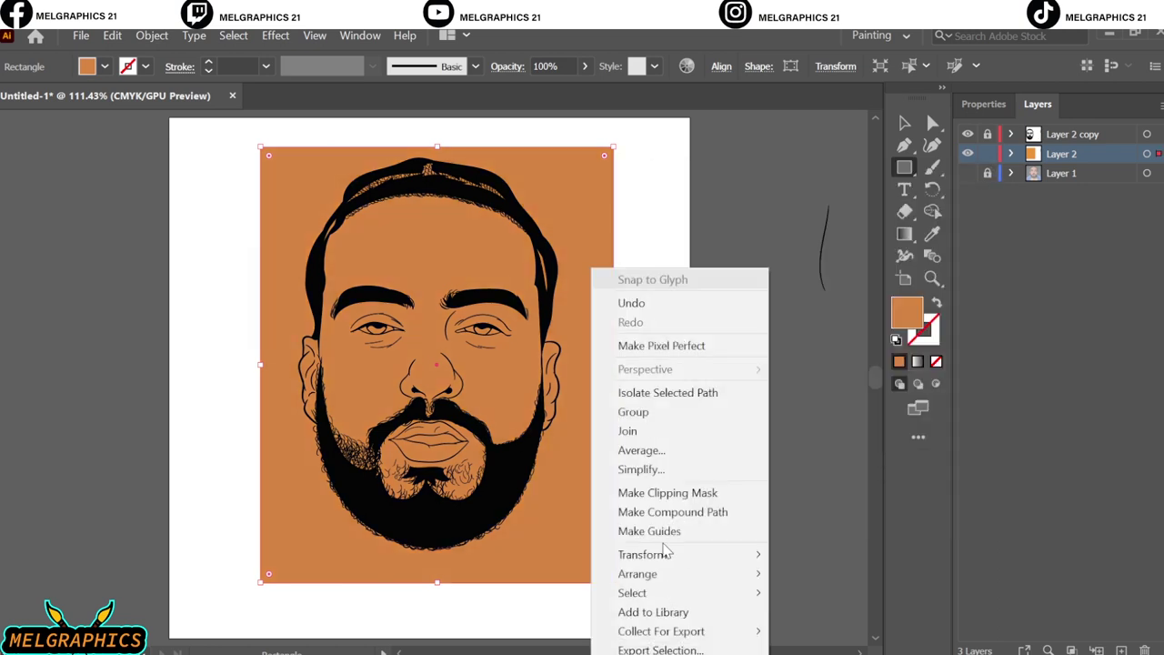
key("Escape")
Step: Merge all artwork, isolate the merged group, and delete the orange background piece
left_click(903, 123)
key("ctrl+a")
left_click(983, 104)
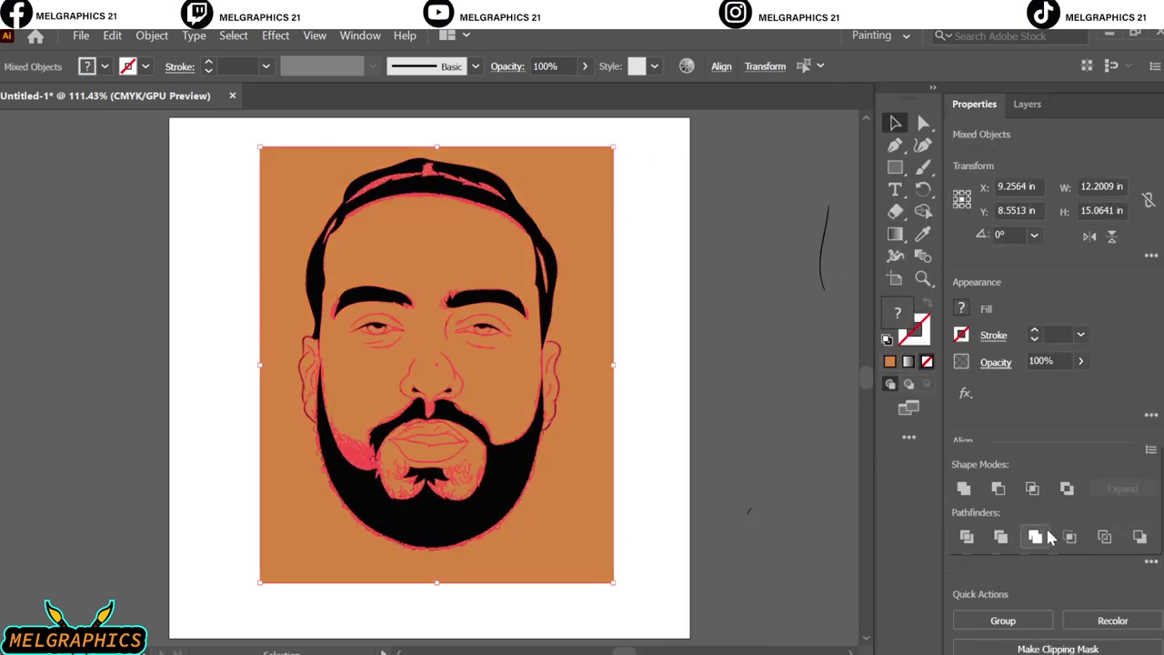
right_click(598, 451)
left_click(657, 279)
left_click(615, 408)
key("Delete")
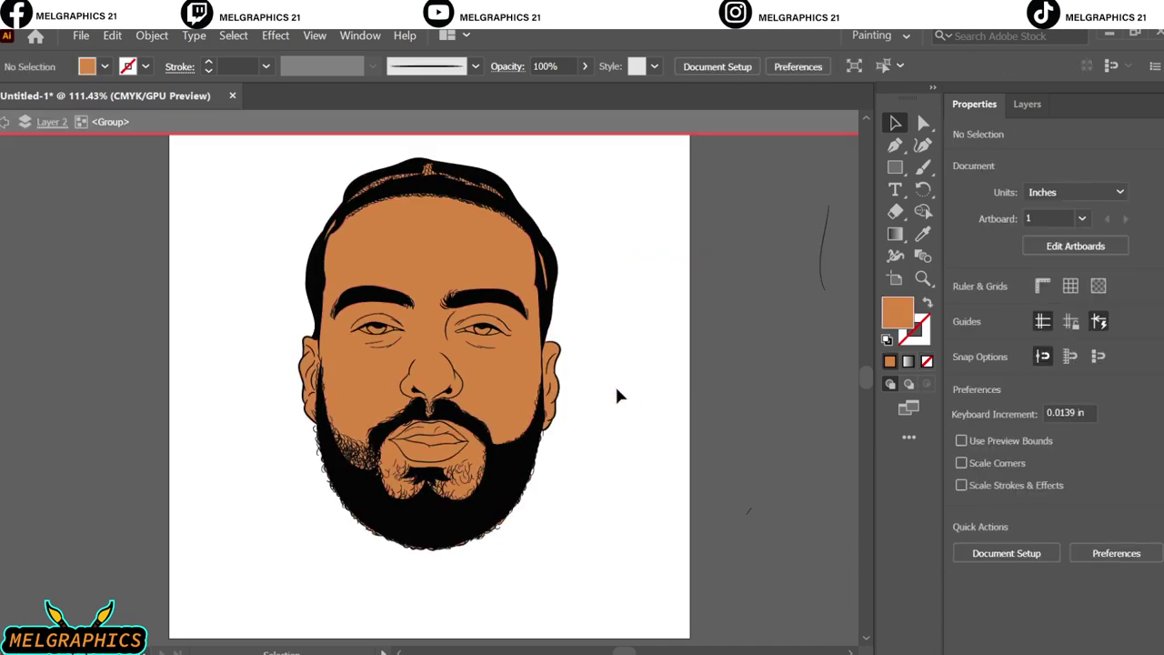
Step: Expand the portrait group in the Layers panel and scroll through its sublayers
left_click(1041, 116)
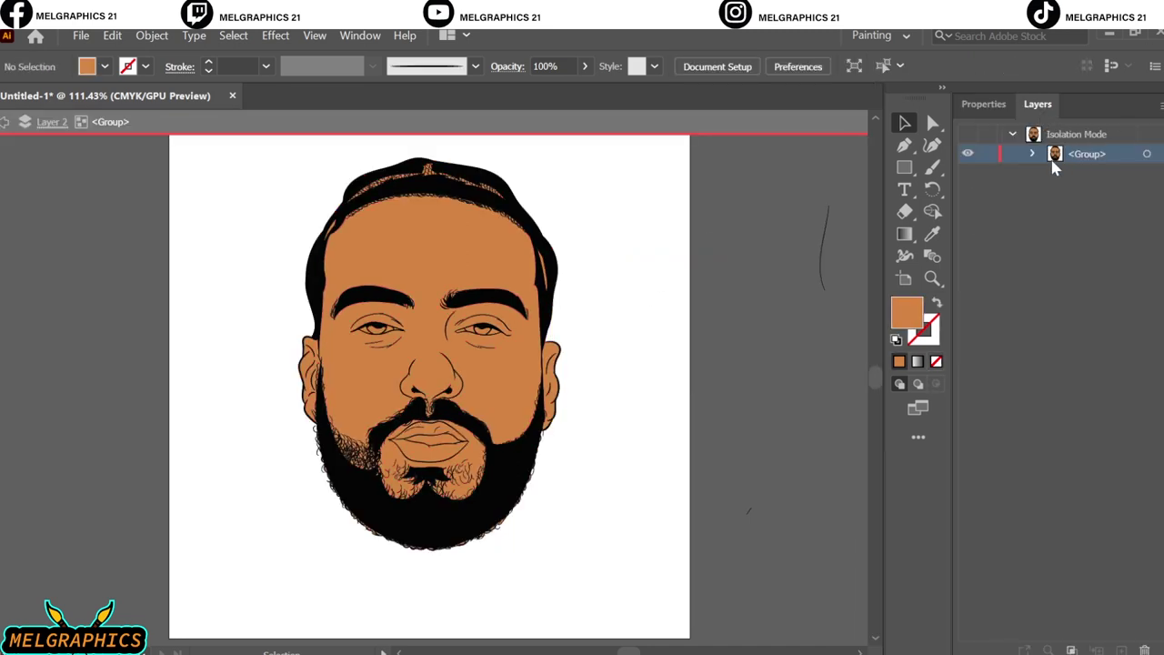
left_click(1032, 153)
scroll(1129, 474, "down", 5)
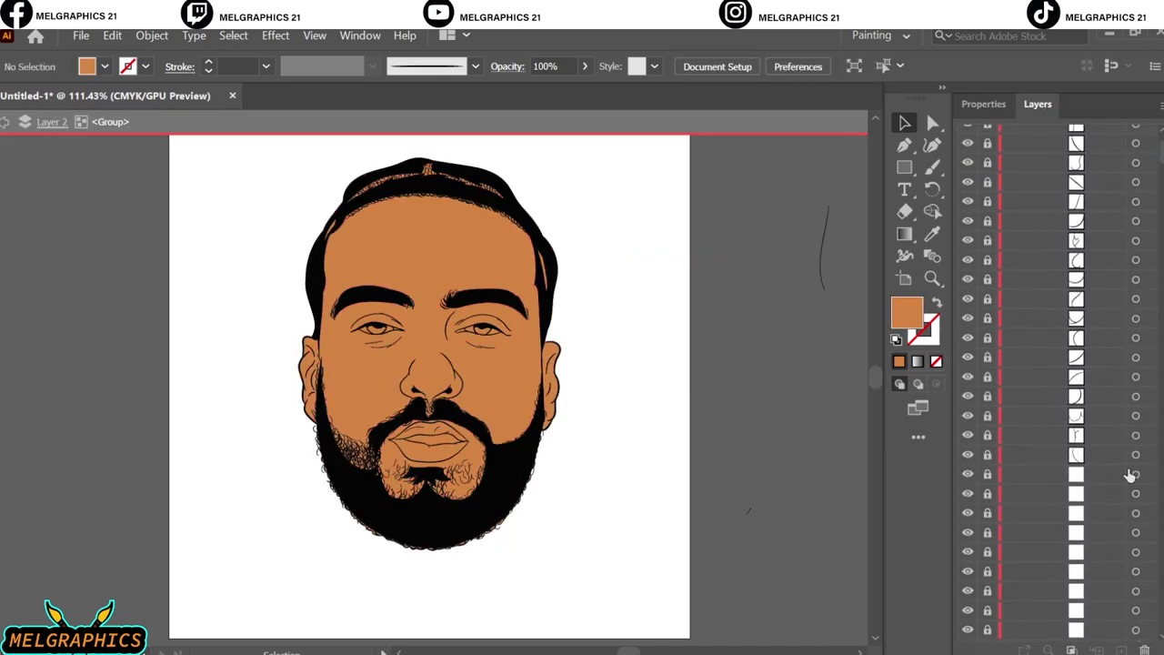
scroll(1129, 474, "down", 10)
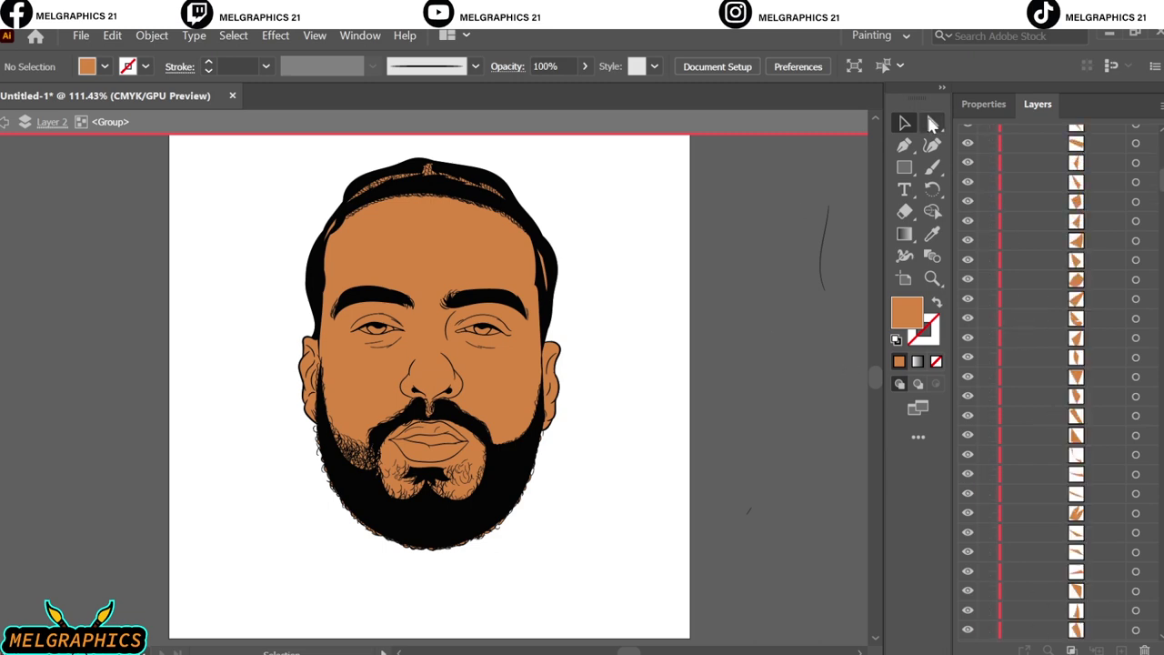
Step: Zoom in on the mouth and fill its inner shape with light grey
left_click(932, 124)
key("ctrl+plus")
key("ctrl+plus")
key("ctrl+plus")
scroll(545, 475, "down", 3)
left_click_drag(36, 482, 518, 628)
scroll(424, 431, "left", 5)
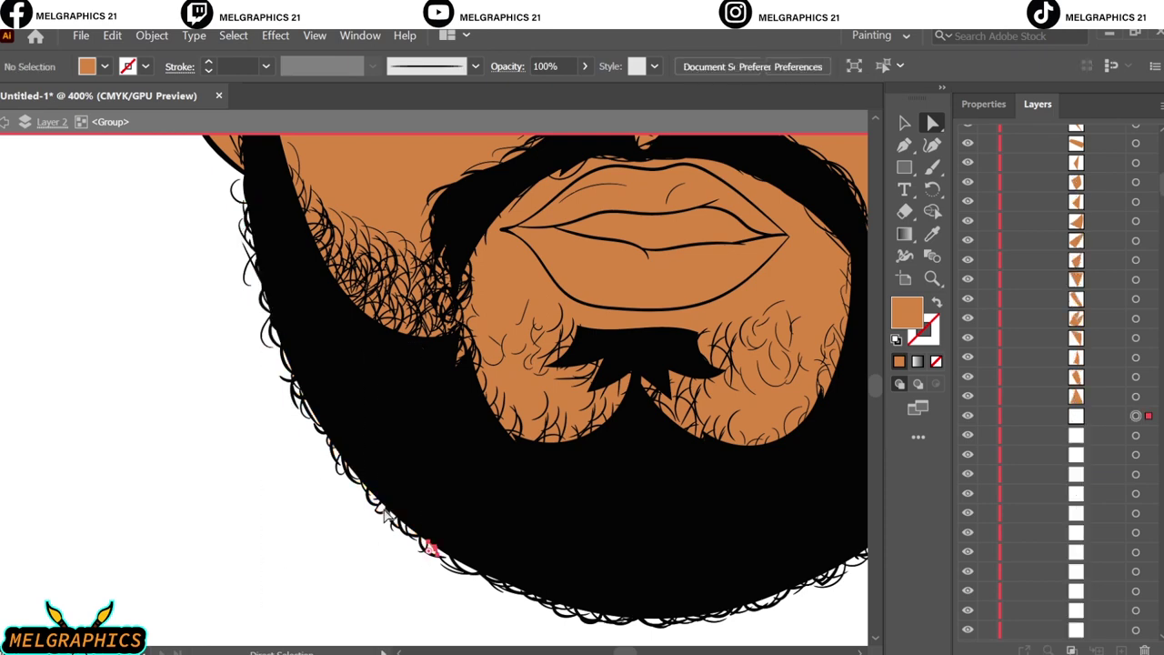
scroll(387, 516, "up", 3)
key("v")
left_click(649, 391)
left_click(86, 66)
left_click(109, 159)
Step: Fill the eye white shapes with white
scroll(754, 482, "up", 4)
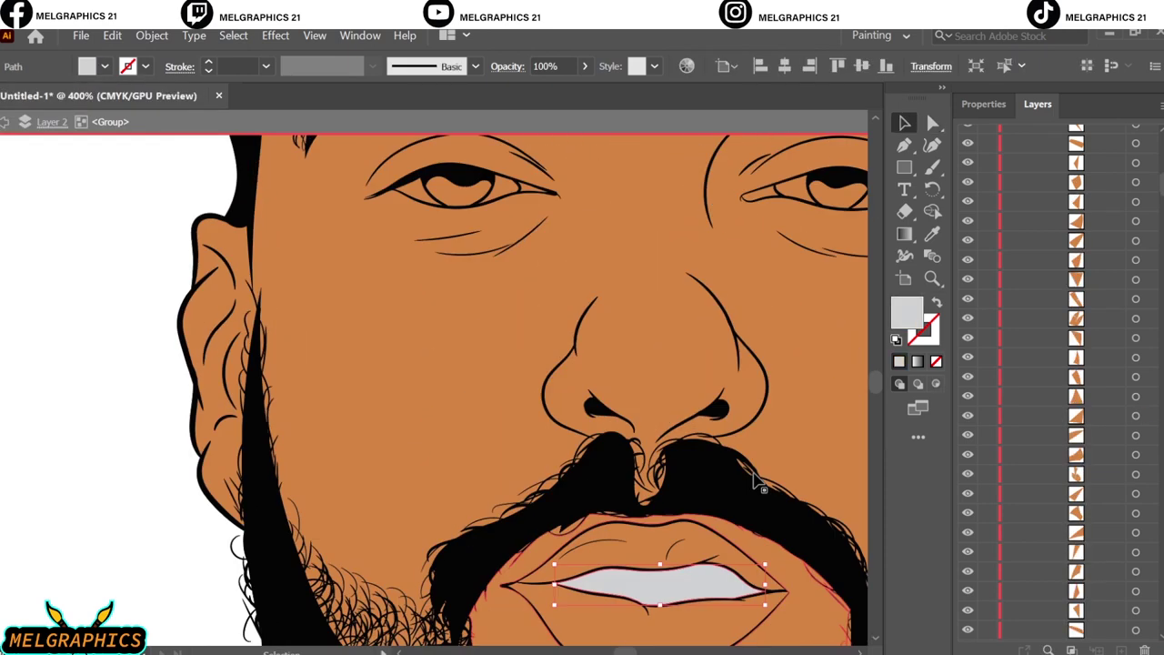
scroll(754, 482, "up", 3)
scroll(546, 360, "right", 5)
left_click(104, 66)
left_click(27, 91)
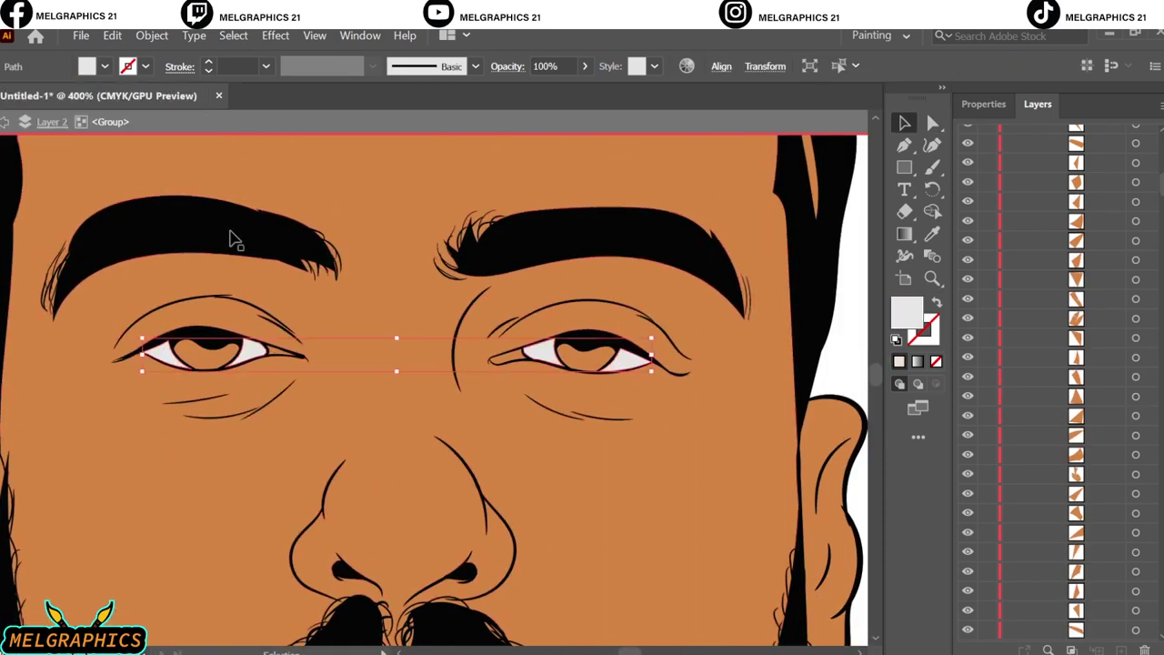
Step: Fill both inner eye corners with dark red
left_click(282, 349)
double_click(907, 312)
left_click(780, 279)
key("Return")
Step: Fill the iris shapes of both eyes with dark brown
left_click(509, 358)
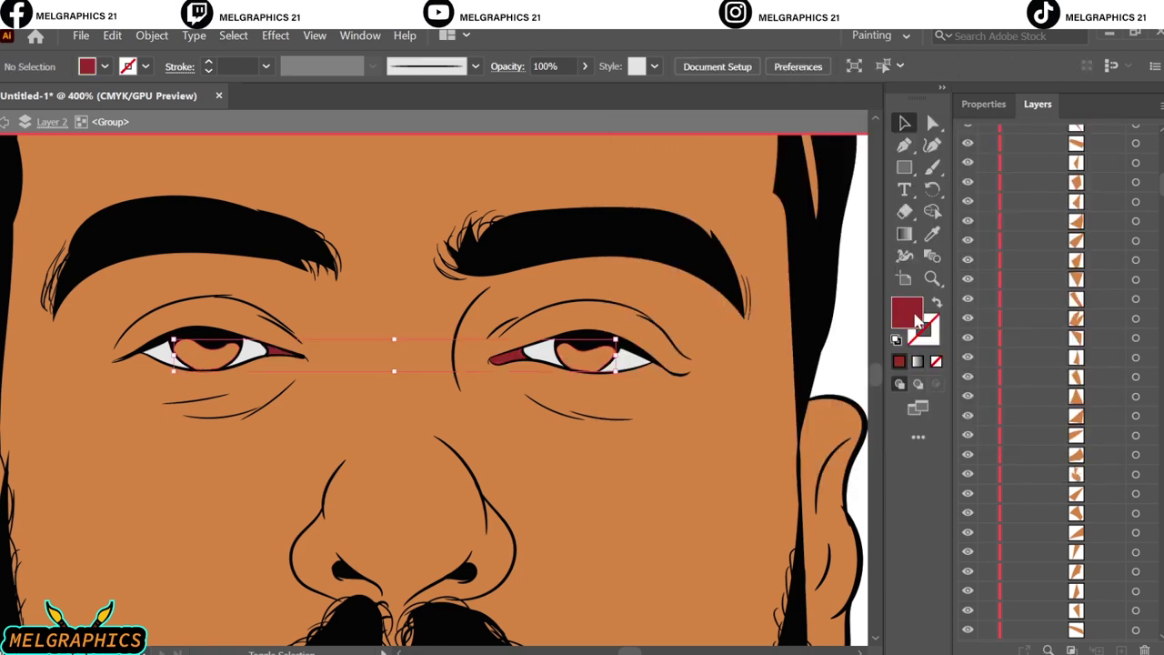
double_click(906, 312)
left_click(781, 342)
key("Return")
Step: Select the upper lip and open its fill Color Picker
scroll(621, 263, "down", 3)
scroll(621, 263, "down", 3)
left_click(364, 323)
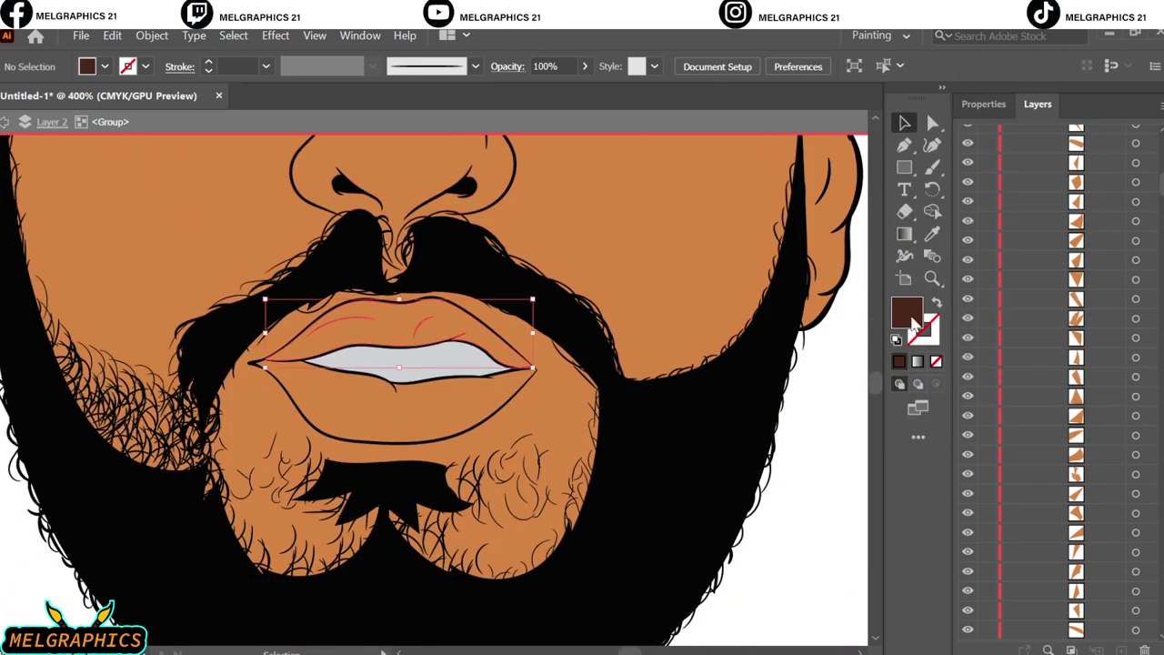
double_click(907, 312)
Step: Give the upper lip a redder brown fill in the Color Picker
left_click(805, 234)
left_click(772, 231)
left_click(880, 416)
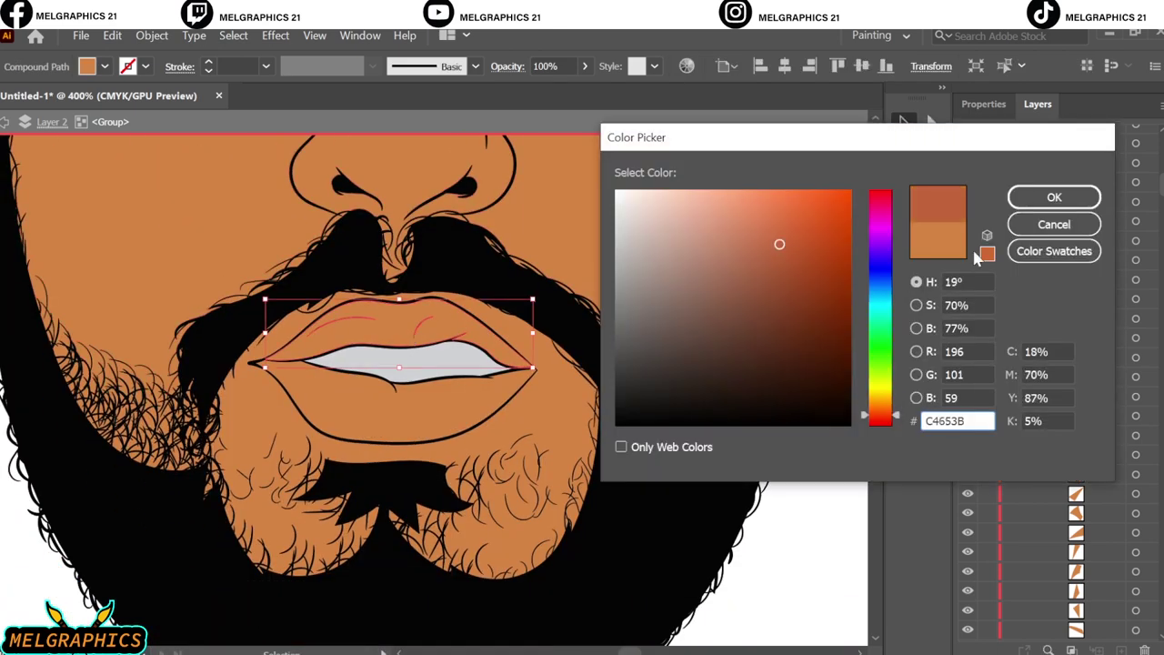
left_click(1053, 197)
double_click(907, 312)
key("Return")
Step: Pick and apply a fill colour for the lower lip
left_click(391, 409)
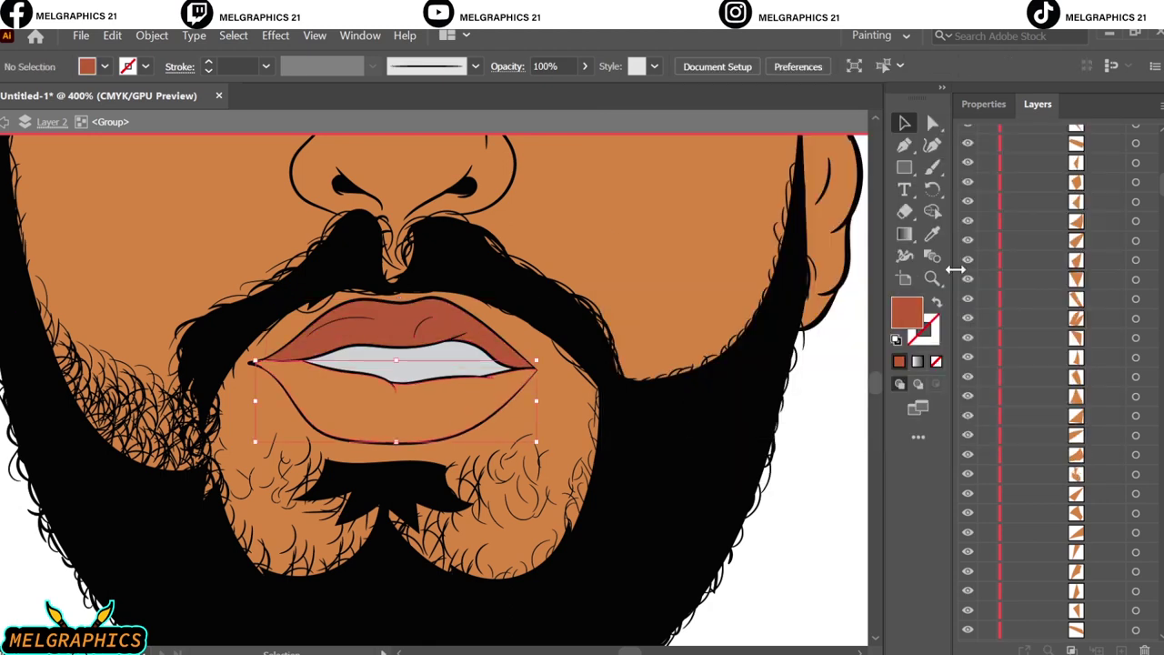
double_click(906, 312)
left_click(755, 291)
key("Return")
Step: Shift the upper lip toward a deeper red with Adjust Colors
left_click(400, 319)
left_click(112, 35)
left_click(473, 382)
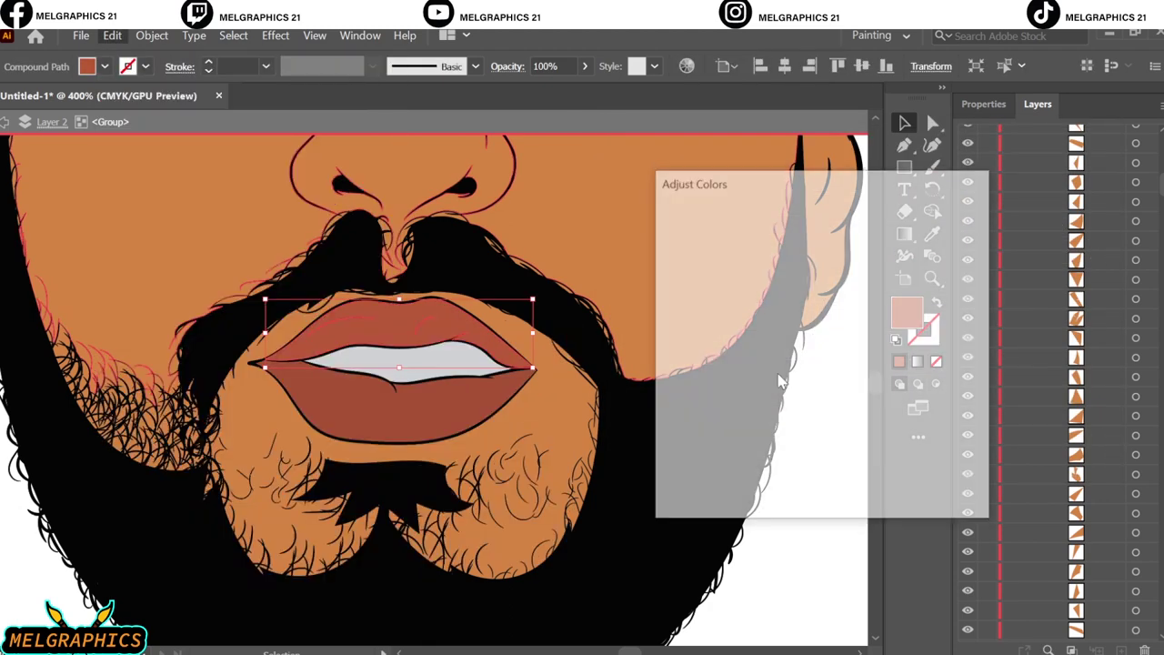
mouse_move(818, 304)
left_mouse_down()
mouse_move(807, 331)
mouse_move(829, 360)
left_mouse_up()
left_click(845, 482)
left_click(391, 409)
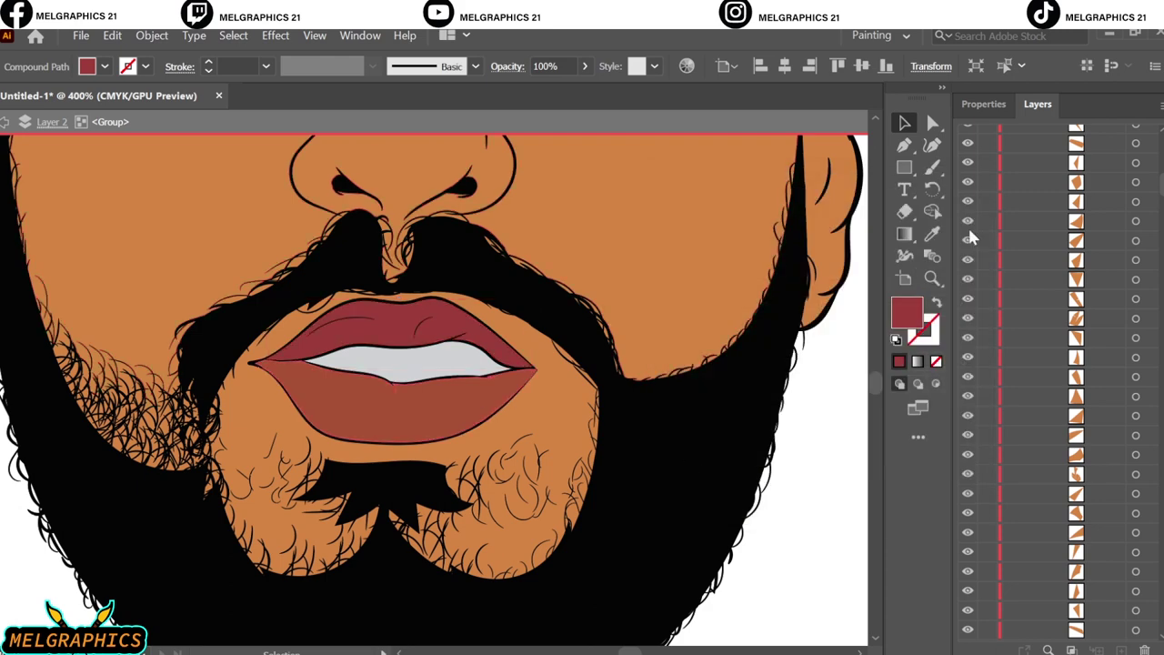
Step: Reduce magenta and yellow in the lower lip for a warm reddish brown
left_click(111, 34)
left_click(473, 382)
left_click_drag(816, 305, 811, 331)
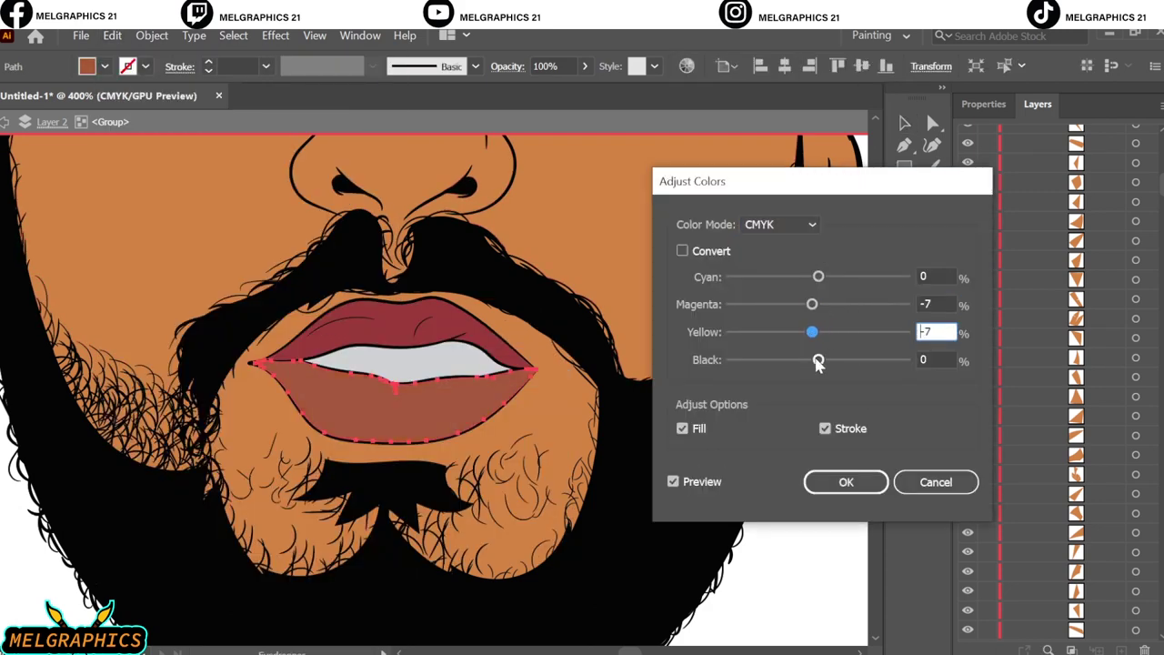
left_click(841, 482)
Step: Deselect everything, fit the artboard in view, and exit isolation mode
key("ctrl+shift+a")
key("ctrl+0")
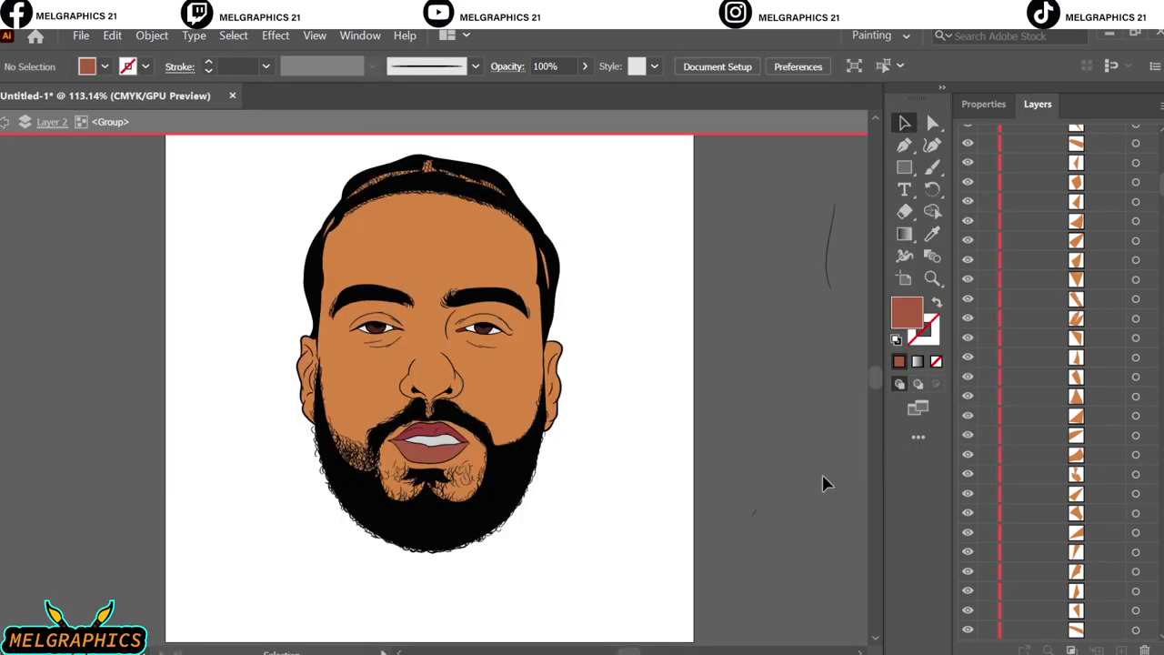
double_click(706, 331)
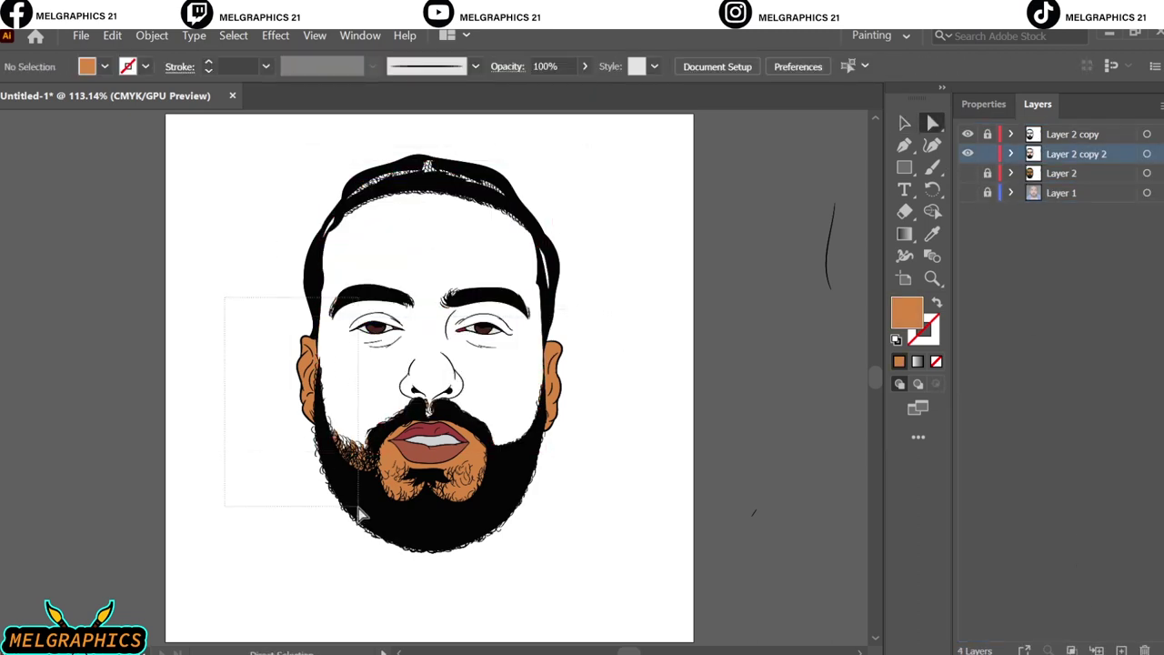
Step: Delete the stray orange strands in the beard
scroll(386, 463, "up", 3)
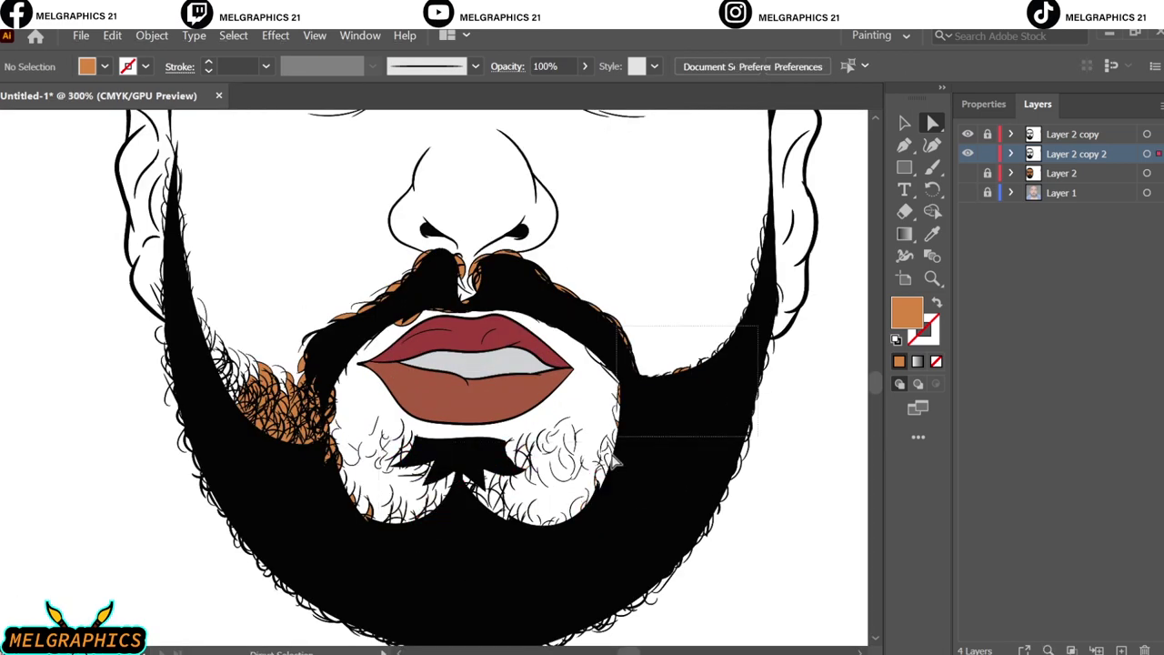
left_click_drag(208, 281, 355, 551)
key("Delete")
key("Delete")
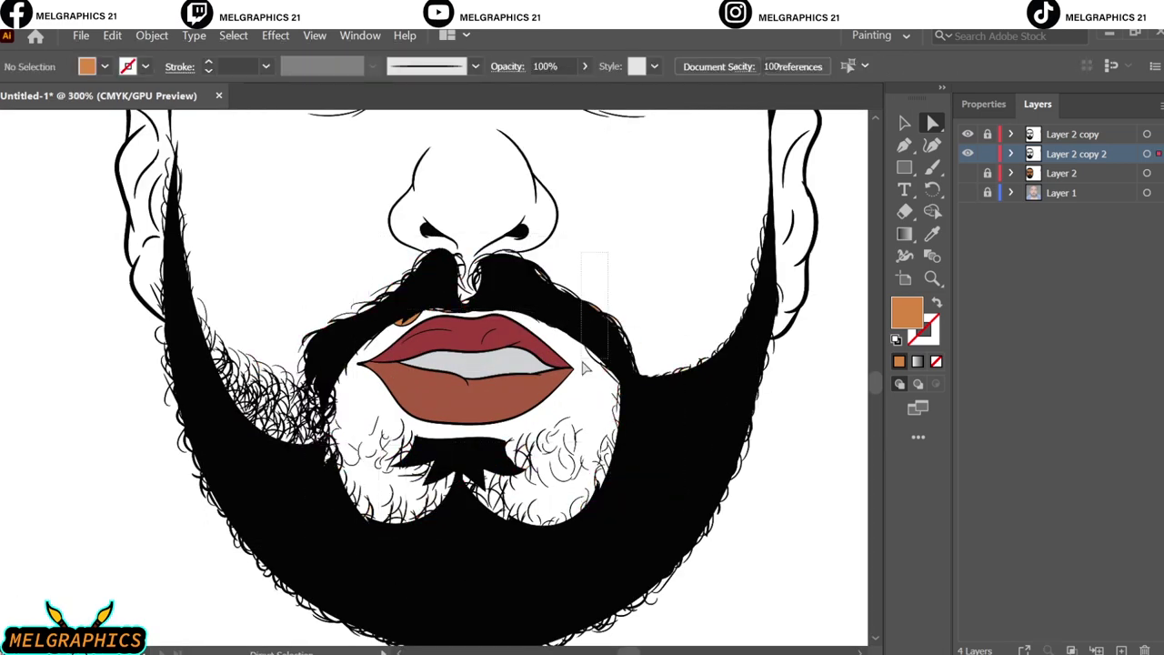
Step: Clear leftover strands near the mustache, fit the artboard, and add a new layer for shading
scroll(476, 338, "up", 1)
left_click_drag(362, 384, 364, 385)
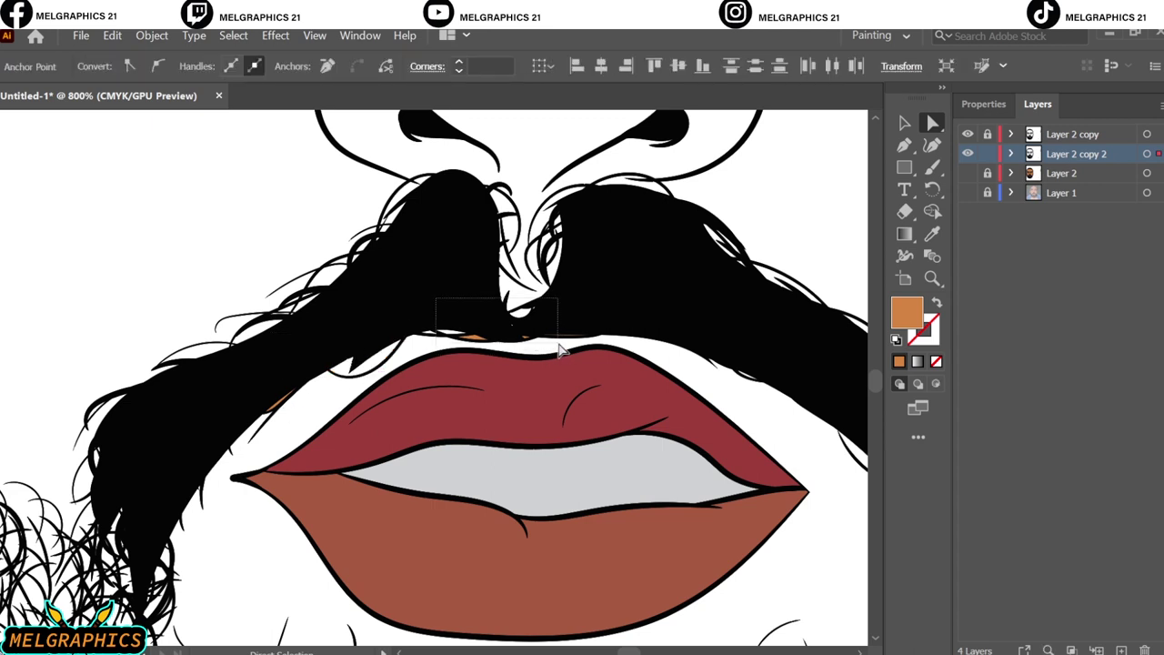
key("ctrl+shift+a")
key("ctrl+0")
key("ctrl+l")
Step: Show and unlock Layer 2, set a reddish-brown shading fill, and zoom in on the face
left_click(967, 193)
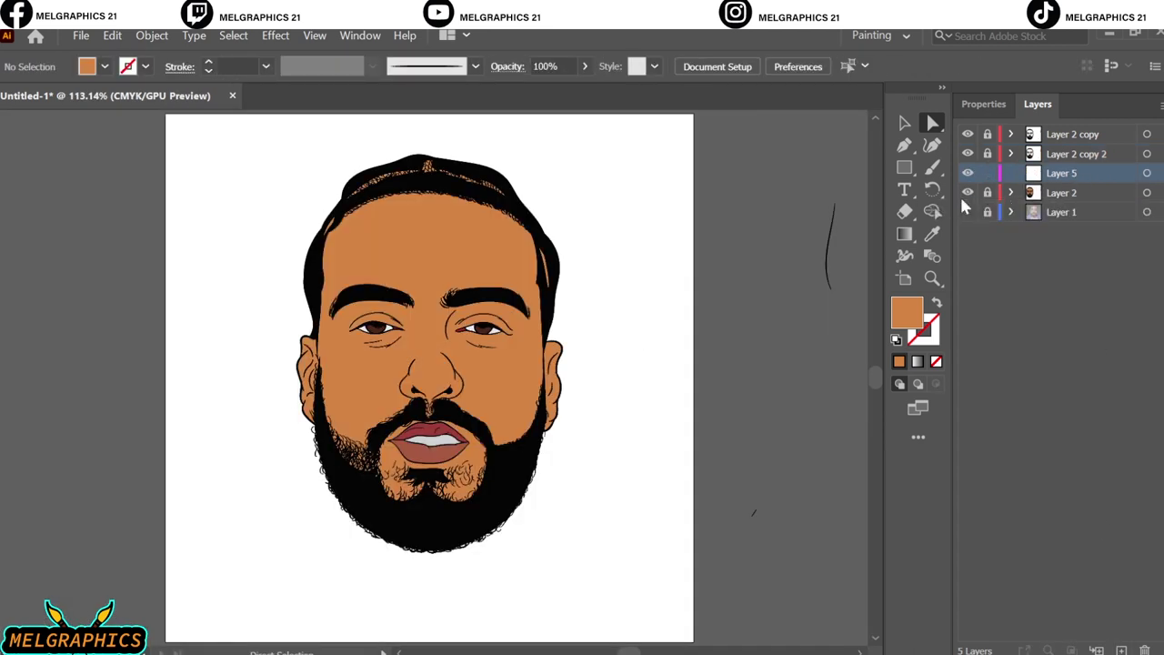
left_click(987, 193)
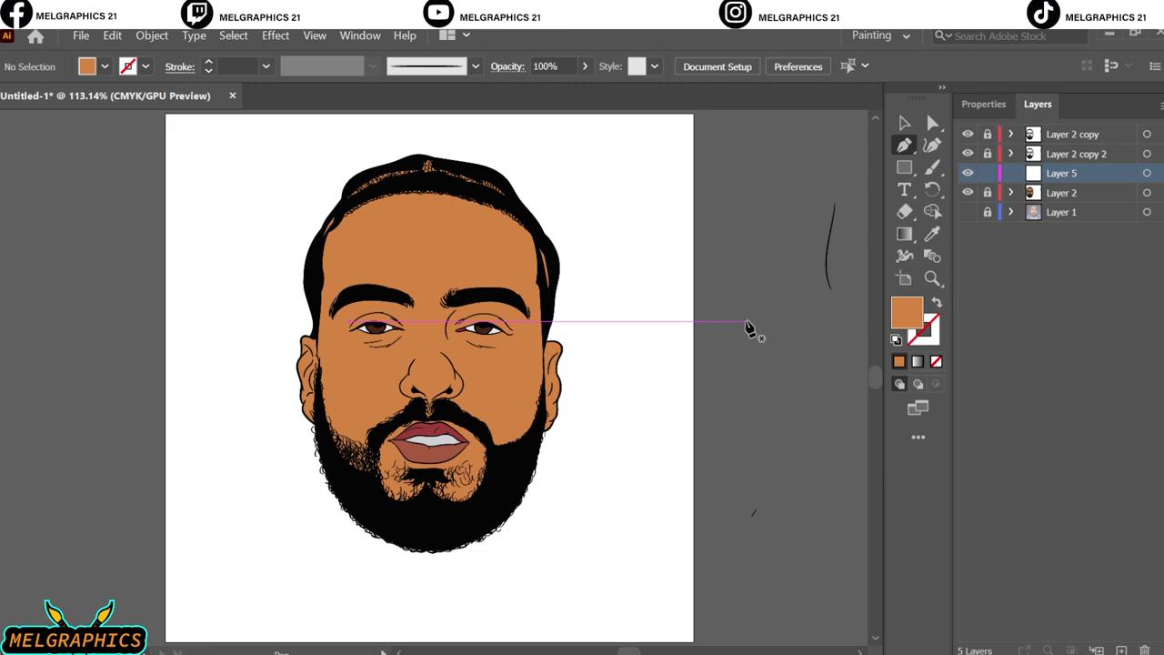
double_click(907, 312)
key("Return")
scroll(475, 371, "up", 3)
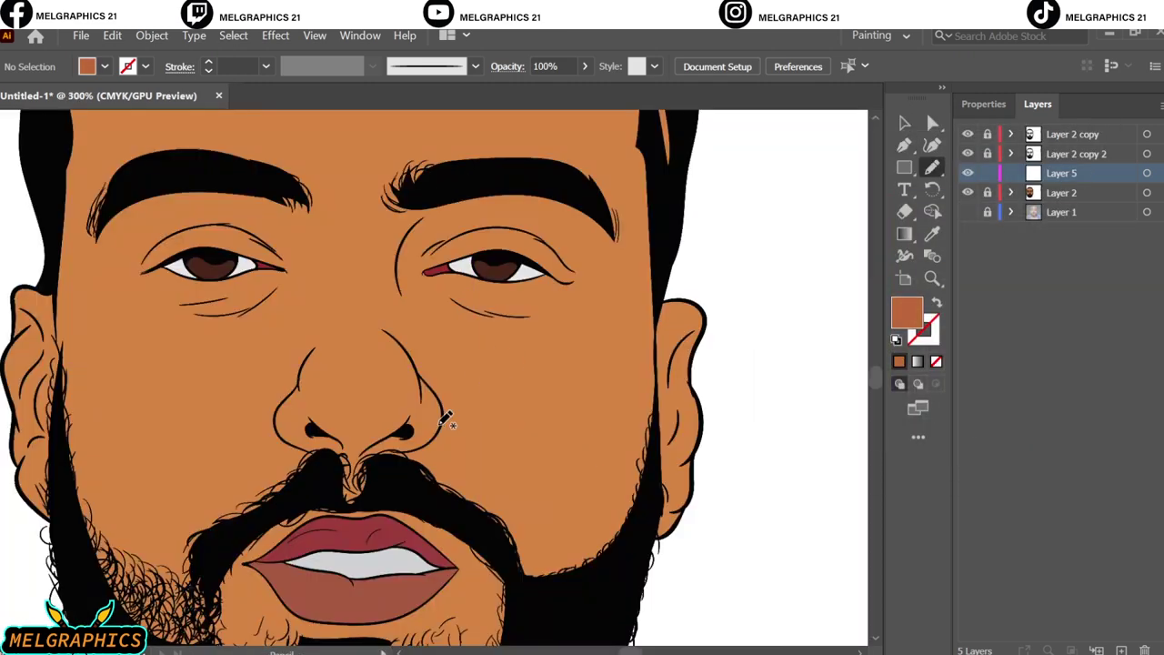
scroll(447, 416, "up", 3)
scroll(409, 457, "up", 1)
Step: Draw a darker shadow shape from the nose bridge down the side of the nose around the nostril
left_click(321, 267)
left_click_drag(334, 299, 368, 320)
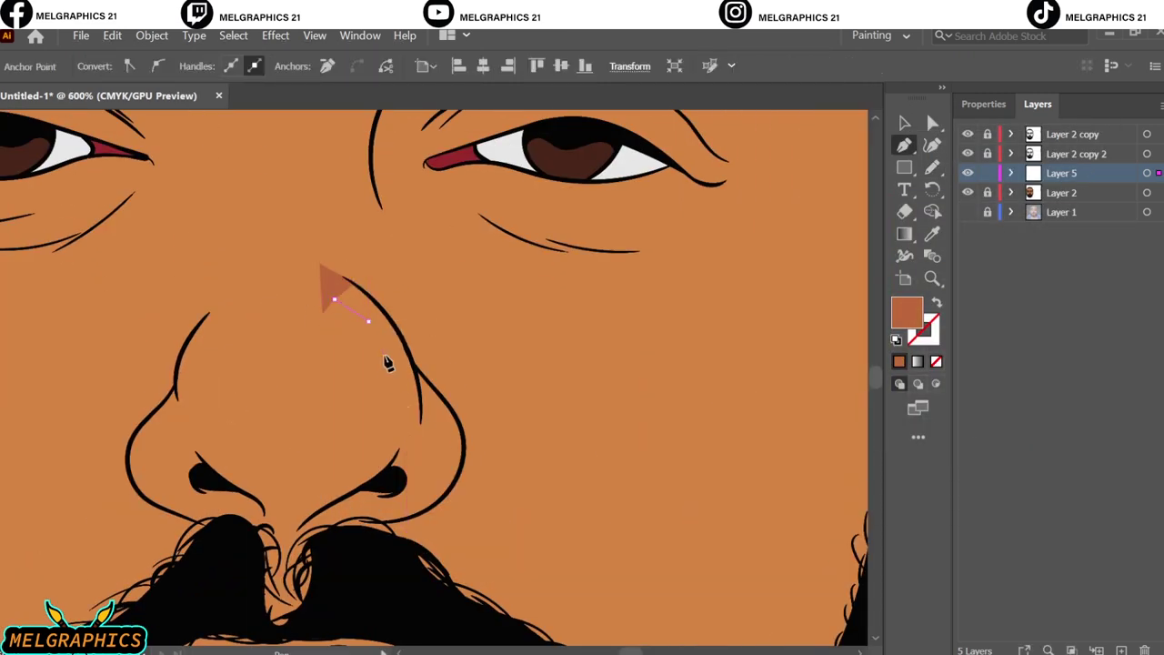
left_click(386, 424)
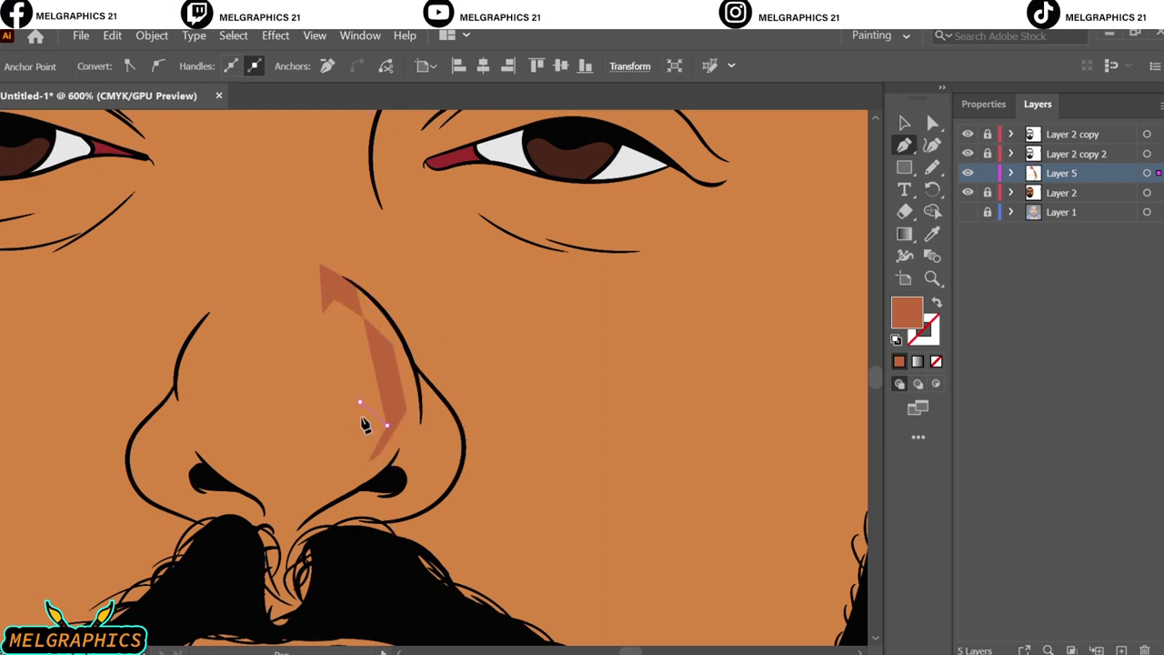
left_click(357, 462)
left_click_drag(299, 527, 307, 530)
left_click_drag(382, 496, 385, 497)
left_click(407, 458)
left_click_drag(438, 427, 452, 441)
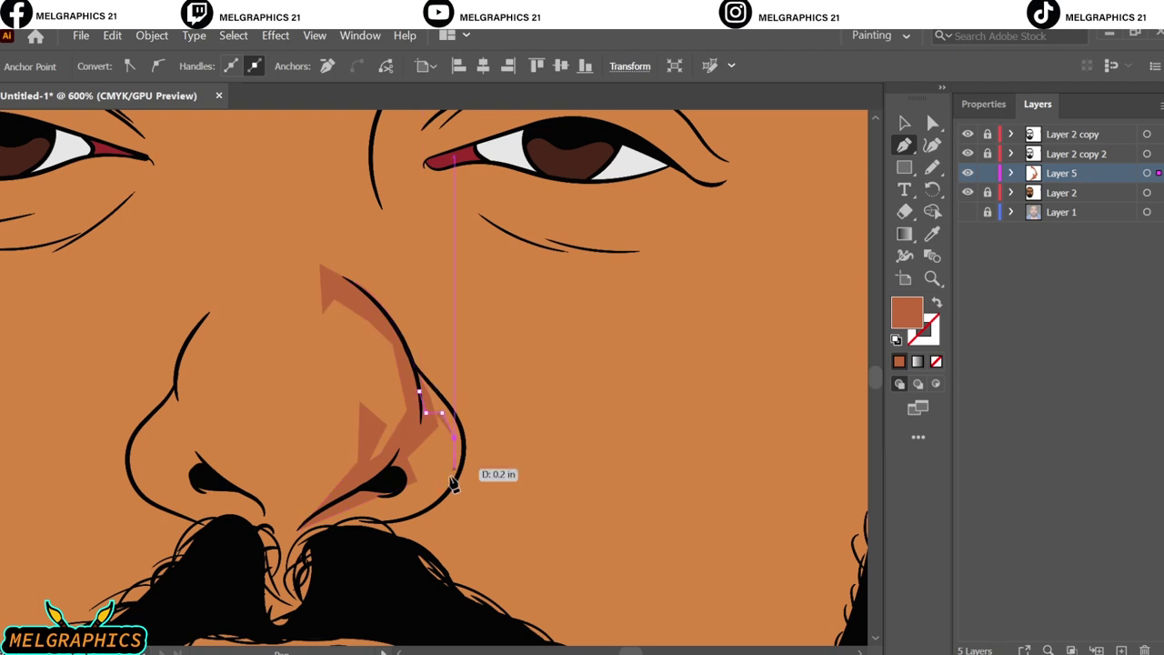
mouse_move(453, 485)
left_mouse_down()
mouse_move(361, 535)
mouse_move(454, 499)
left_mouse_up()
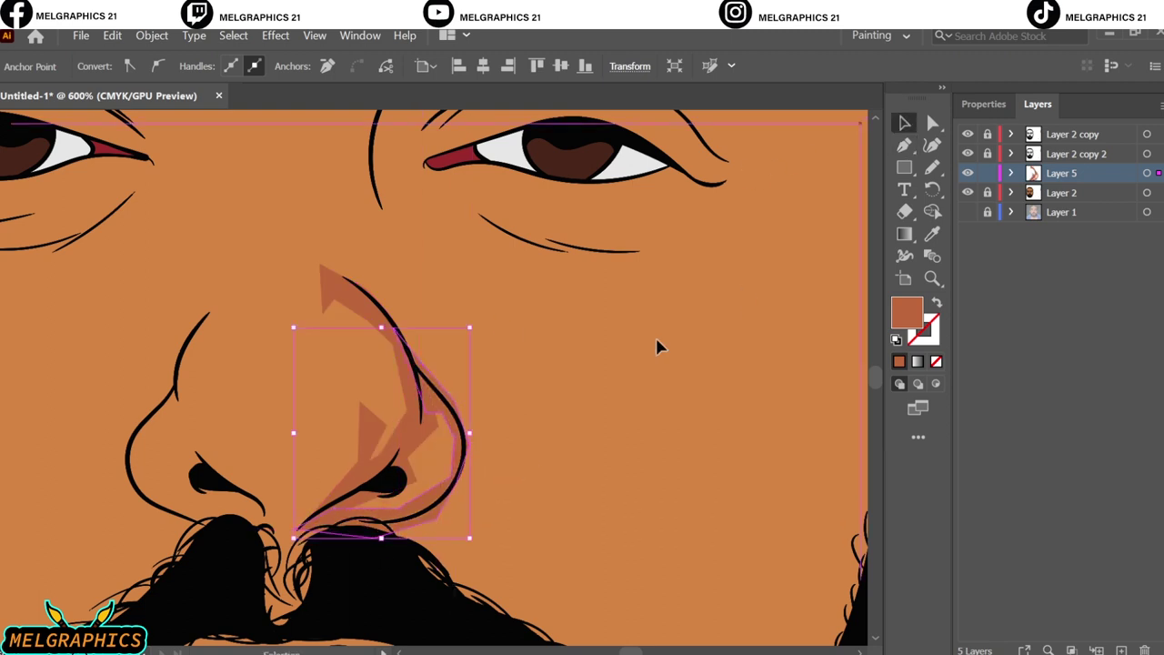
scroll(345, 385, "up", 5)
mouse_move(321, 544)
left_mouse_down()
mouse_move(327, 568)
mouse_move(371, 535)
mouse_move(354, 481)
left_mouse_up()
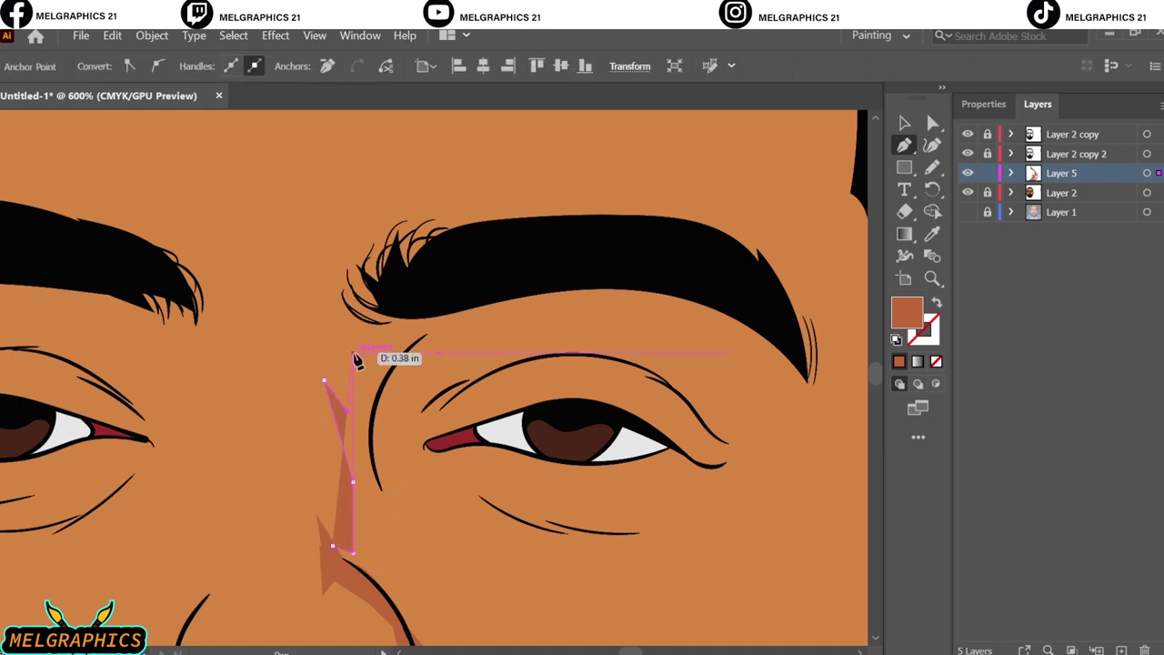
Step: Trace a shadow shape across the top of the right brow and down toward the eye socket
left_click(341, 252)
left_click(382, 197)
left_click(425, 215)
left_click(476, 217)
left_click(493, 235)
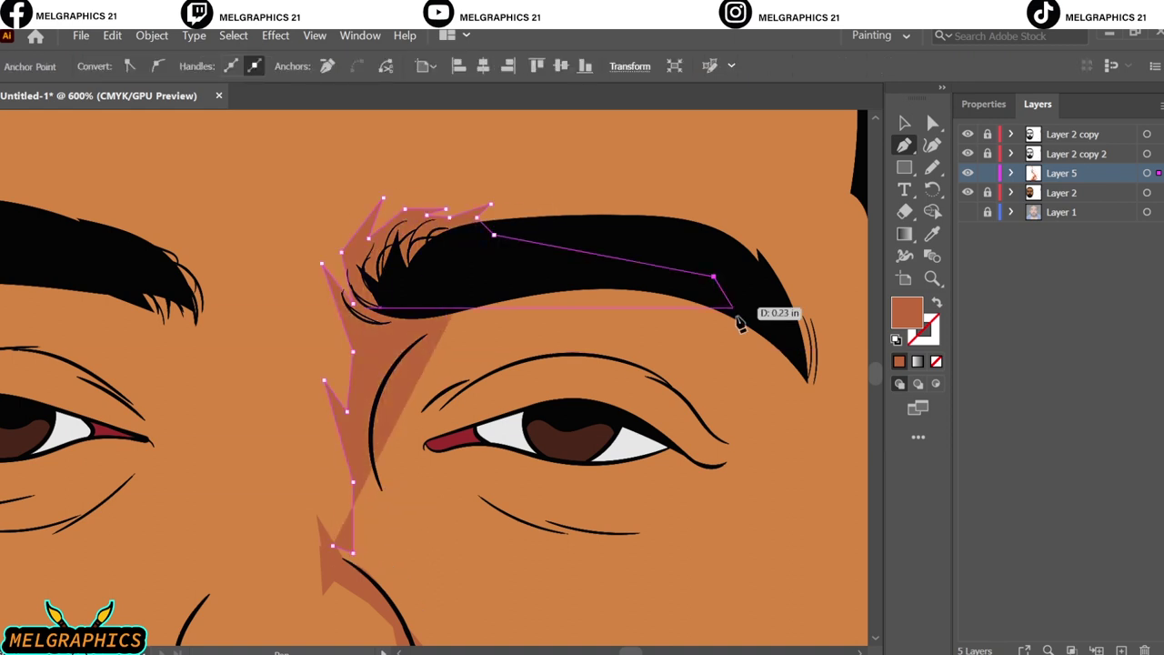
left_click_drag(713, 276, 642, 297)
left_click(676, 294)
left_click(507, 312)
left_click(449, 338)
left_click(412, 379)
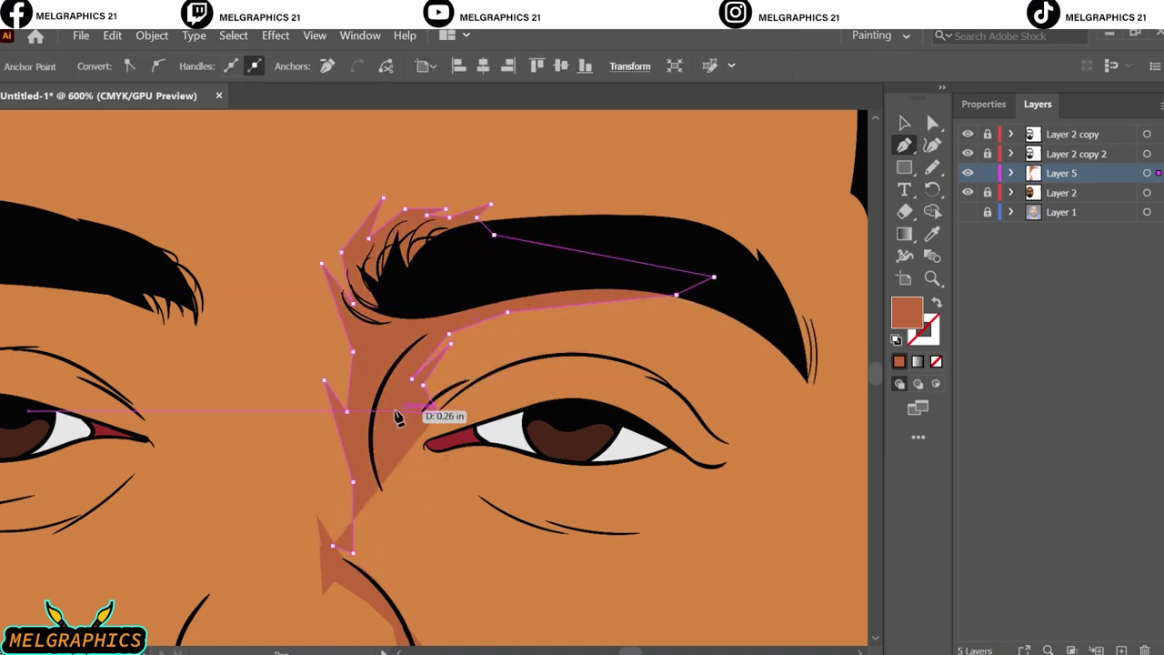
Step: Carry the brow shadow around the inner eye corner and under the eye, then close it
left_click(438, 413)
left_click_drag(438, 413, 395, 435)
left_click(426, 469)
left_click(457, 474)
left_click(469, 491)
mouse_move(532, 515)
left_mouse_down()
mouse_move(578, 530)
mouse_move(592, 550)
left_mouse_up()
left_click(691, 527)
left_click_drag(490, 527, 469, 516)
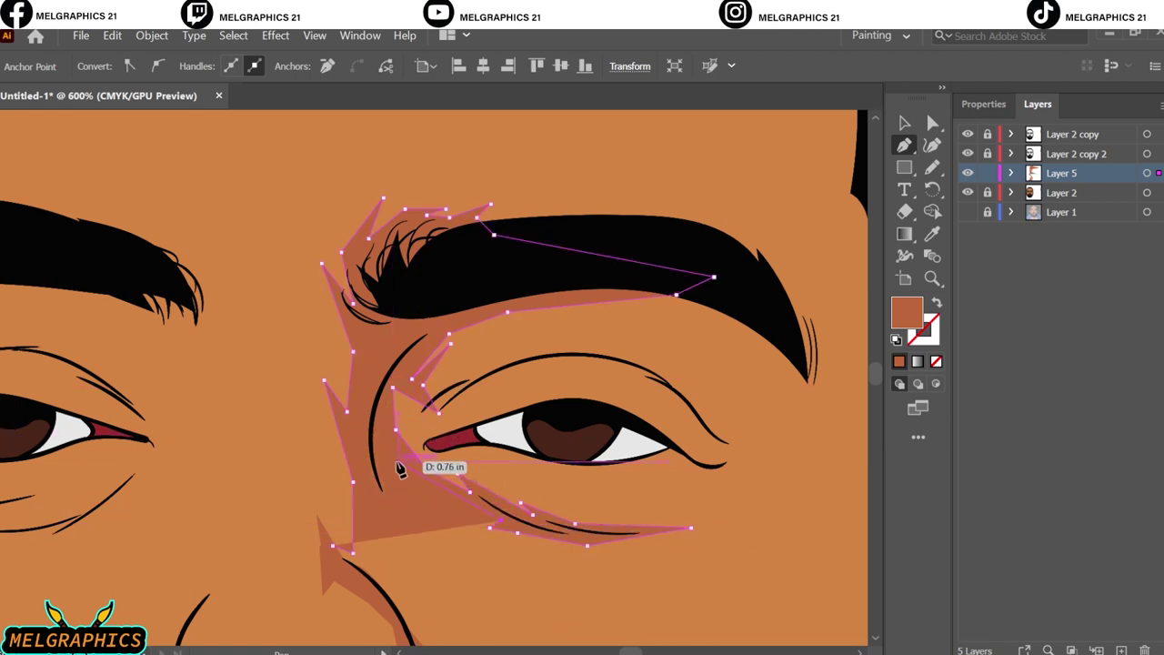
scroll(400, 468, "down", 3)
left_click(332, 394)
Step: Draw a darker shadow shape along the right upper-eyelid crease
left_click(420, 509)
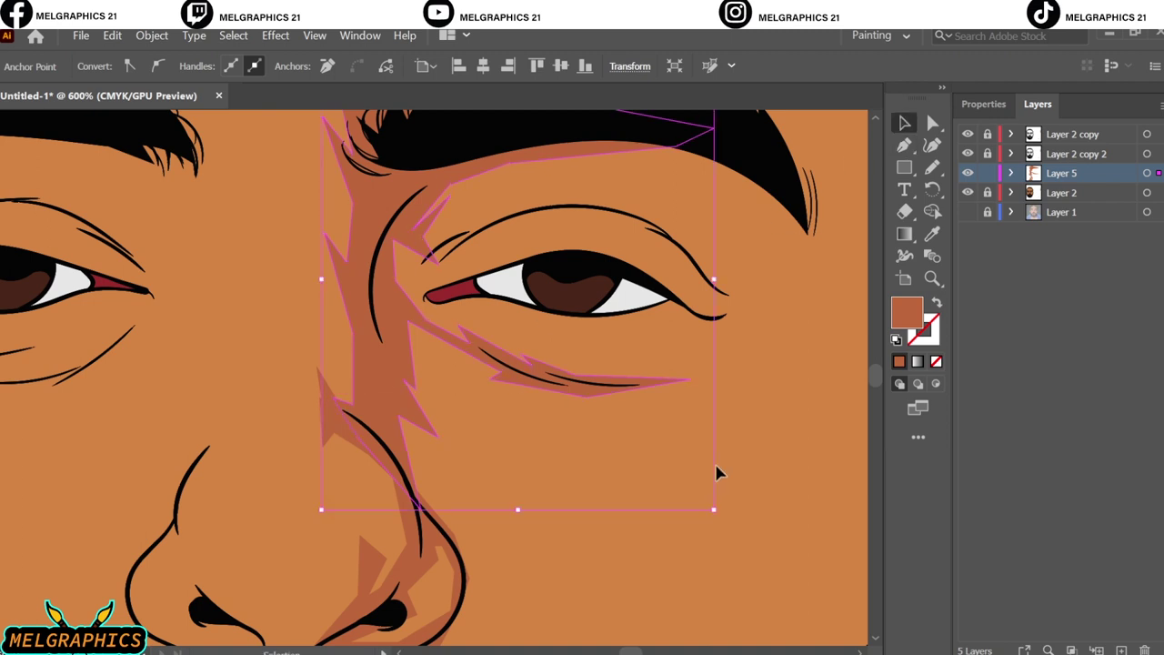
left_click(716, 472)
scroll(691, 500, "up", 3)
left_click_drag(445, 397, 497, 368)
left_click_drag(669, 385, 687, 380)
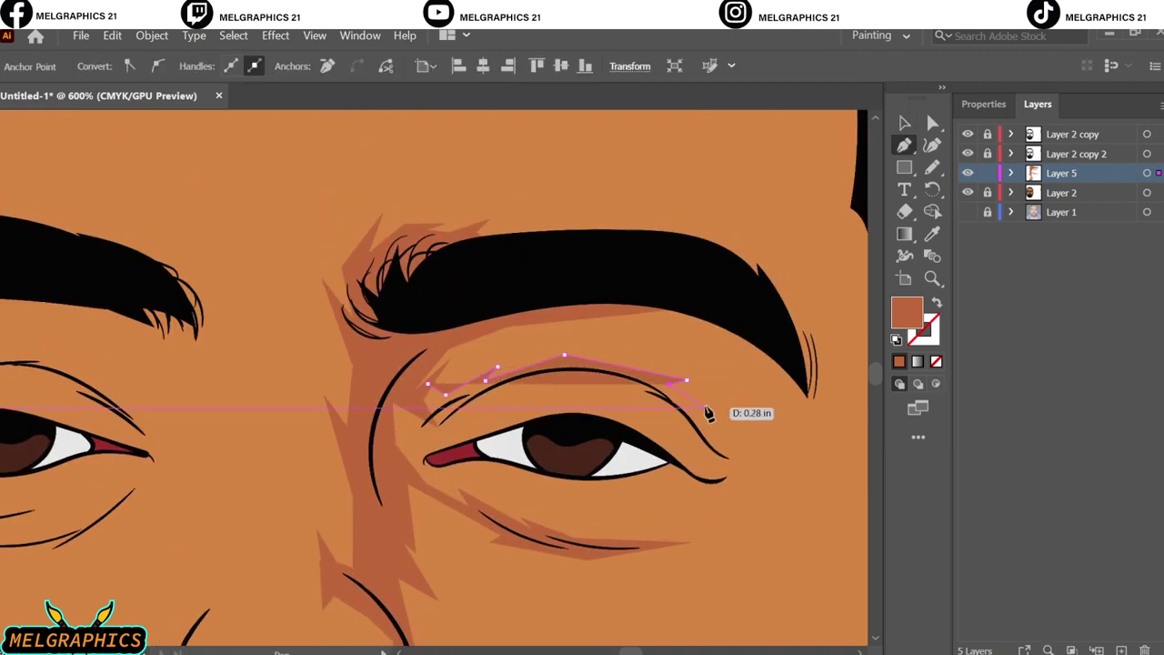
left_click(714, 436)
left_click(770, 445)
left_click(460, 434)
left_click(427, 383)
Step: Add an under-eye bag shadow from the inner eye corner, then fit the whole face in view
left_click(431, 459)
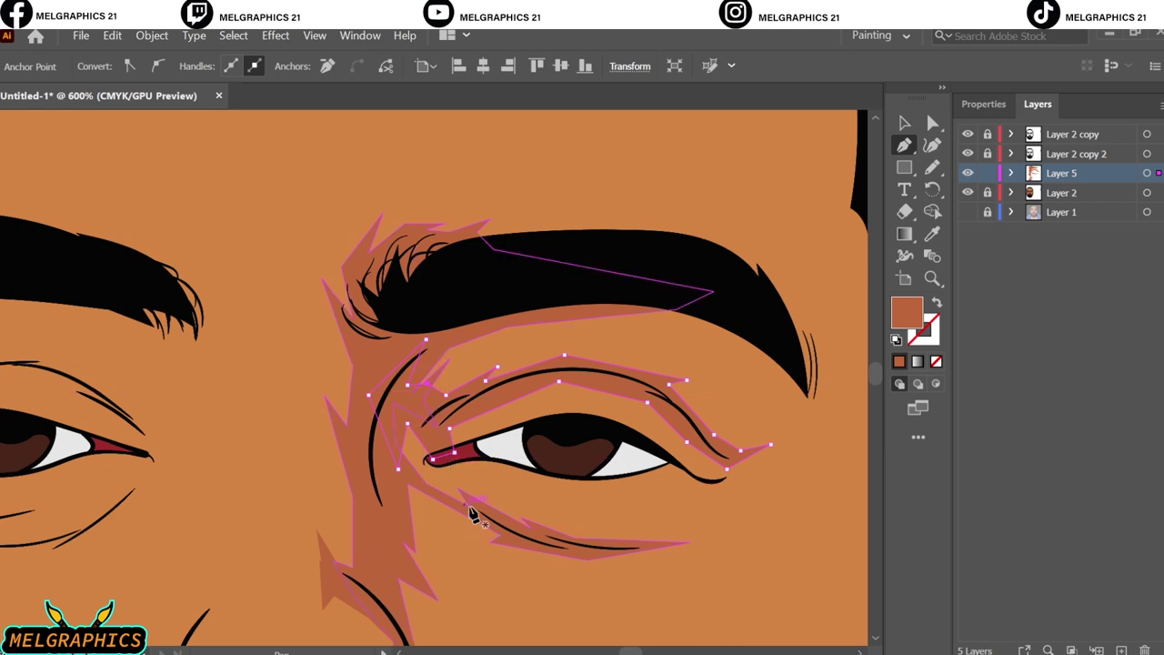
left_click_drag(493, 488, 530, 516)
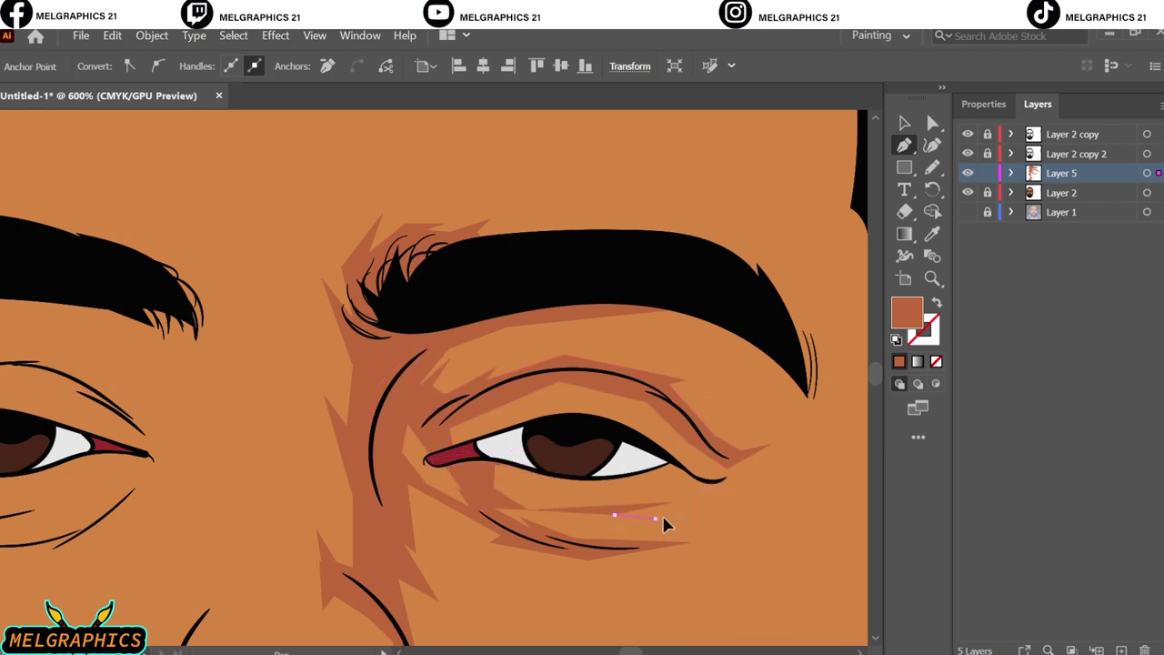
left_click_drag(732, 484, 757, 501)
left_click_drag(647, 530, 556, 532)
left_click(716, 168, "ctrl")
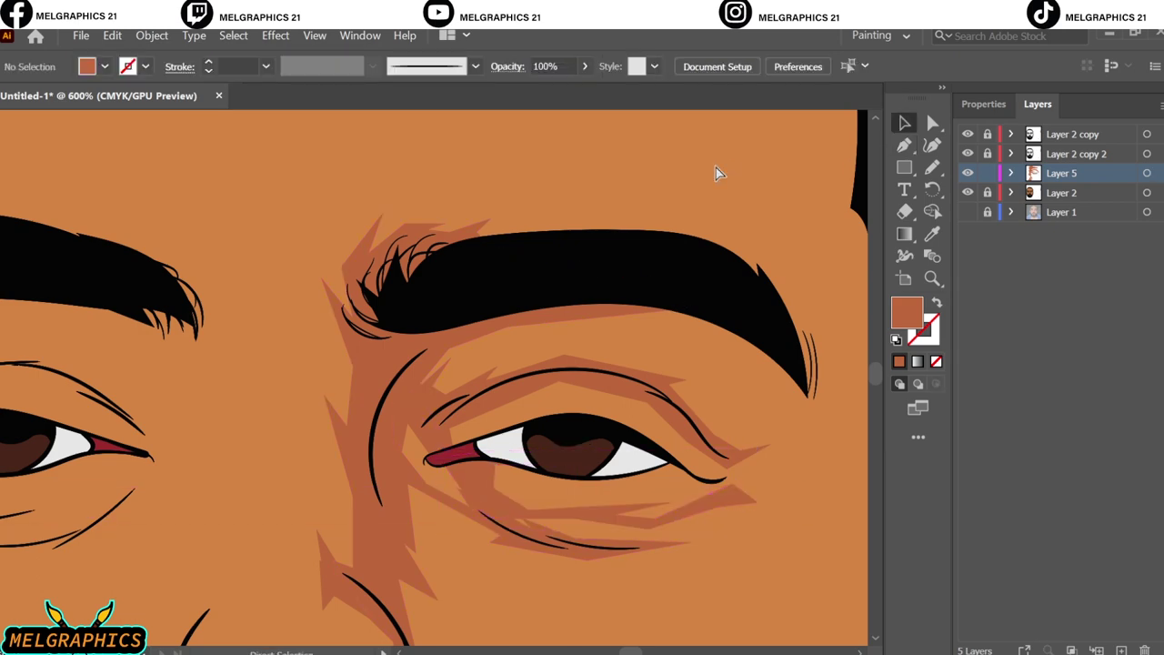
key("ctrl+0")
scroll(368, 426, "up", 5)
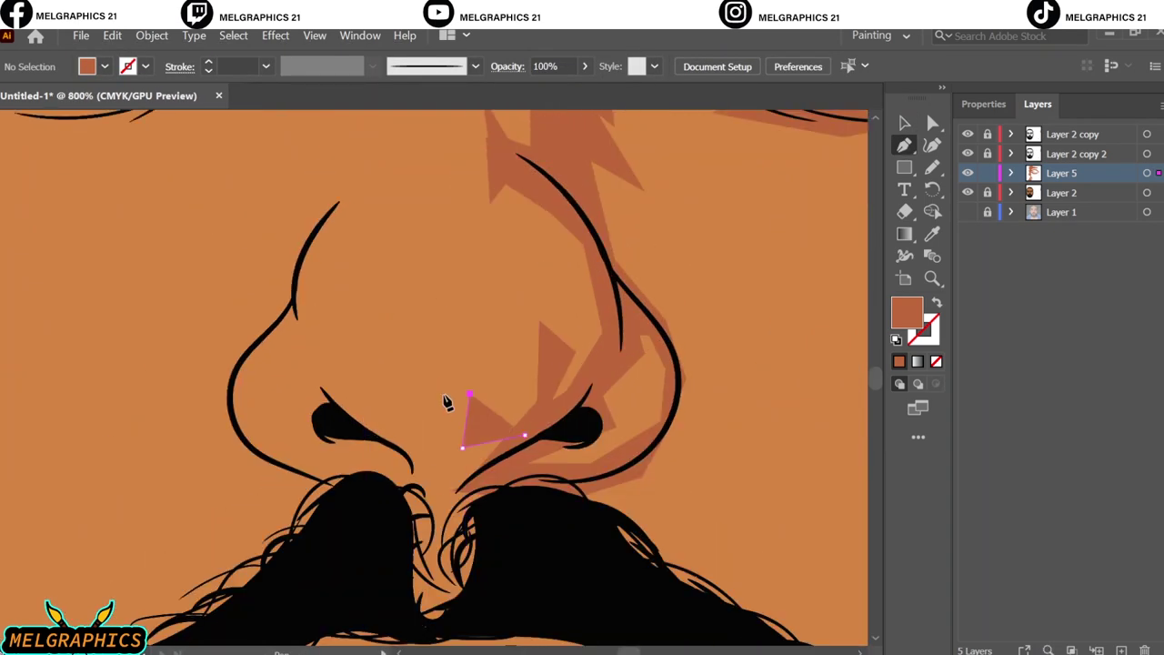
Step: Outline a shadow running from the nostril up the left side of the nose
left_click(444, 394)
left_click(443, 447)
left_click(342, 388)
left_click(333, 287)
left_click(324, 235)
left_click(353, 201)
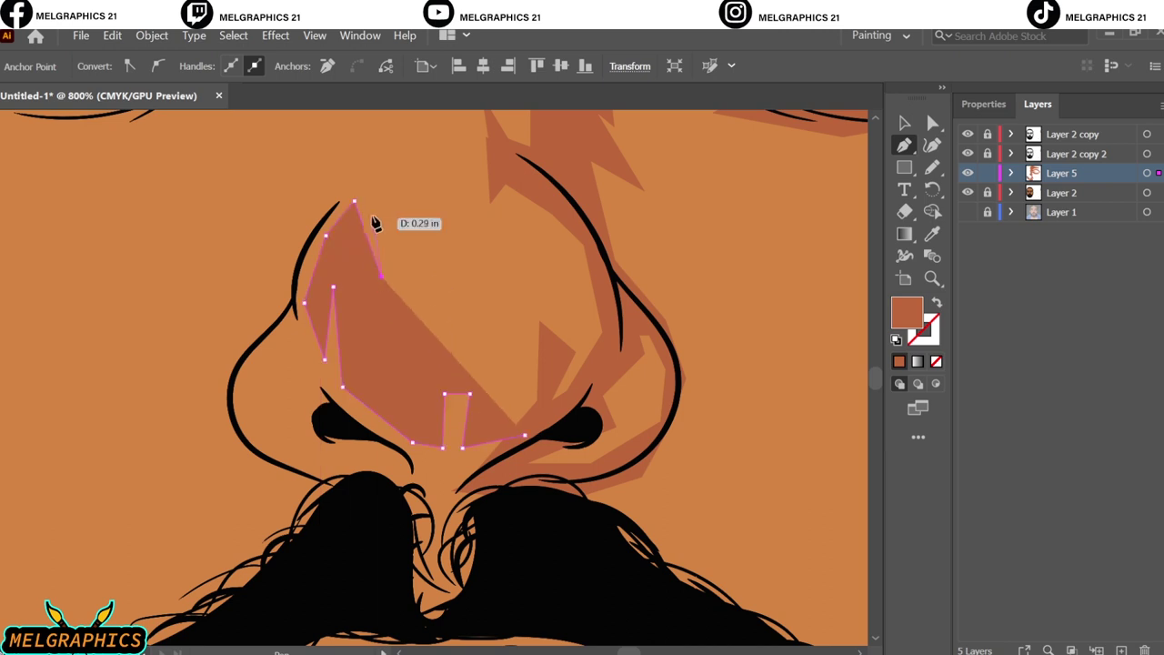
scroll(375, 223, "up", 3)
Step: Give the nose shadow a spike at the top, extend it down the left edge, and close it
left_click(379, 275)
left_click(329, 199)
left_click(327, 294)
left_click(254, 391)
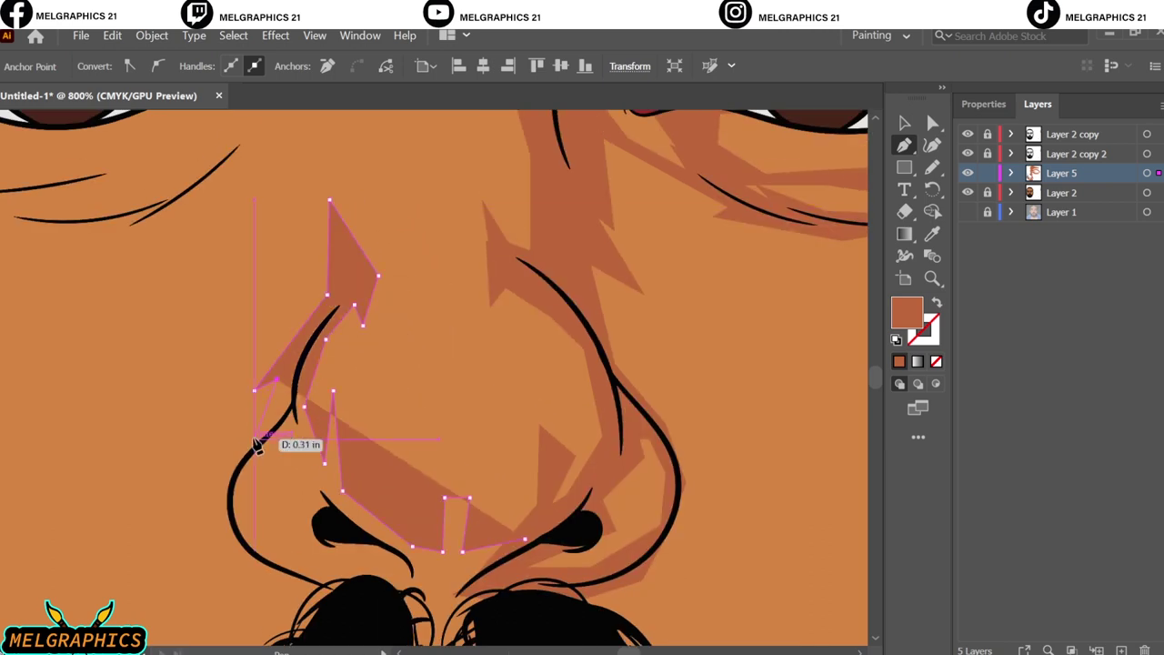
left_click(235, 467)
left_click(282, 444)
left_click(324, 516)
left_click(403, 586)
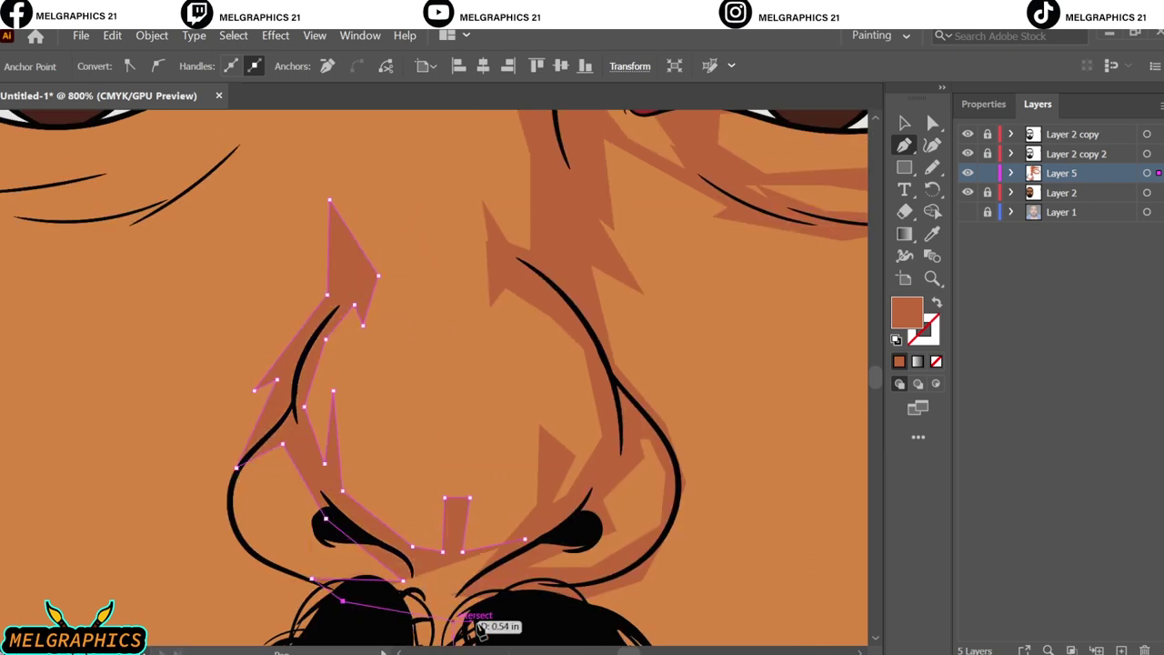
key("ctrl+shift+a")
Step: Draw a shadow around the left nostril reaching down to the mustache, then view the whole portrait
scroll(576, 494, "down", 3)
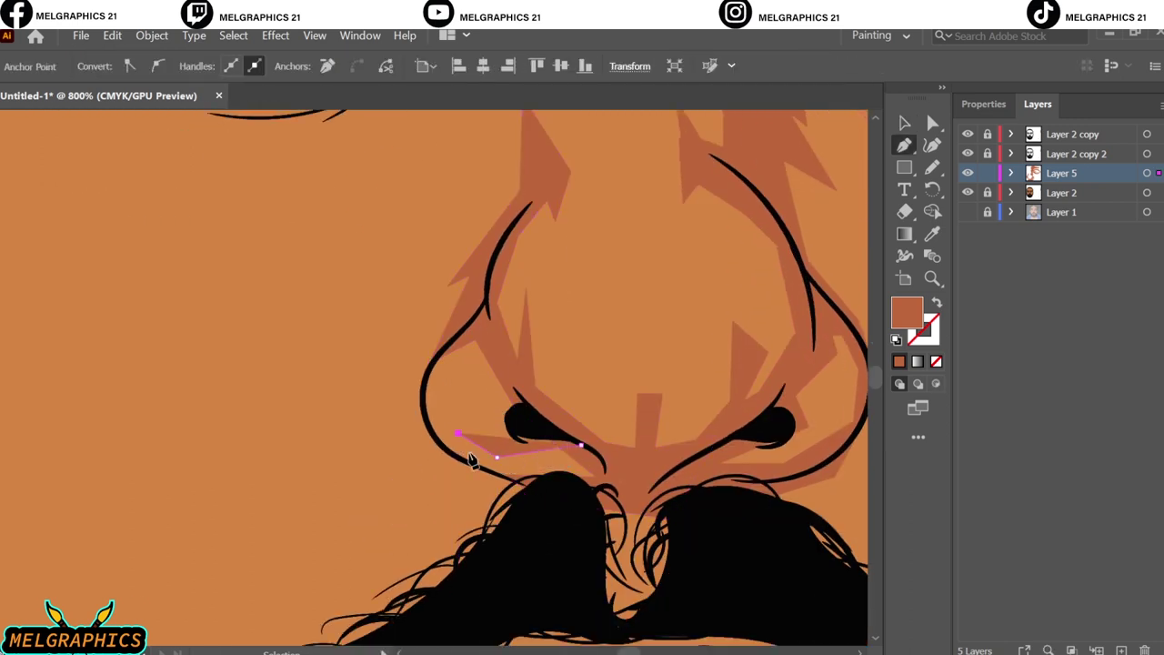
left_click(497, 457)
left_click(457, 435)
left_click(436, 420)
left_click(446, 368)
left_click(398, 379)
left_click(386, 439)
left_click(432, 497)
left_click(542, 508)
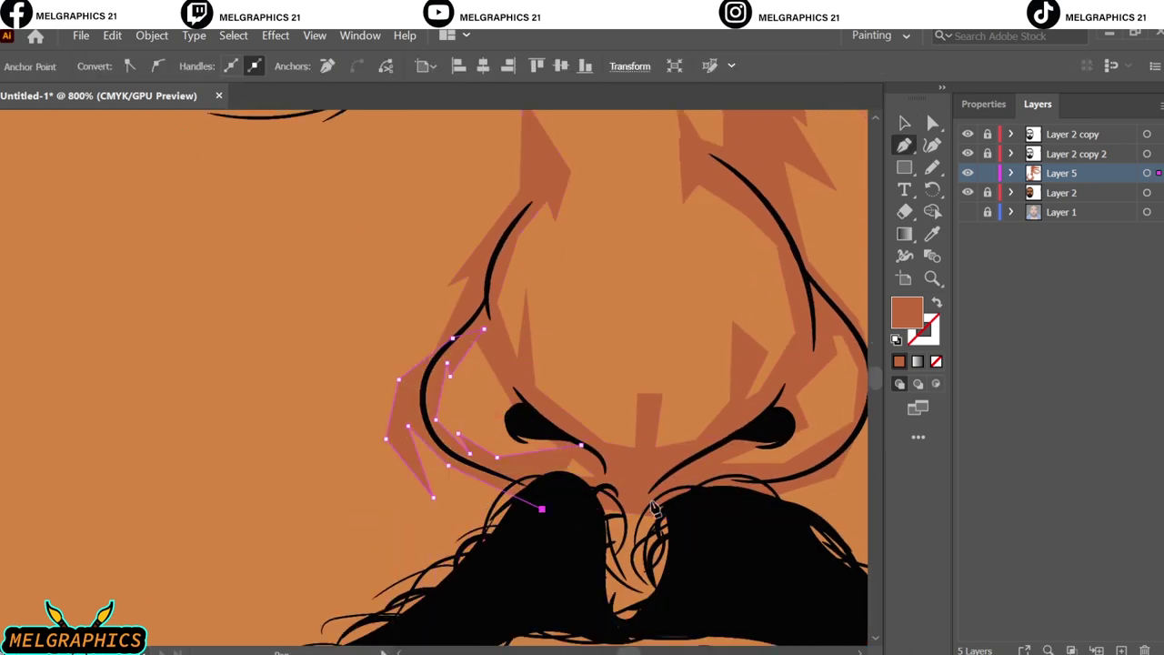
key("ctrl+shift+a")
key("ctrl+0")
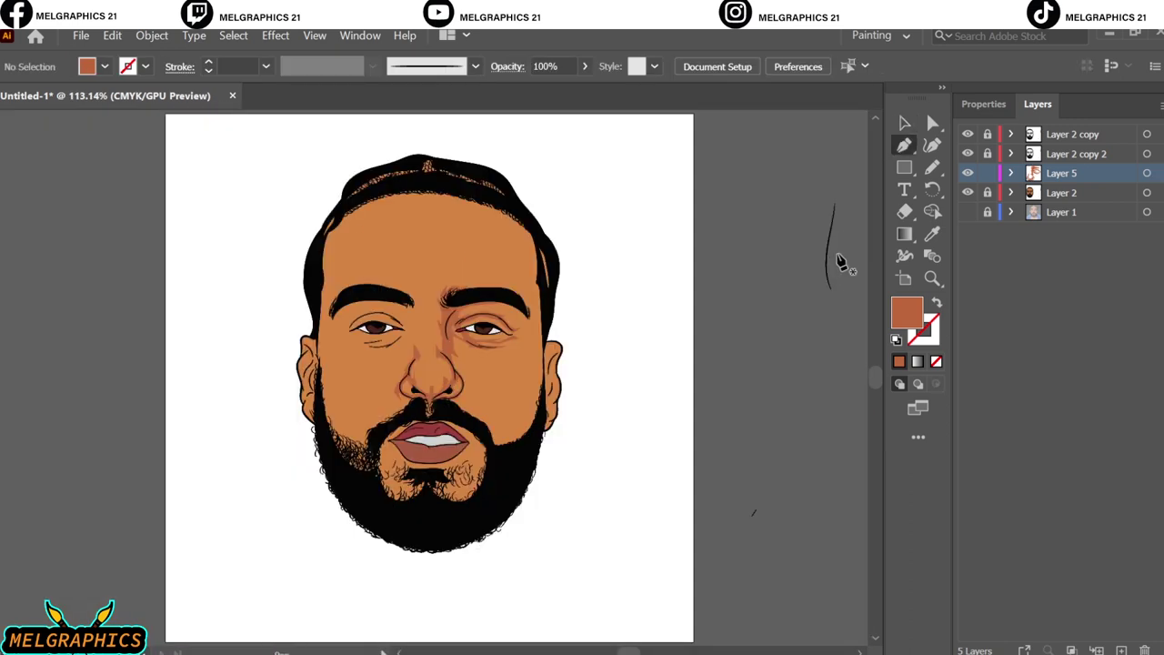
Step: Zoom in and draw a shadow from beside the nose bridge along the left eyebrow edge
key("ctrl+plus")
key("ctrl+plus")
key("ctrl+plus")
left_click(360, 529)
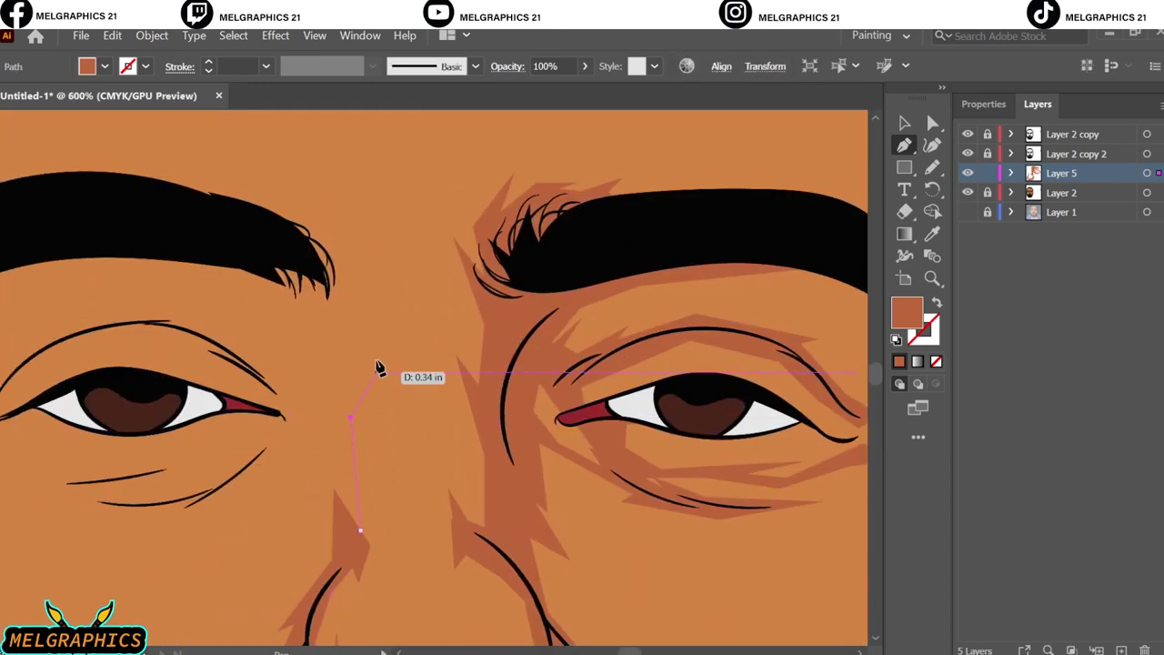
left_click_drag(377, 358, 346, 393)
left_click(343, 313)
left_click(355, 268)
left_click(304, 213)
left_click(71, 178)
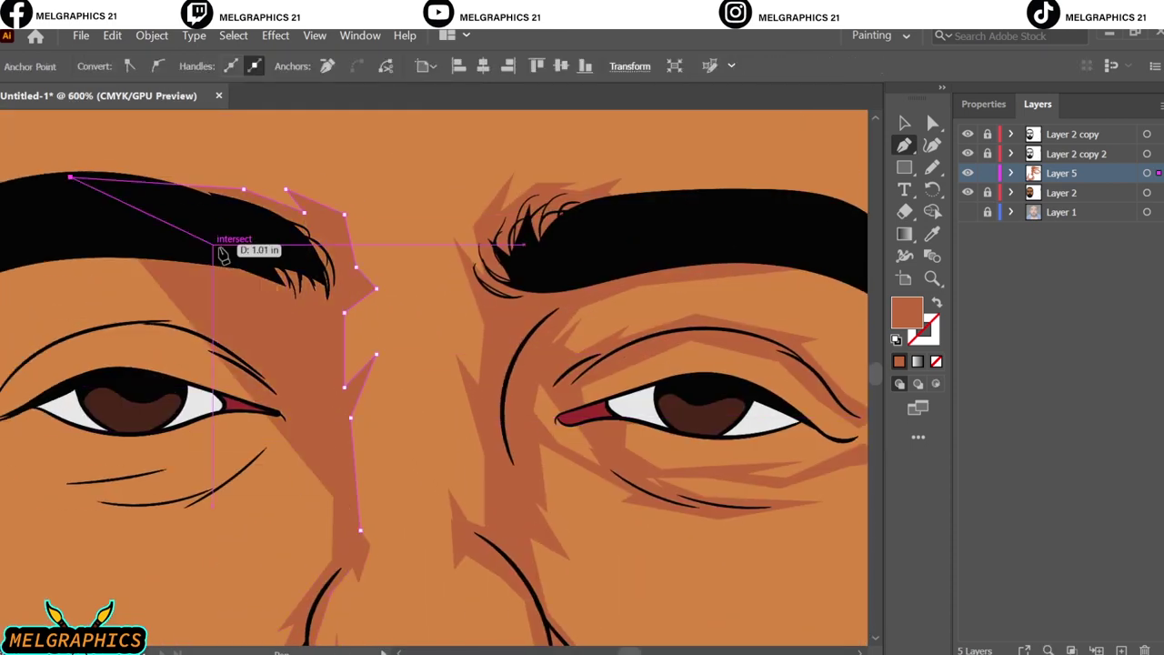
left_click(307, 330)
left_click(295, 369)
Step: Outline the shadow under the left brow and around the left eye socket
left_click(346, 326)
left_click(150, 348)
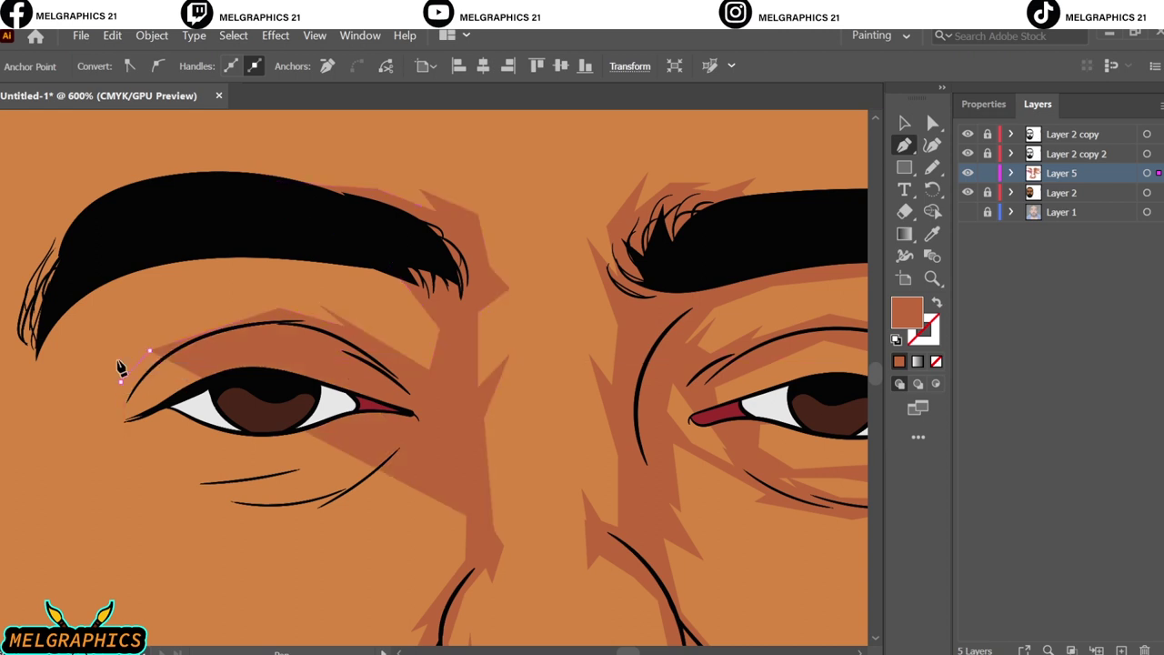
left_click(109, 334)
left_click(230, 265)
left_click(57, 293)
left_click(33, 357)
left_click(82, 435)
left_click(211, 397)
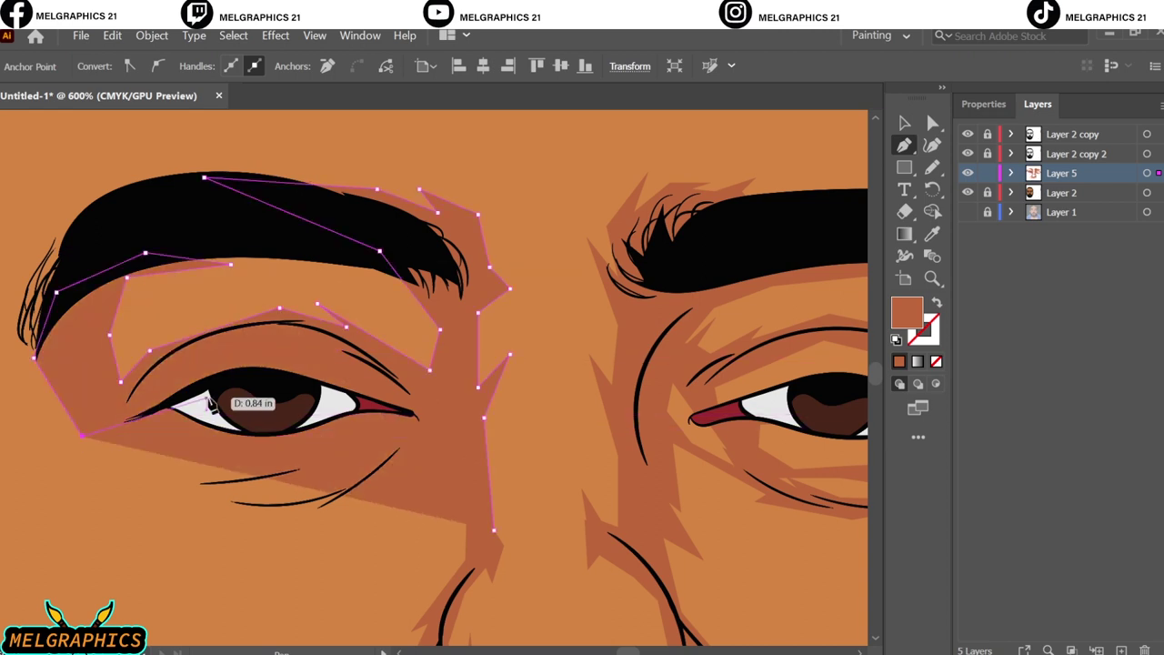
left_click(146, 396)
left_click(159, 365)
left_click(230, 334)
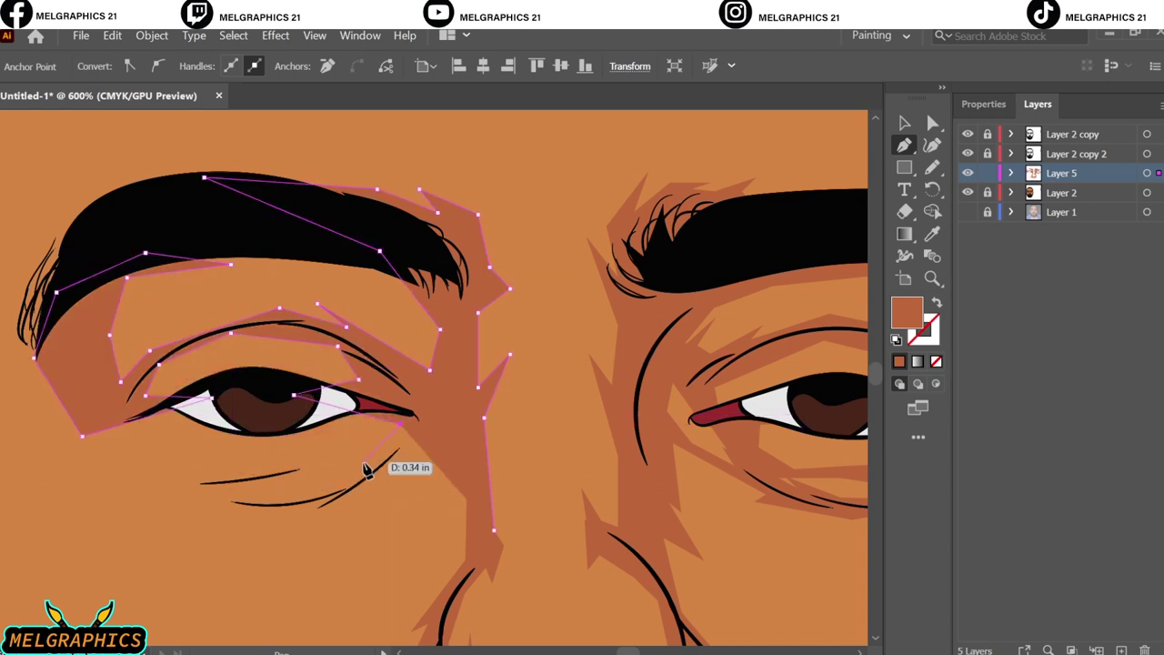
Step: Close the eye-socket shadow beneath the eye and add an under-eye shadow stretching toward the cheek
left_click(466, 525)
left_click(199, 498)
left_click(285, 524, "ctrl")
left_click(286, 523)
left_click(334, 512)
left_click(400, 518)
left_click(448, 529)
left_click(255, 593)
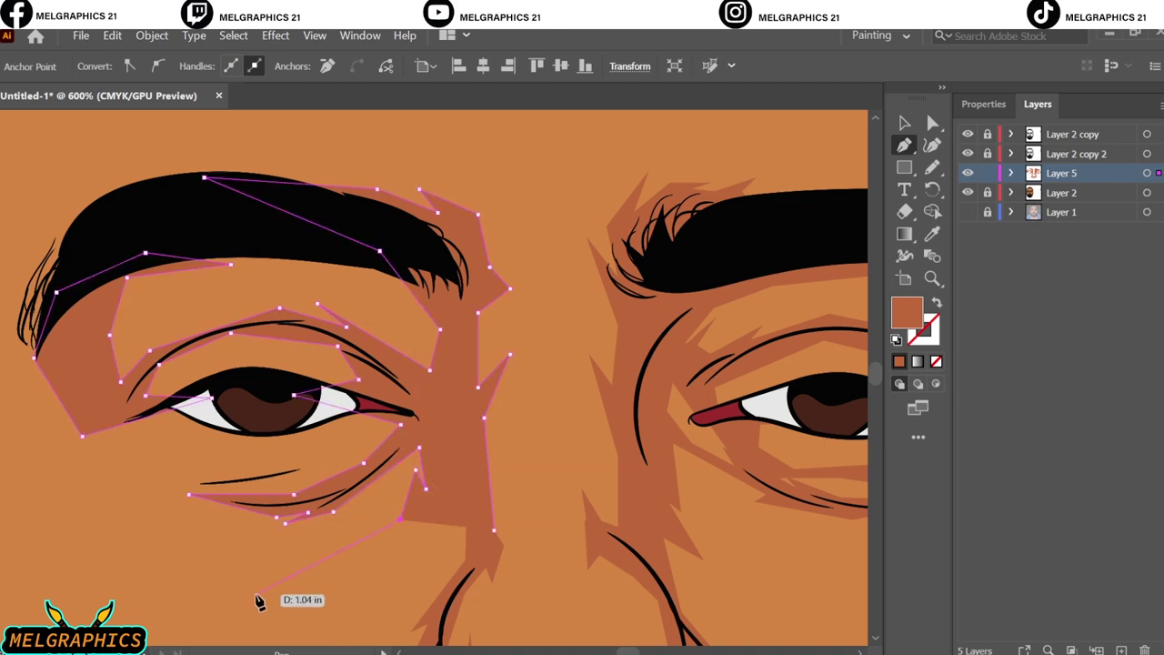
scroll(255, 593, "down", 2)
Step: Draw a shadow shape from the left eyebrow down the left edge of the face
key("v")
key("ctrl+0")
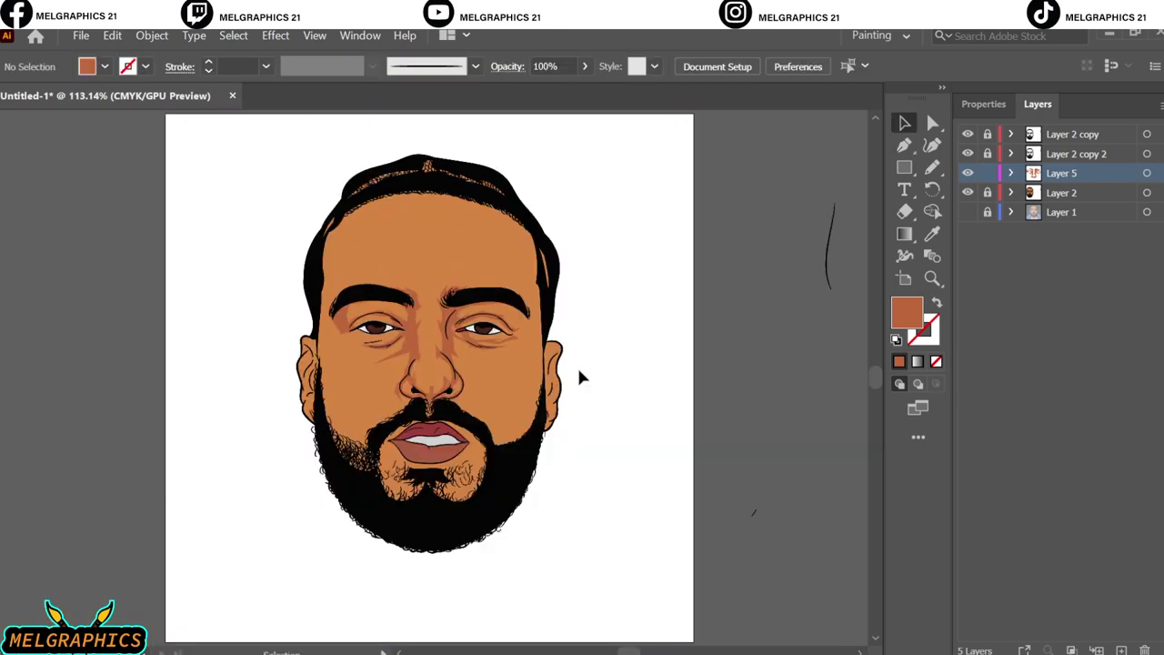
key("p")
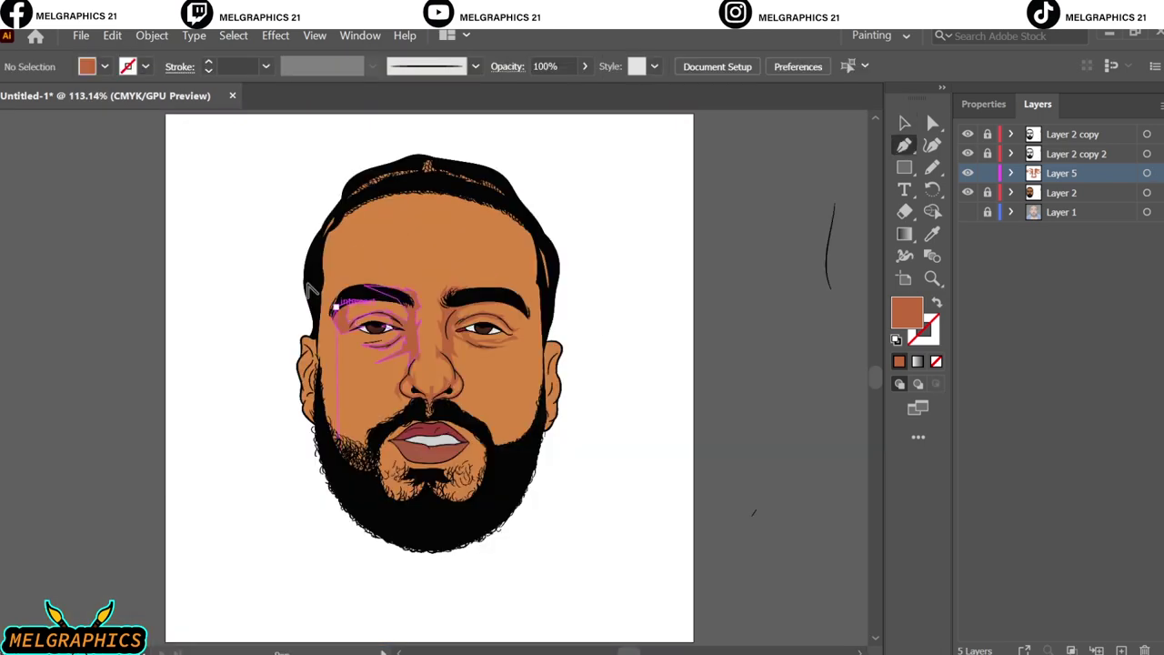
scroll(341, 309, "up", 3)
left_click(357, 391)
left_click_drag(403, 368, 373, 362)
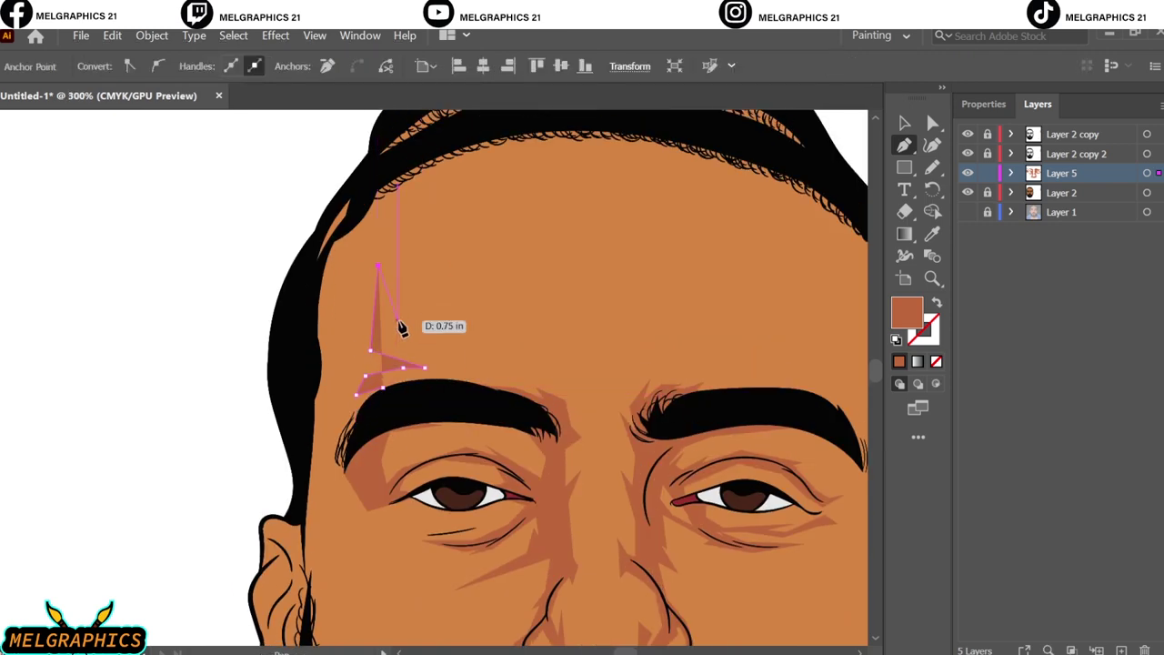
left_click(312, 246)
left_click(292, 420)
scroll(294, 382, "down", 3)
left_click_drag(303, 366, 308, 375)
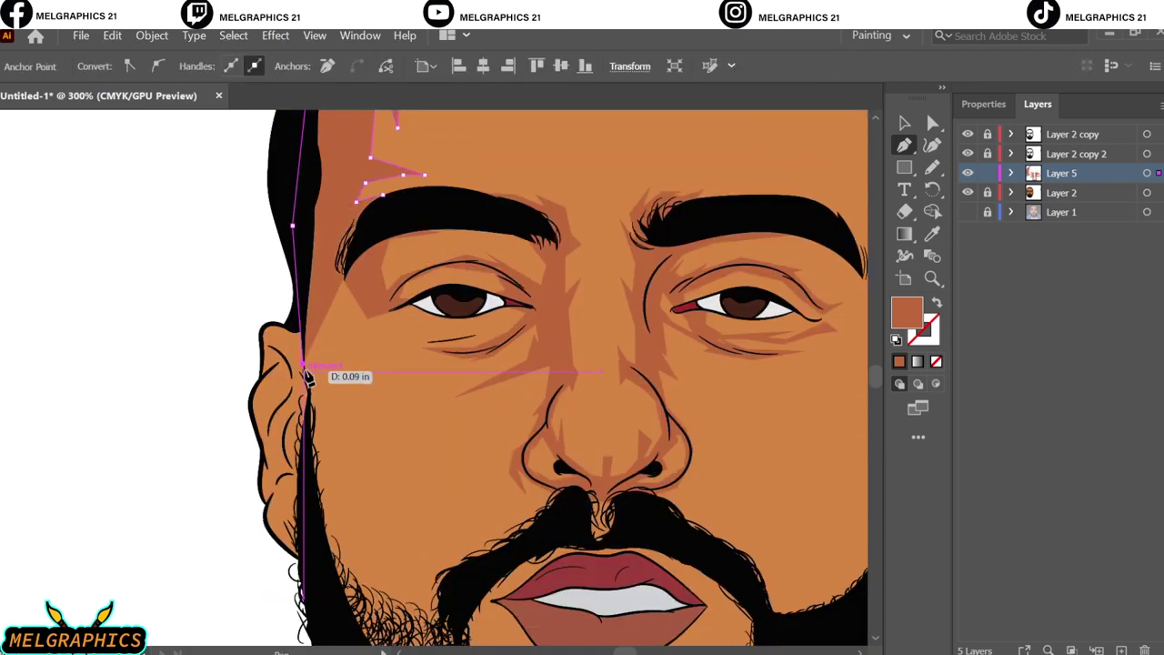
left_click(309, 406)
left_click(376, 355)
left_click_drag(405, 192, 413, 197)
Step: Draw and close a forehead shadow along the hairline, then deselect and fit the view
key("v")
scroll(595, 511, "up", 3)
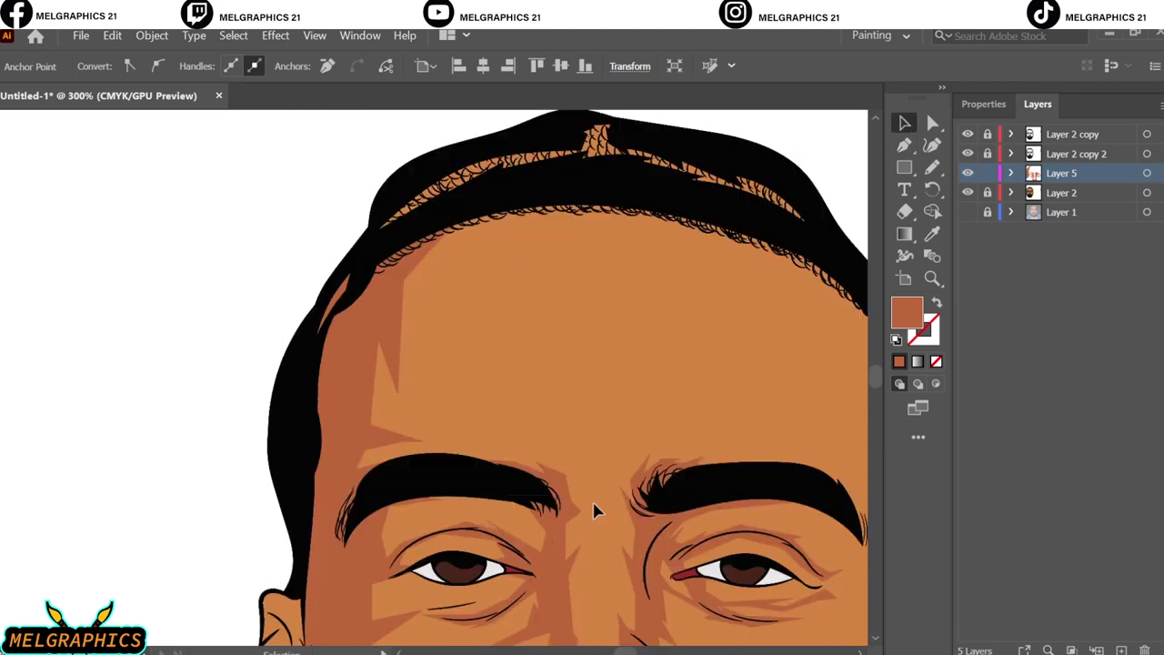
scroll(596, 510, "up", 1)
key("p")
left_click(411, 306)
left_click_drag(427, 333, 440, 433)
left_click(486, 309)
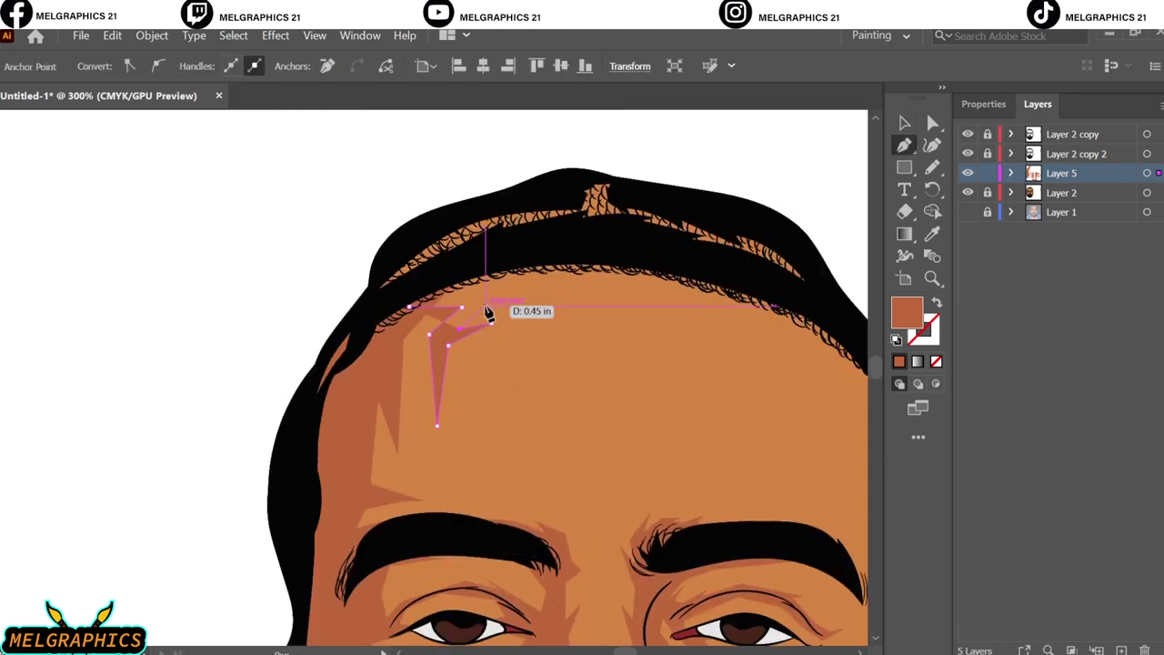
left_click(411, 306)
left_click(429, 273)
left_click(527, 306)
left_click(906, 128)
left_click(811, 160)
key("ctrl+0")
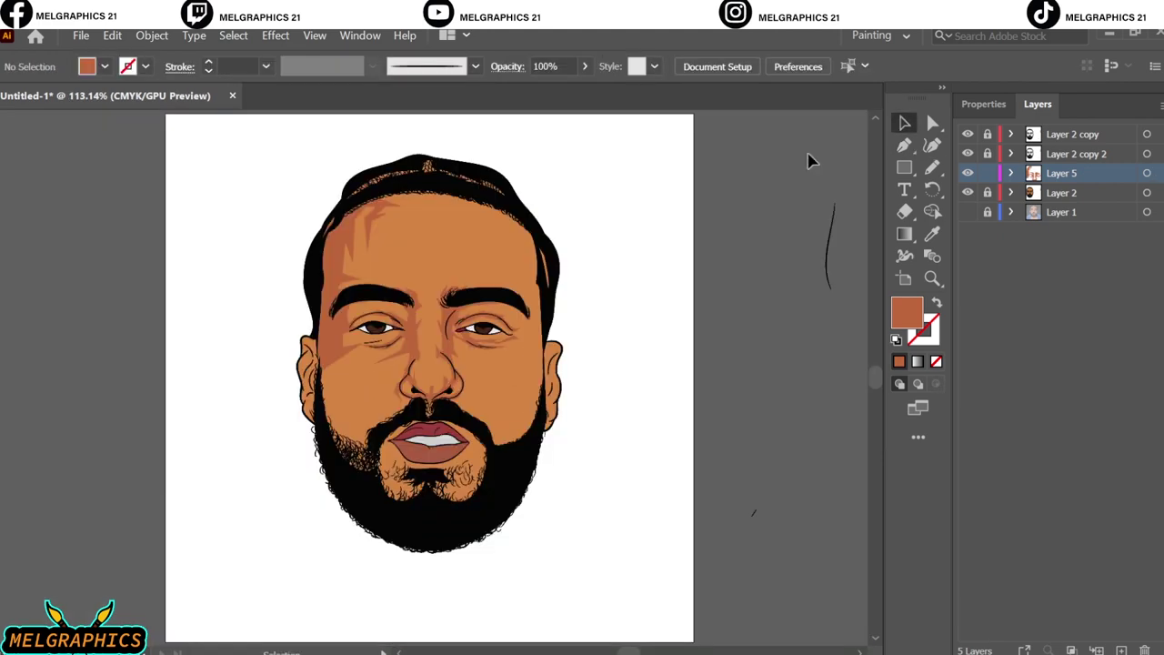
Step: Outline a closed shadow inside the left ear that extends down to the beard
scroll(287, 370, "up", 10, "alt")
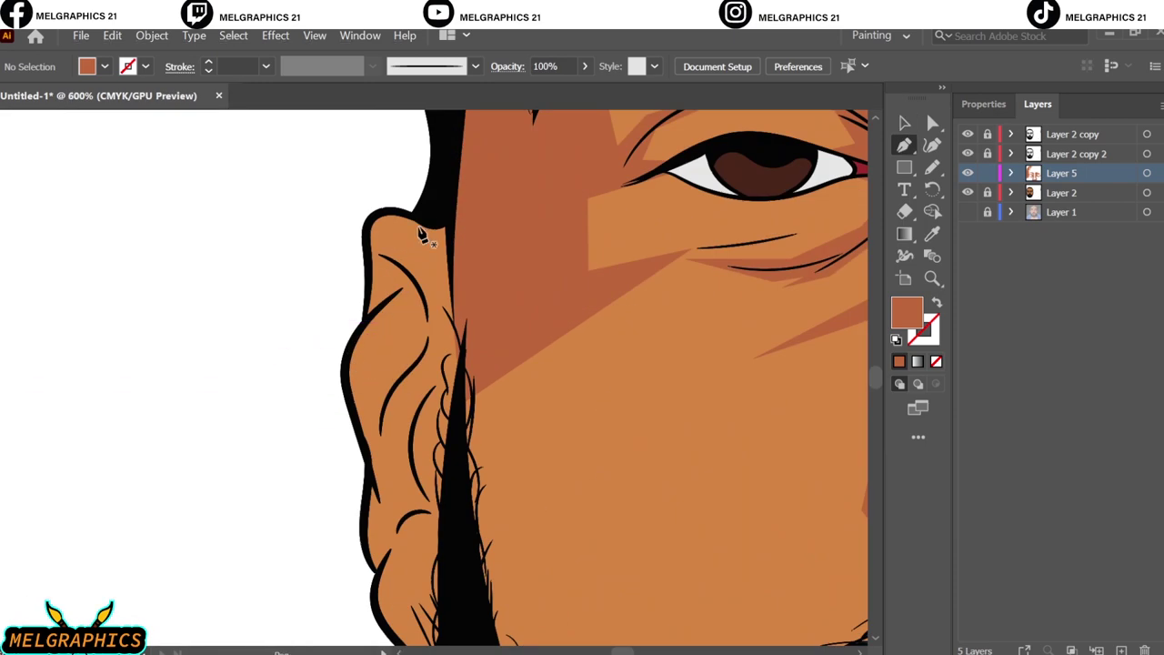
left_click(366, 320)
left_click(368, 219)
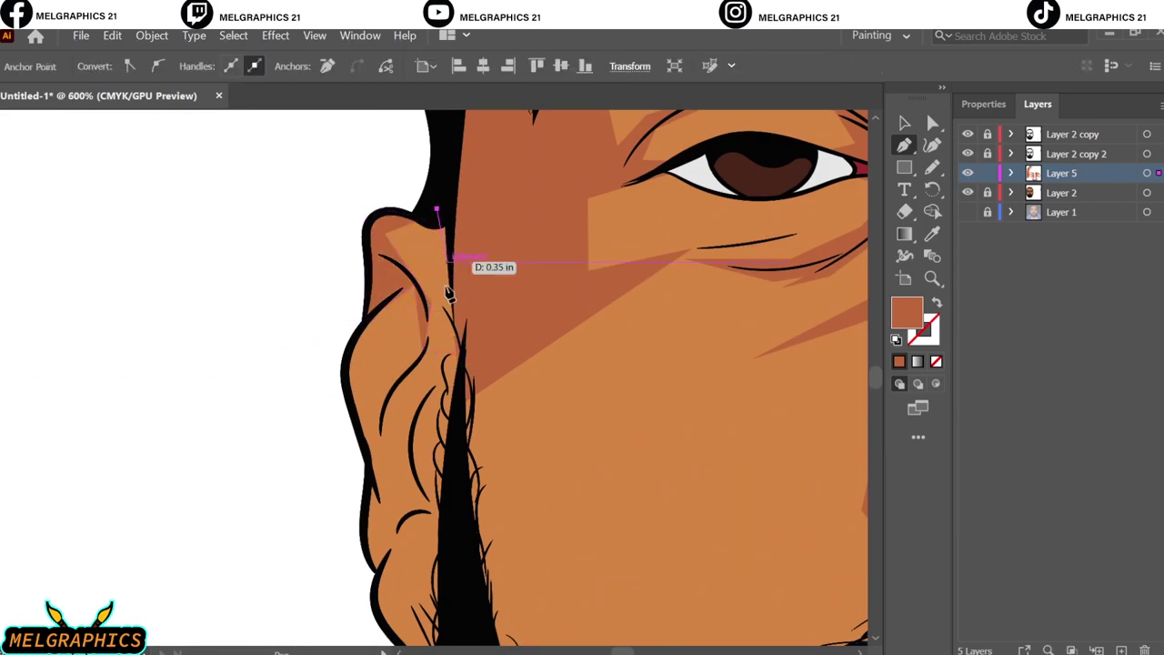
left_click(410, 484)
left_click(450, 552)
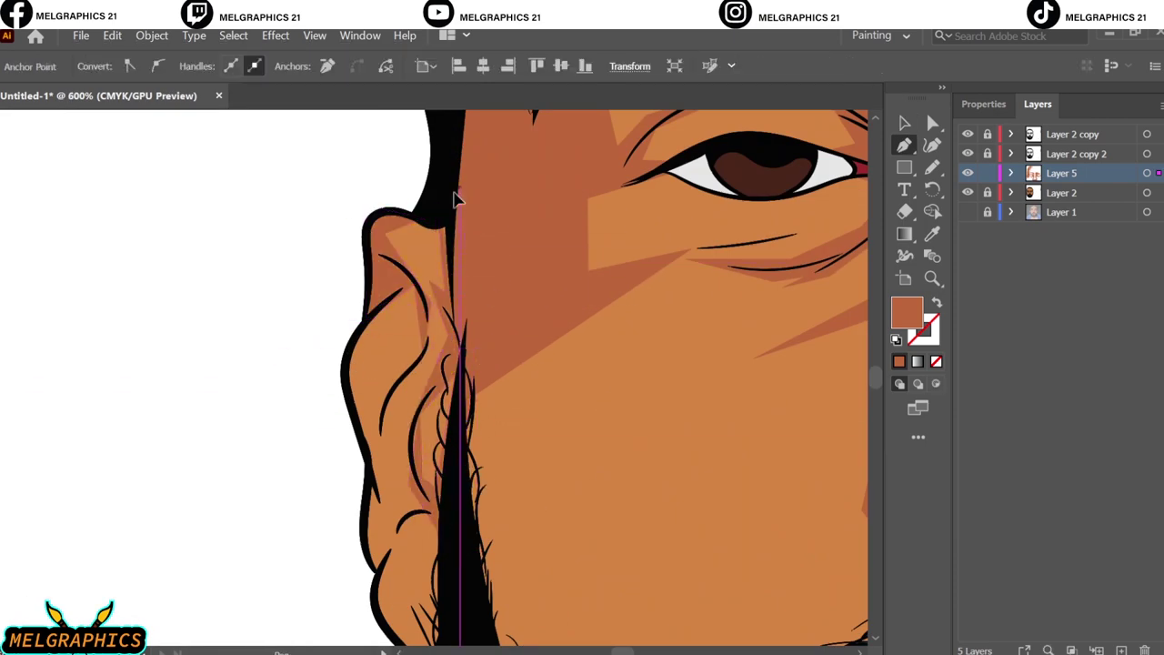
scroll(311, 327, "down", 2)
left_click(388, 385)
left_click(373, 319)
left_click(419, 203)
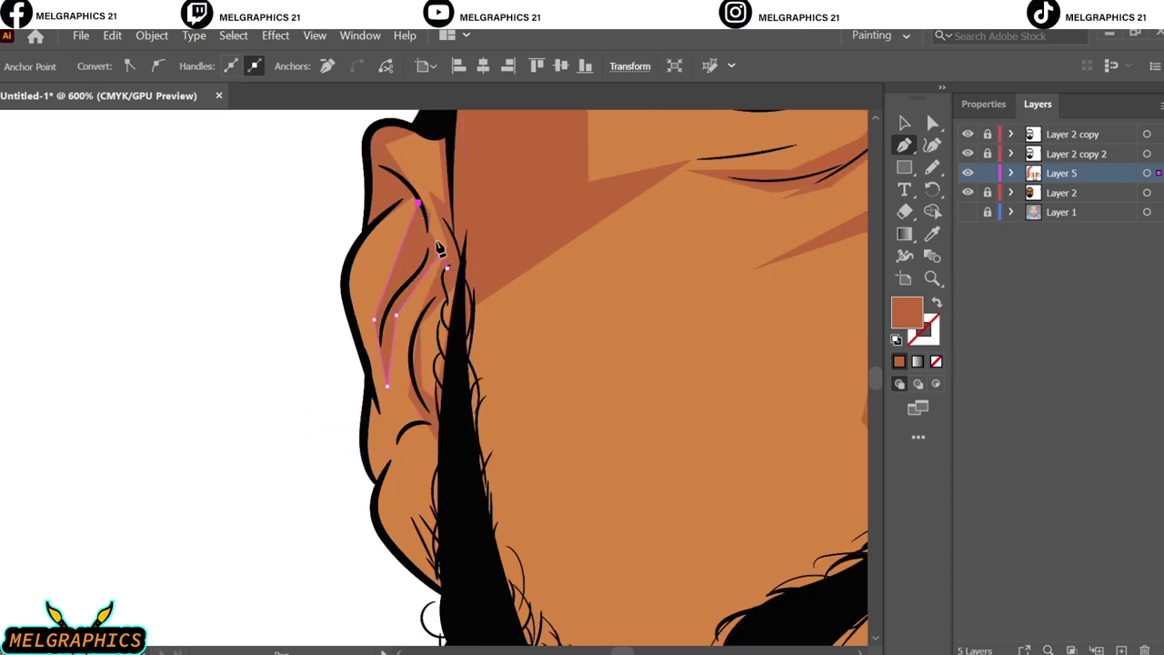
Step: Trace a lower ear shadow down the ear's outer edge toward the beard
scroll(389, 356, "down", 3)
left_click(397, 333)
left_click(379, 337)
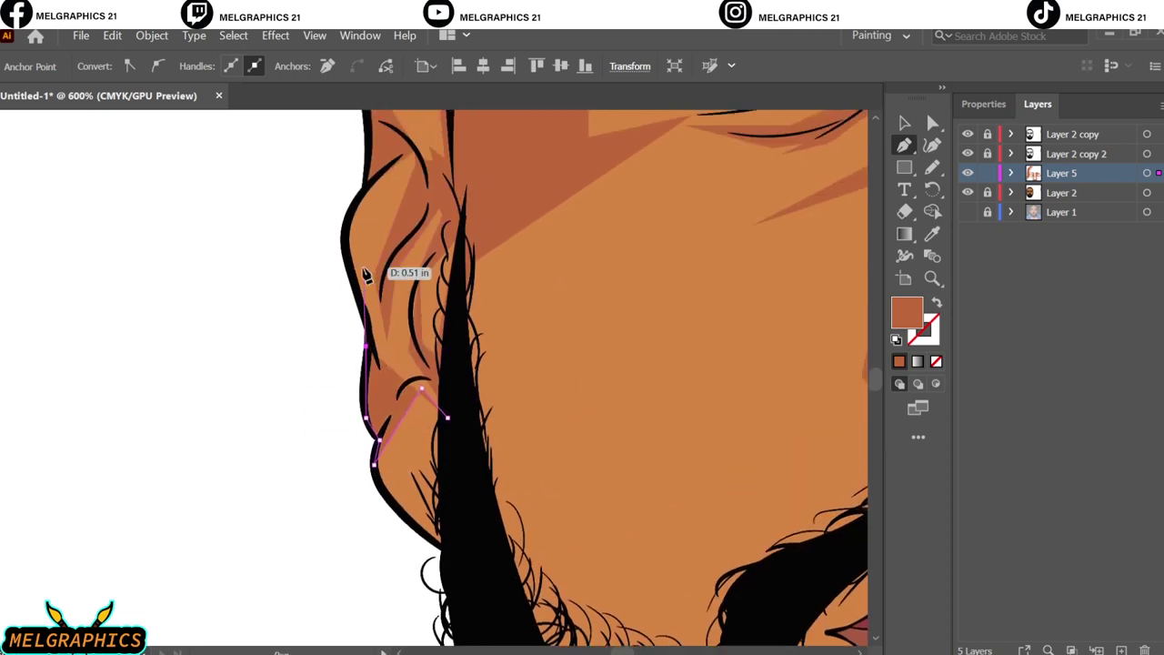
scroll(364, 272, "up", 2)
left_click(464, 384)
left_click(435, 377)
scroll(456, 422, "down", 1)
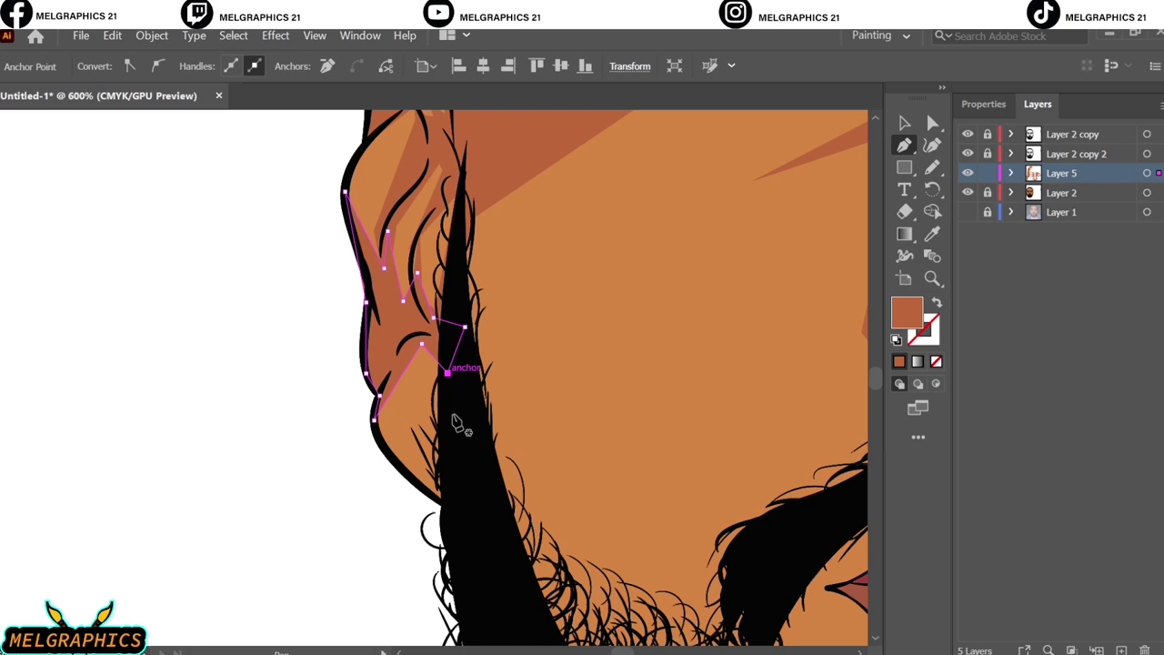
left_click(405, 475)
left_click(461, 524)
key("ctrl+minus")
Step: Begin a zig-zag cheek shadow under the left eye with jagged anchors
key("p")
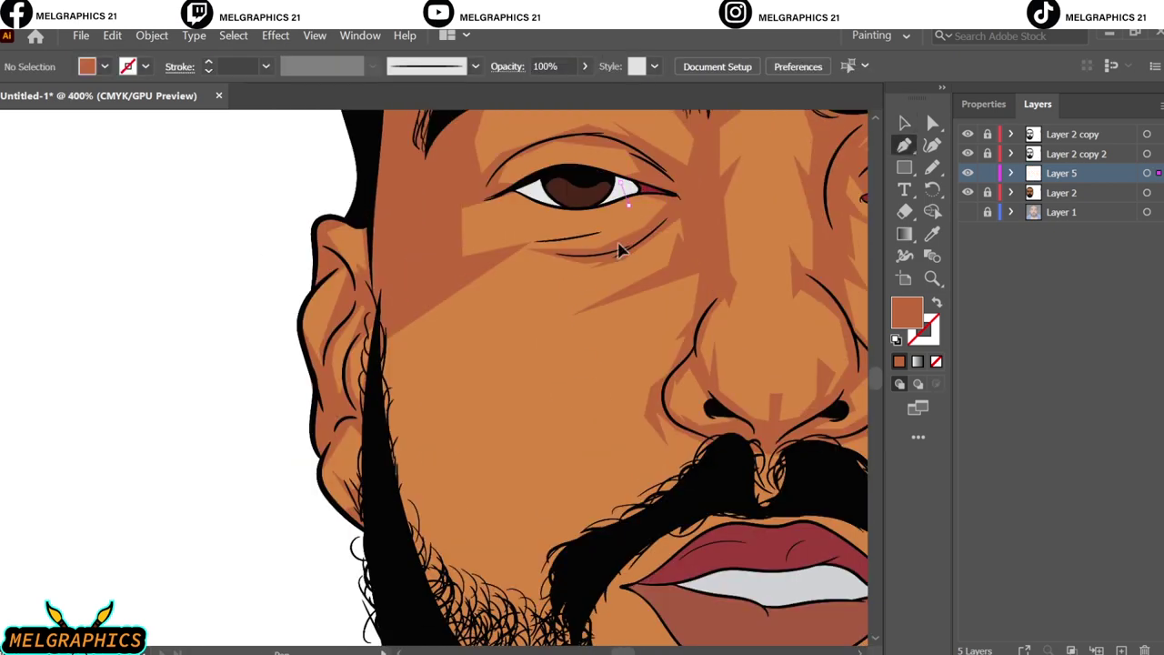
left_click(507, 250)
left_click(608, 223)
left_click(673, 213)
left_click(629, 205)
scroll(400, 202, "down", 1)
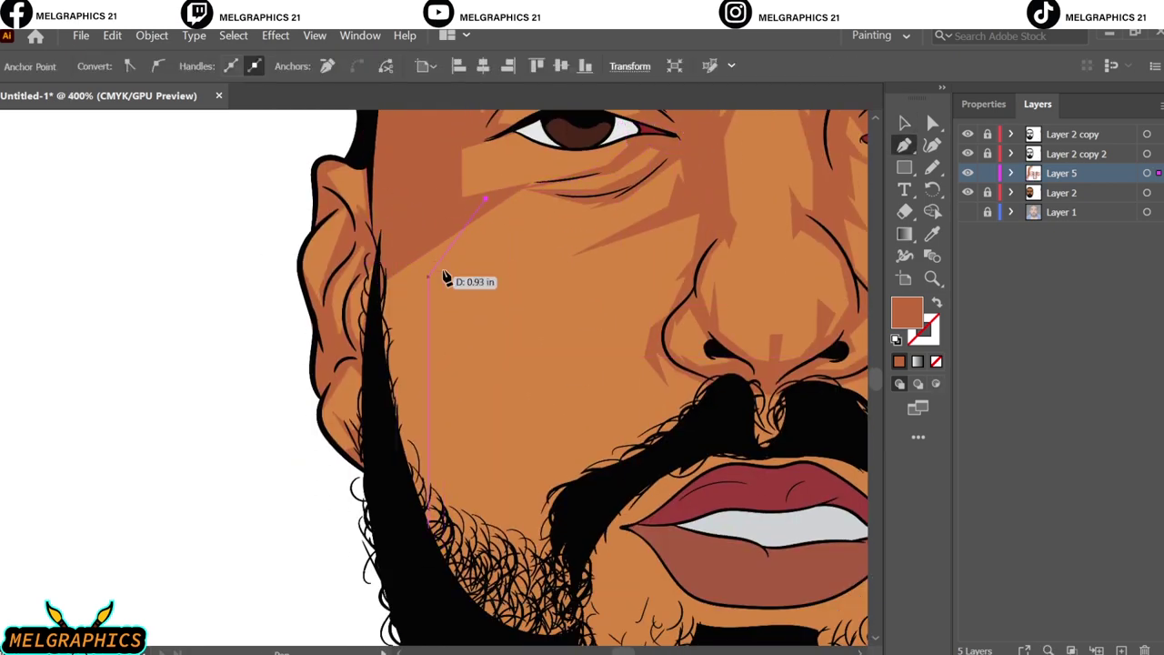
left_click(457, 394)
left_click(494, 460)
left_click(524, 334)
left_click(524, 457)
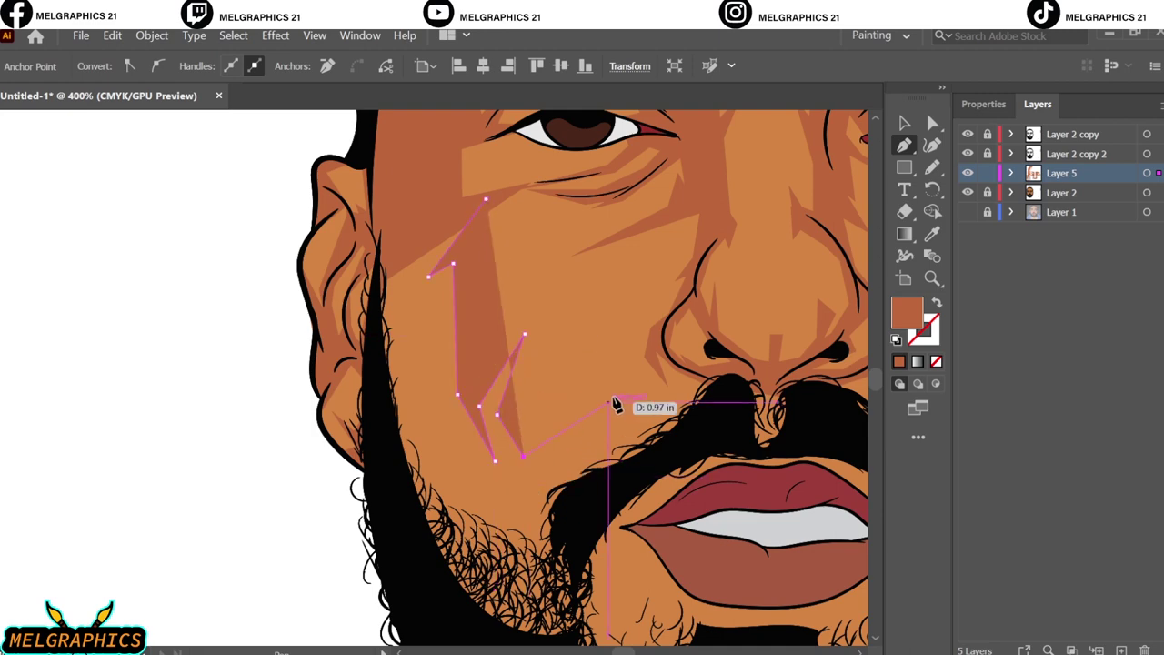
left_click(596, 404)
left_click(534, 488)
Step: Run the cheek shading down the beard, close it back up the jaw, and fit the artboard
left_click(552, 517)
left_click(586, 549)
scroll(558, 519, "down", 2)
scroll(385, 364, "up", 2)
left_click(373, 404)
left_click(378, 202)
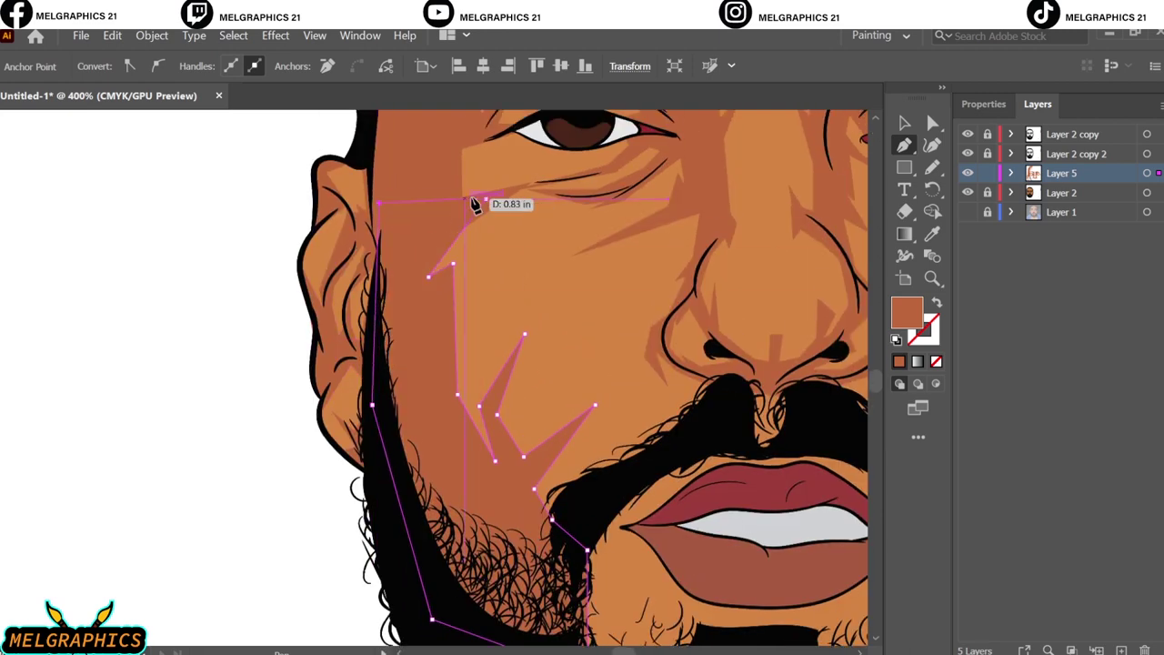
left_click(260, 391, "ctrl")
key("ctrl+0")
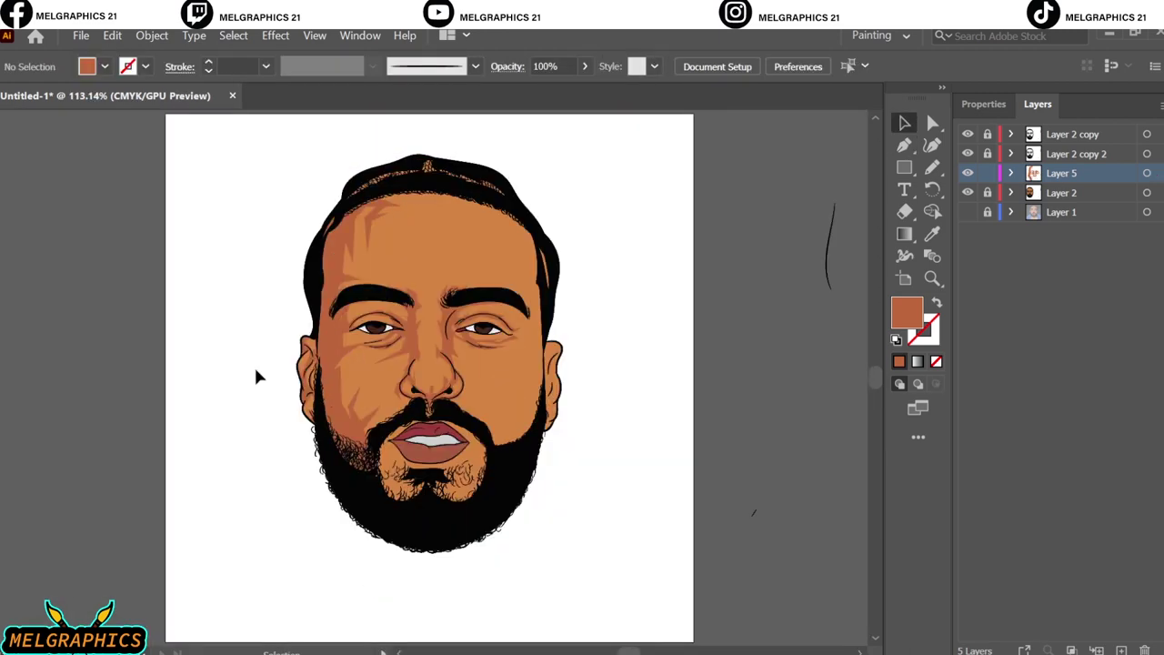
Step: Draw shading along the left mustache edge and across the upper lip
key("p")
left_click(443, 495, "ctrl")
left_click(427, 350)
left_click(431, 389)
left_click(359, 426)
left_click(339, 446)
left_click(280, 470)
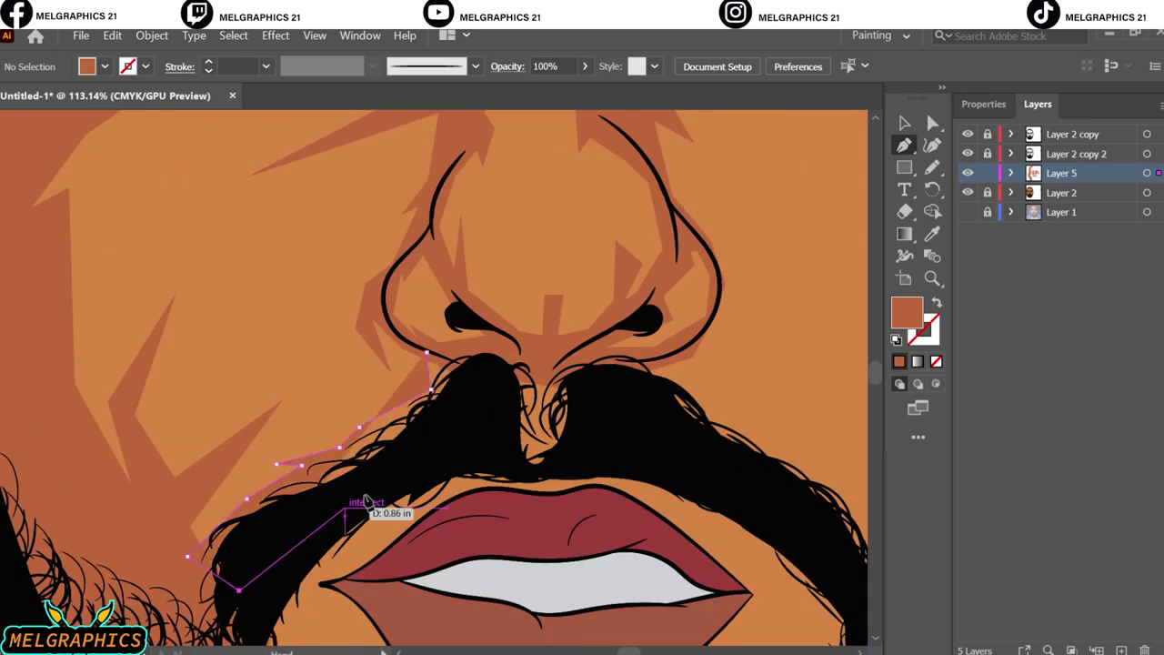
left_click(377, 506)
left_click(558, 391)
left_click(599, 355)
left_click(577, 521)
left_click(520, 486)
scroll(482, 467, "down", 5)
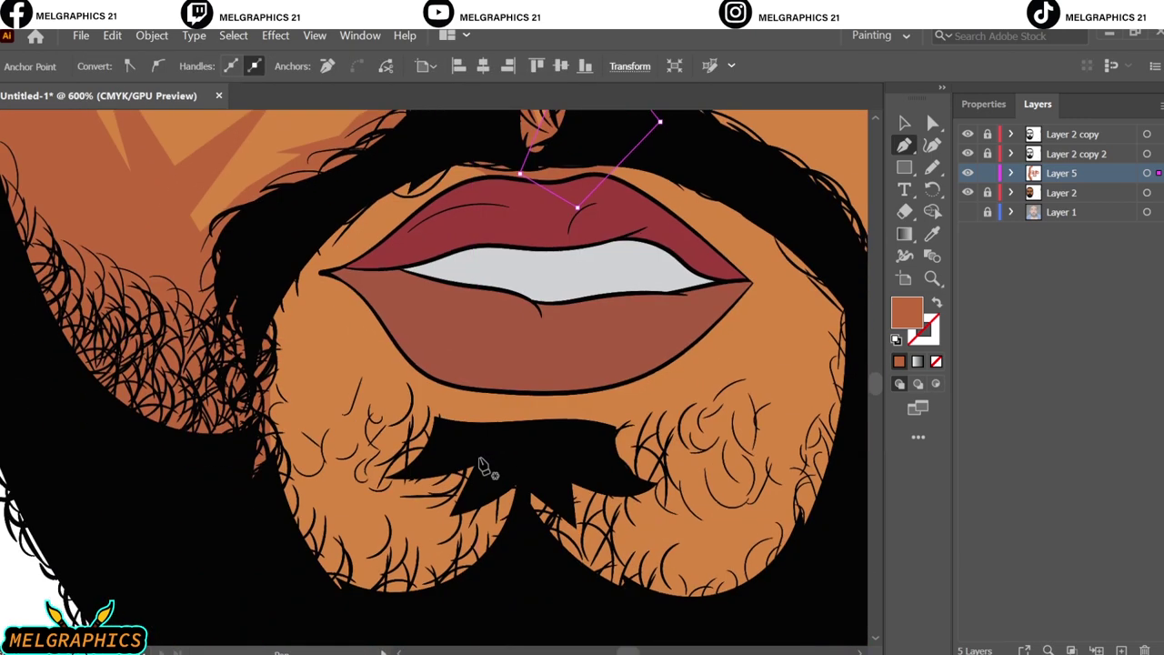
Step: Add a closed shadow from the left lip corner to the chin and on the cheek beside the mouth
left_click(332, 271)
left_click(286, 368)
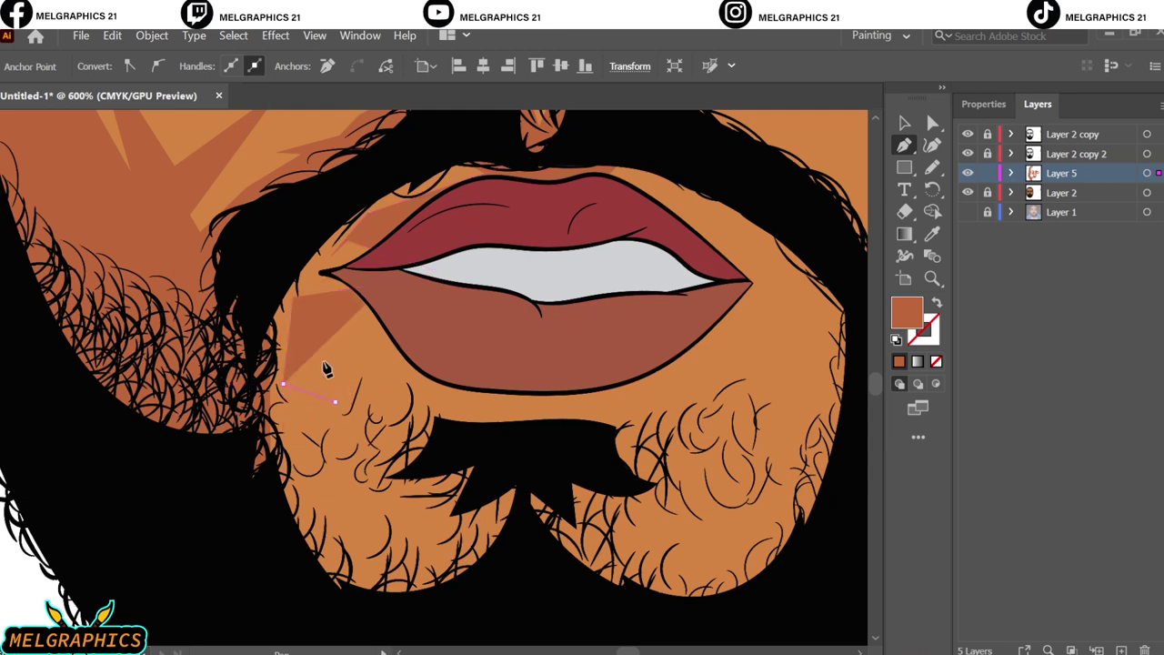
left_click(407, 387)
left_click(505, 409)
left_click(429, 459)
left_click(293, 495)
left_click(240, 487)
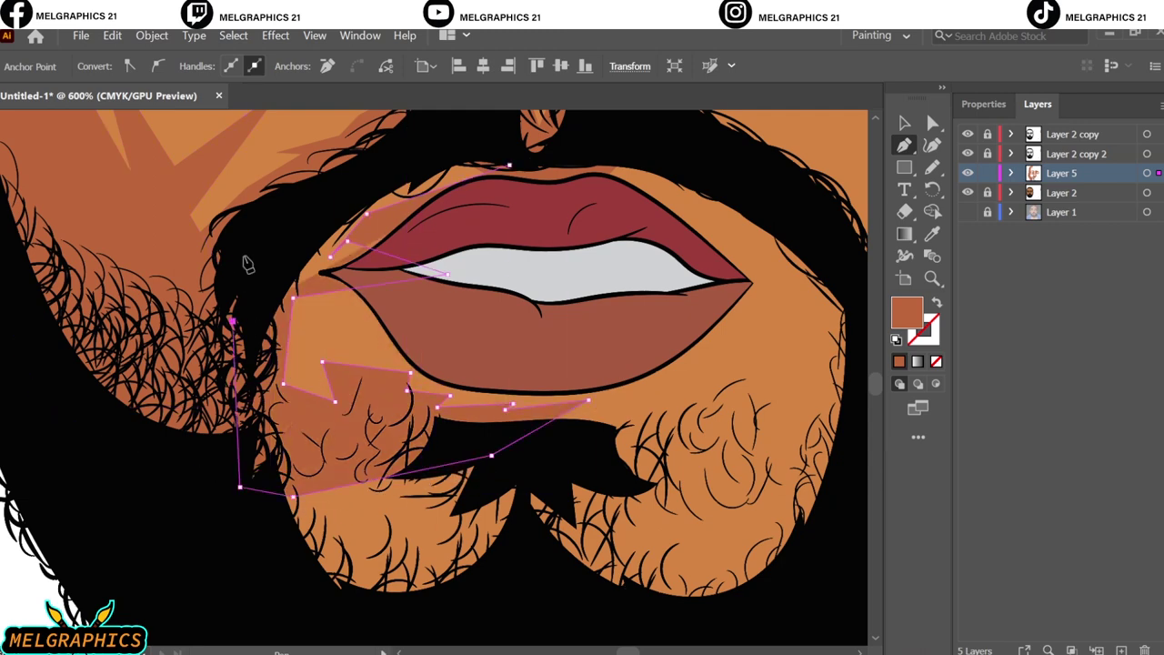
left_click(233, 320)
left_click(244, 258)
left_click(330, 185)
left_click(430, 459)
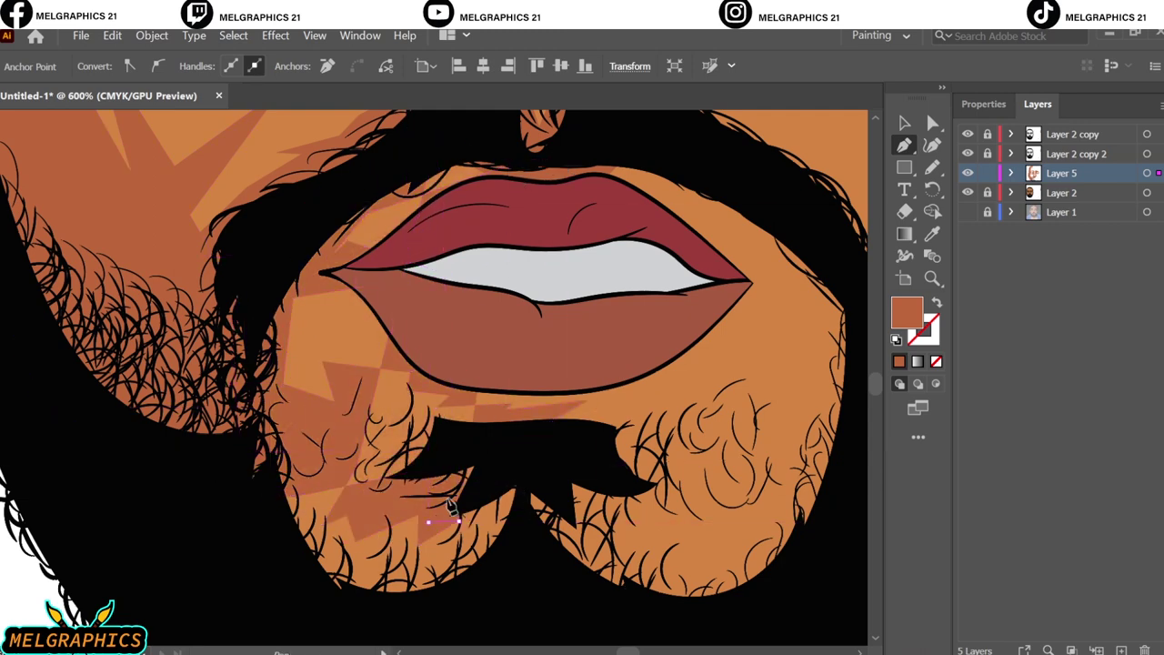
Step: Trace chin shading up the left cheek, then fit the artboard in view
left_click(535, 581)
left_click(372, 612)
left_click(268, 590)
left_click(261, 516)
left_click(228, 384)
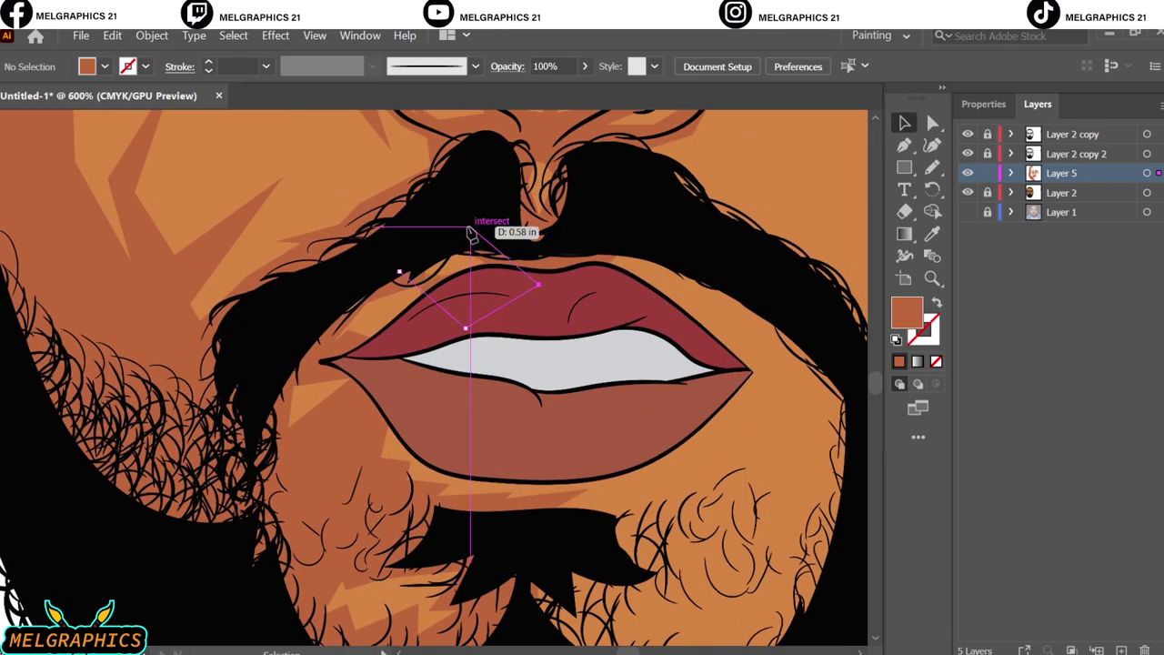
left_click(471, 234)
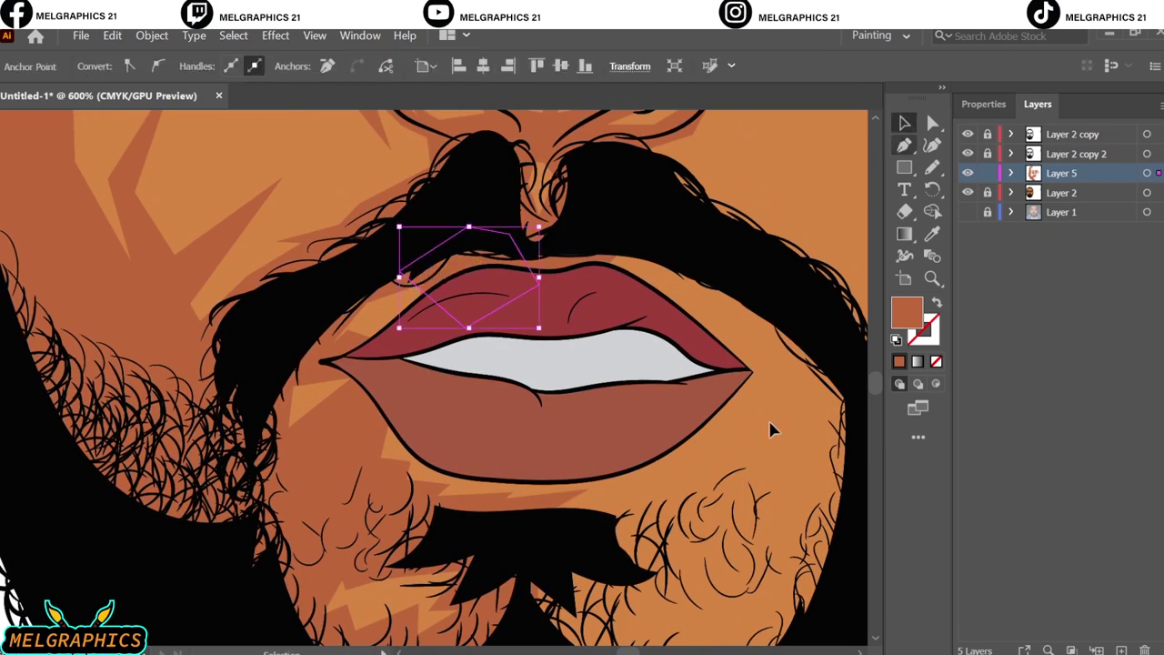
key("ctrl+0")
Step: Outline a closed chin shading patch and another shading shape beside the chin
scroll(477, 479, "up", 5)
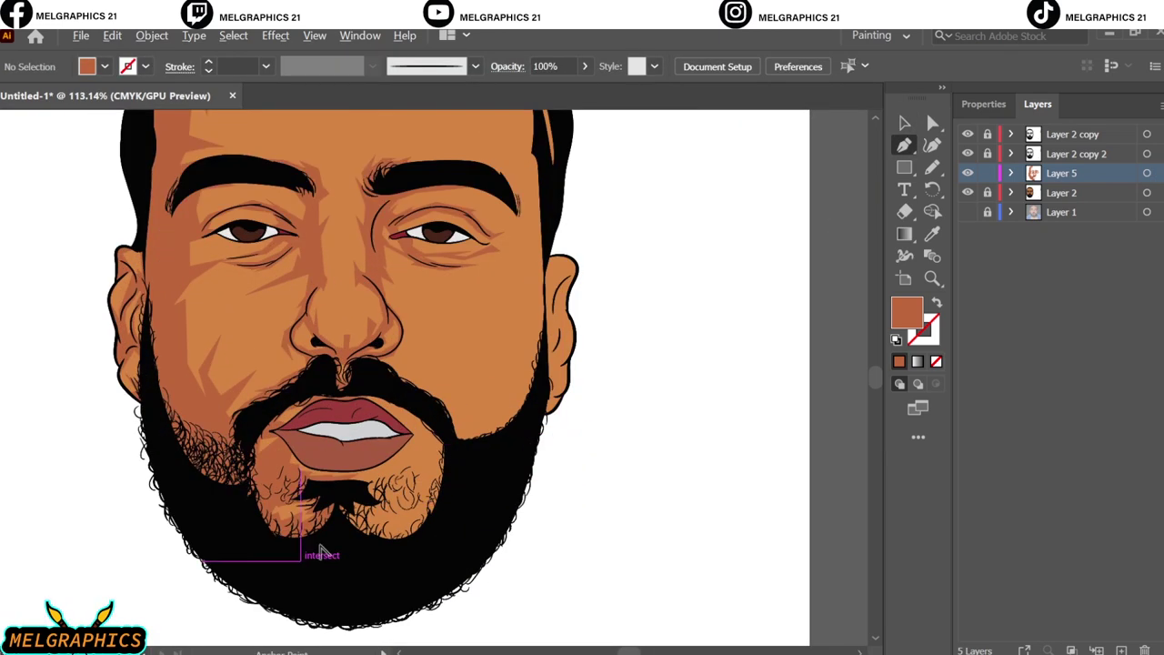
left_click(318, 522)
left_click(389, 488)
left_click(484, 494)
left_click(414, 514)
left_click(380, 565)
left_click(318, 522)
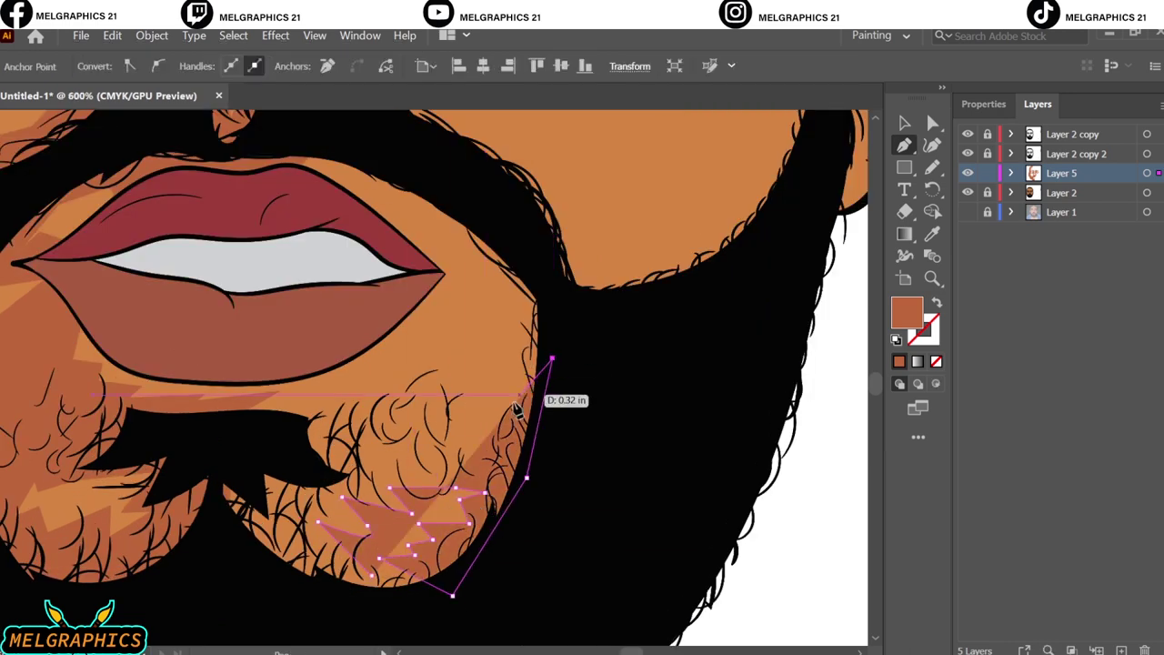
left_click(228, 414)
left_click(220, 516)
left_click(389, 577)
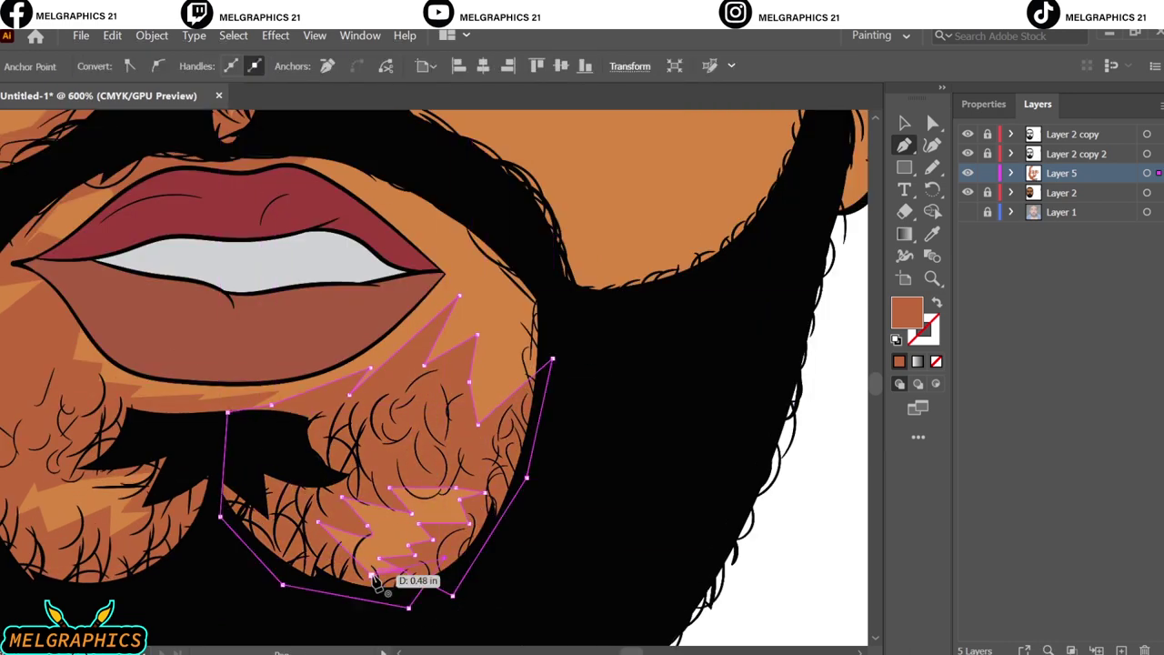
scroll(442, 480, "up", 5)
Step: Draw a closed shading shape above the upper lip near the mouth corner
left_click(668, 498)
left_click(681, 525)
left_click(724, 571)
left_click(689, 434)
left_click(552, 359)
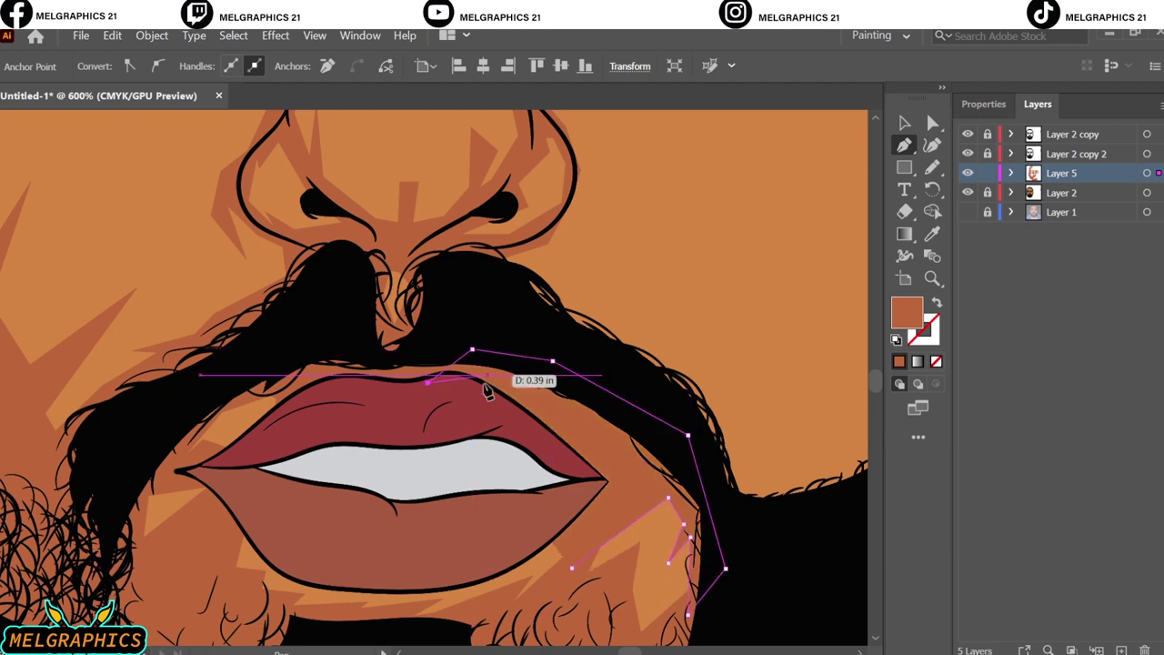
left_click(471, 459)
left_click(630, 459)
left_click(571, 567)
Step: Start a darker shading path beside the nose with the Pen tool
key("ctrl+shift+a")
key("ctrl+0")
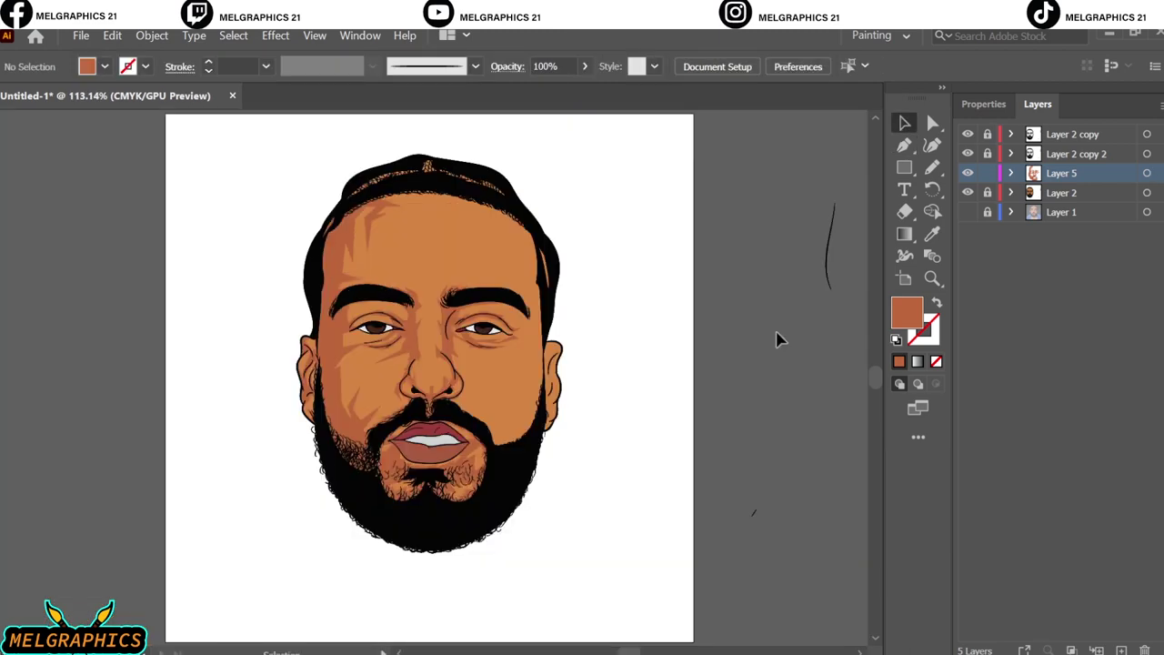
key("p")
scroll(475, 374, "up", 5)
left_click(340, 344)
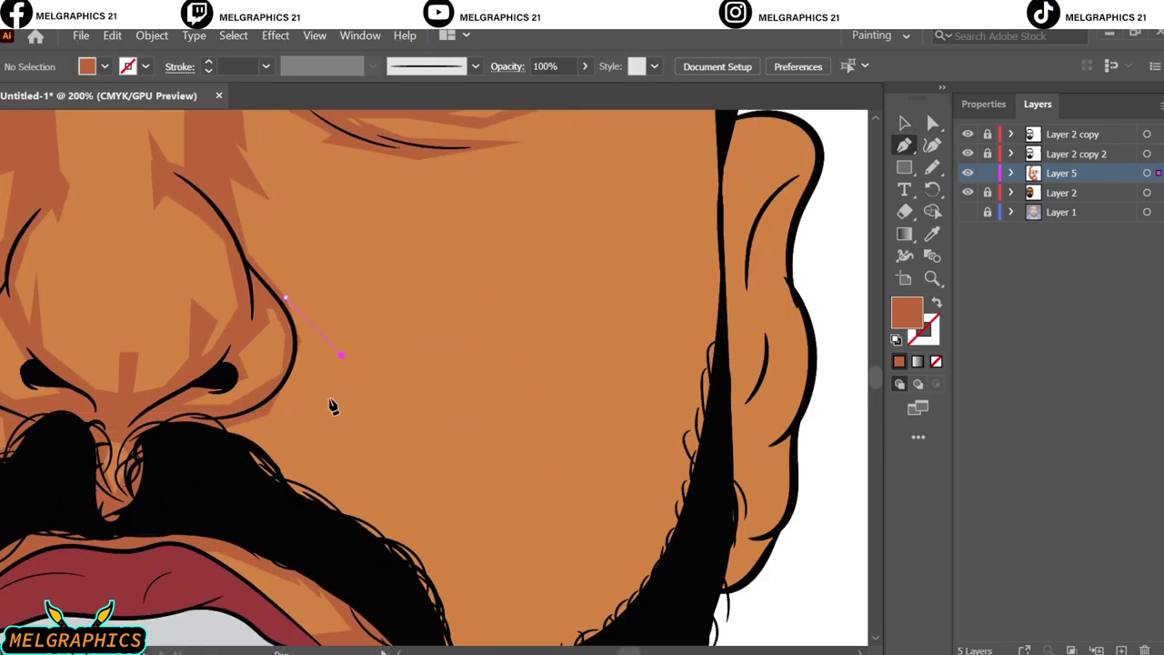
left_click(323, 407)
left_click(326, 336)
left_click(288, 304)
Step: Continue the shading zig-zag across the right cheek, along the beard and jaw, and close it
scroll(462, 501, "right", 3)
scroll(552, 446, "up", 3)
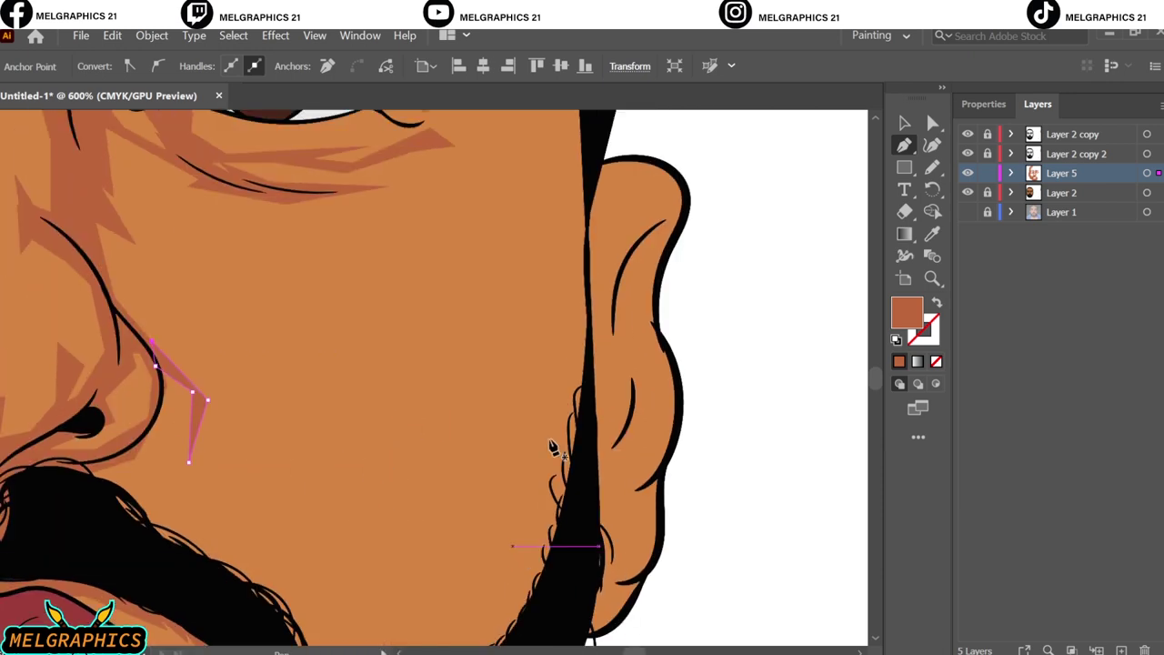
left_click(542, 334)
left_click(515, 349)
left_click(366, 362)
scroll(372, 373, "down", 4)
left_click(420, 270)
left_click(376, 394)
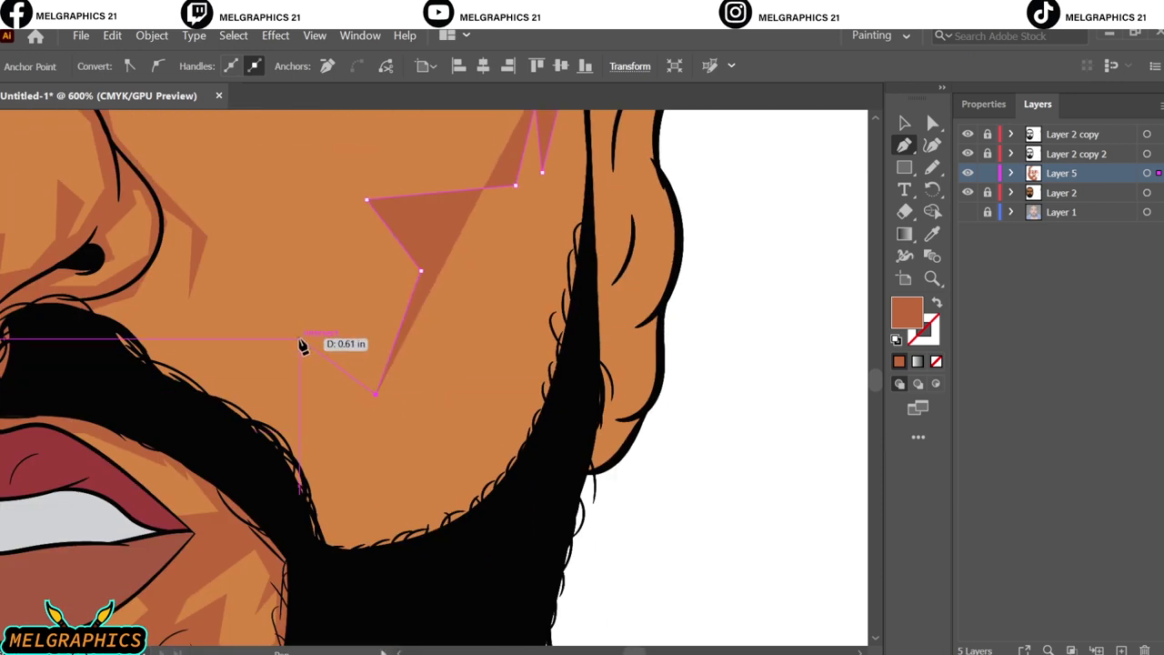
left_click(288, 512)
left_click(332, 577)
left_click(519, 535)
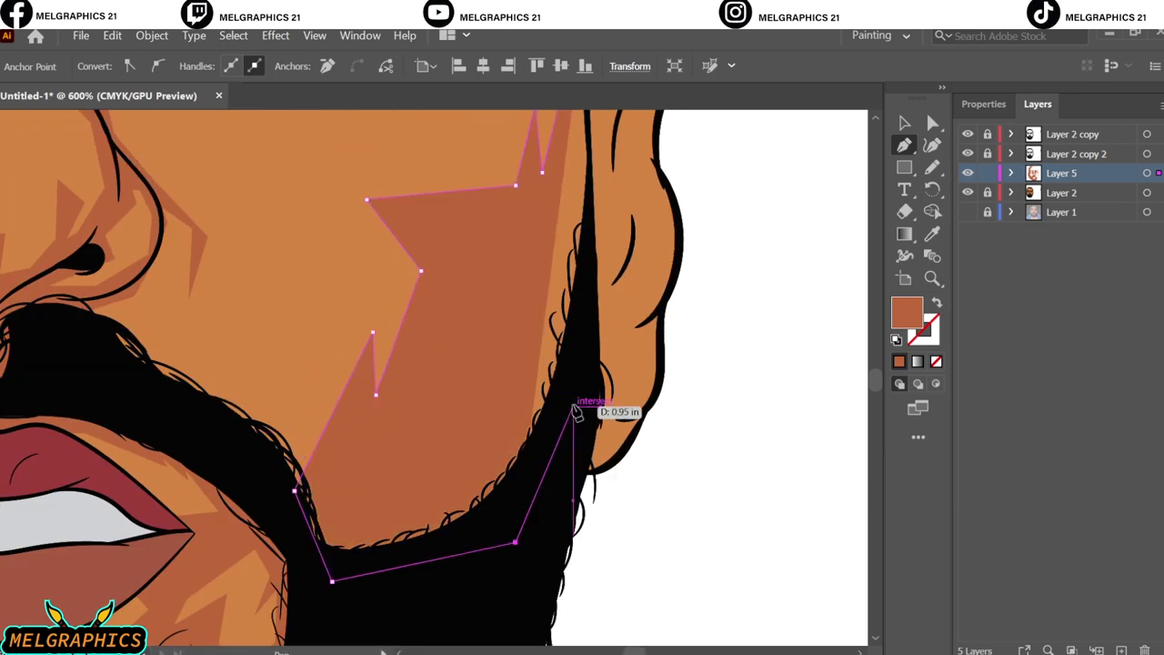
left_click(576, 408)
Step: Draw a closed shading shape inside the right ear reaching to the hair edge
scroll(582, 364, "up", 6)
scroll(588, 238, "right", 3)
scroll(546, 228, "down", 1)
left_click(539, 238)
left_click(534, 270)
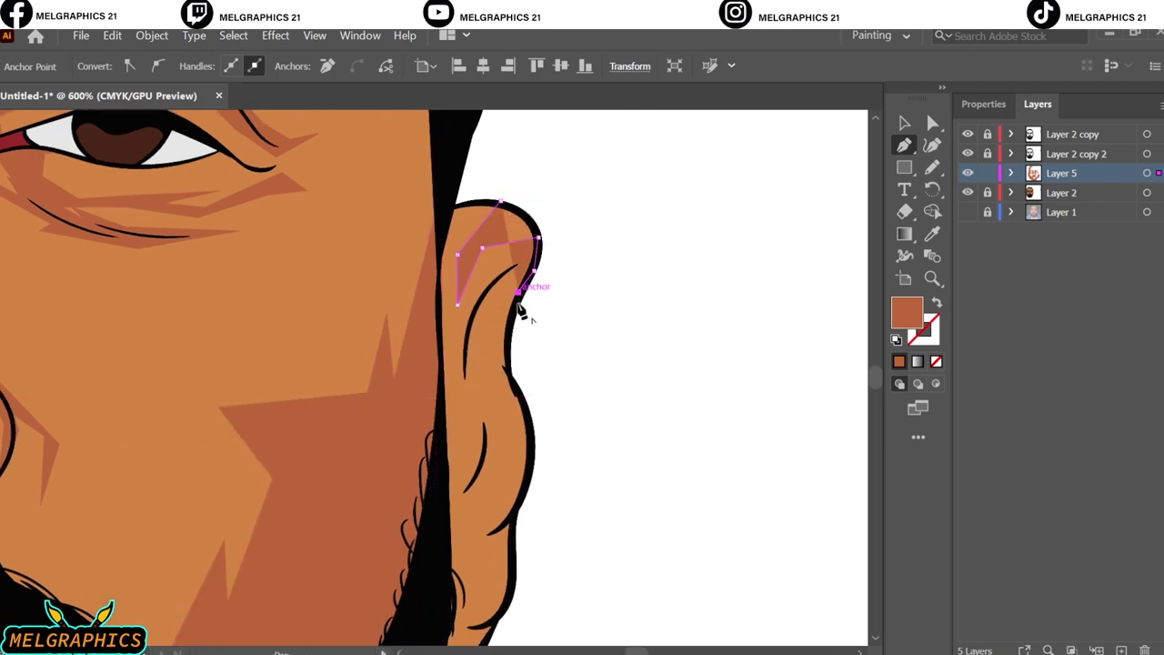
left_click(440, 446)
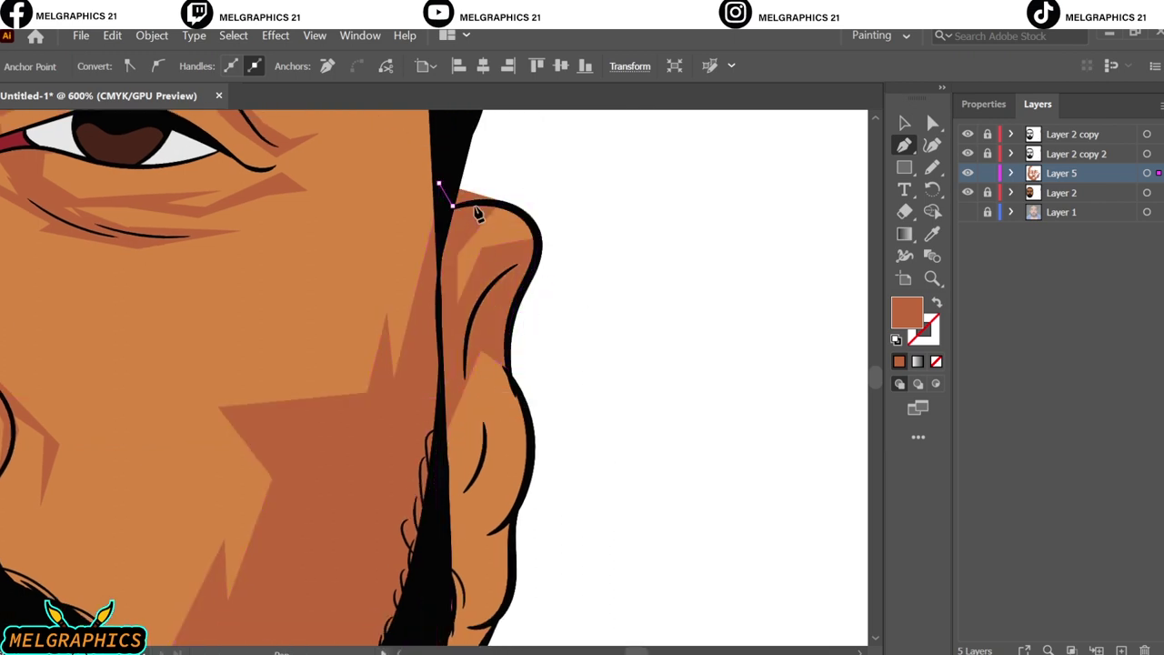
scroll(476, 216, "down", 4)
left_click(487, 328)
left_click(442, 394)
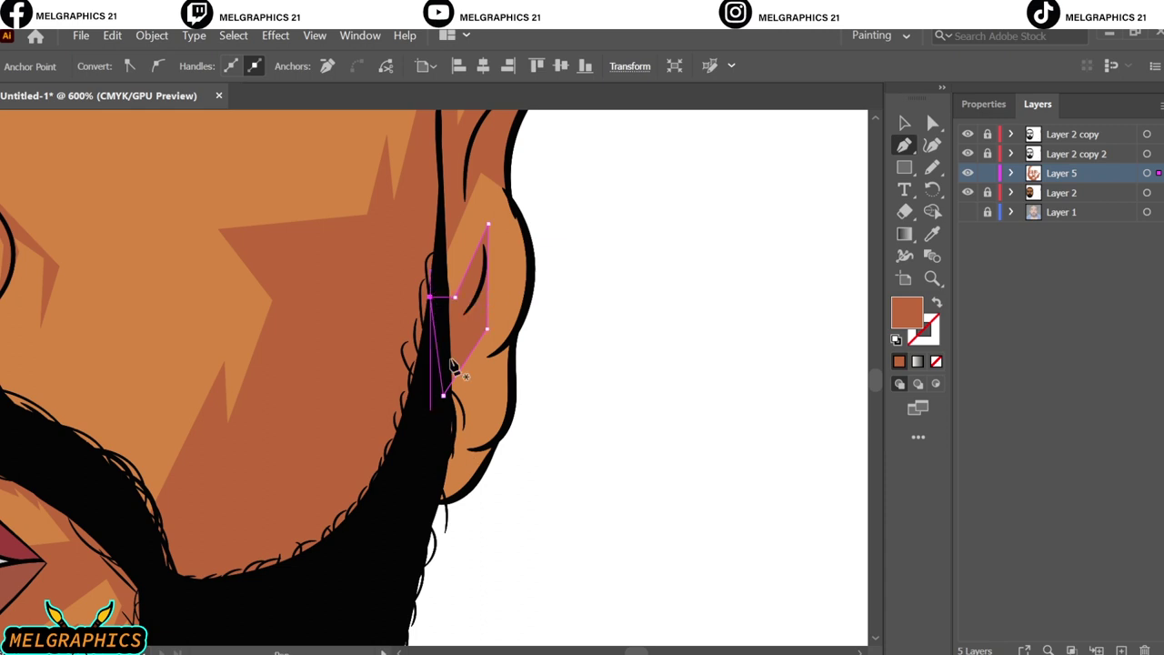
key("ctrl+0")
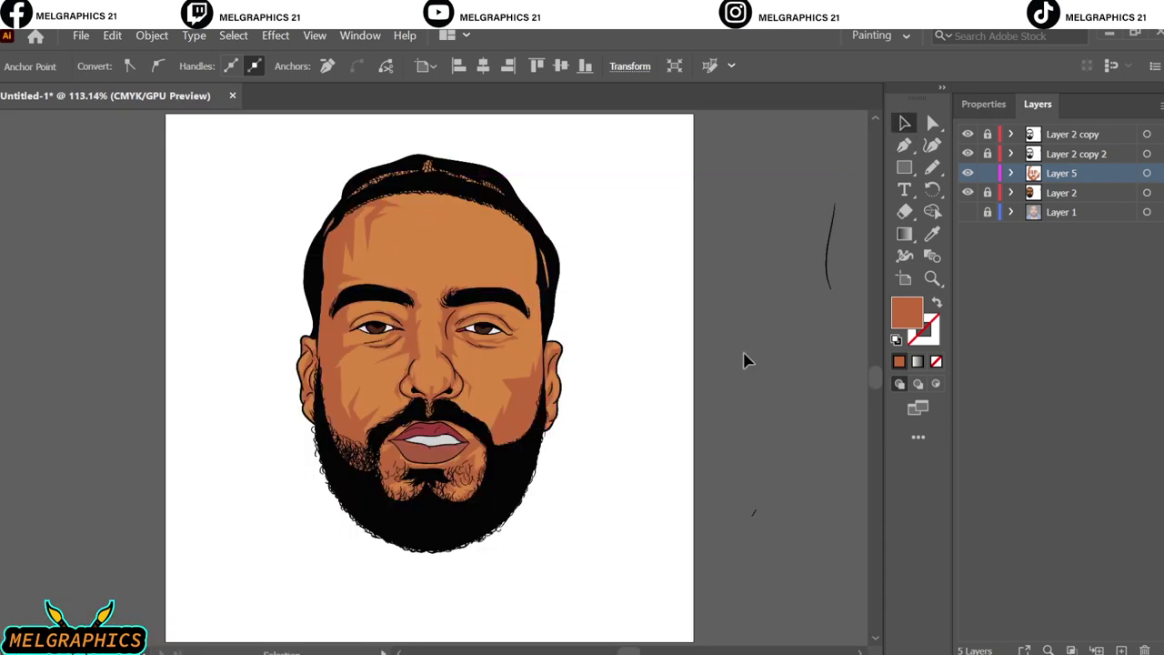
left_click(743, 361)
Step: Outline shading along the forehead and temple, down to the eye corner
key("p")
scroll(476, 211, "up", 2, "alt")
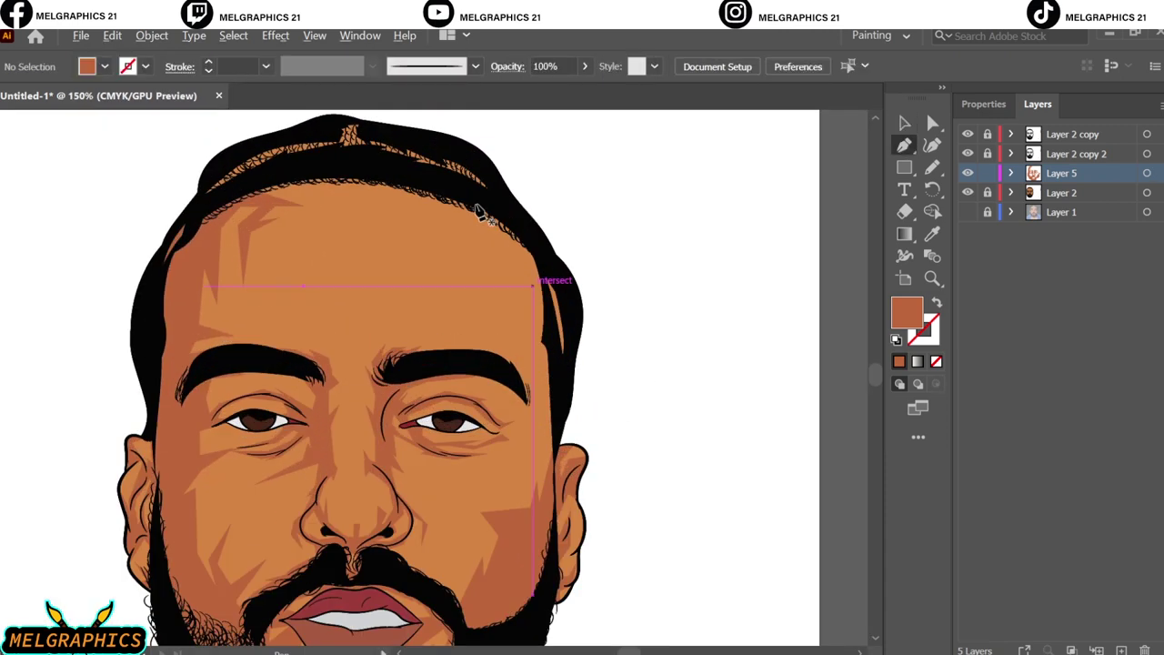
left_click(455, 270)
left_click(482, 326)
left_click(448, 360)
left_click(501, 375)
left_click(561, 394)
scroll(556, 382, "down", 2)
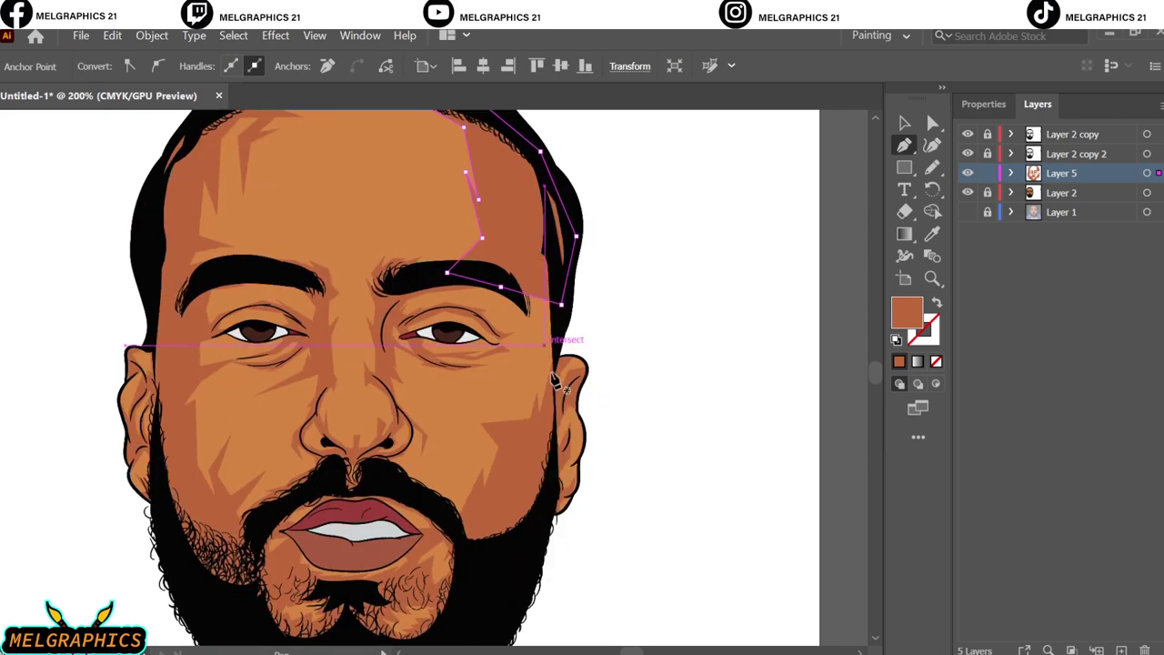
scroll(556, 382, "up", 3, "alt")
left_click(415, 160)
left_click(416, 337)
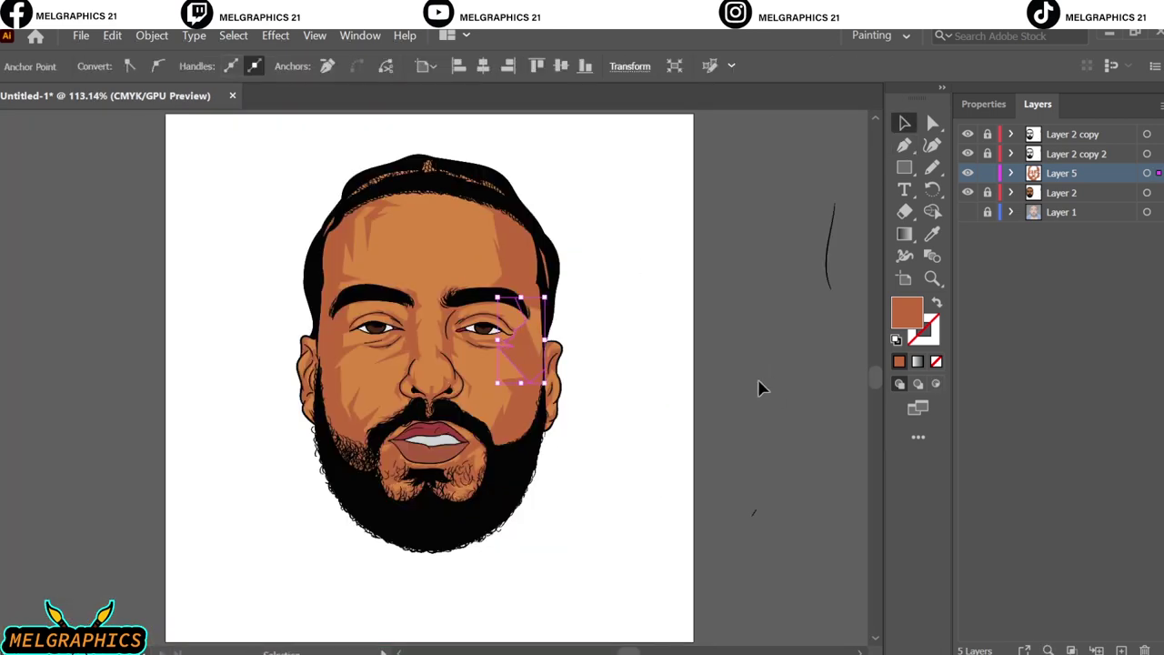
Step: Draw shading from the cheek up toward the brow, then add a new Layer 6
scroll(514, 409, "up", 3, "alt")
left_click(563, 486)
left_click(510, 348)
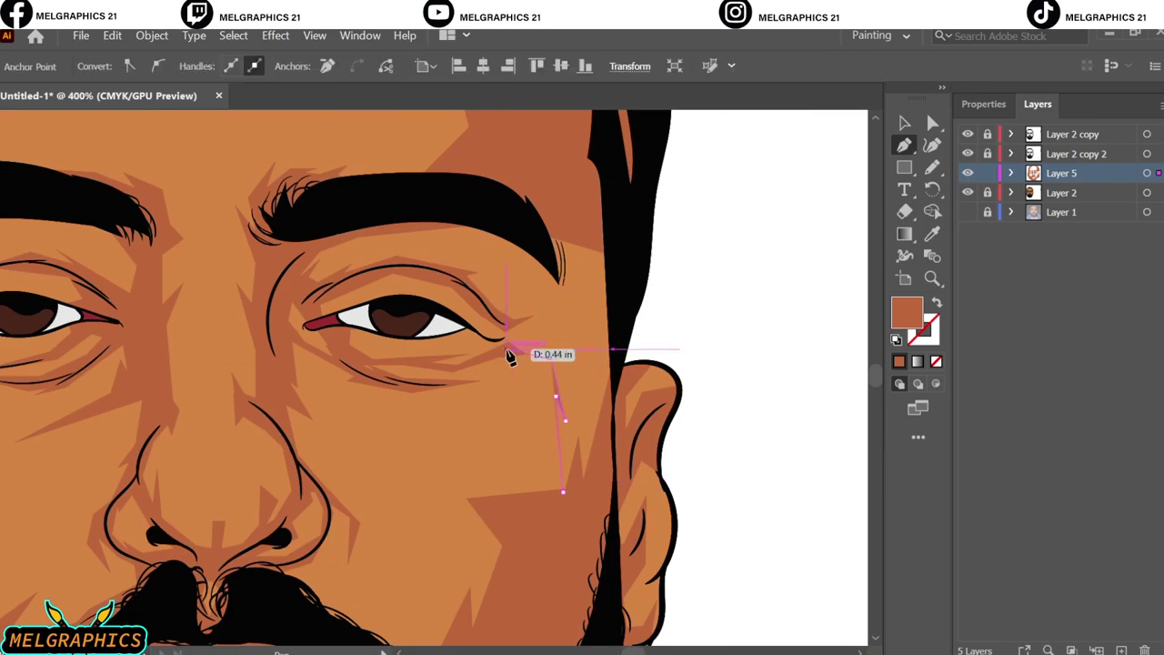
left_click(481, 281)
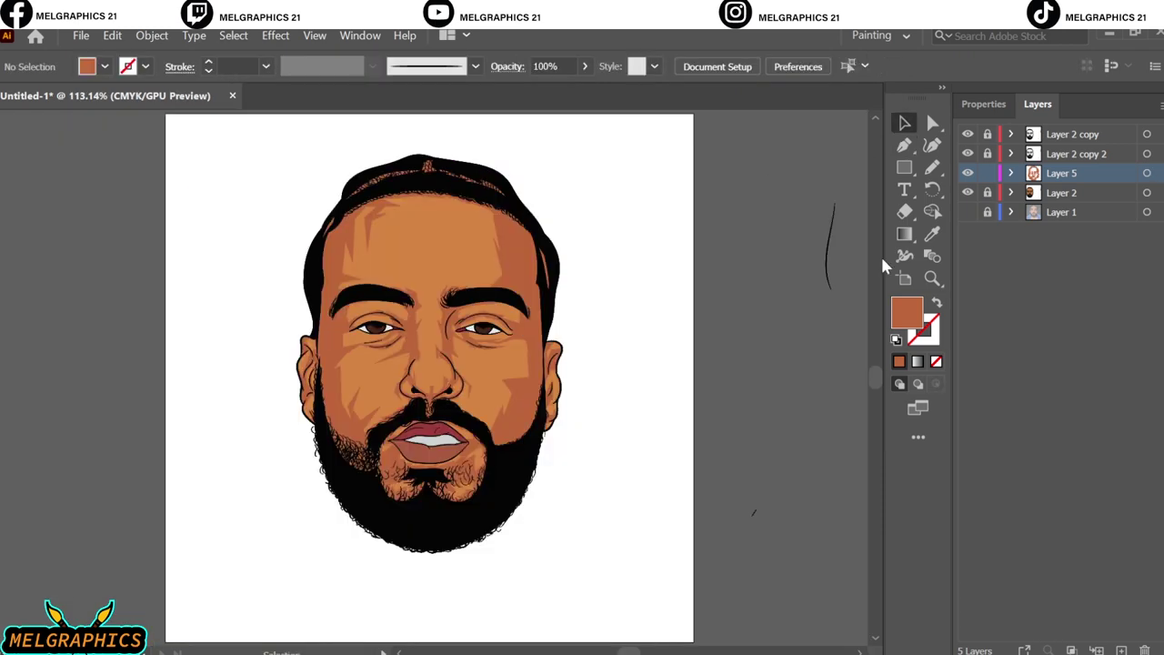
key("ctrl+l")
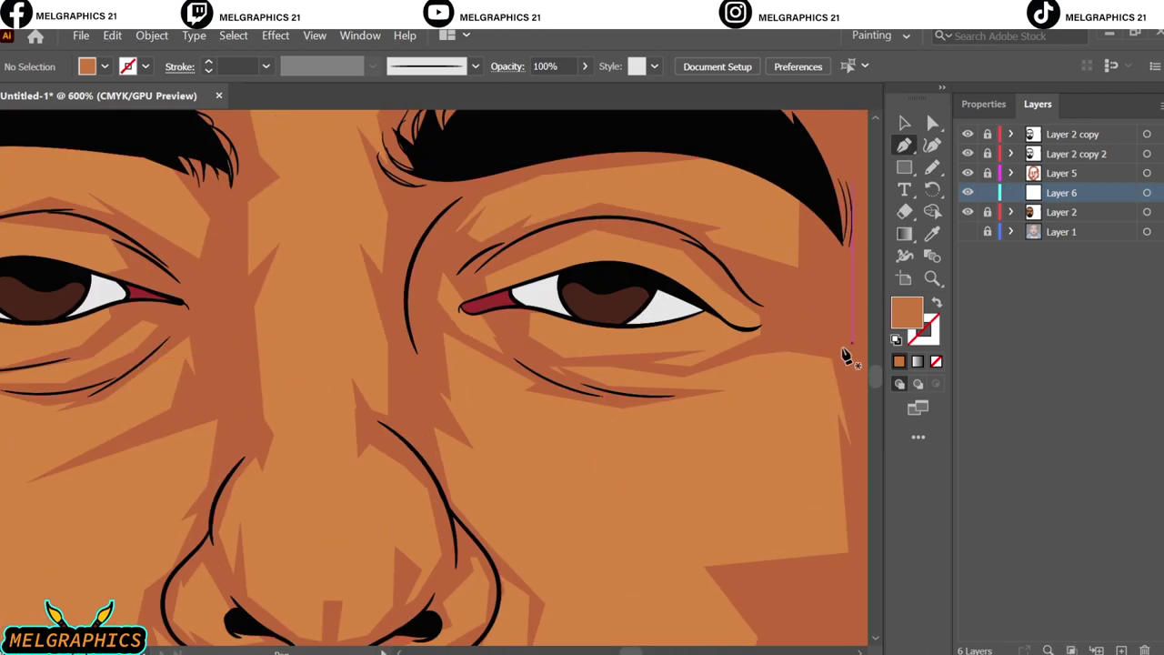
Step: Outline a closed shading shape under the right eye
left_click(512, 430)
left_click(624, 500)
left_click(531, 495)
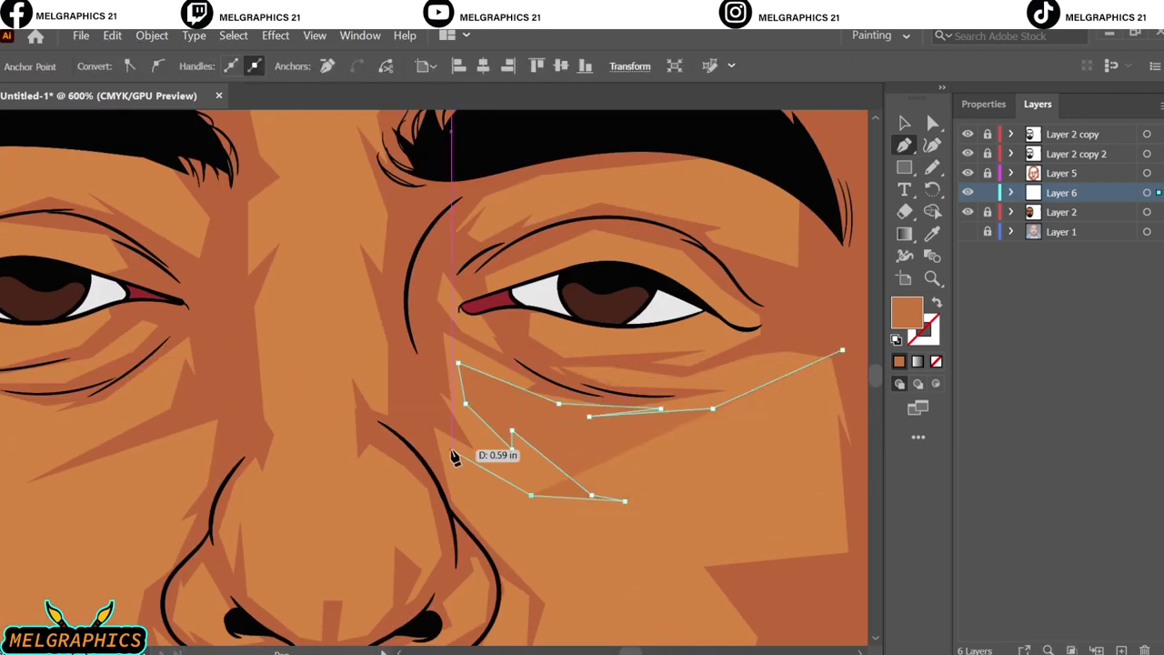
left_click(432, 420)
left_click(427, 268)
left_click(512, 343)
left_click(842, 349)
scroll(545, 409, "up", 5)
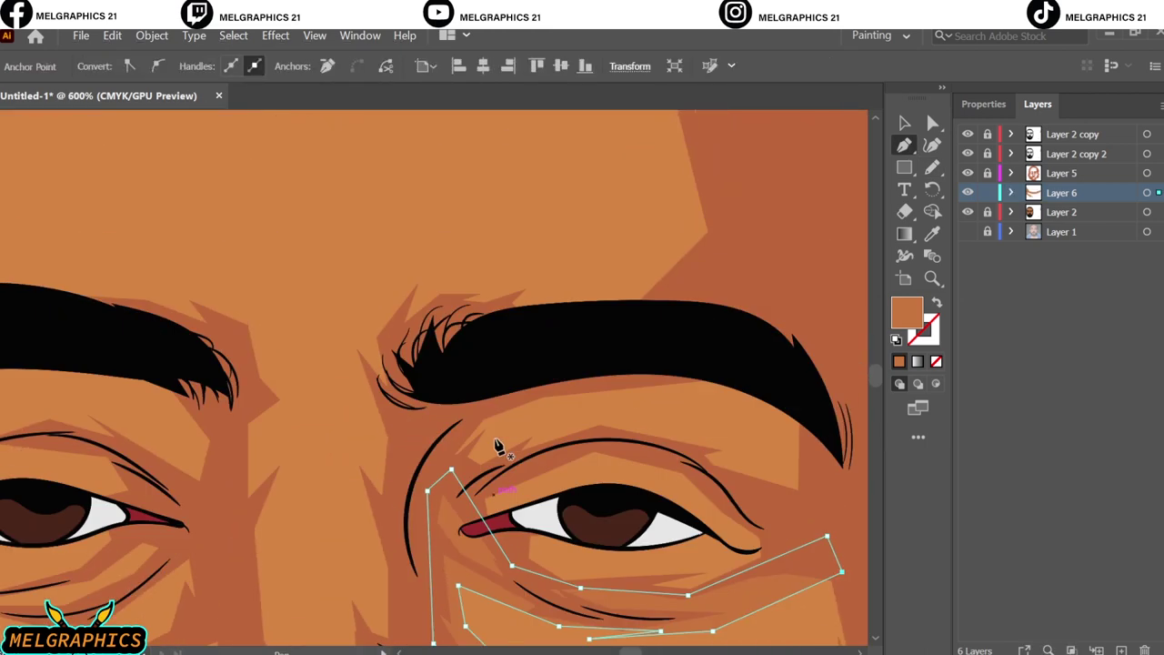
Step: Trace a shading shape along the lower lid wrapping around the outer eye corner
left_click(517, 566)
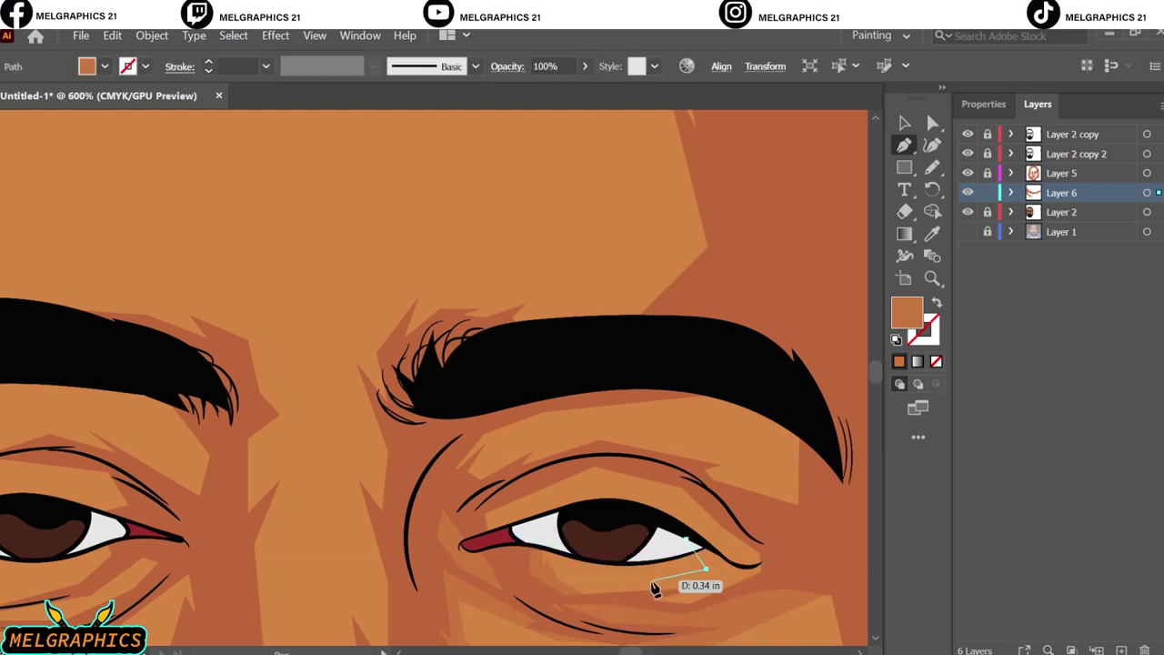
left_click(585, 587)
left_click(637, 590)
left_click(718, 610)
left_click(746, 521)
left_click(649, 472)
left_click(680, 476)
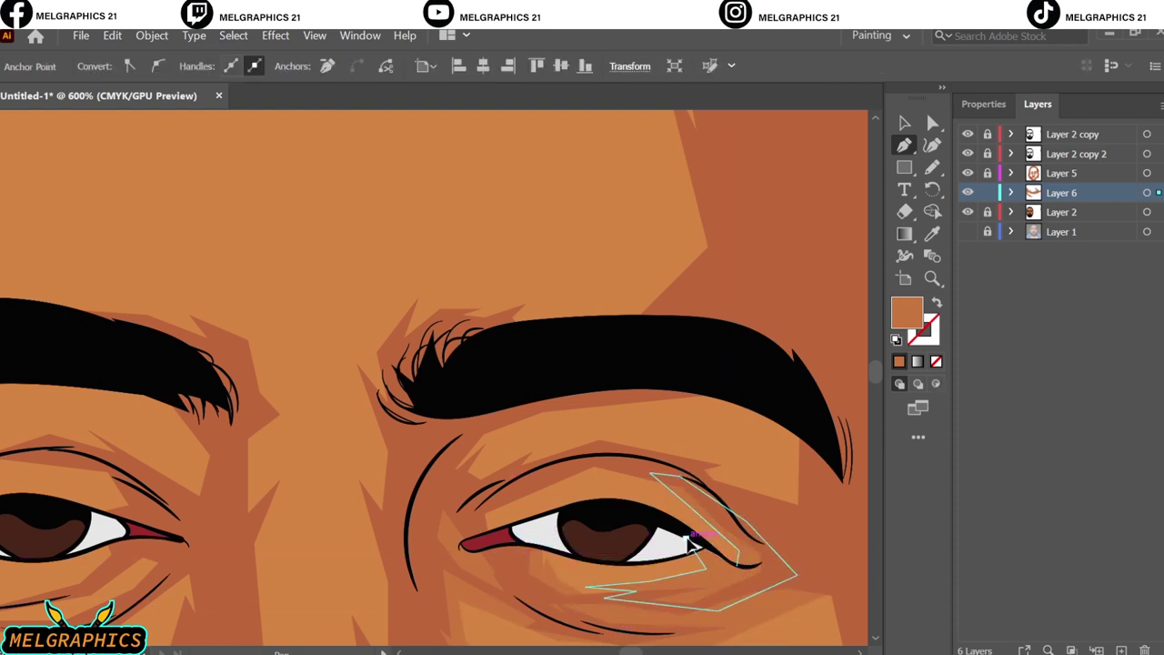
left_click(691, 543)
key("ctrl+shift+a")
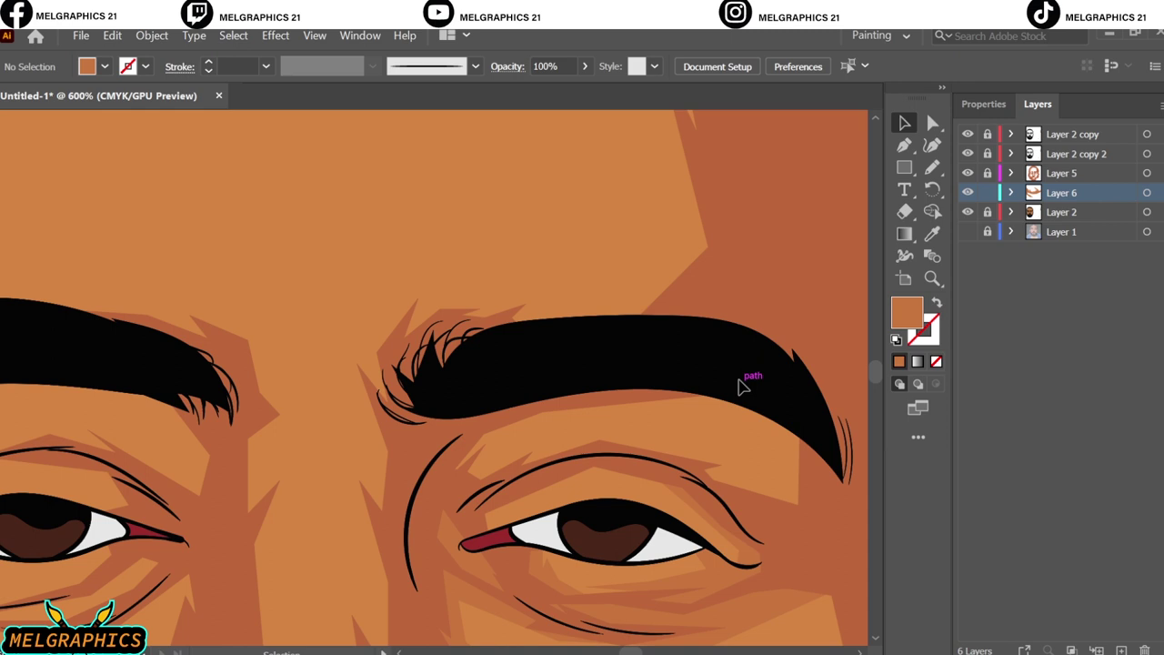
Step: Add a curved shape along the upper lid crease and start one below the brow
left_click(505, 520)
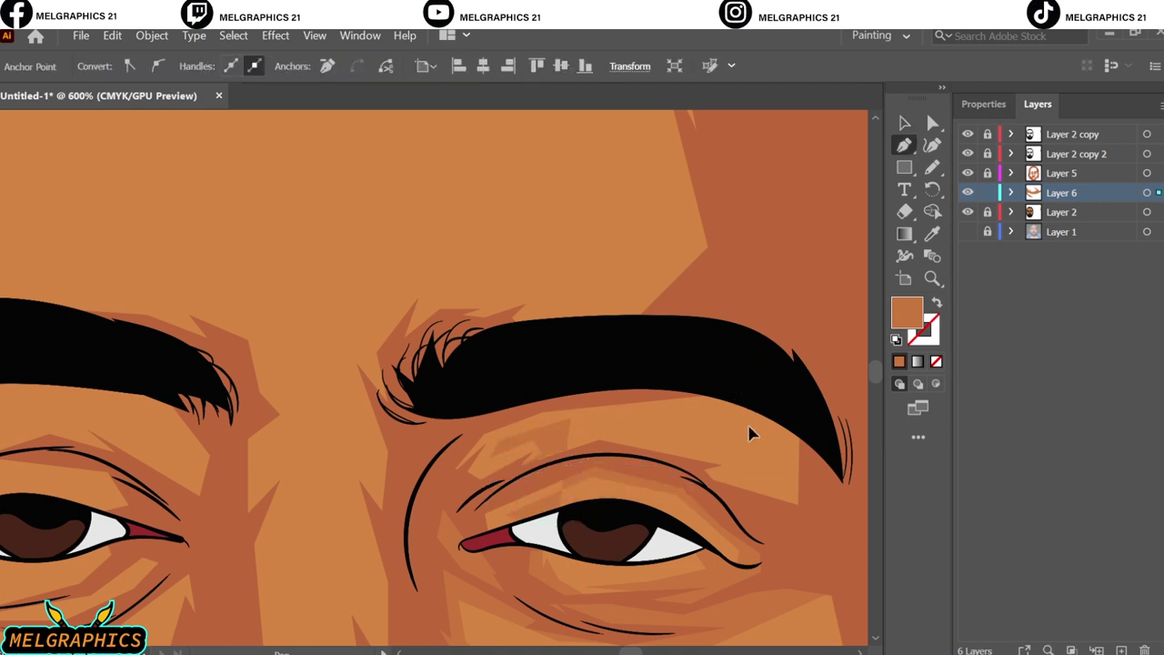
left_click_drag(697, 470, 757, 472)
left_click(446, 486)
left_click(522, 454)
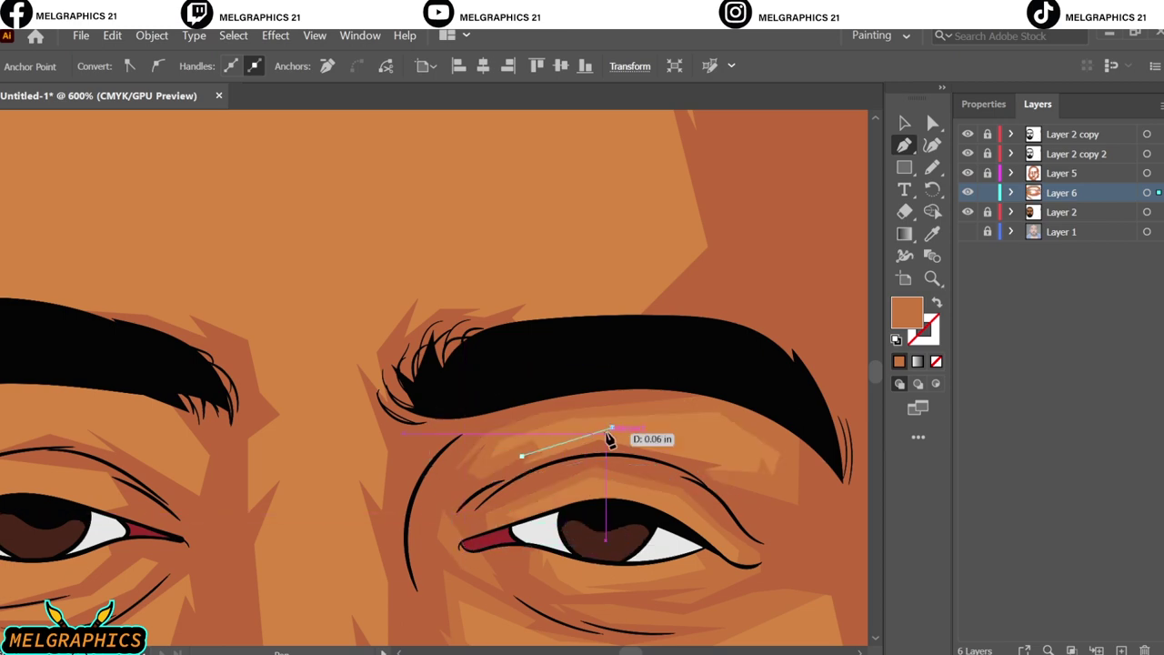
left_click(607, 431)
key("ctrl+shift+a")
Step: Begin a curved shading shape beside the nose, sweeping toward the moustache
key("ctrl+0")
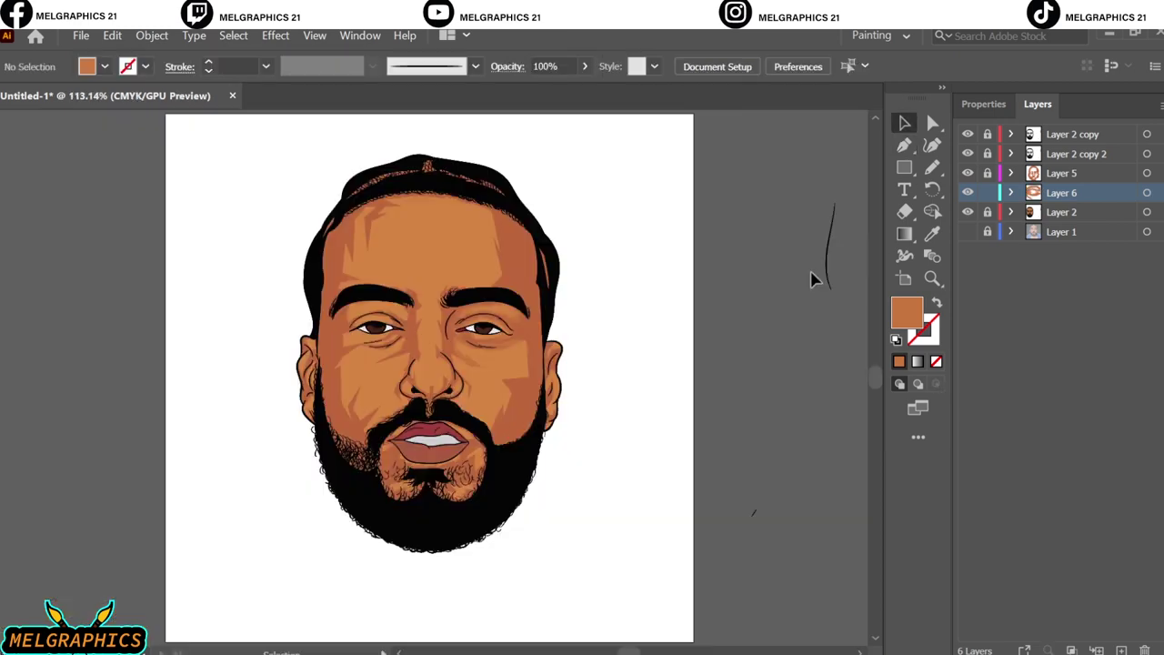
scroll(396, 421, "up", 3)
scroll(395, 421, "up", 5)
key("p")
left_click(278, 251)
left_click_drag(334, 342, 327, 375)
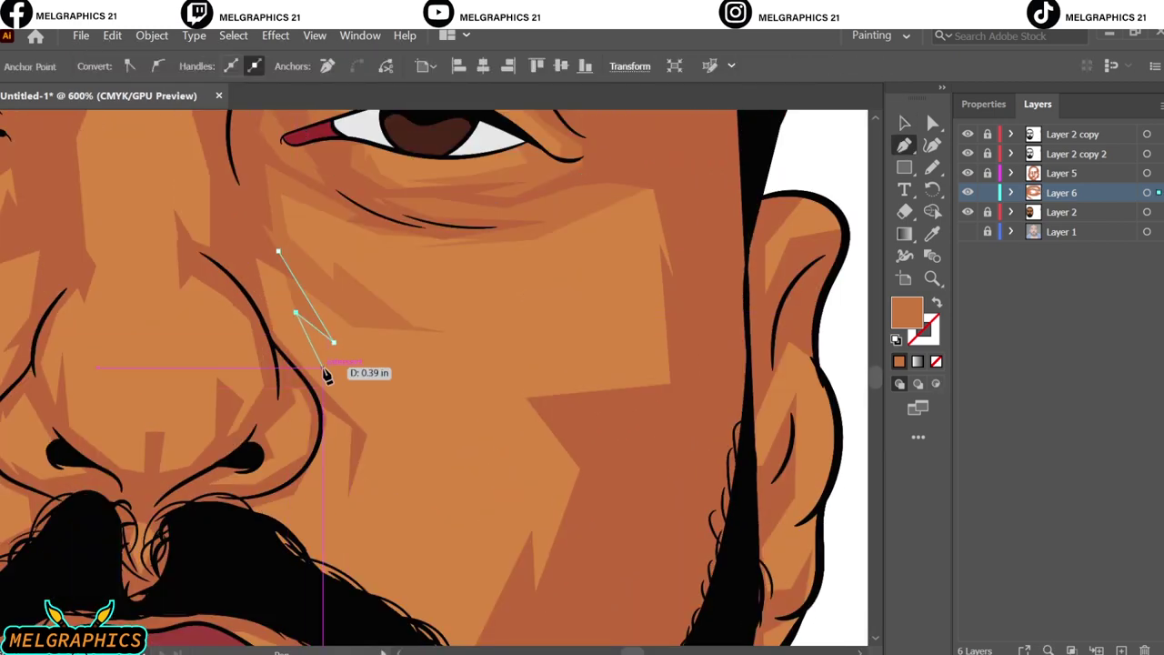
scroll(385, 351, "down", 4)
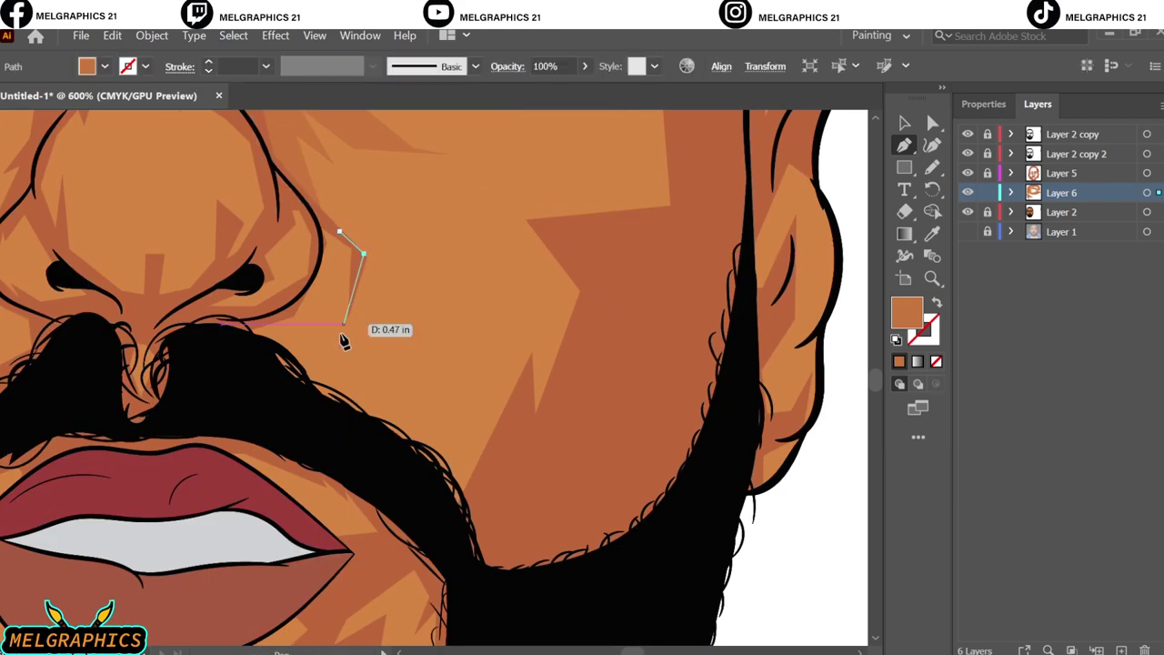
left_click_drag(306, 366, 306, 416)
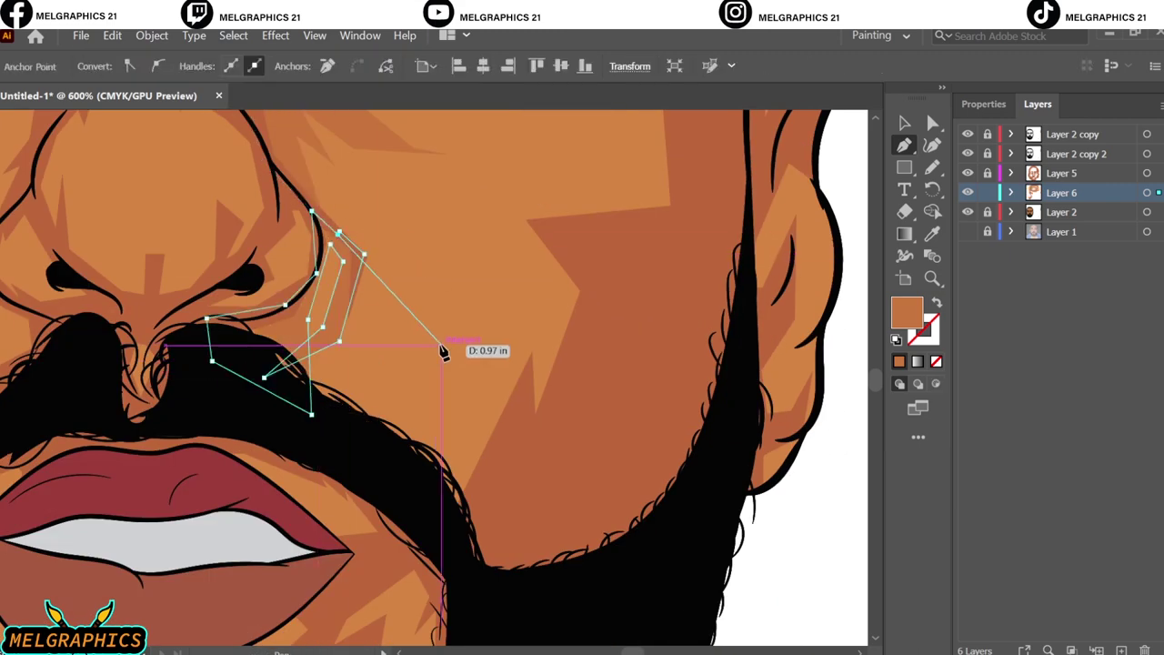
left_click_drag(286, 330, 397, 422)
Step: Extend the cheek shape up the cheek and down to the jaw, then close it
left_click(523, 312)
scroll(467, 260, "up", 2)
left_click(630, 212)
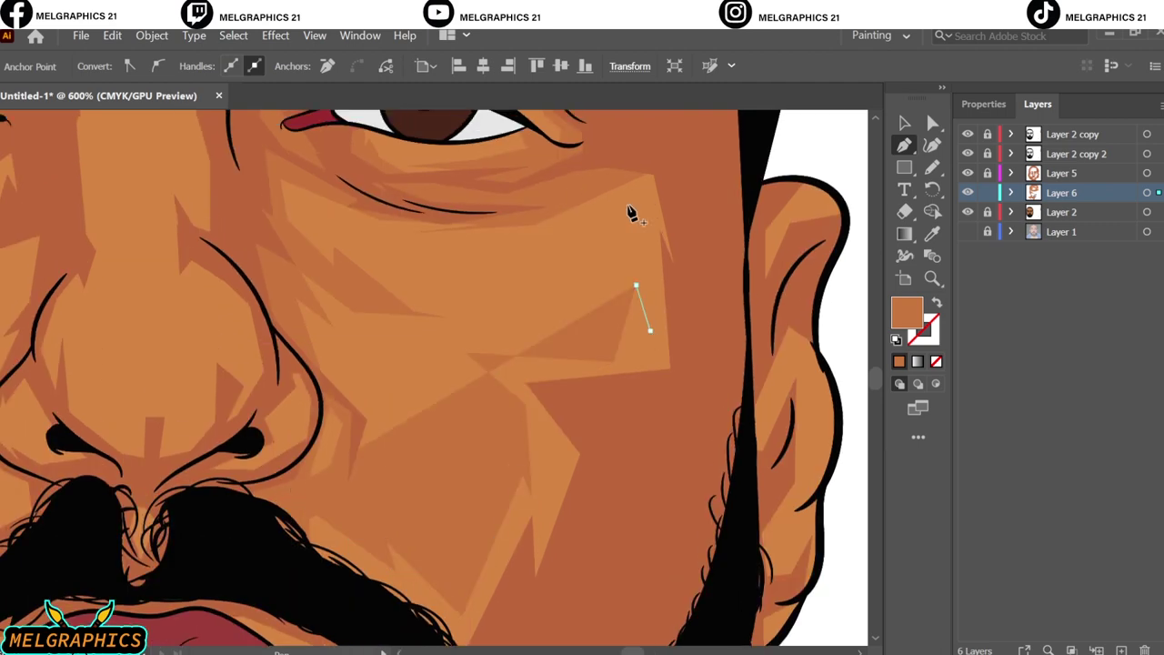
scroll(631, 213, "down", 3)
left_click(628, 555)
scroll(584, 468, "down", 1)
key("ctrl+0")
key("v")
left_click(739, 339)
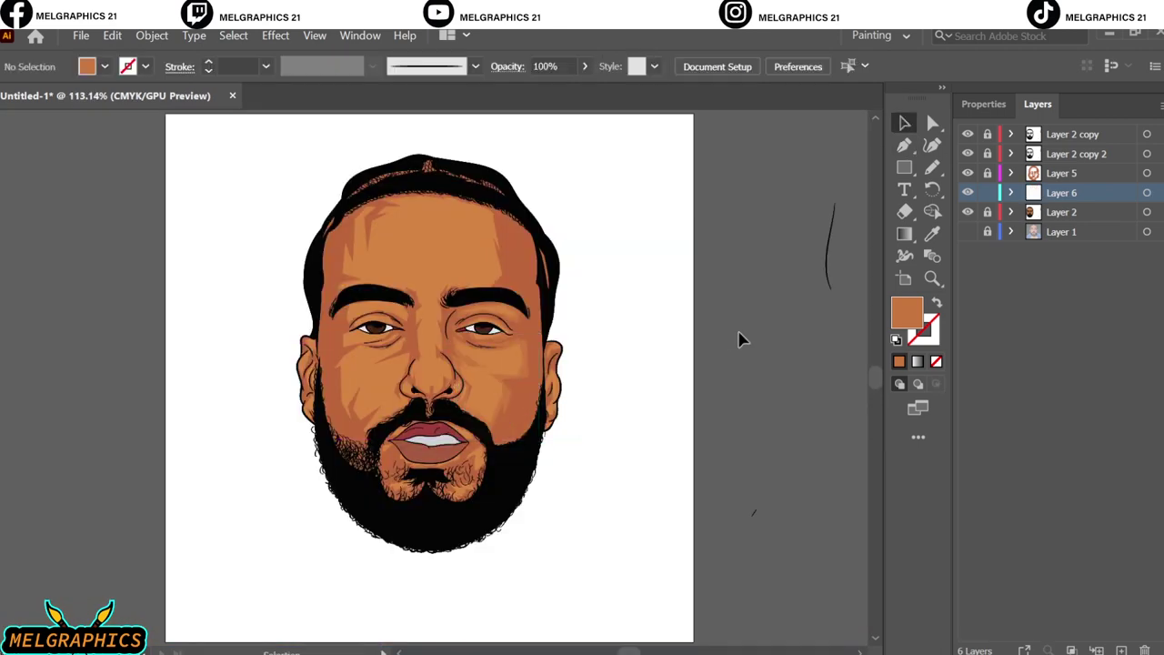
Step: Trace a lighter highlight shape around the right ear's rim and lower edge
key("p")
scroll(582, 454, "up", 3)
left_click(518, 428)
left_click(511, 373)
left_click(549, 353)
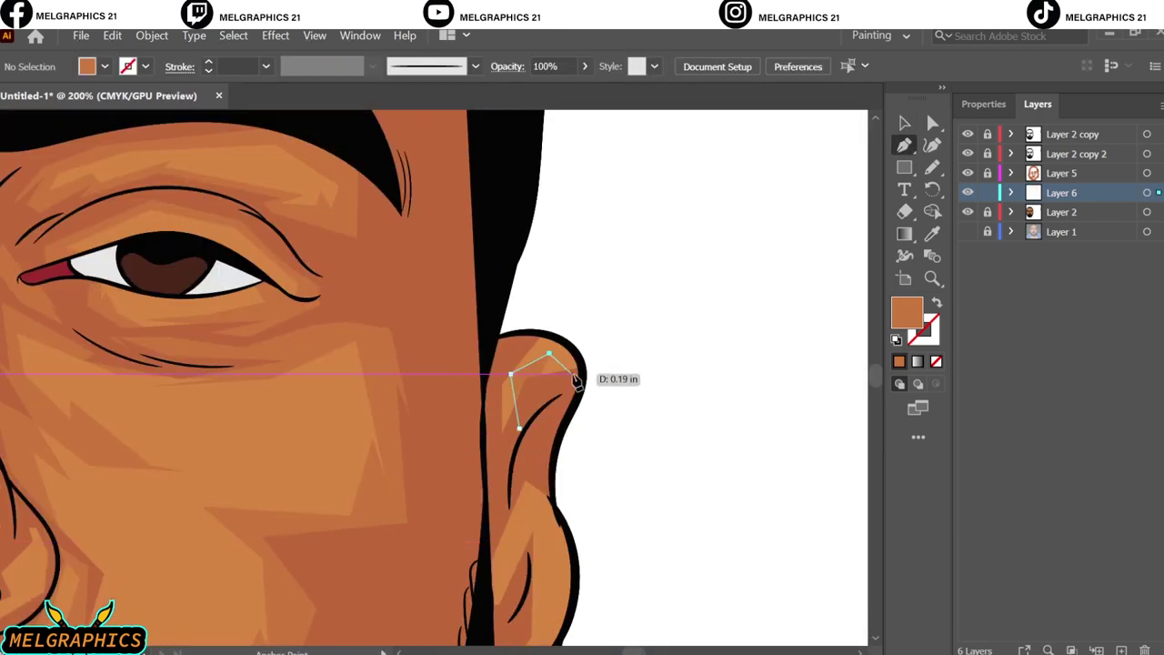
left_click(582, 389)
left_click_drag(530, 414, 522, 434)
scroll(515, 450, "down", 3)
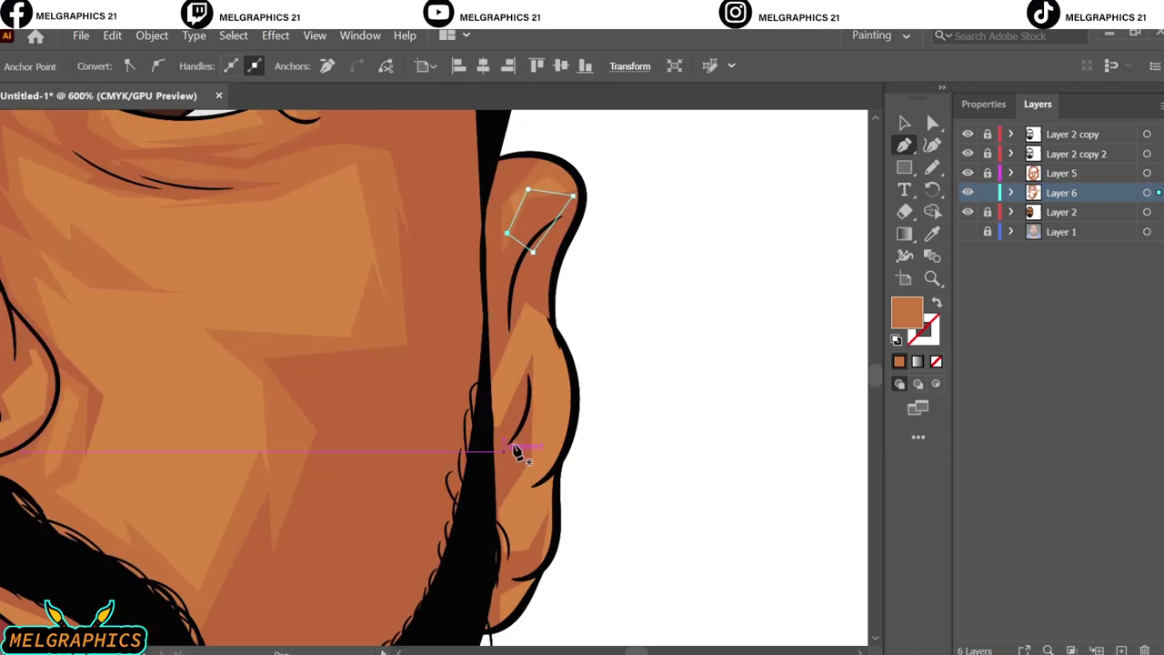
left_click(558, 373)
left_click(563, 393)
left_click(547, 426)
left_click(543, 467)
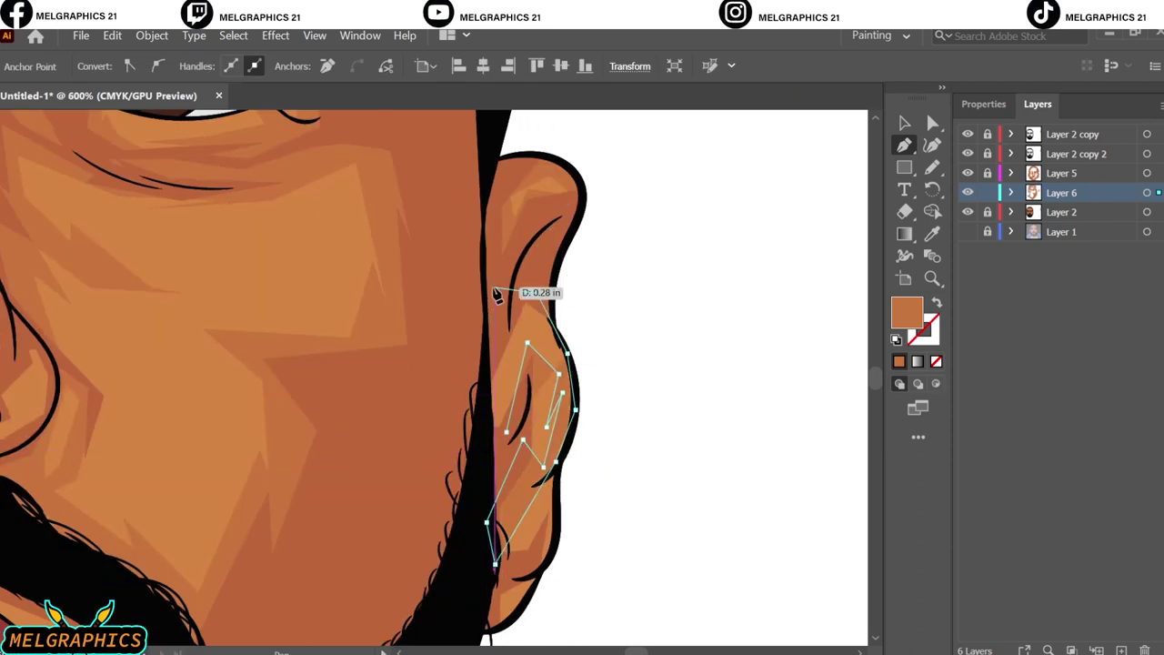
left_click(554, 465)
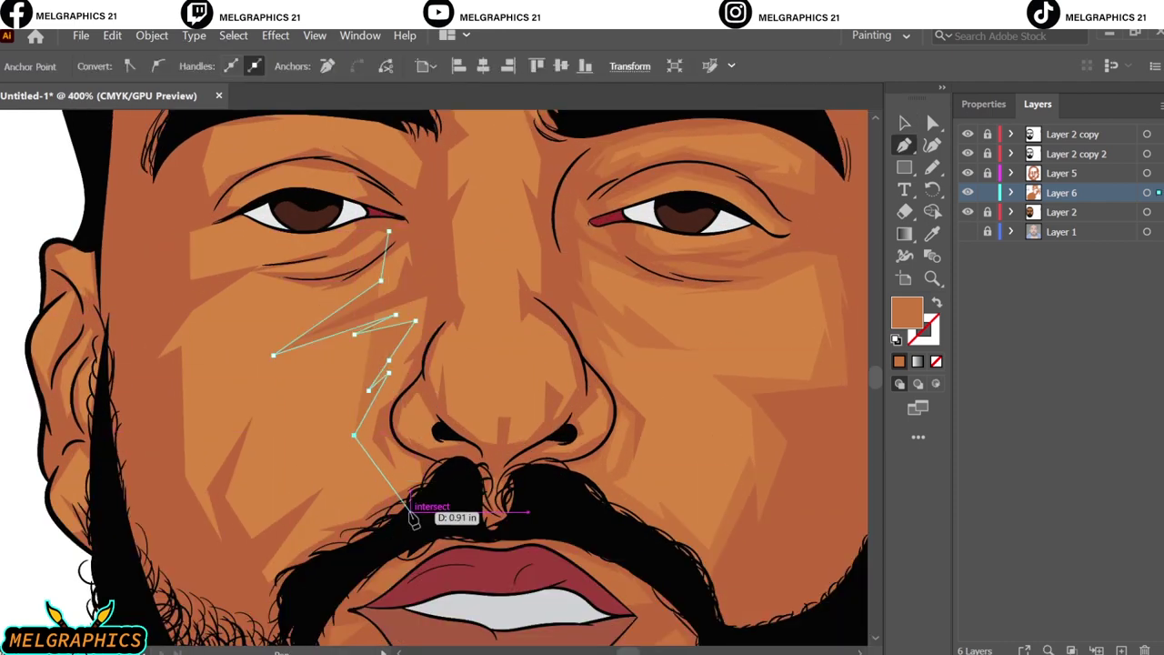
Step: Finish the shading beside the nose and outline a shape around the left nostril and up the nose side
left_click(393, 464)
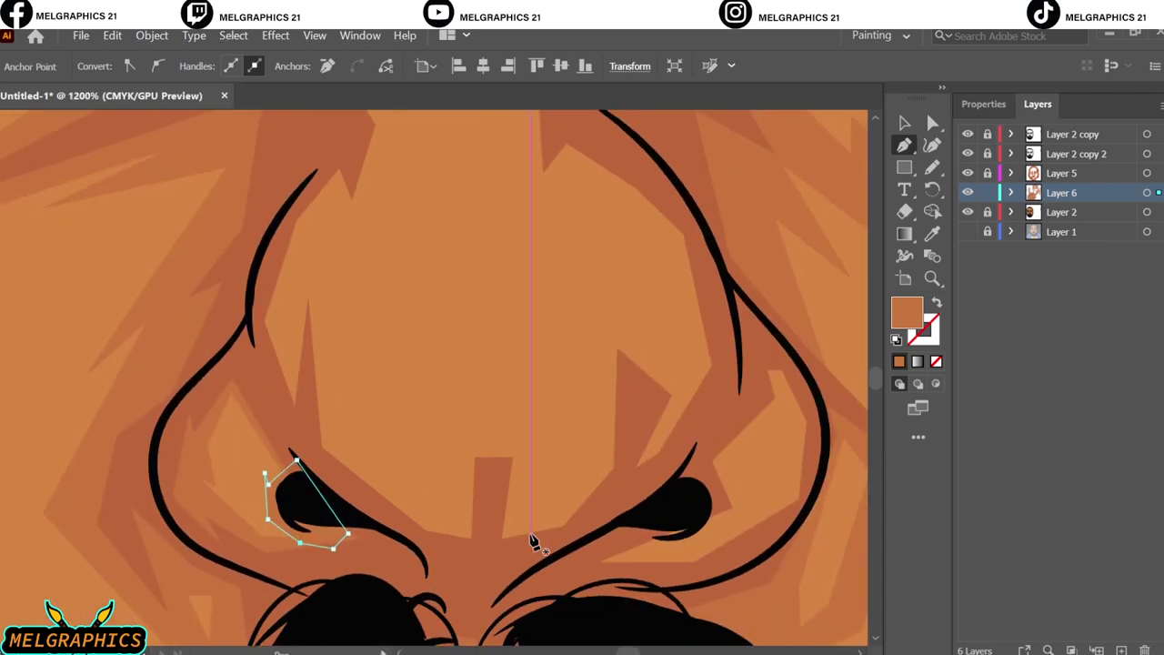
scroll(300, 381, "up", 1)
left_click(391, 560)
left_click(350, 457)
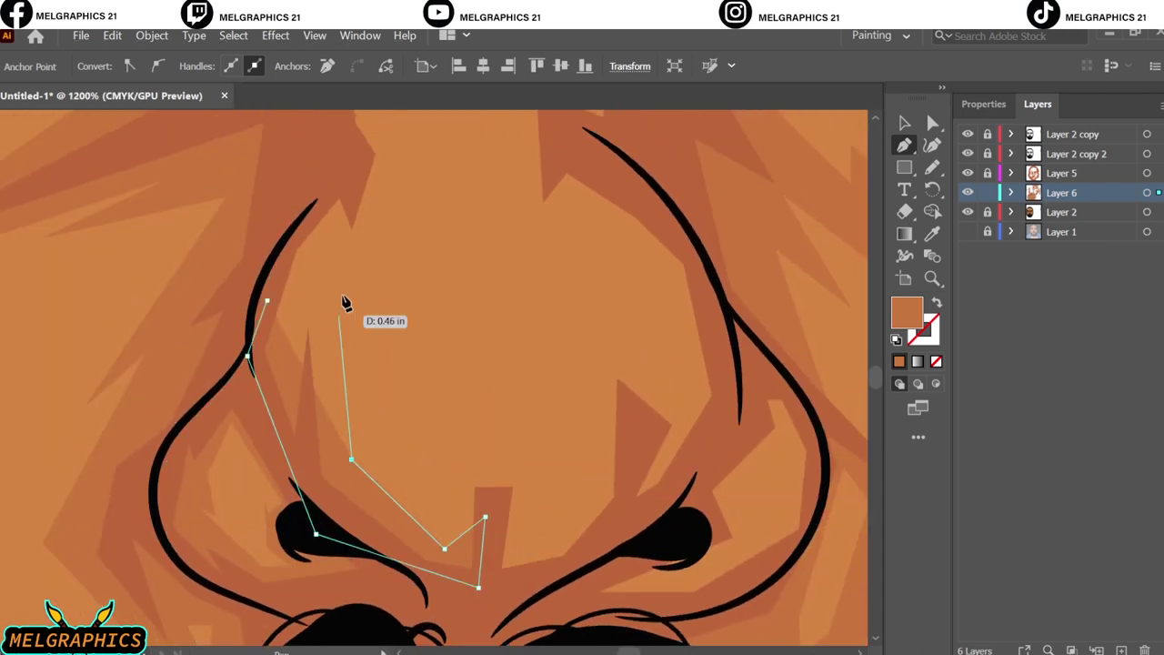
scroll(397, 377, "up", 3)
scroll(367, 314, "up", 3)
left_click(433, 228)
scroll(273, 454, "down", 3)
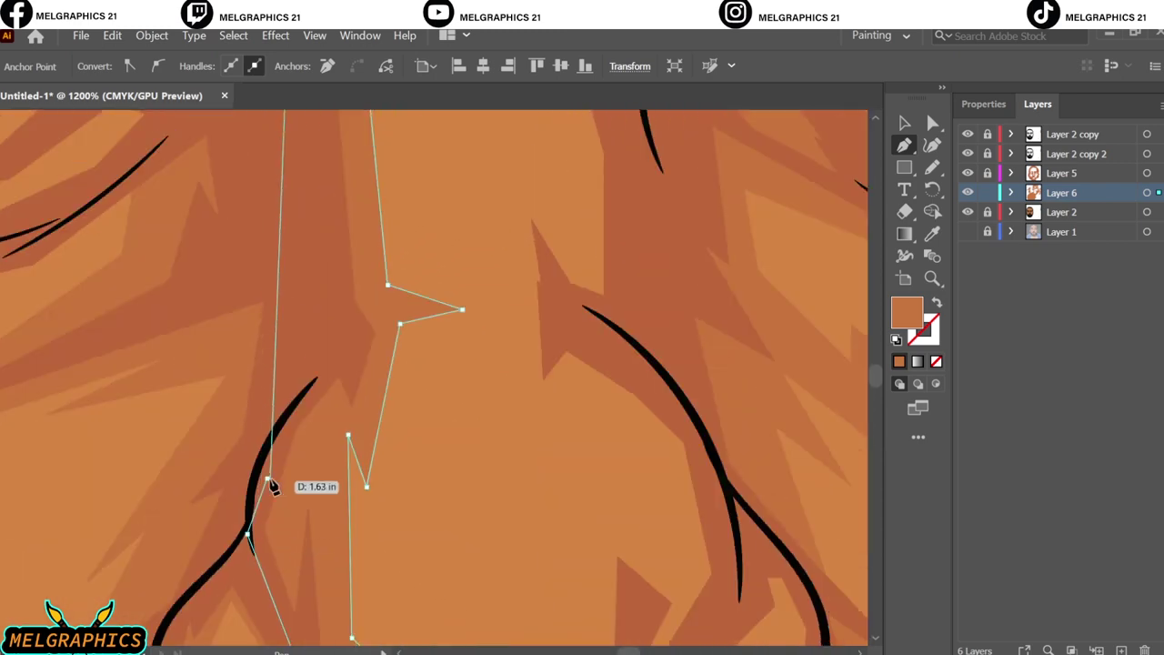
scroll(364, 500, "down", 3)
Step: Extend the nose shading across the tip and around the right nostril, then close it
left_click(533, 539)
left_click(586, 496)
scroll(591, 409, "up", 3)
left_click(600, 317)
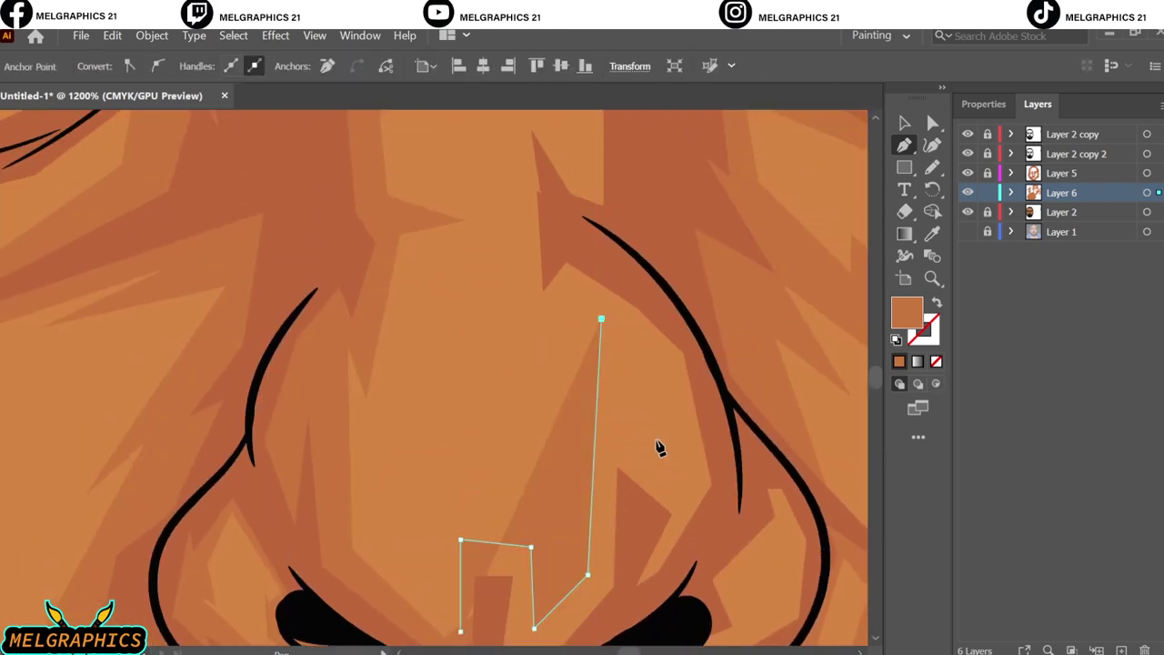
left_click(687, 498)
left_click(641, 333)
scroll(636, 409, "down", 5)
left_click(547, 553)
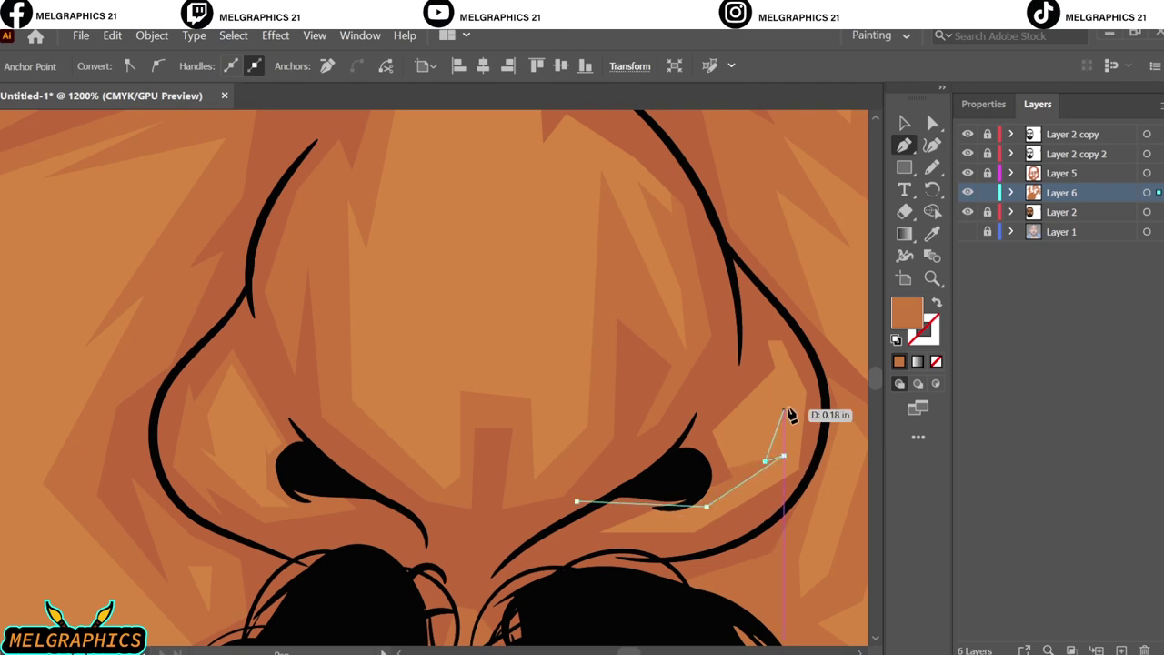
Step: Draw a small closed shading shape above and beside the right nostril
left_click(789, 414)
left_click(754, 299)
left_click(767, 389)
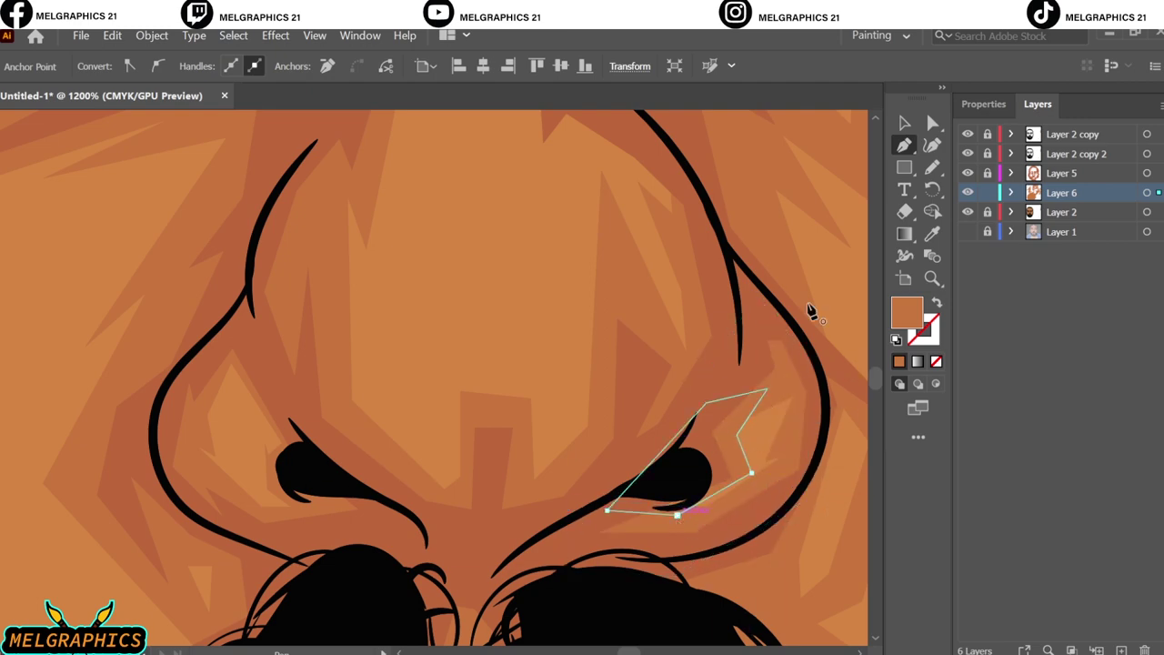
scroll(782, 382, "up", 5)
Step: Draw a closed zigzag shading shape running up the nose bridge between the eyes
left_click(603, 403)
scroll(613, 556, "up", 3)
left_click(533, 337)
scroll(533, 338, "up", 2)
left_click(534, 371)
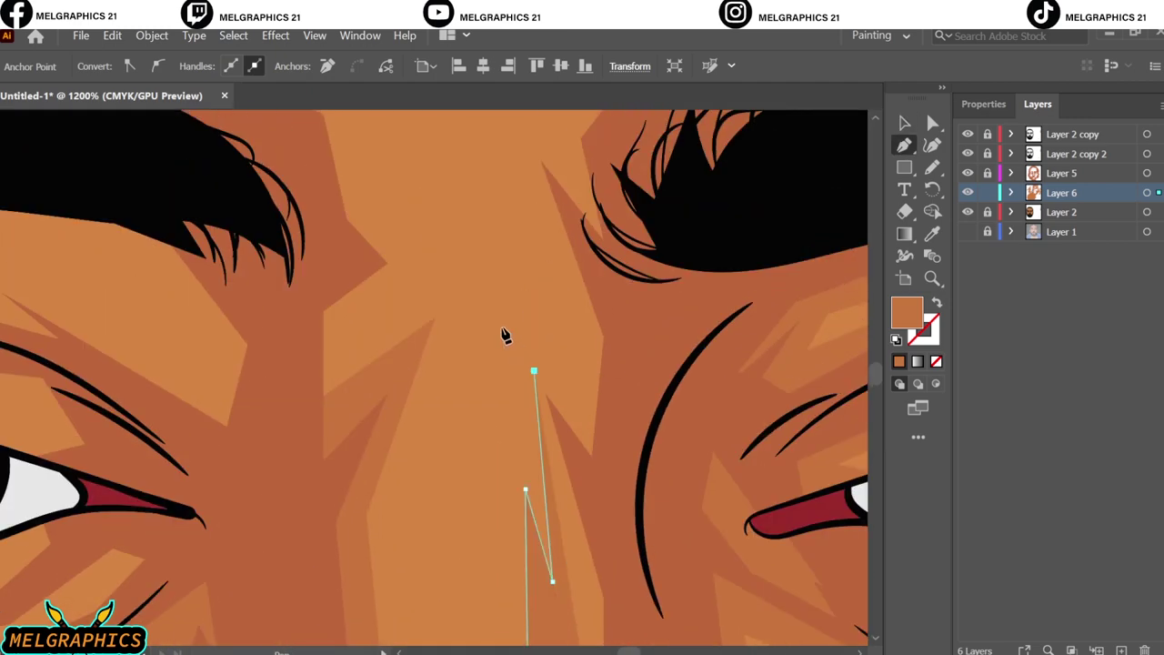
left_click(548, 325)
left_click(502, 325)
left_click(541, 244)
left_click(499, 240)
scroll(499, 240, "up", 2)
left_click(521, 224)
scroll(636, 300, "down", 4)
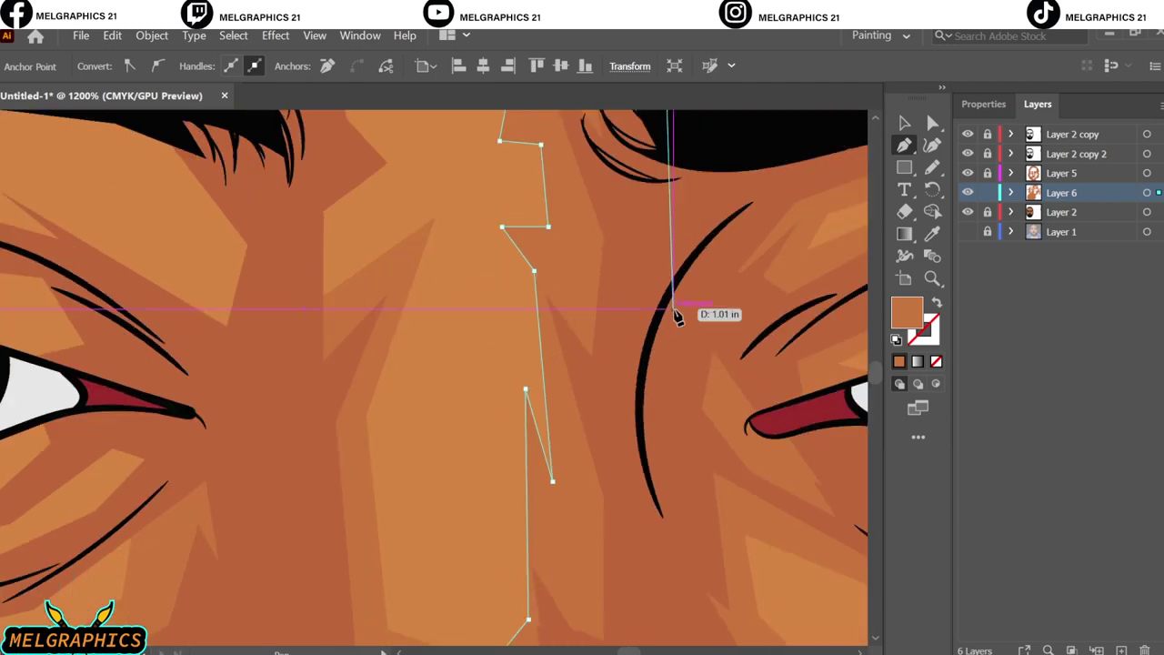
scroll(628, 381, "down", 7)
scroll(618, 444, "down", 3)
left_click(591, 286)
Step: Add a closed zigzag shading shape on the left cheek below the eye
key("v")
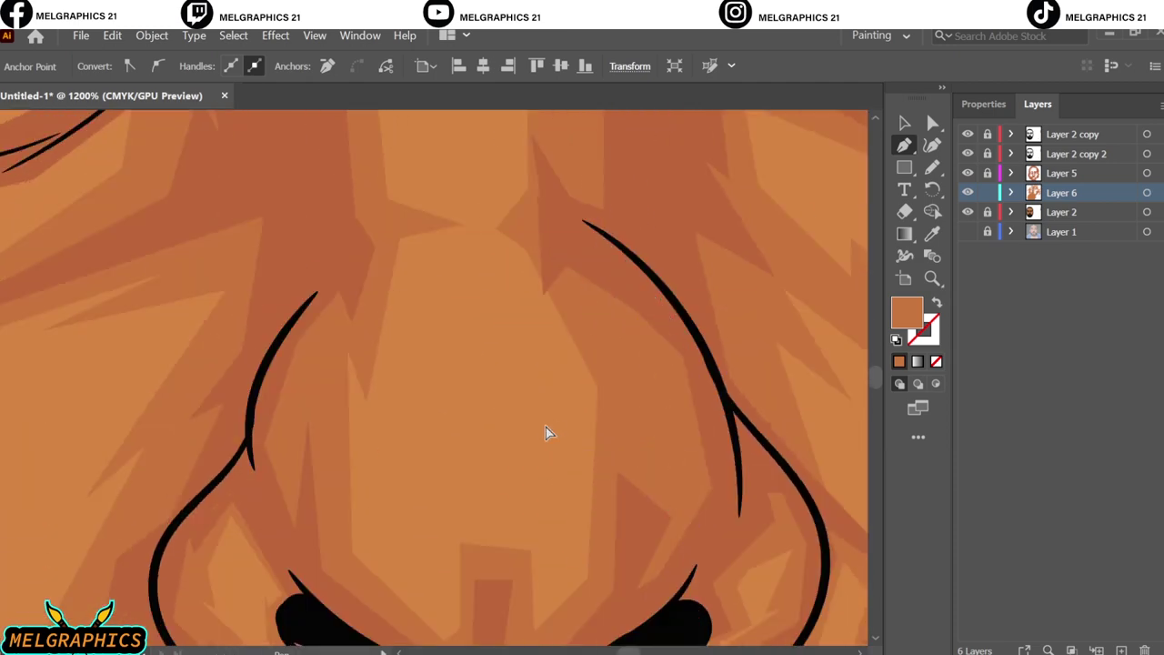
key("ctrl+0")
scroll(549, 432, "up", 5)
key("p")
left_click(461, 440)
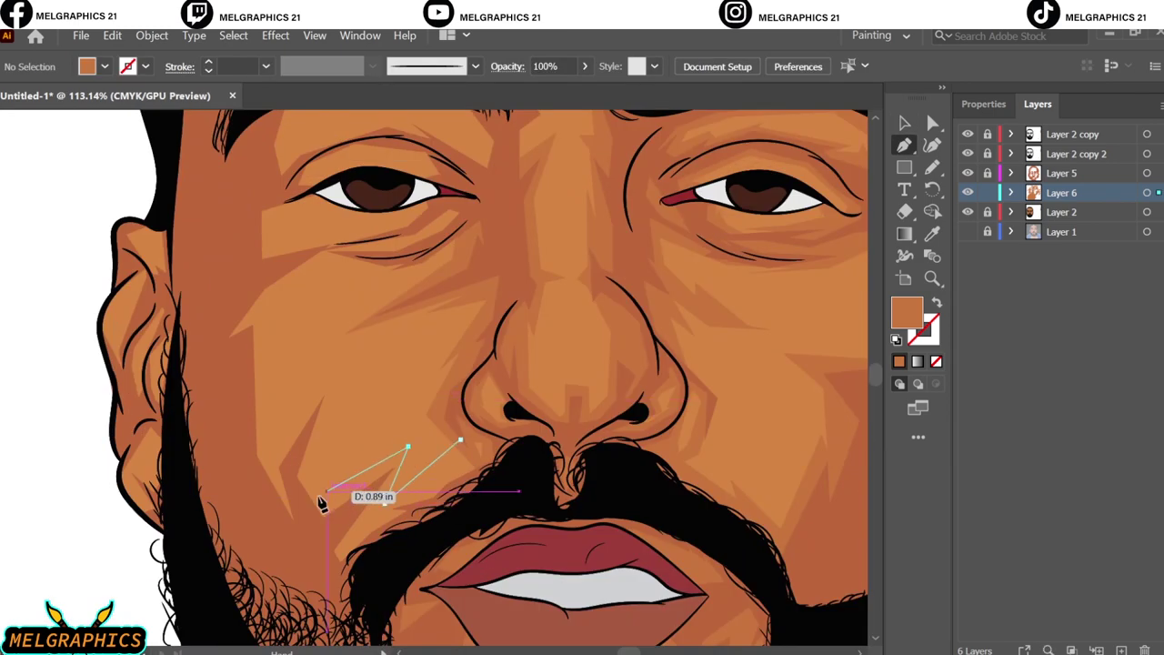
left_click(317, 495)
left_click(342, 365)
left_click(334, 254)
scroll(236, 277, "down", 2)
scroll(467, 480, "up", 3)
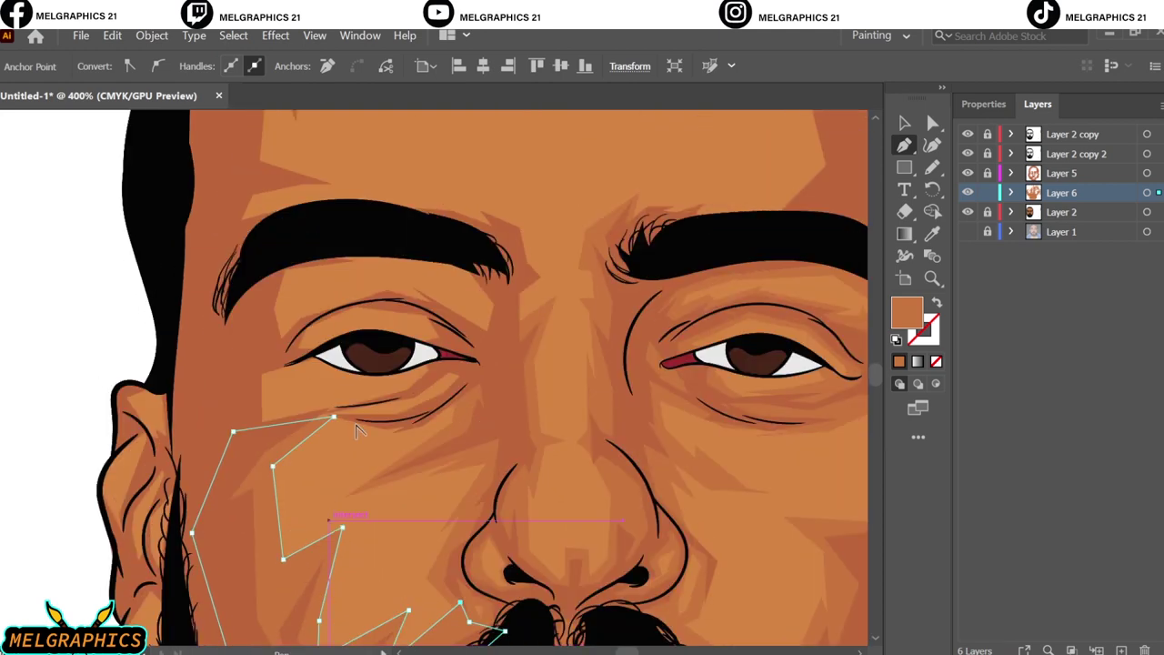
scroll(220, 519, "up", 2)
left_click(186, 467)
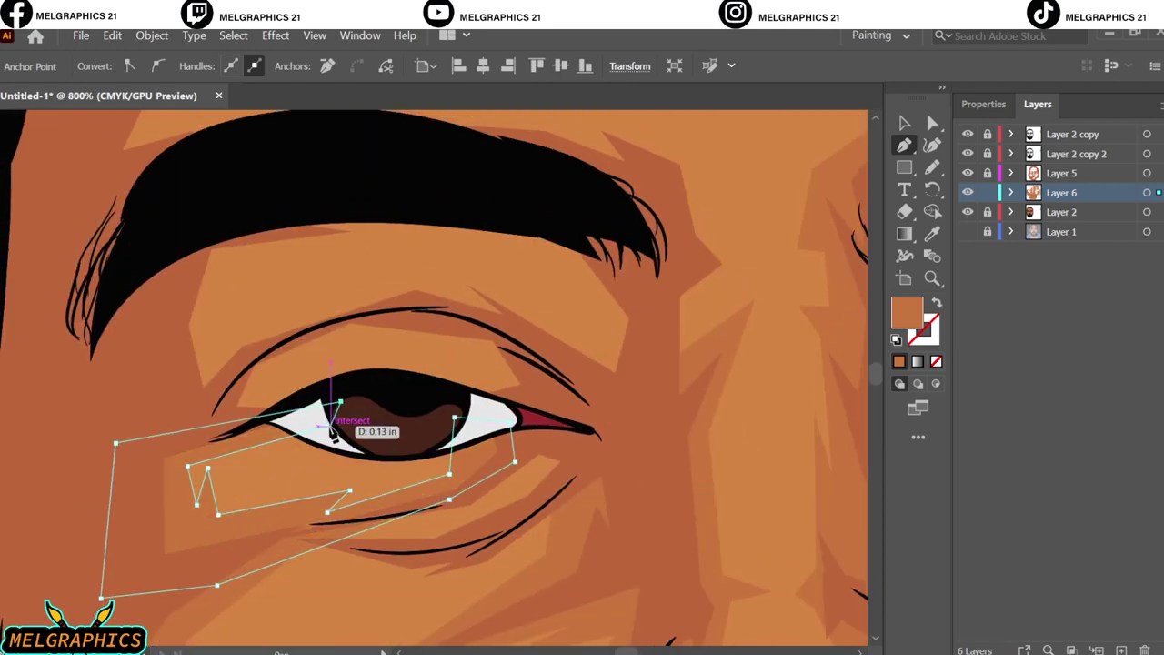
Step: Draw a closed shading shape along the lower eyelid and under the left eye
left_click(252, 437)
left_click(376, 471)
left_click(462, 457)
left_click(289, 539)
left_click(582, 474)
left_click(488, 578)
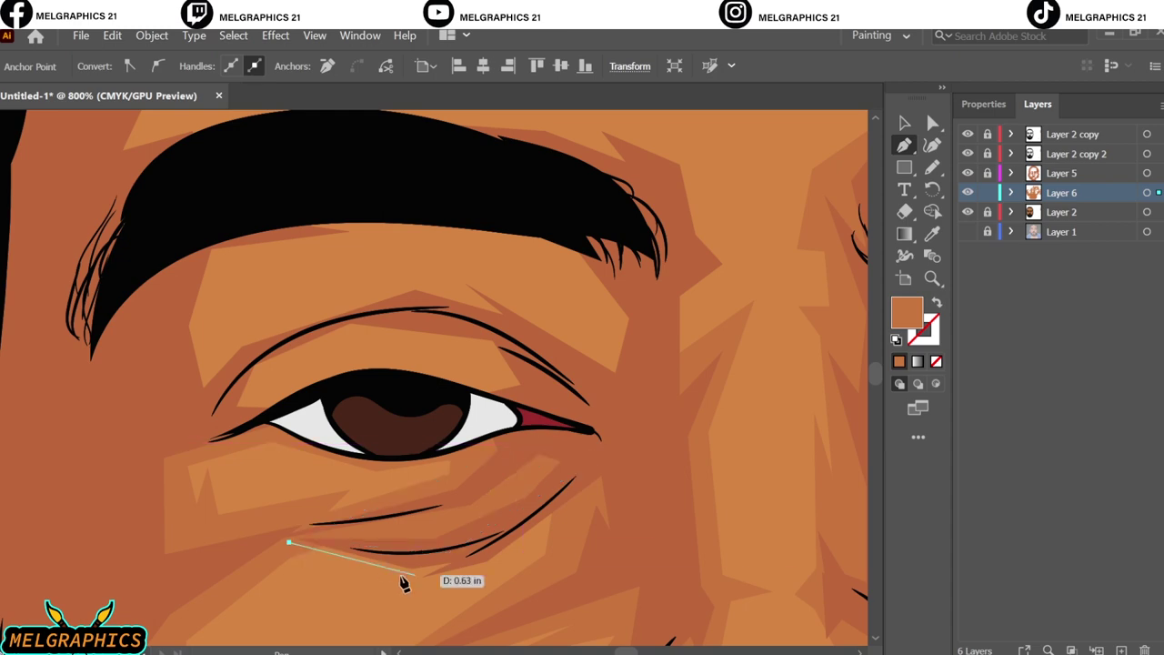
left_click(367, 600)
left_click(289, 539)
key("v")
left_click(641, 458)
key("ctrl+0")
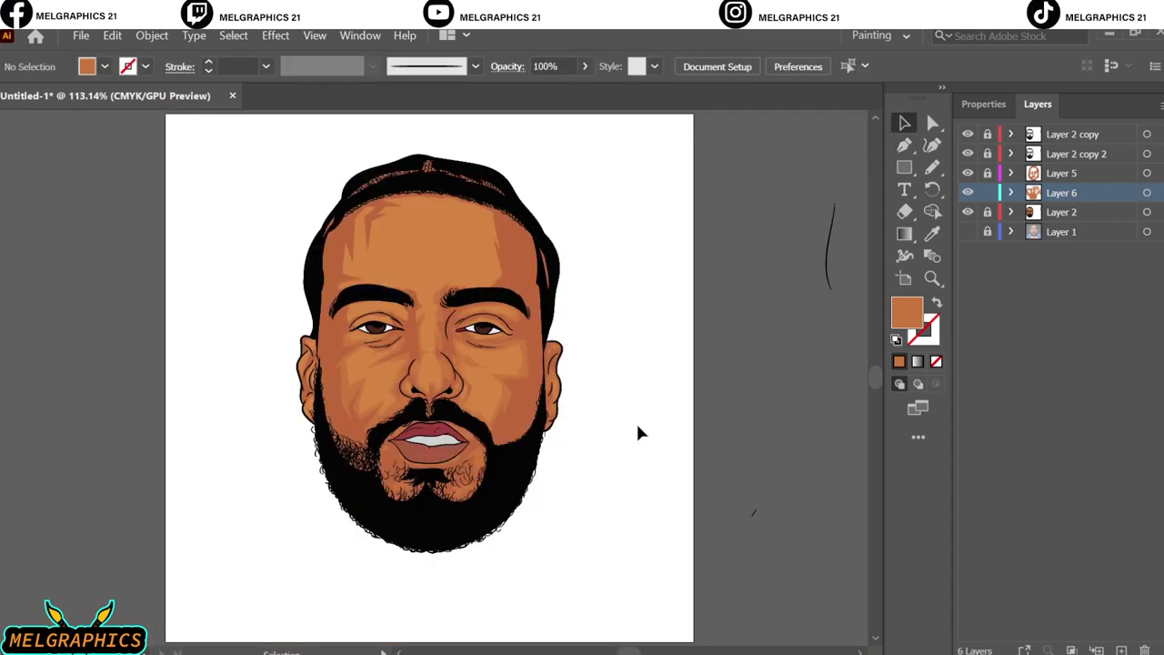
Step: Begin outlining a shading shape above the left eye, under the brow
key("p")
scroll(371, 281, "up", 5)
left_click(249, 453)
left_click(268, 399)
left_click(464, 405)
left_click(540, 445)
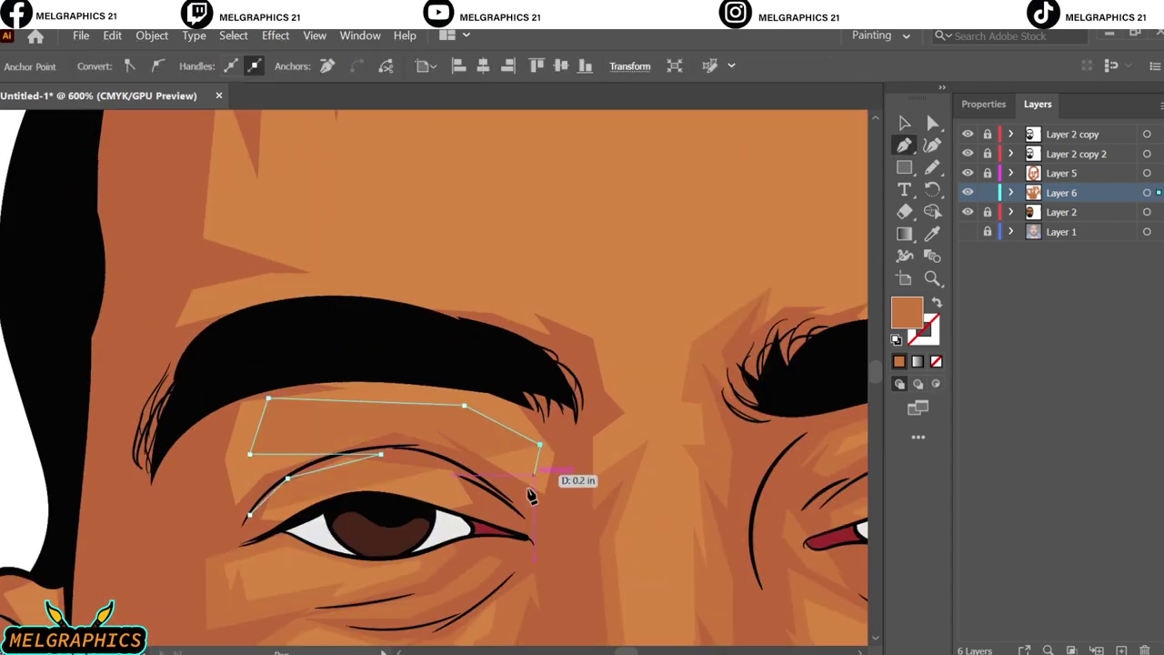
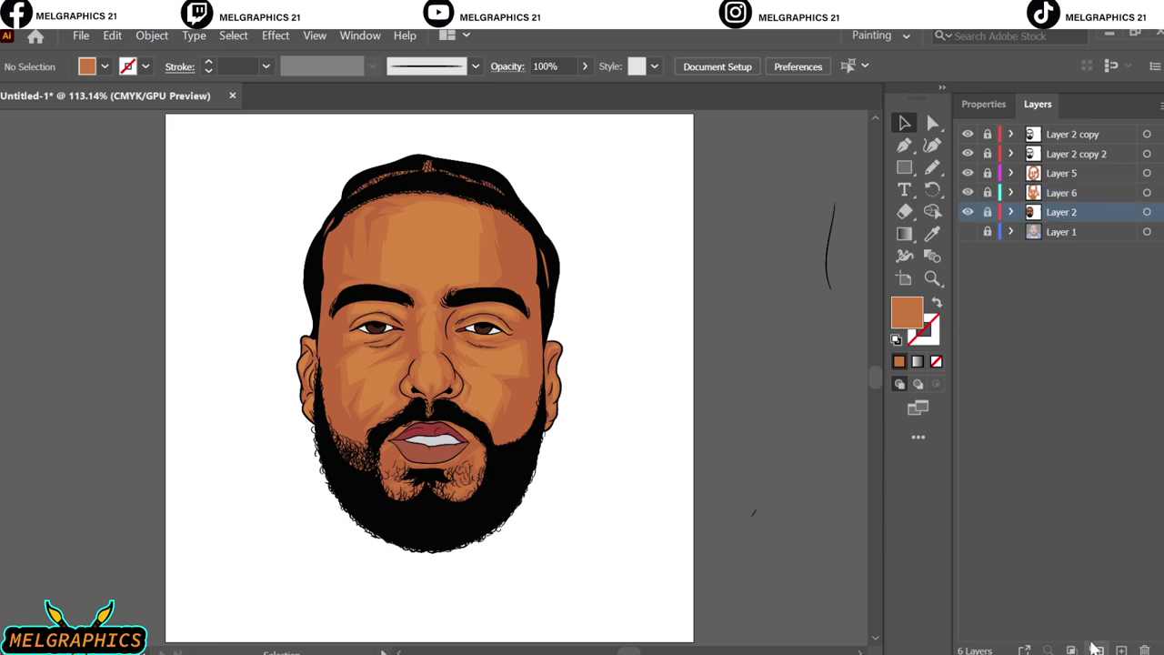
Step: Add Layer 7 and lighten the highlight colour with Recolor Artwork brightness
left_click(1095, 646)
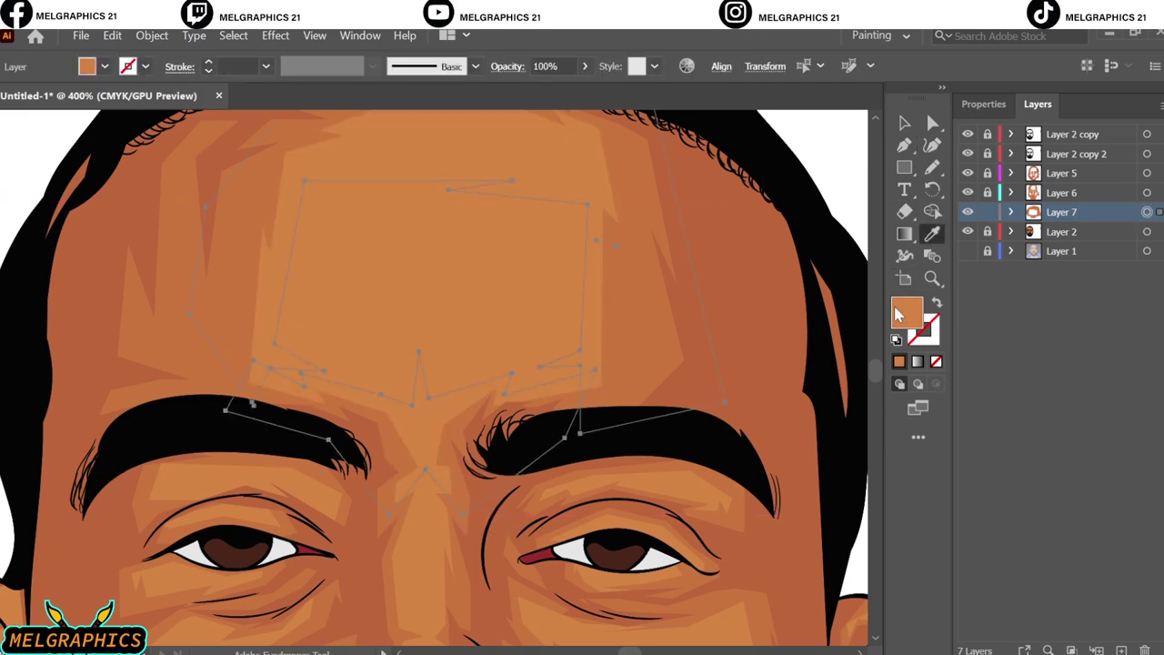
key("ctrl+0")
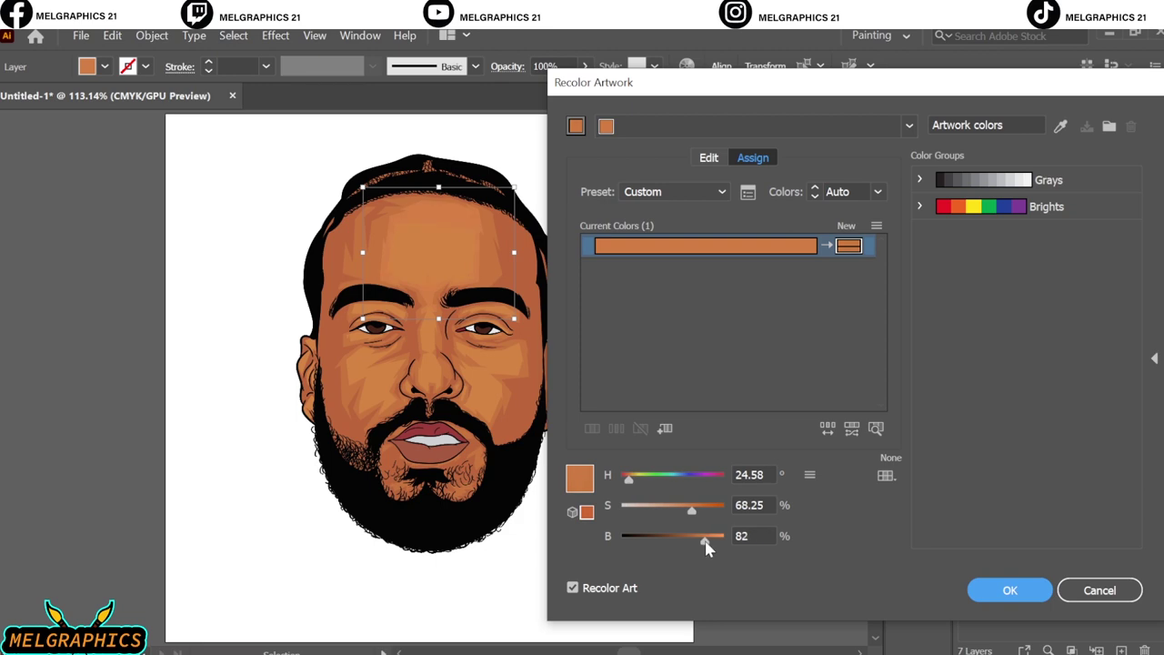
key("Return")
left_click(614, 455)
Step: Draw a curved Pen highlight shape on the cheek beside the nose
key("p")
key("ctrl+plus")
key("ctrl+plus")
key("ctrl+plus")
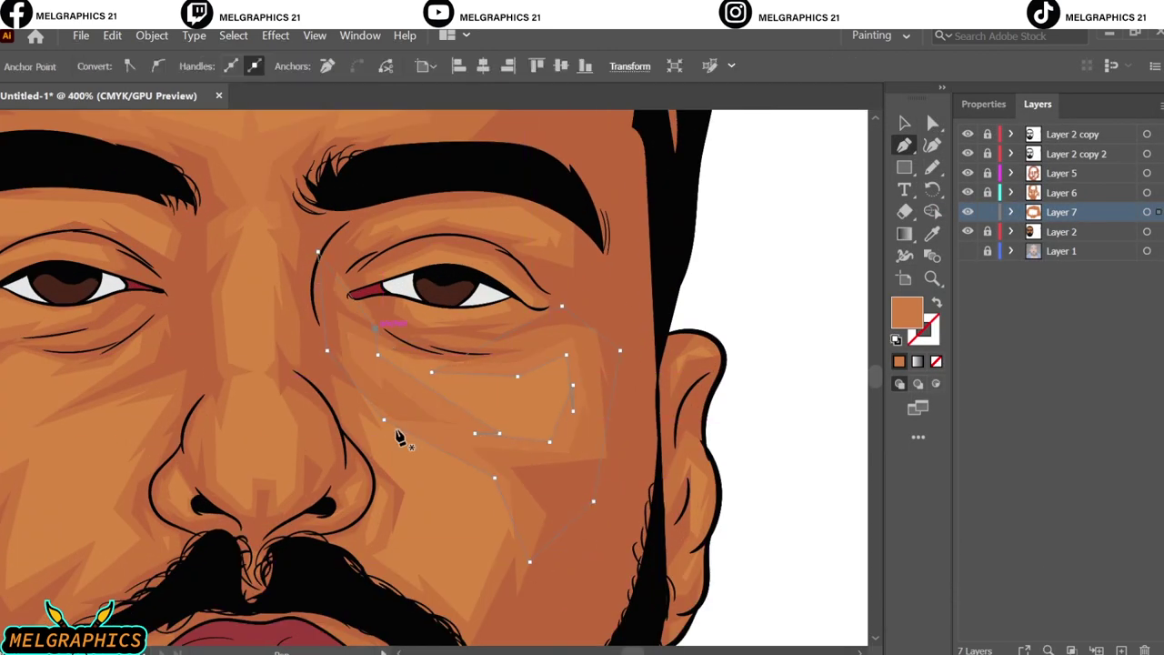
left_click(392, 401)
left_click_drag(399, 448, 426, 486)
left_click_drag(379, 410, 380, 409)
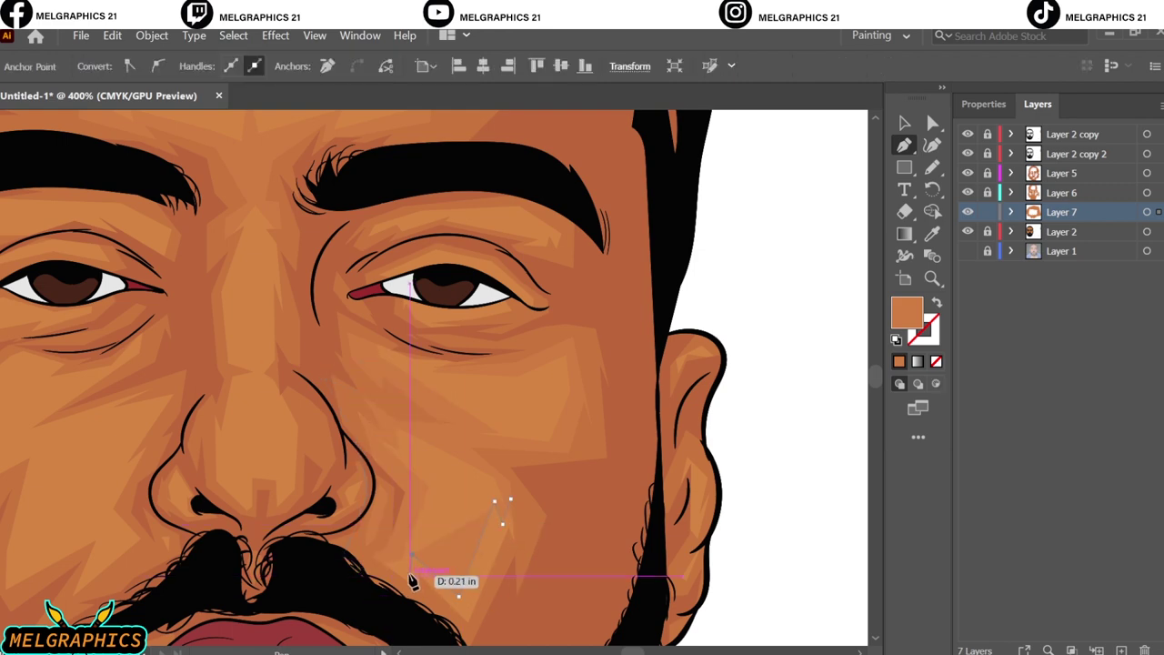
scroll(412, 580, "down", 3)
scroll(515, 425, "down", 3)
key("v")
left_click(585, 532)
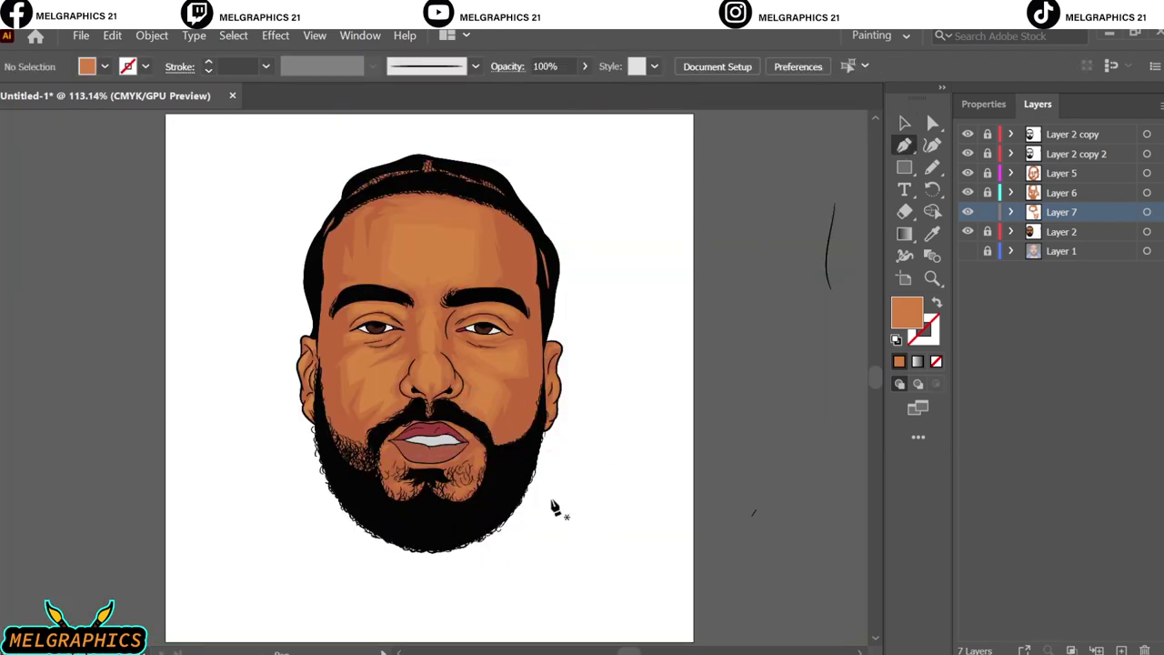
Step: Draw a second highlight shape across the left cheek
scroll(376, 391, "up", 4)
left_click(459, 400)
left_click(349, 485)
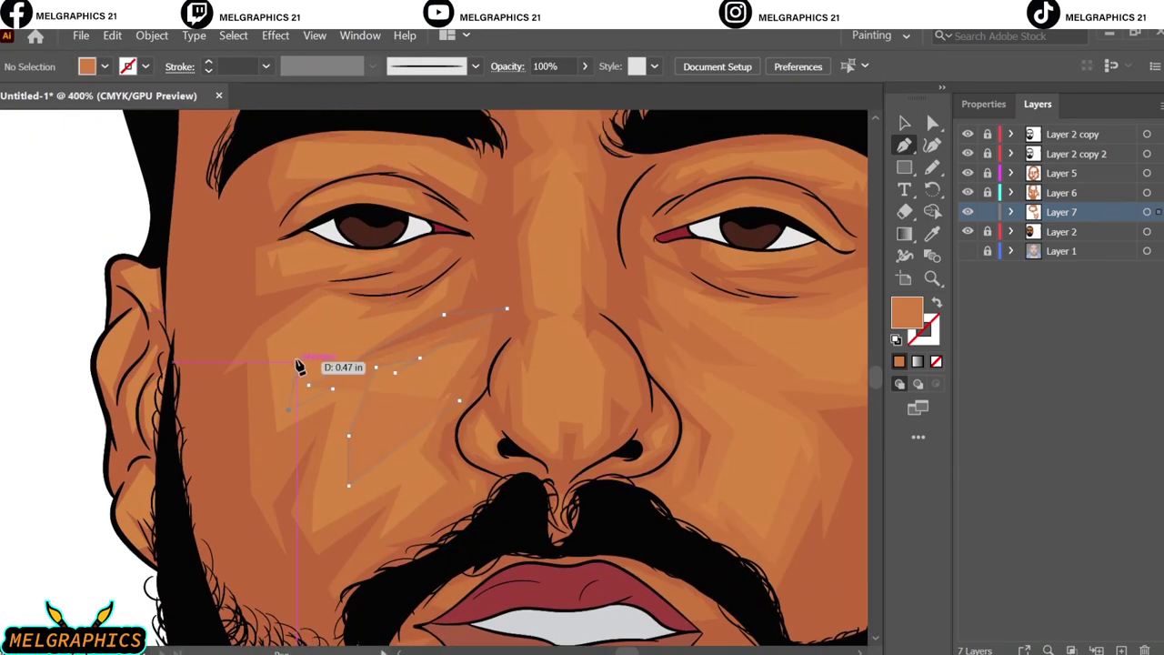
left_click_drag(506, 309, 484, 263)
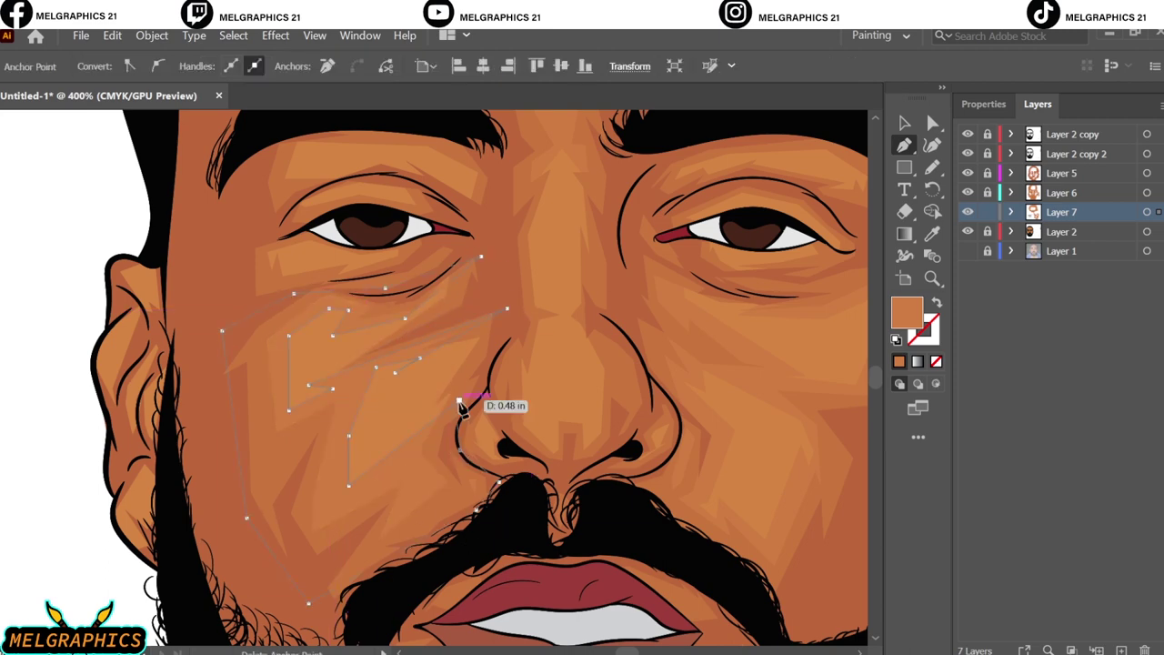
left_click(405, 464)
scroll(473, 510, "up", 2)
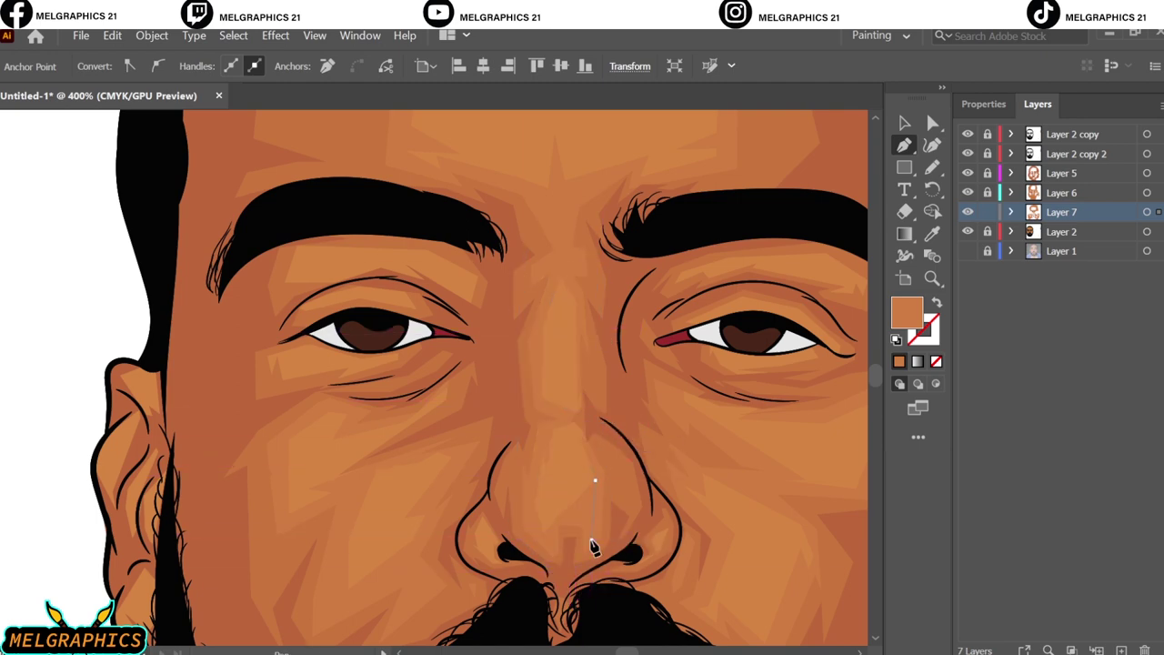
key("ctrl+0")
left_click(749, 539)
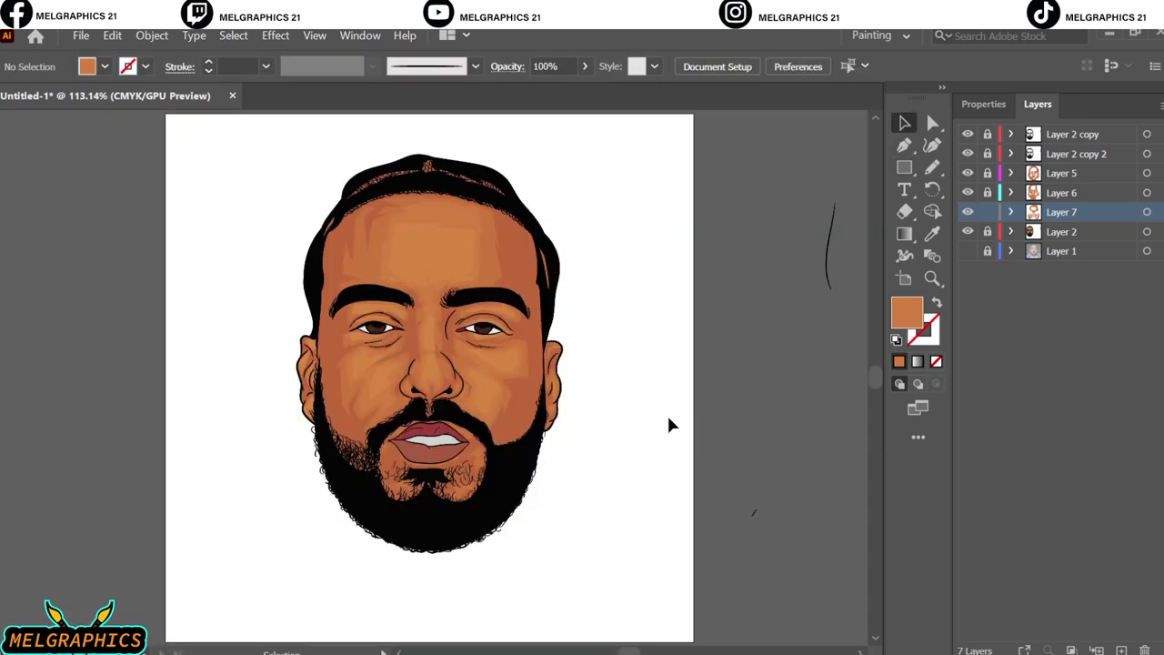
Step: Add Layer 8 and set the fill to a darker shade of the sampled teeth grey
left_click(1073, 154)
left_click(1121, 650)
scroll(461, 428, "up", 5)
left_click(454, 382)
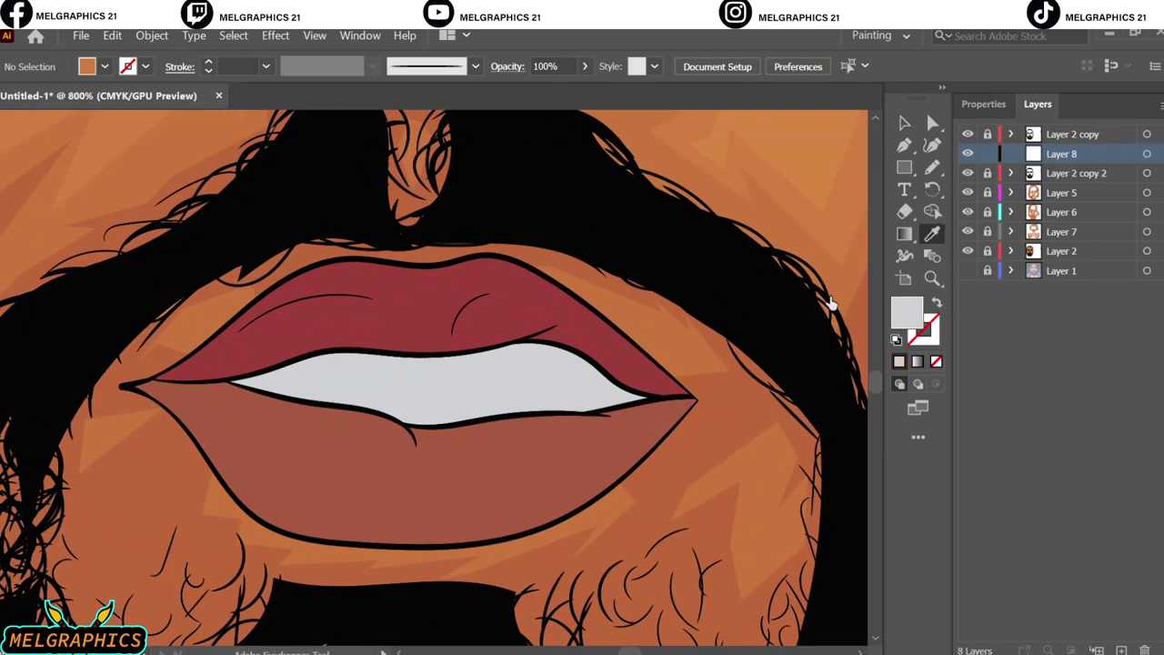
double_click(907, 311)
key("Return")
Step: Trace a grey shadow shape along the top of the teeth below the upper lip
left_click(228, 382)
left_click(329, 367)
left_click(410, 367)
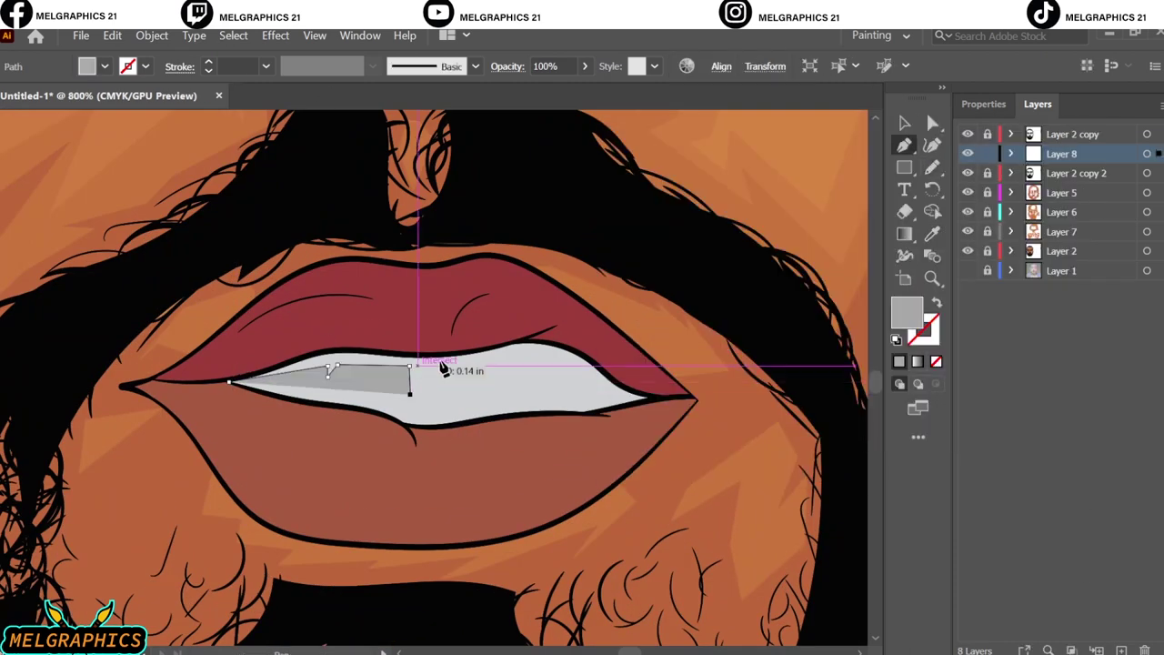
left_click(480, 366)
left_click(495, 364)
left_click(559, 374)
left_click(616, 384)
left_click(653, 402)
left_click(577, 354)
key("ctrl+plus")
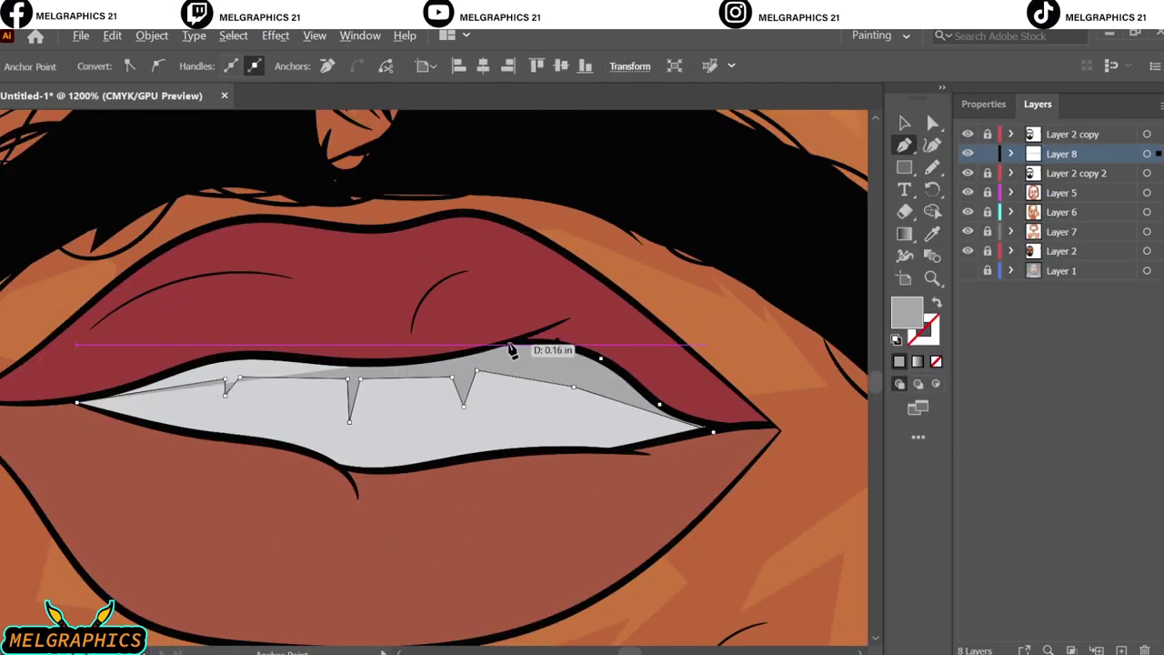
left_click(353, 370)
Step: Adjust an anchor on the teeth shadow edge, then deselect with the face in view
left_click(76, 402)
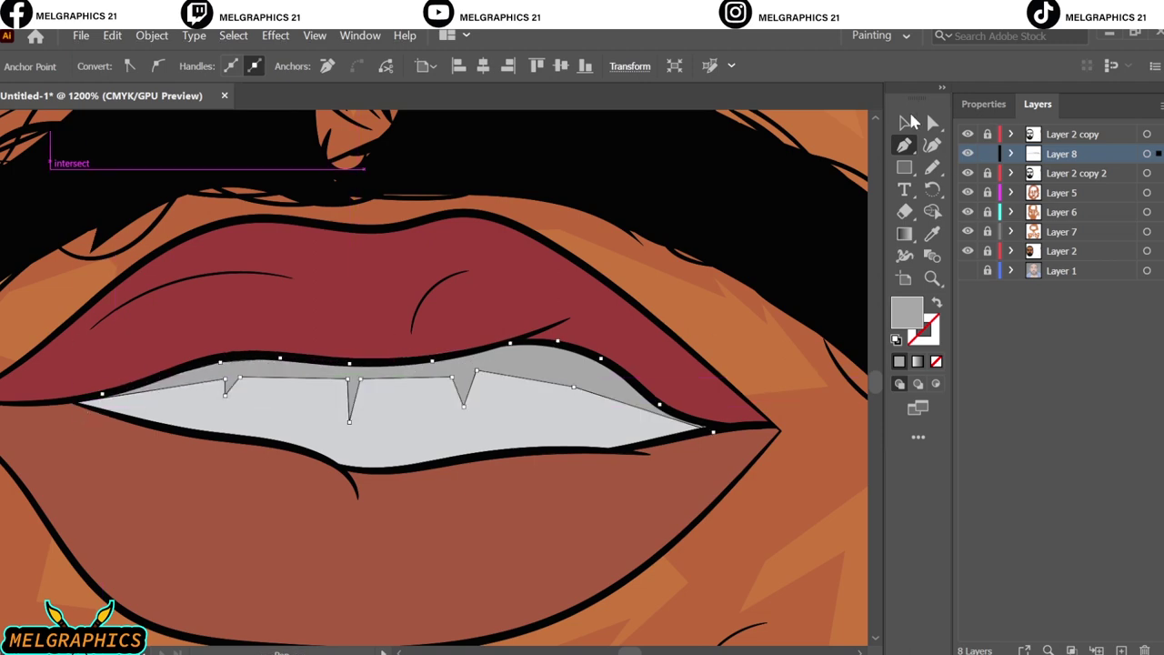
left_click(816, 368, "ctrl")
key("ctrl+0")
key("p")
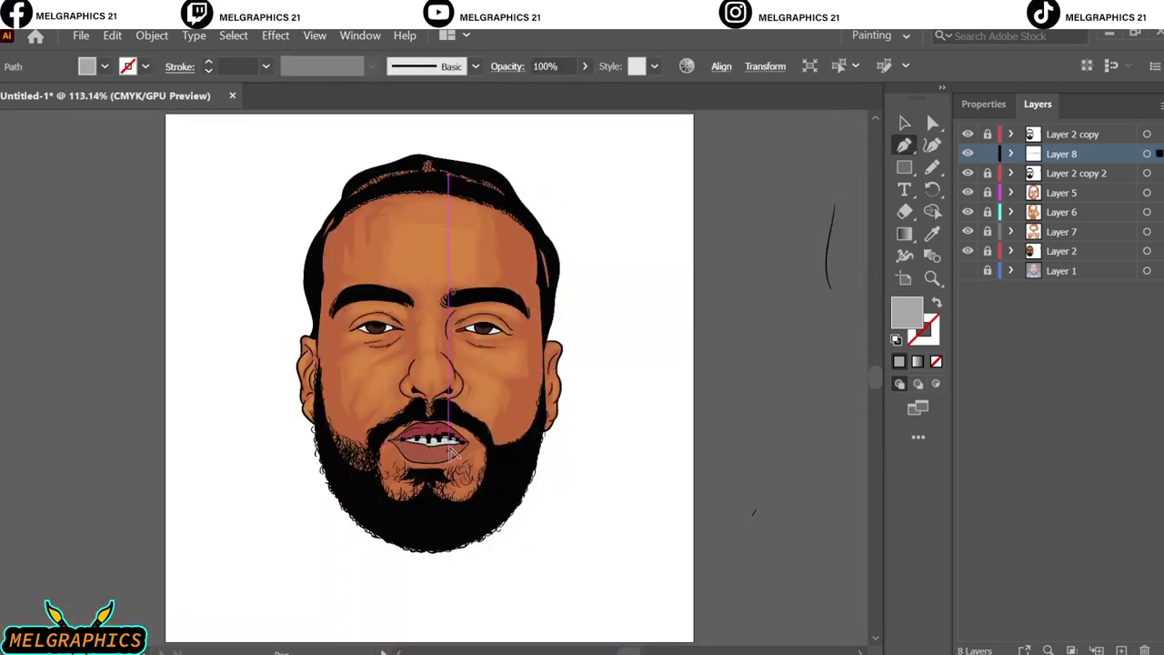
scroll(446, 427, "up", 5)
left_click(533, 442)
scroll(533, 442, "up", 4)
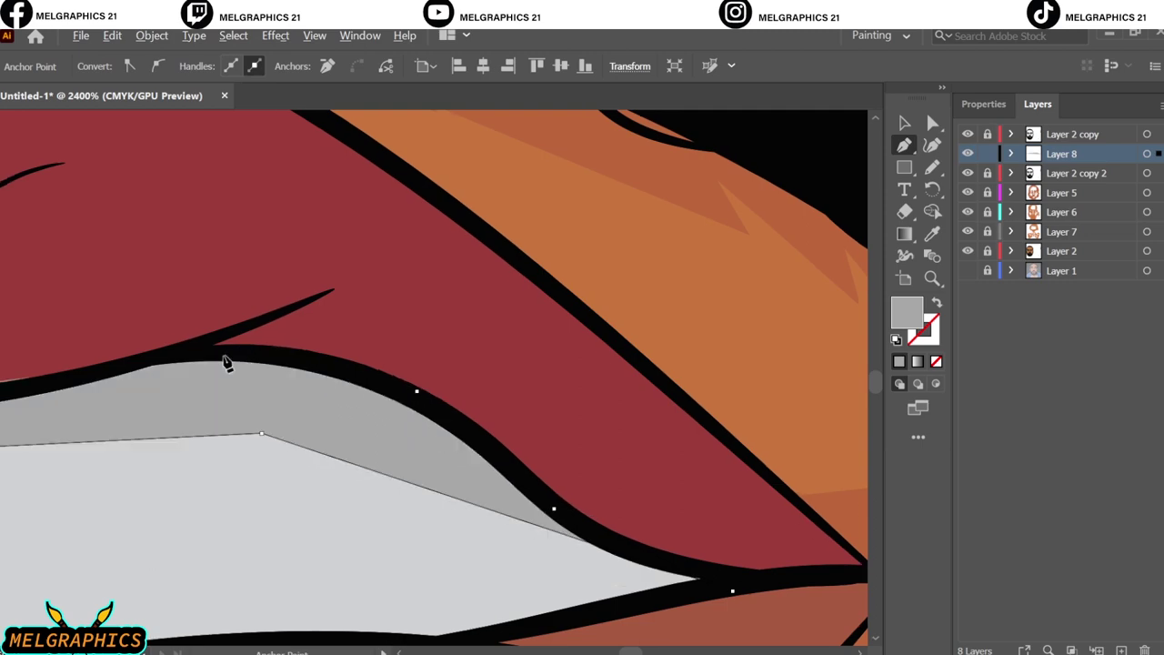
scroll(538, 364, "up", 1)
scroll(272, 431, "left", 5)
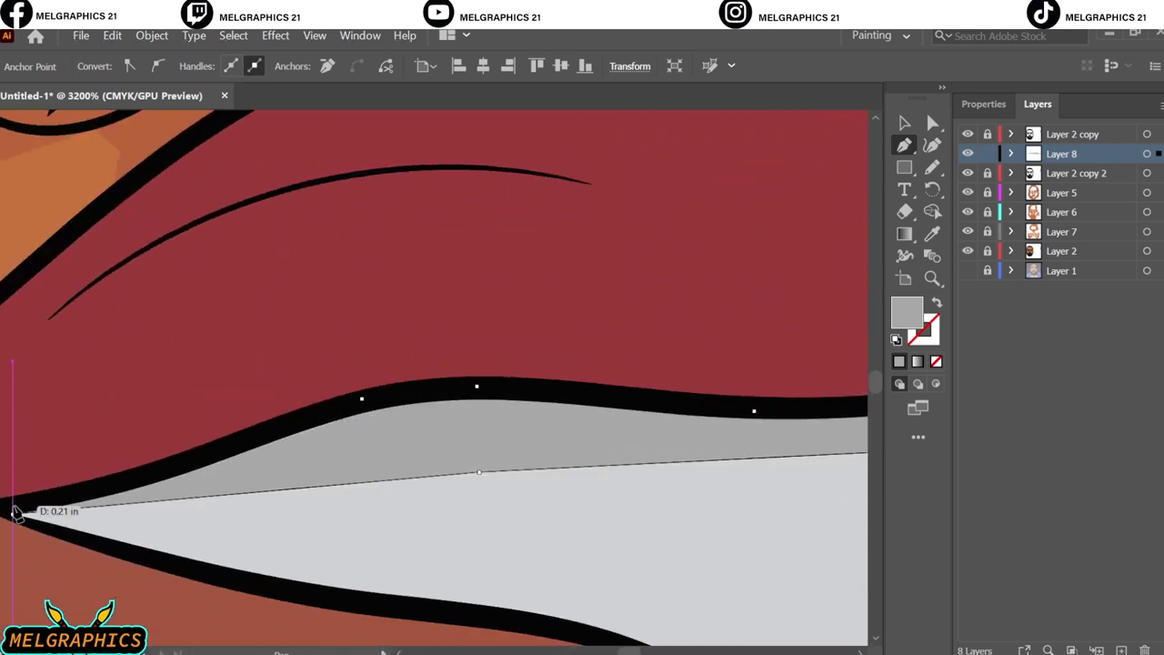
key("ctrl+0")
key("v")
left_click(841, 303)
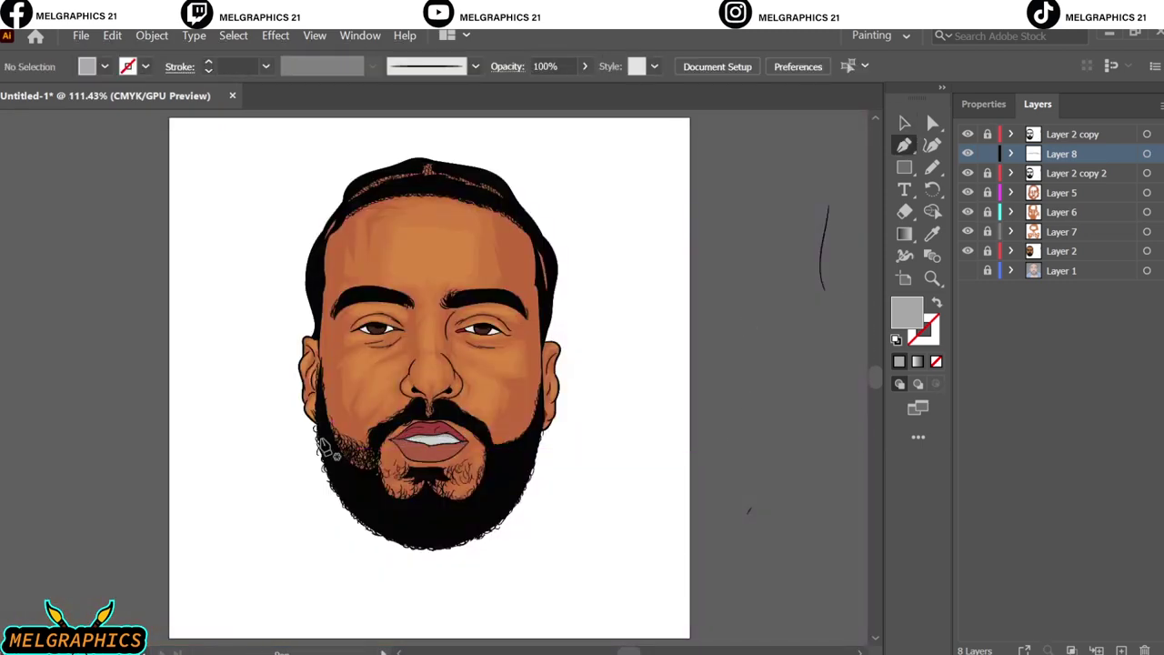
scroll(432, 450, "up", 7)
Step: Sample the lower lip red and darken it for the lip shadows
key("i")
left_click(654, 427)
double_click(907, 312)
left_click(1035, 194)
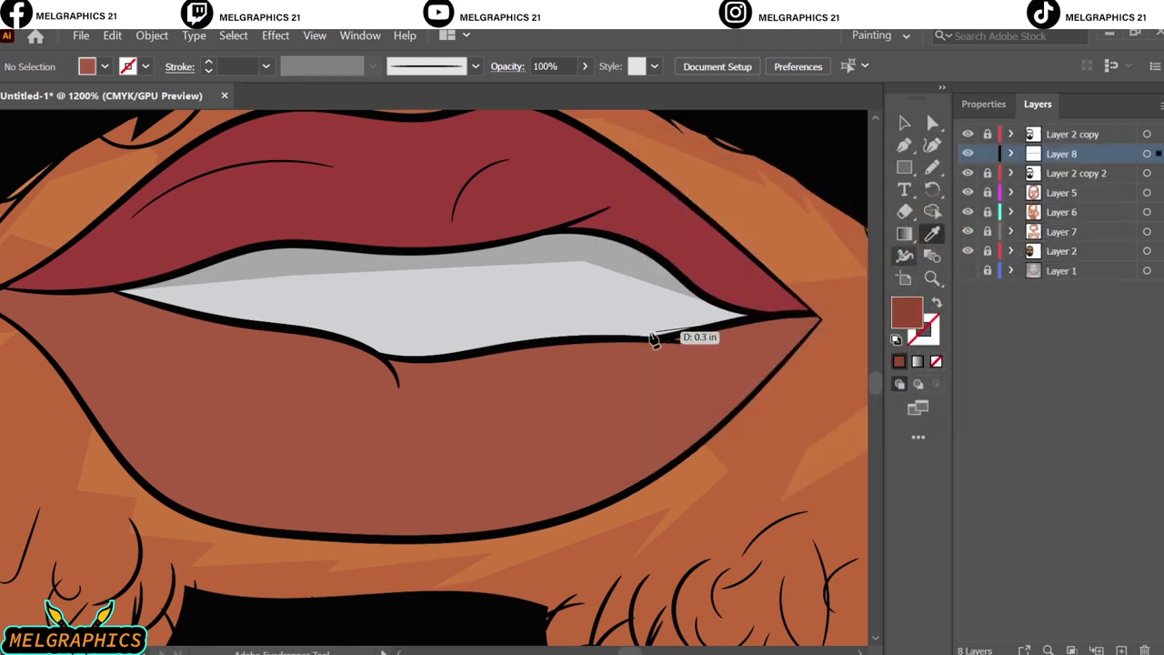
Step: Draw a shadow shape across the lower lip toward the right corner
key("p")
left_click(593, 339)
left_click(573, 389)
left_click(533, 479)
left_click(246, 502)
left_click(553, 505)
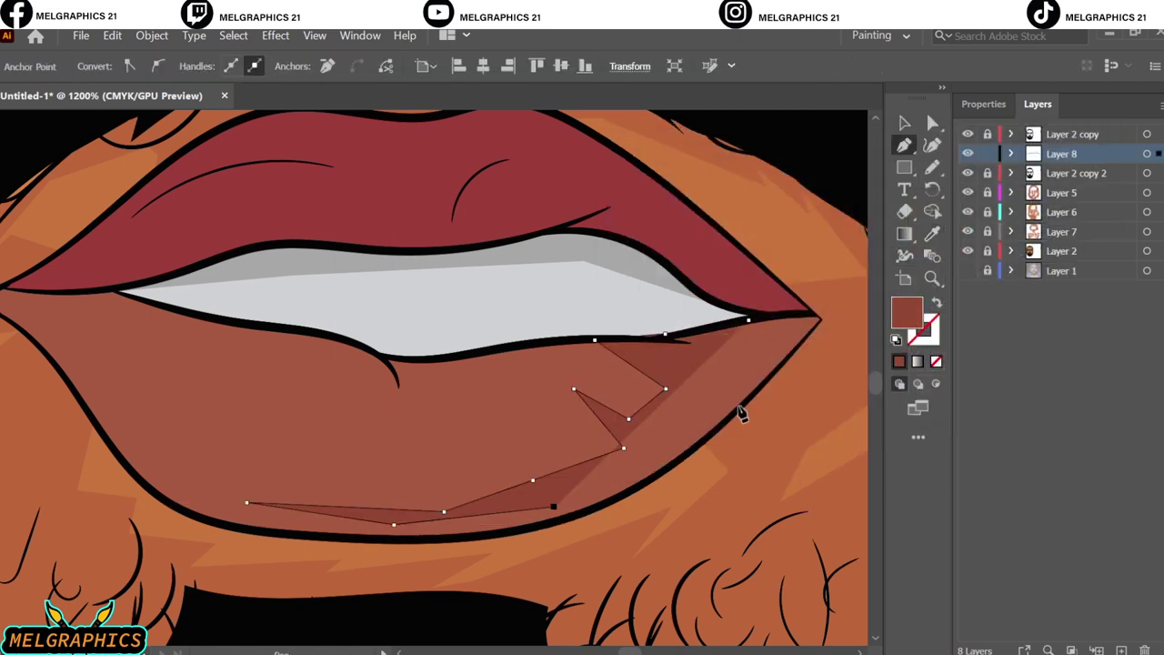
left_click(741, 414)
left_click(818, 318)
left_click(594, 339)
scroll(200, 364, "left", 3)
key("ctrl+shift+a")
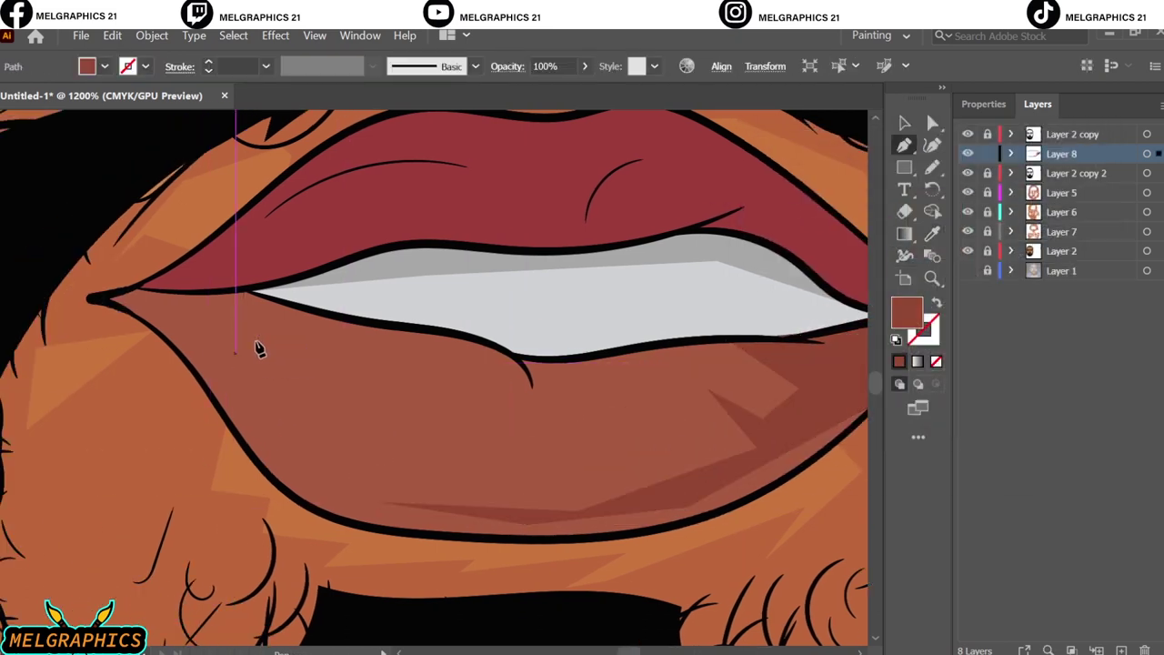
Step: Draw a second shadow shape at the left side of the lower lip
left_click(260, 339)
left_click(320, 368)
left_click(351, 465)
left_click(531, 514)
left_click(187, 335)
left_click(245, 290)
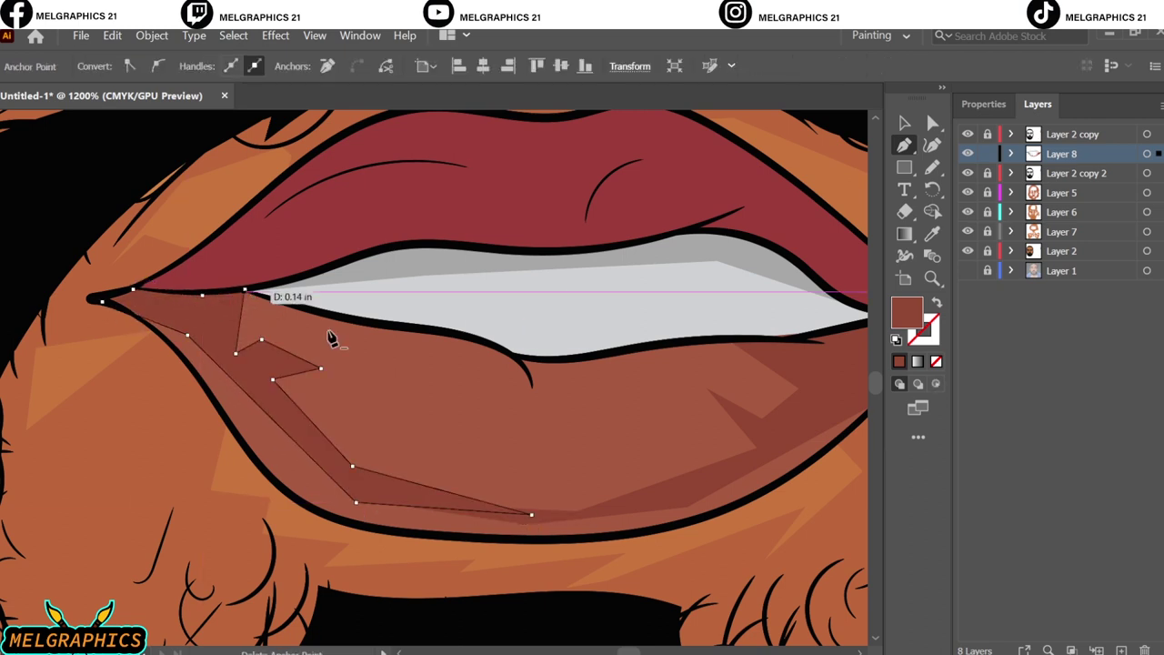
key("ctrl+shift+a")
Step: Add a small wedge below the lip centre and recolour the under-teeth shadow dark red
left_click(504, 361)
left_click(540, 437)
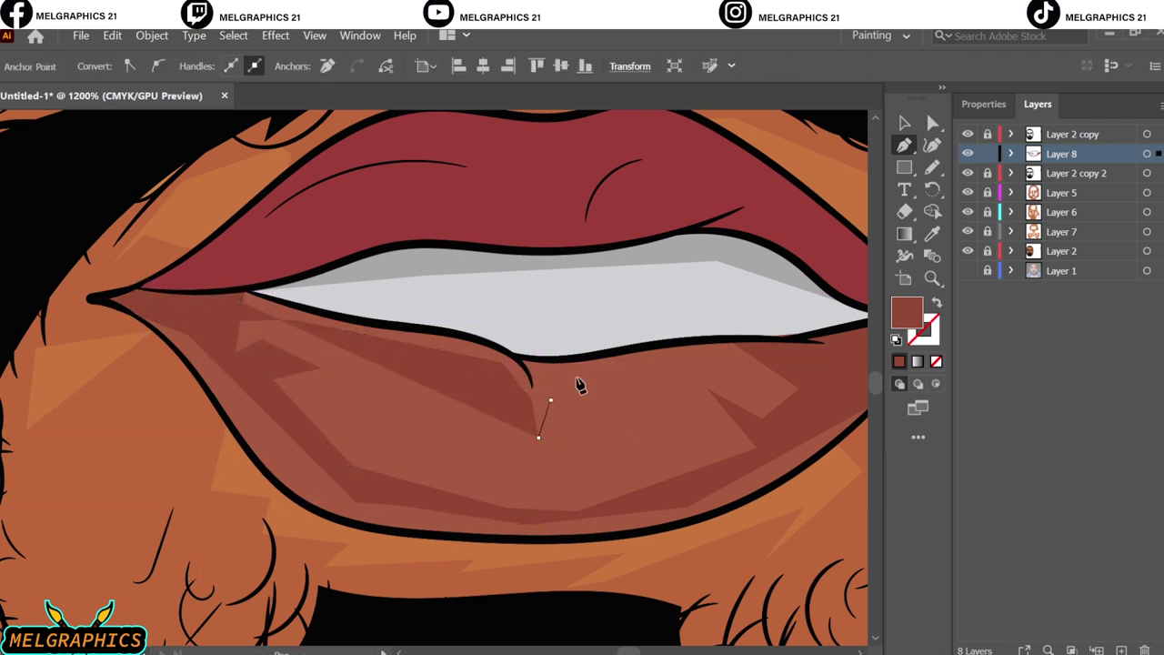
left_click(577, 384)
left_click(684, 351, "ctrl")
scroll(243, 296, "up", 3)
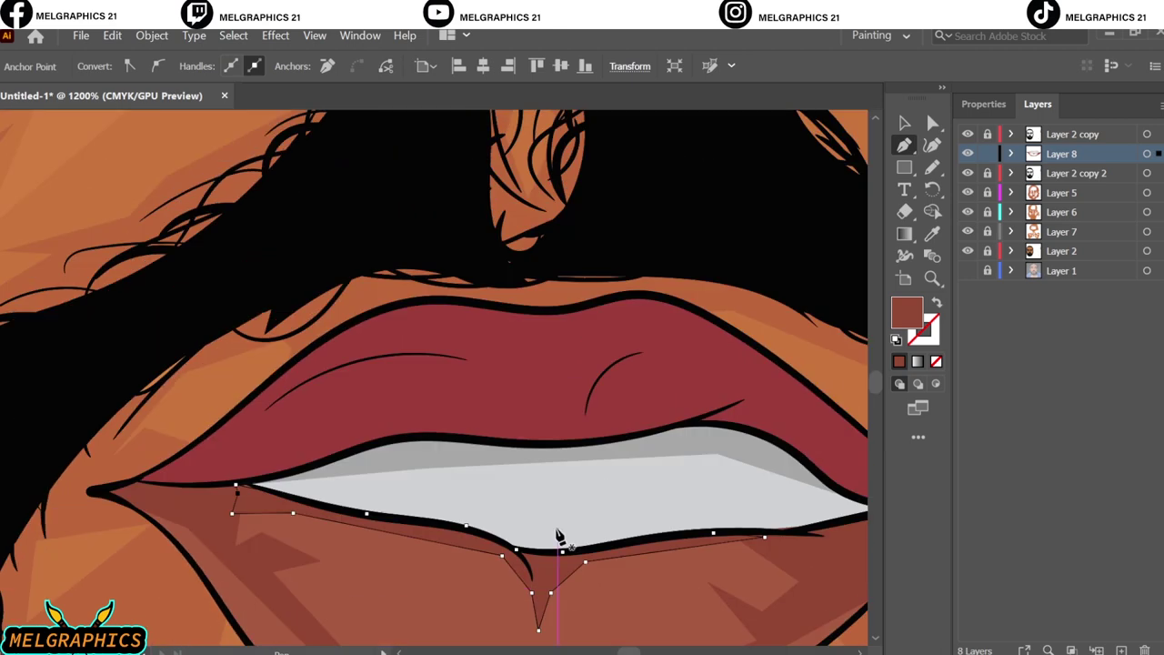
key("i")
left_click(558, 545)
key("p")
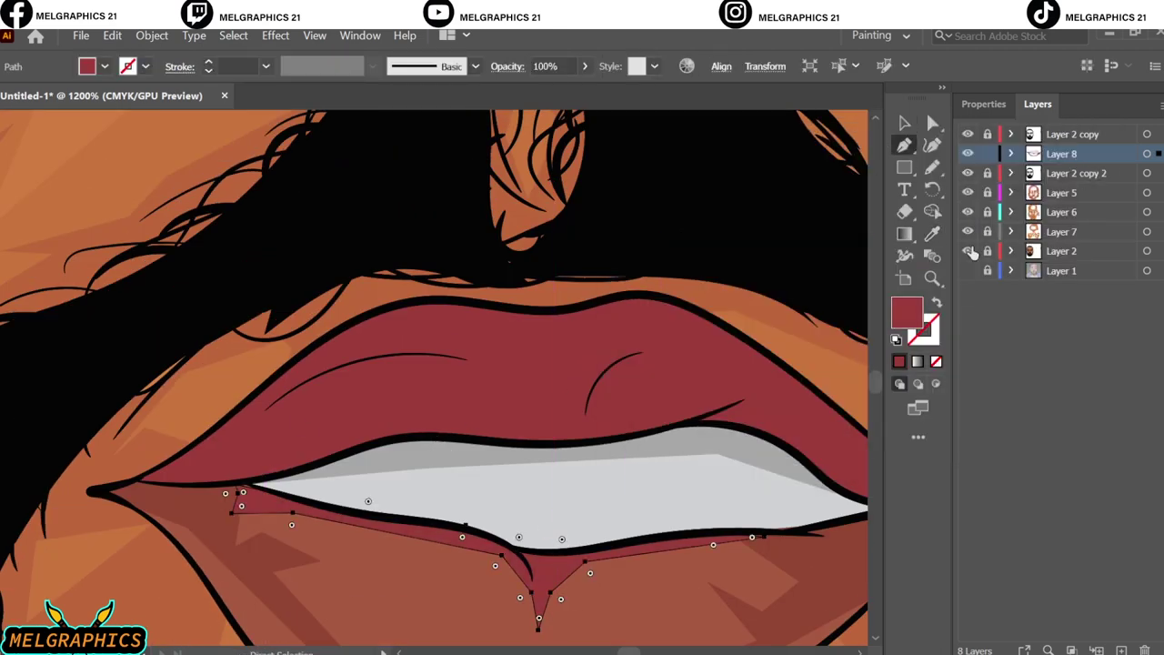
key("ctrl+shift+a")
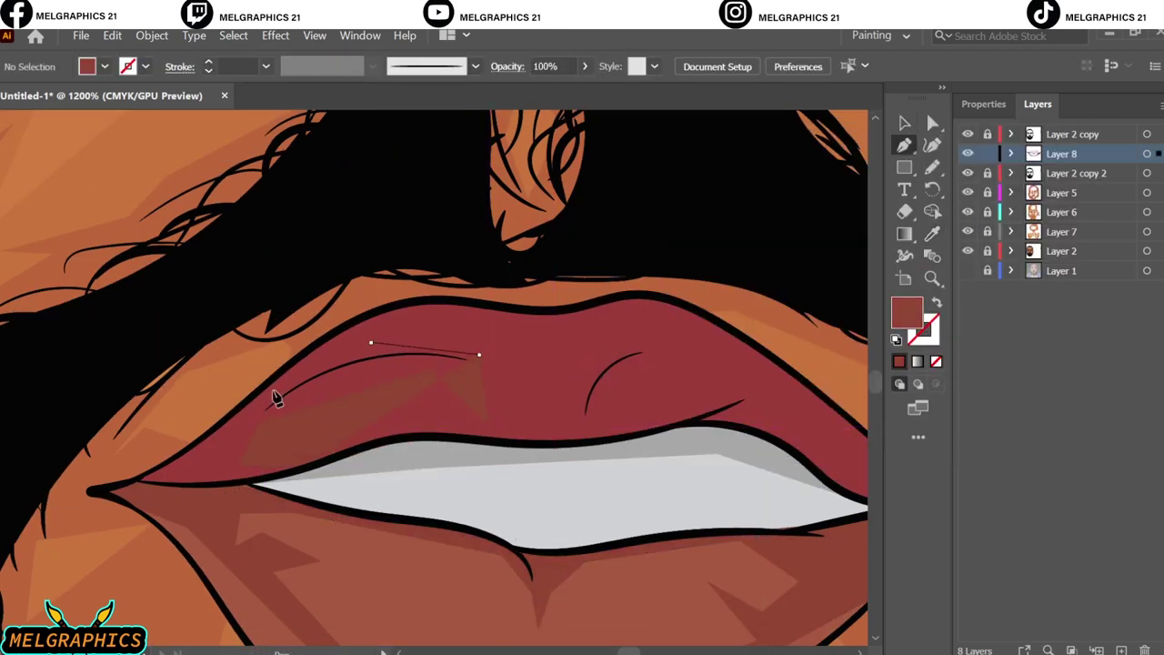
Step: Draw a red shading shape on the upper lip
left_click(489, 425)
left_click(260, 422)
left_click(238, 466)
left_click(132, 482)
double_click(907, 312)
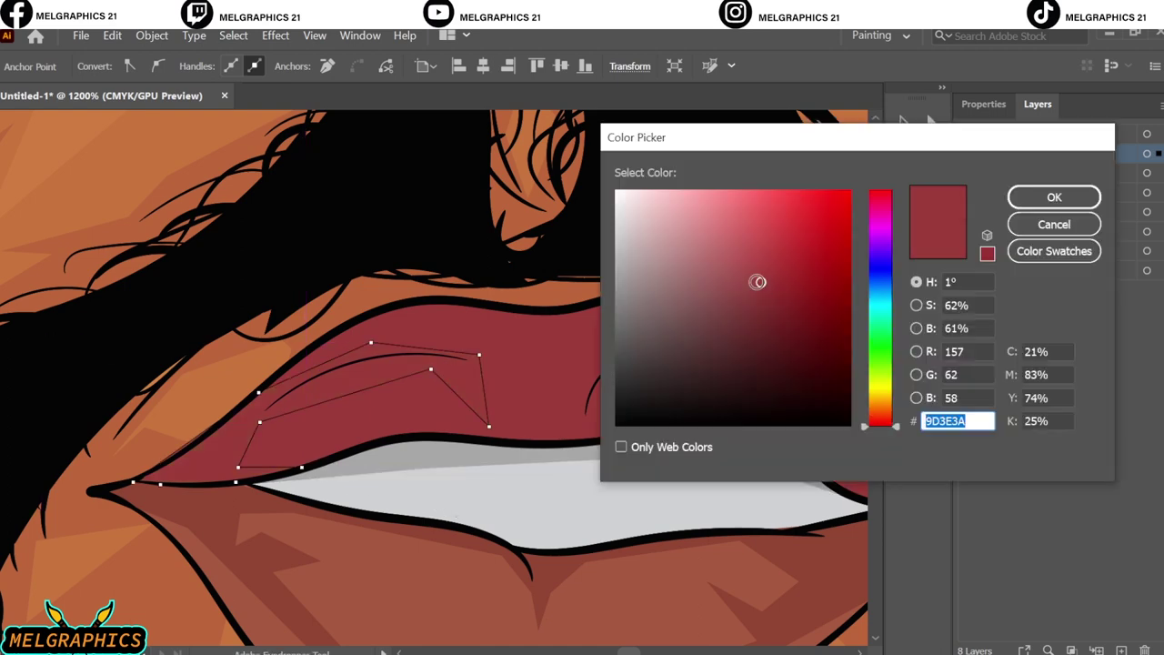
left_click(1053, 197)
key("ctrl+shift+a")
key("ctrl+0")
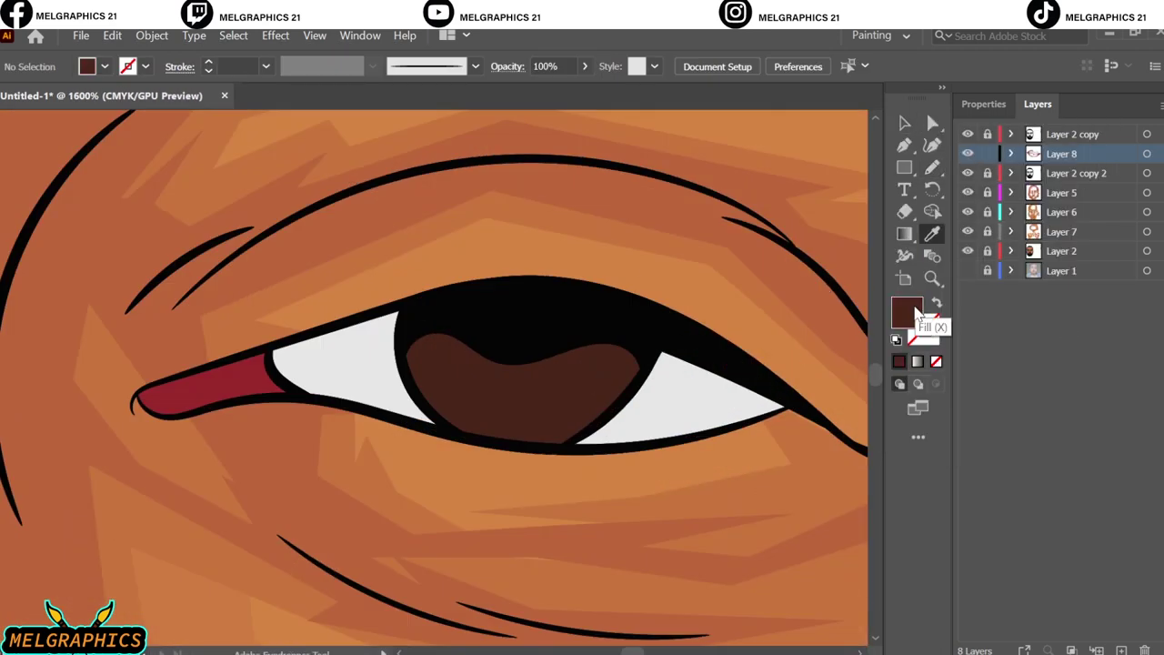
Step: Draw a reflection shape inside the iris and give it a lighter brown fill
double_click(909, 312)
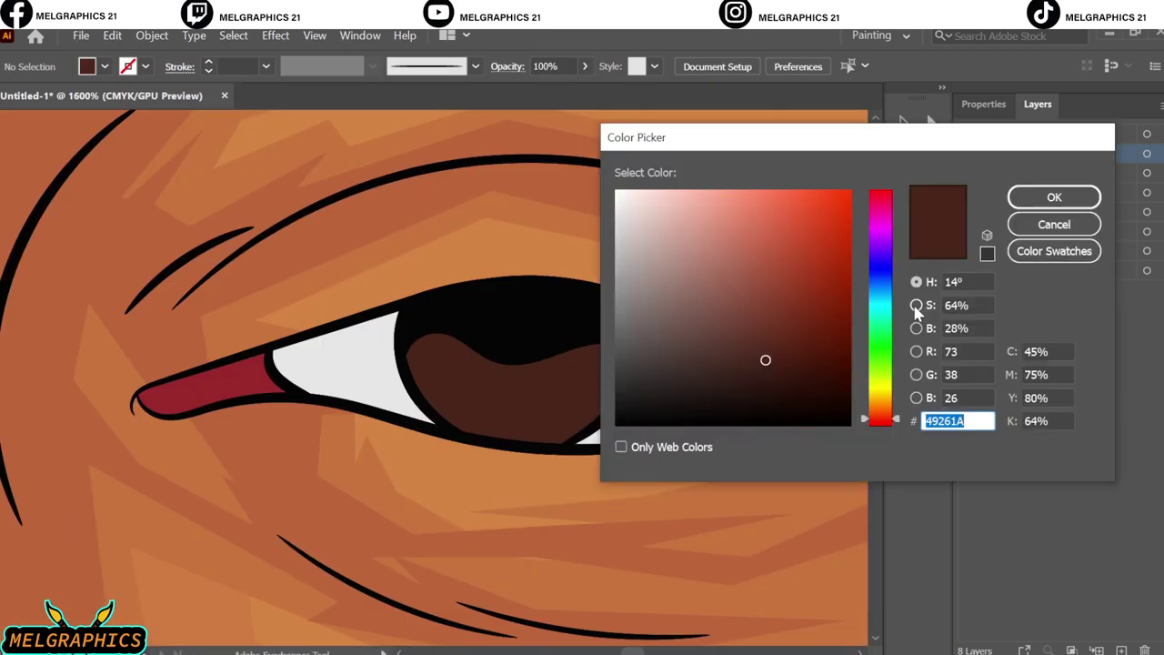
left_click(778, 380)
key("Return")
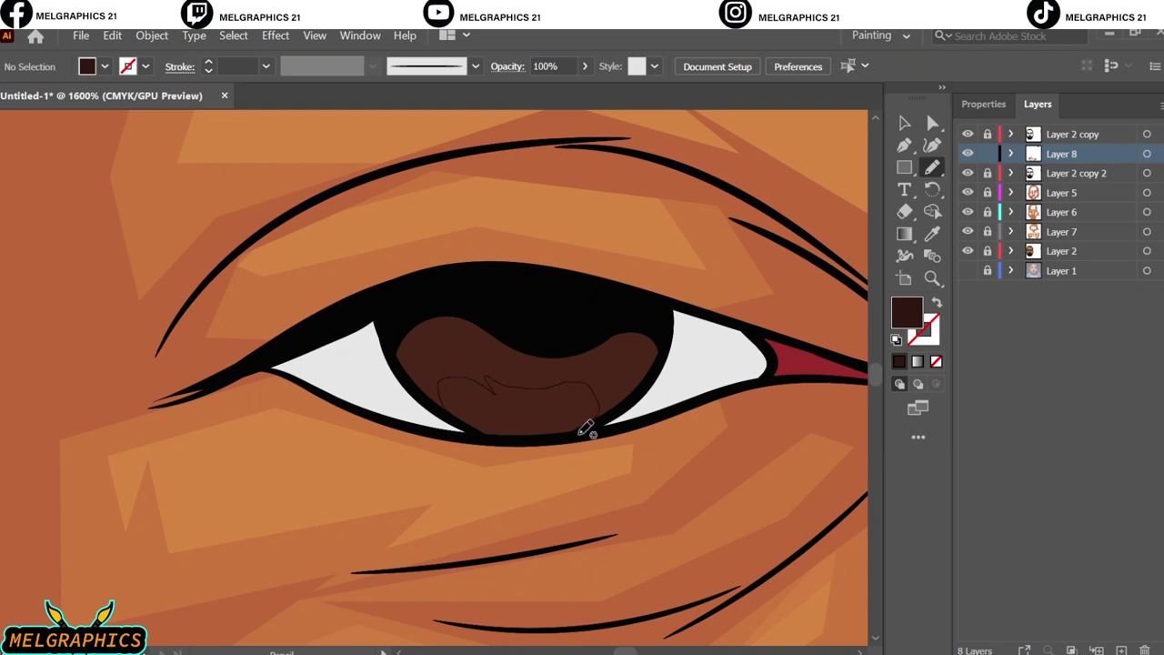
left_click_drag(401, 361, 403, 363)
key("v")
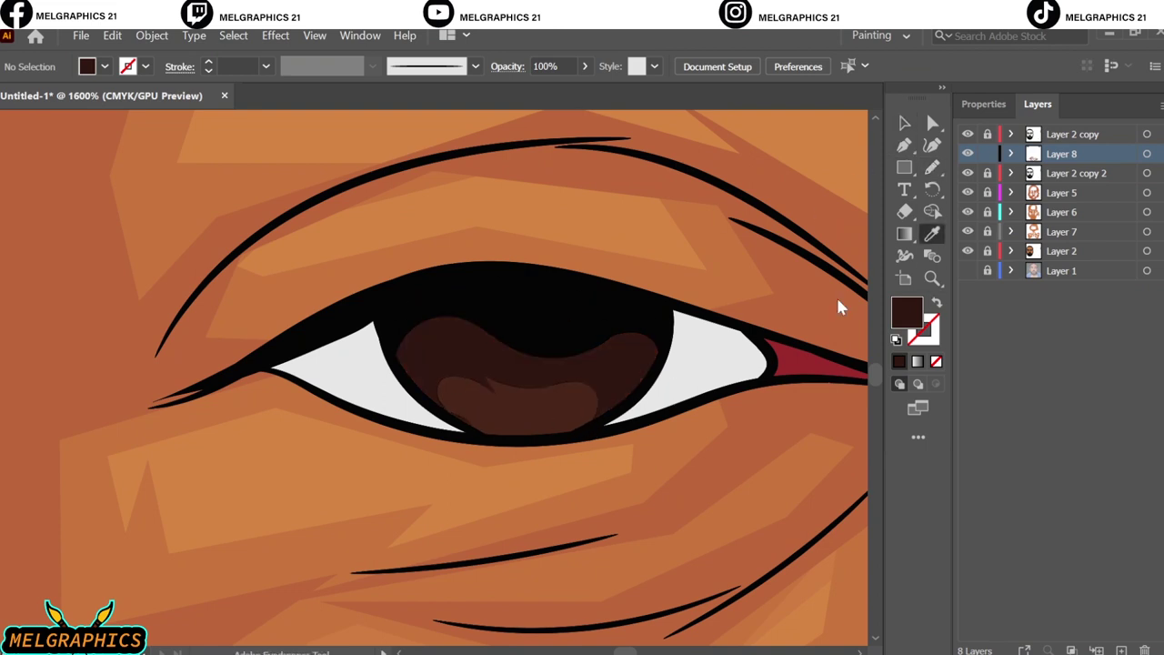
double_click(906, 312)
key("Return")
Step: Draw a purple shadow in the upper lid corner of the first eye
left_click(771, 364)
left_click(747, 325)
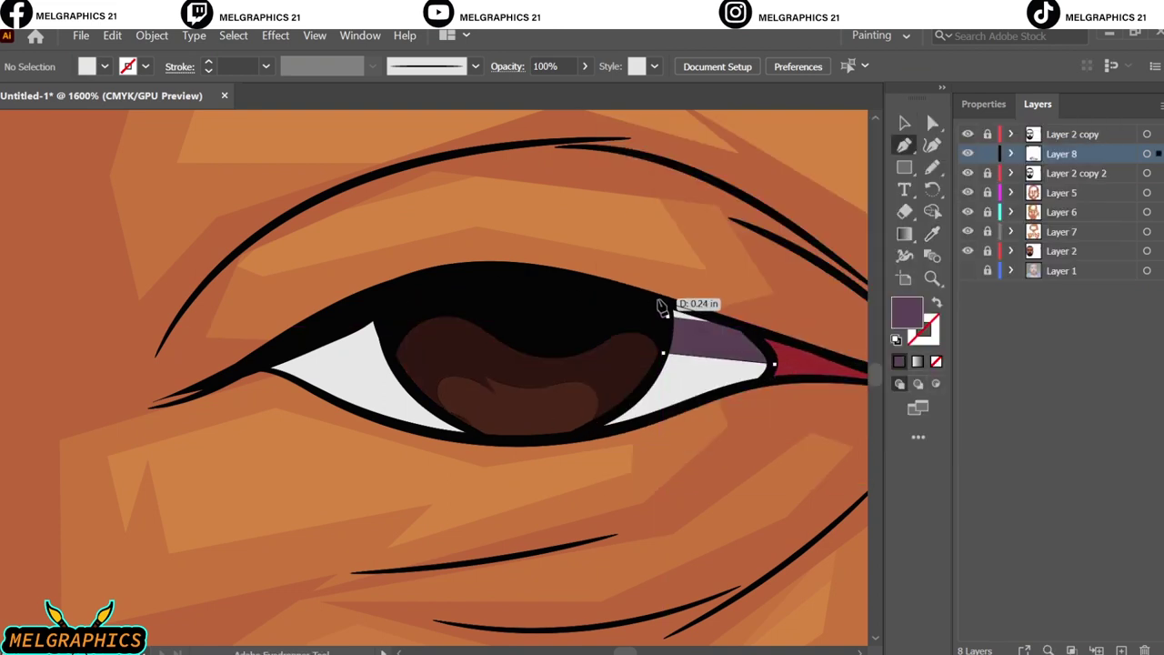
left_click(667, 315)
scroll(394, 326, "down", 3)
scroll(642, 428, "right", 5)
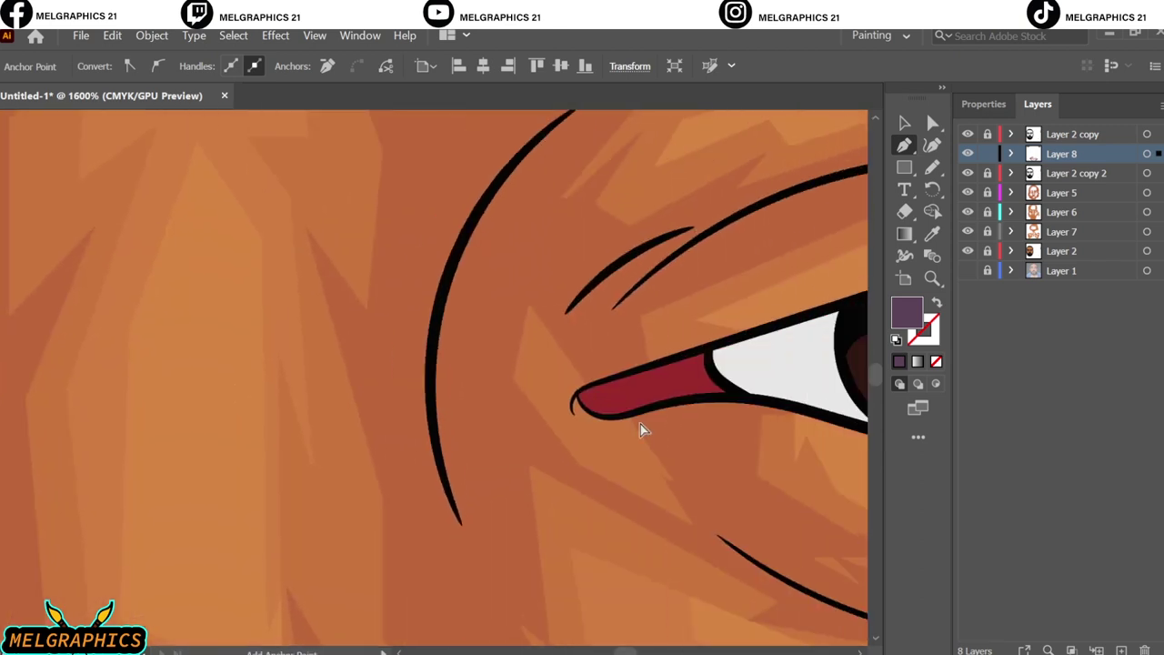
scroll(442, 382, "up", 3)
left_click(600, 455)
Step: Draw a matching purple lid shadow on the other eye
left_click(202, 404)
left_click(78, 391)
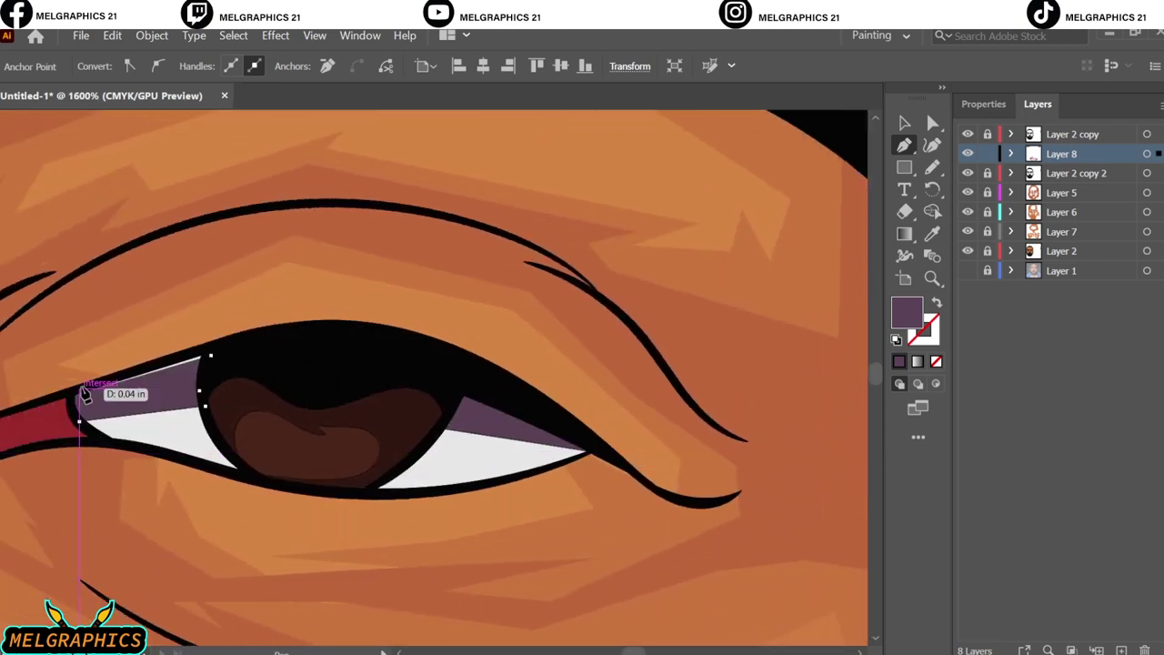
left_click(221, 356)
left_click(202, 404)
key("v")
key("ctrl+shift+a")
key("ctrl+0")
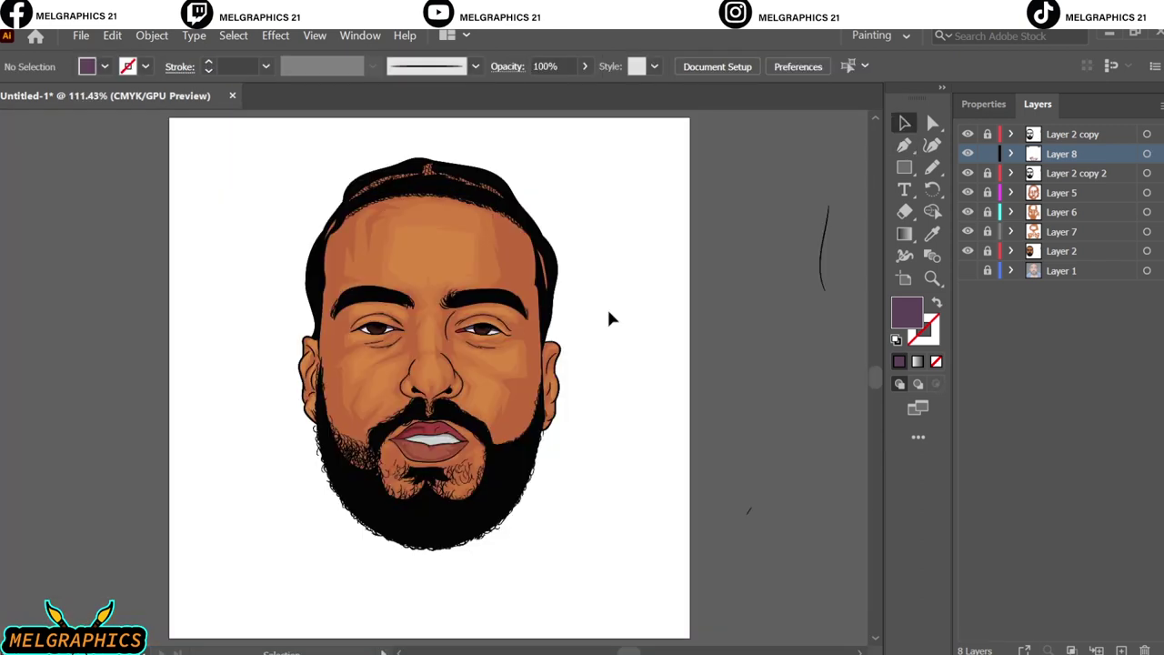
Step: On a new layer, draw a small white-filled circle above the iris
left_click(1121, 650)
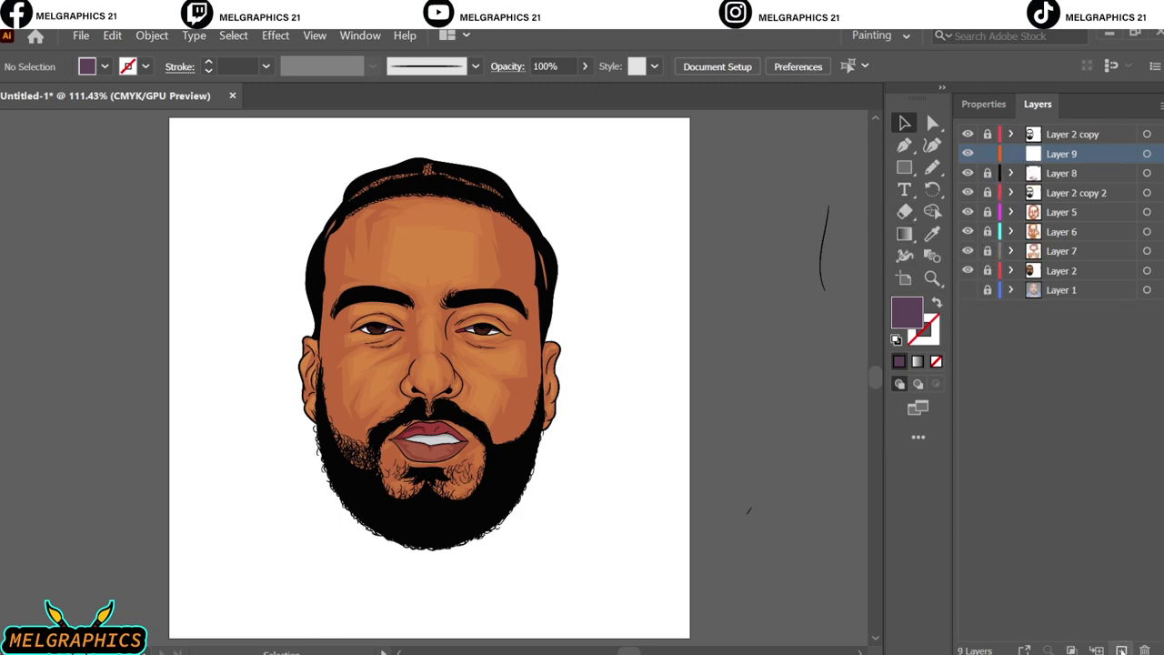
left_click(904, 167)
left_click(961, 185)
scroll(332, 177, "up", 8)
scroll(333, 176, "up", 4)
double_click(907, 311)
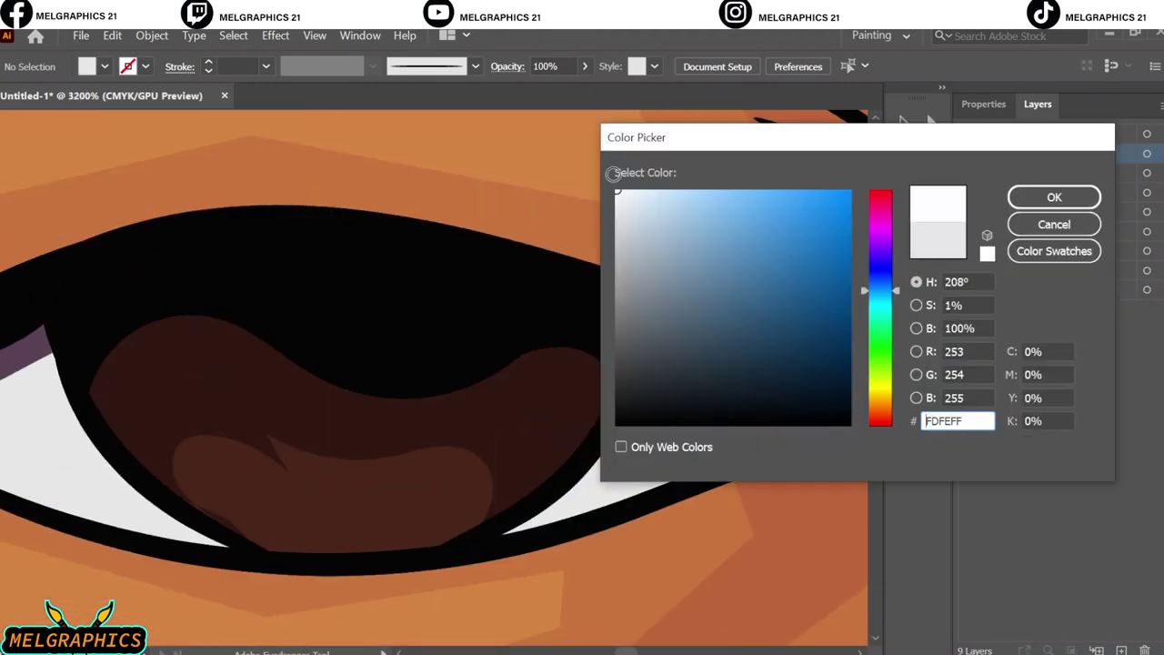
left_click(1058, 195)
key("l")
left_click_drag(168, 306, 173, 310)
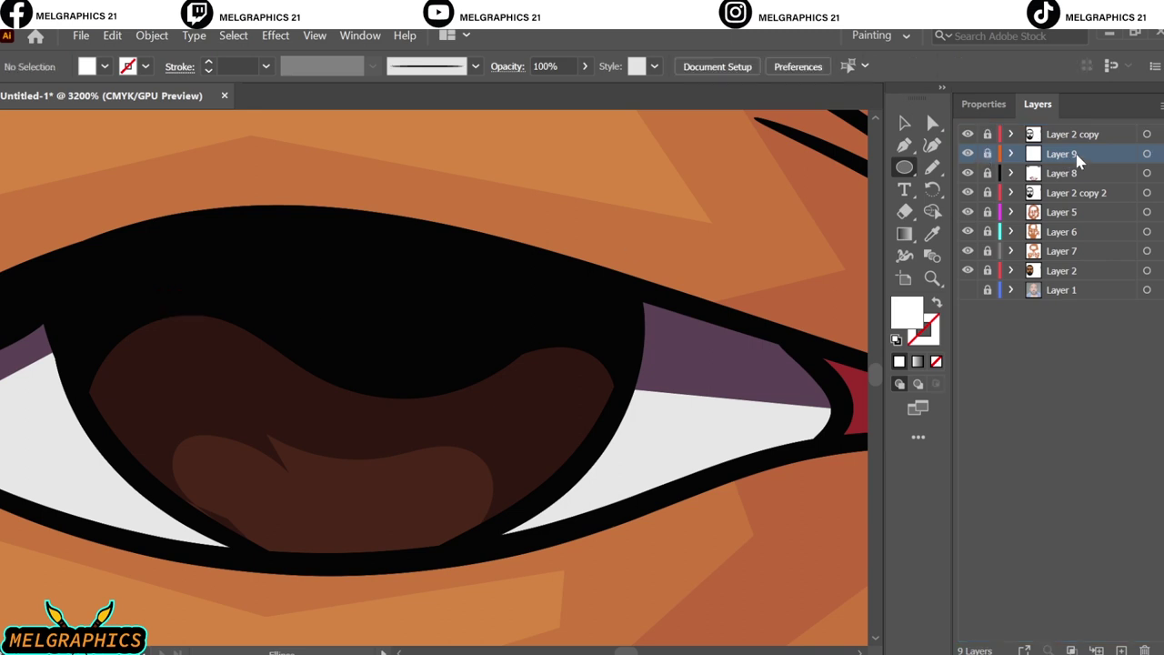
Step: Move the highlight layer to the top and give the circle a white-to-black gradient
left_click_drag(1073, 133, 991, 162)
left_click(904, 122)
left_click(169, 305)
left_click(903, 234)
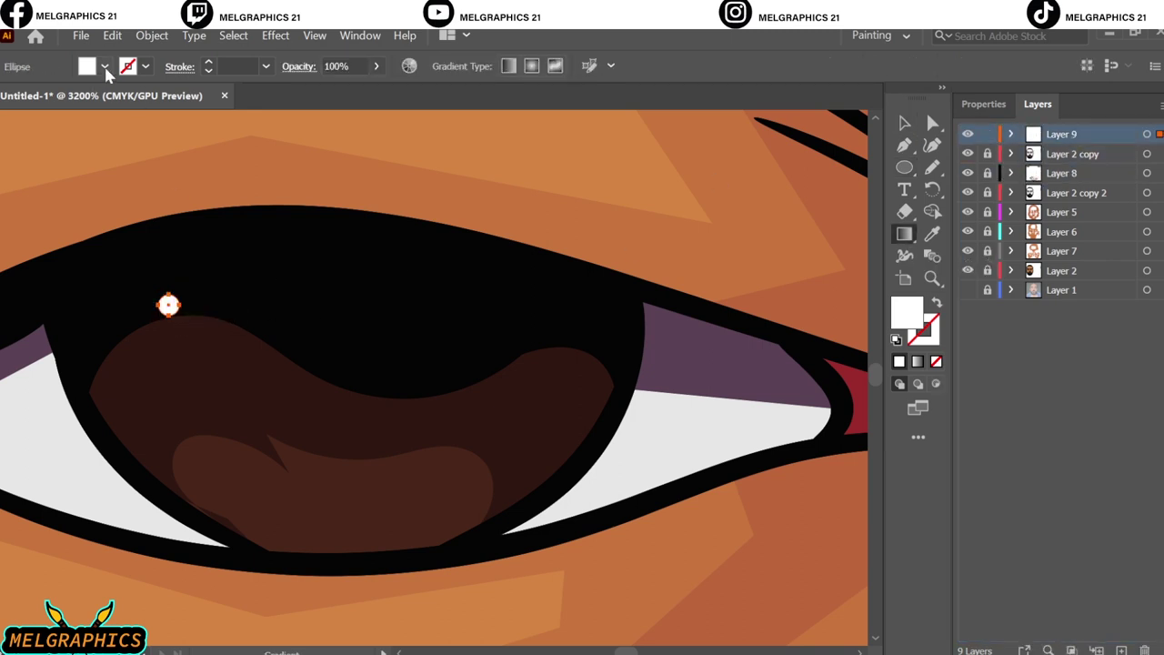
double_click(906, 234)
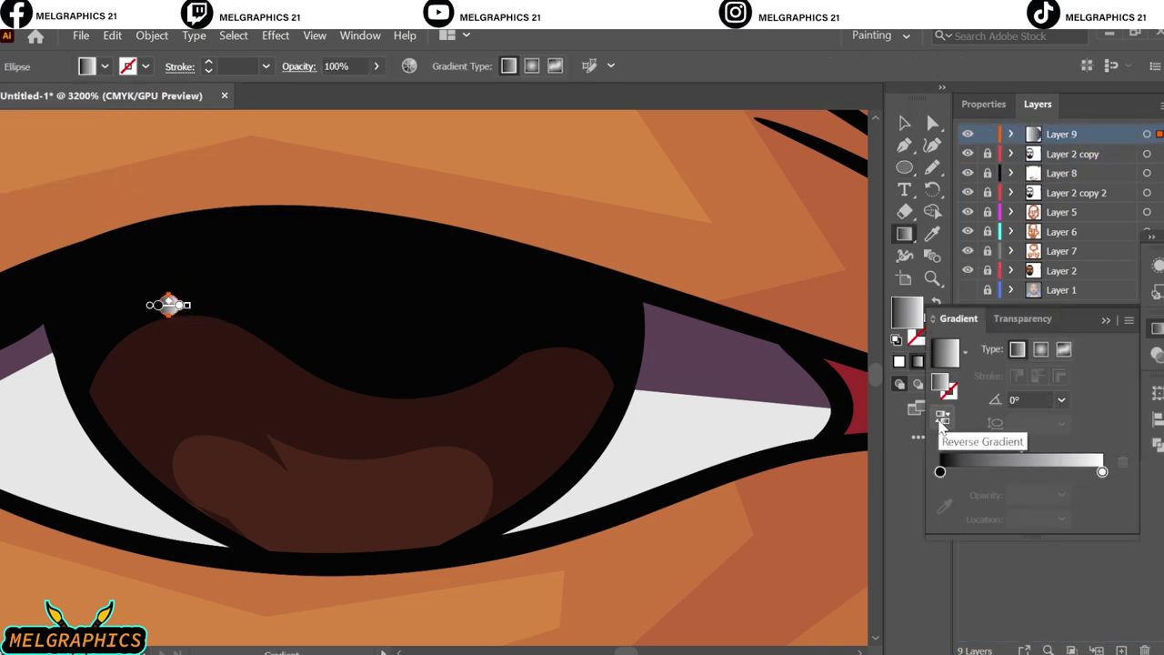
left_click(1102, 471)
left_click_drag(1026, 450, 1073, 450)
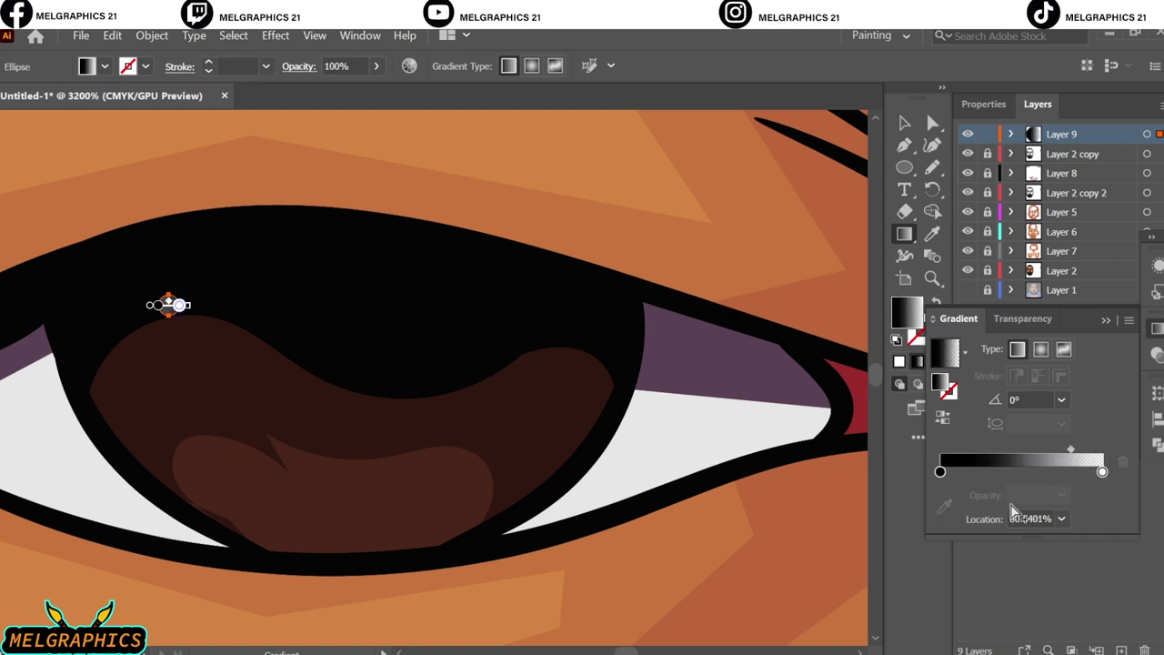
left_click(1061, 494)
left_click(1027, 493)
Step: Duplicate the gradient dot to the right and repeat it into an evenly spaced row
key("v")
scroll(138, 307, "up", 2)
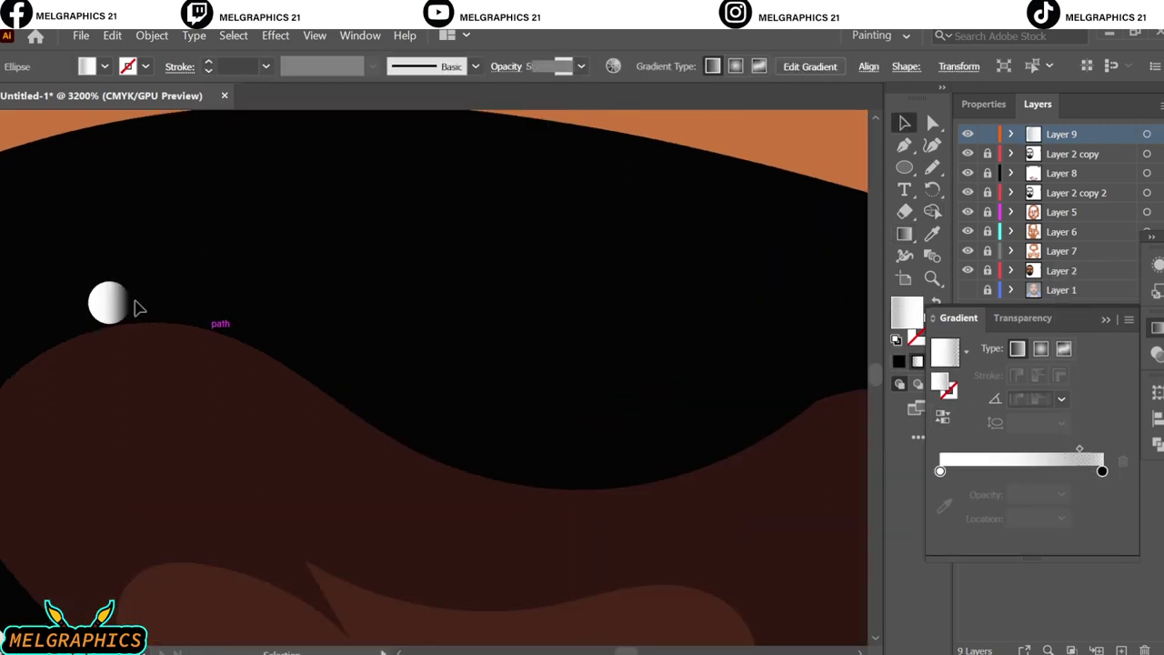
key("ctrl+z")
key("ctrl+z")
key("ctrl+z")
key("ctrl+z")
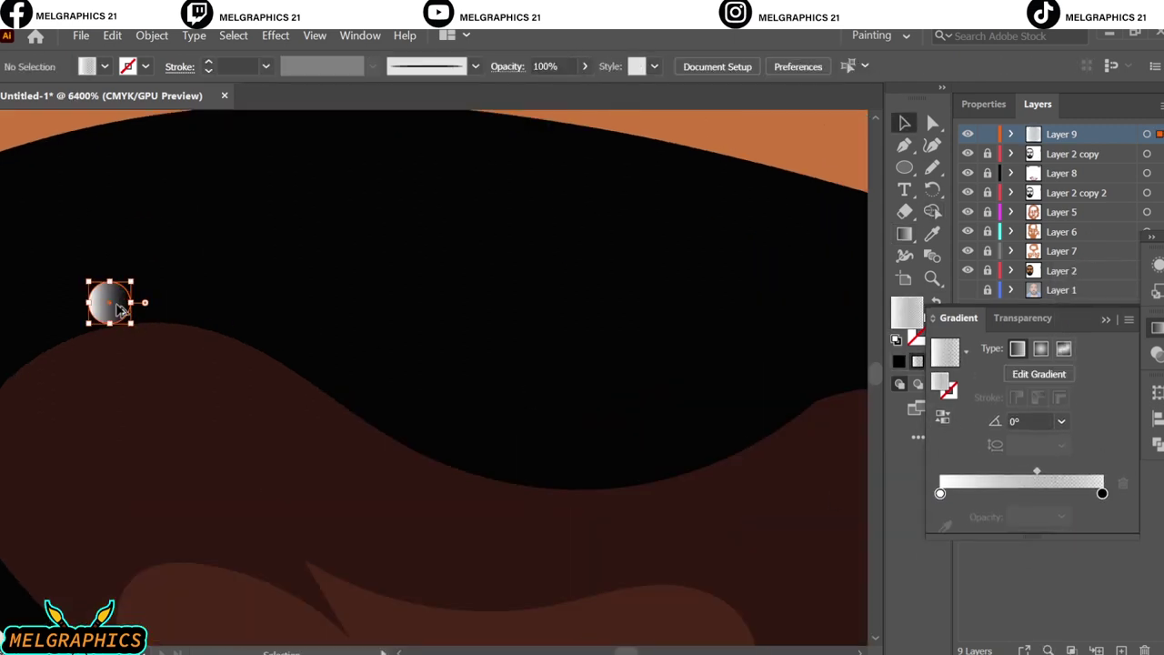
left_click_drag(120, 309, 207, 309)
key("ctrl+d")
key("ctrl+d")
key("ctrl+d")
key("ctrl+d")
key("ctrl+d")
key("ctrl+d")
Step: Stretch the dot row wider so it spans the upper edge of the iris
key("ctrl+0")
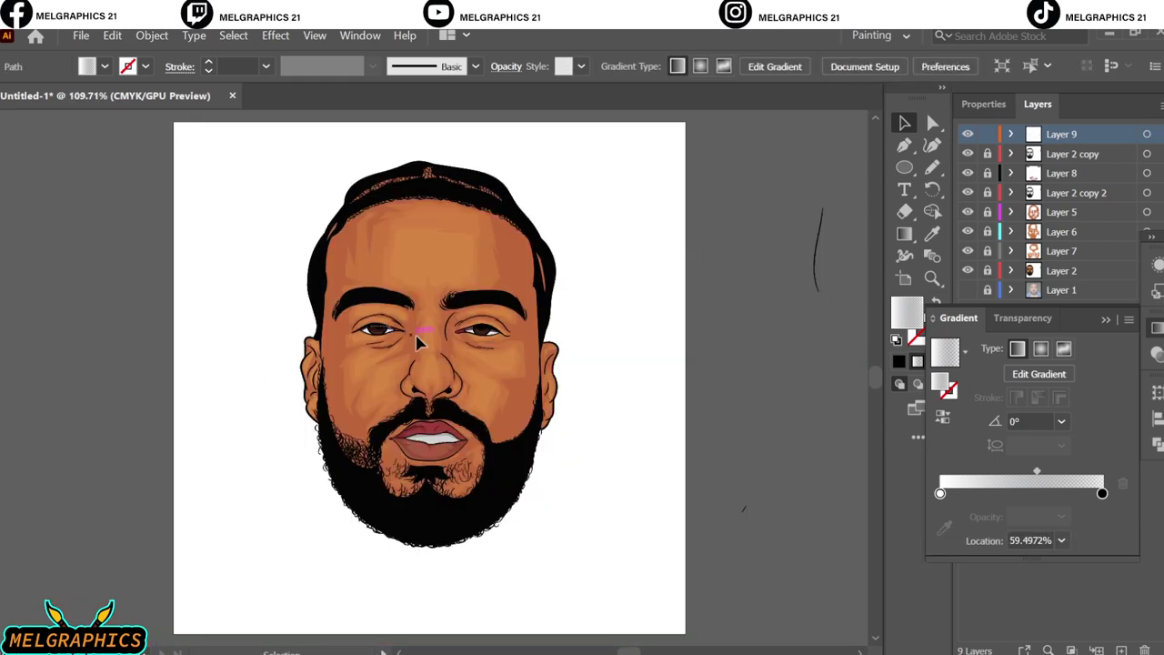
scroll(419, 342, "up", 3)
scroll(528, 355, "up", 5)
left_click_drag(84, 354, 369, 440)
mouse_move(337, 382)
left_mouse_down()
mouse_move(518, 452)
mouse_move(327, 382)
left_mouse_up()
left_click(696, 331)
Step: Copy the row of highlight dots onto the other eye
scroll(696, 330, "down", 3)
scroll(145, 382, "up", 1)
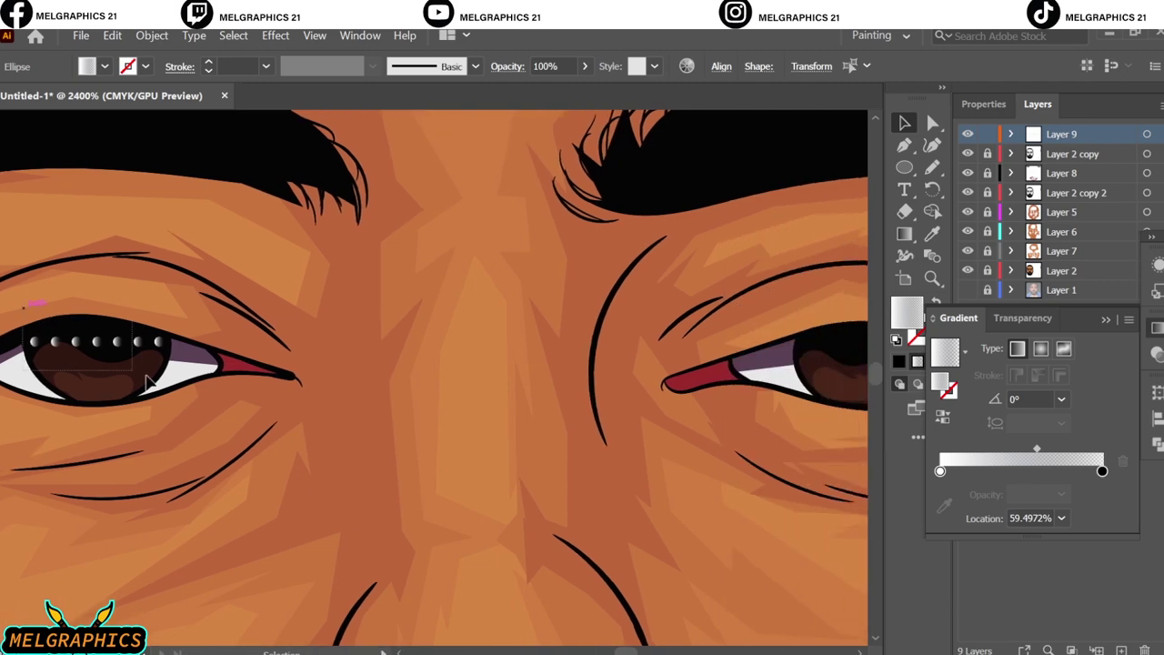
scroll(520, 350, "down", 3)
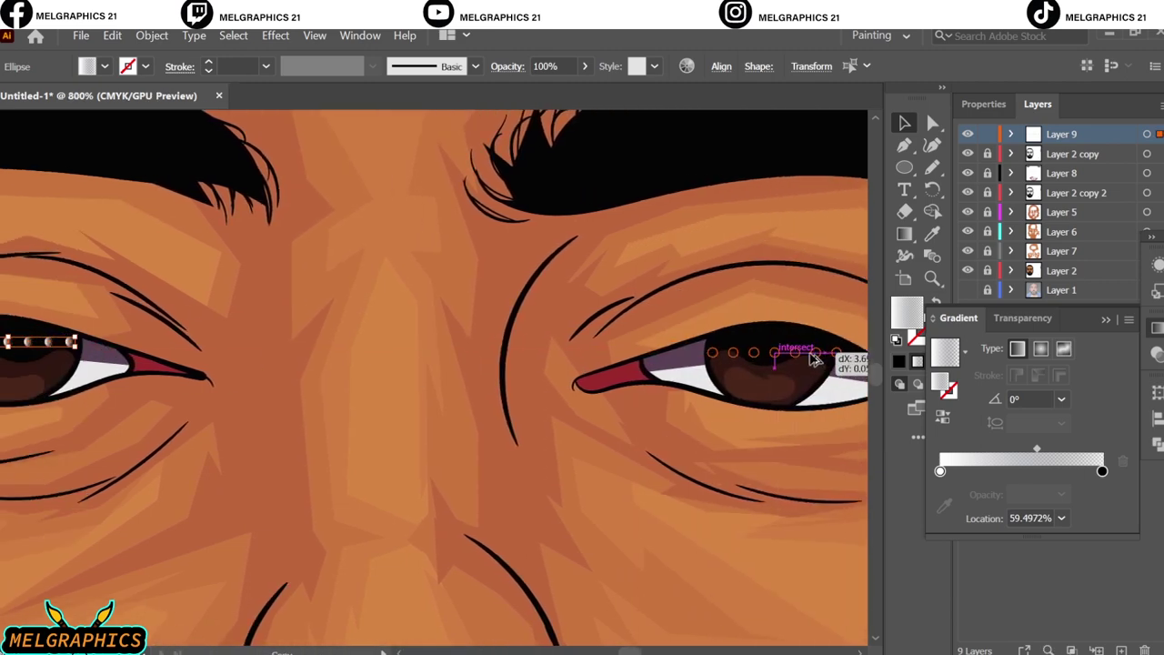
left_click_drag(520, 350, 713, 339)
scroll(770, 442, "down", 3)
key("ctrl+0")
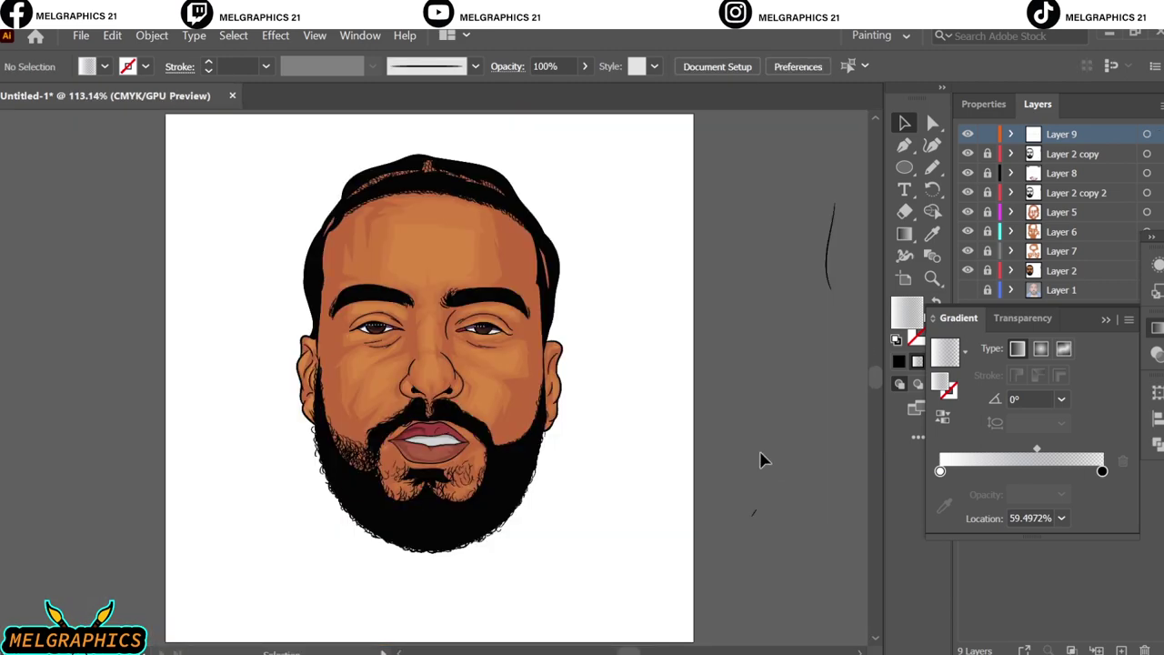
scroll(400, 314, "up", 2)
key("ctrl+0")
Step: On a new layer, draw an artboard-sized rectangle filled with dark brown
left_click(1086, 290)
key("ctrl+l")
key("i")
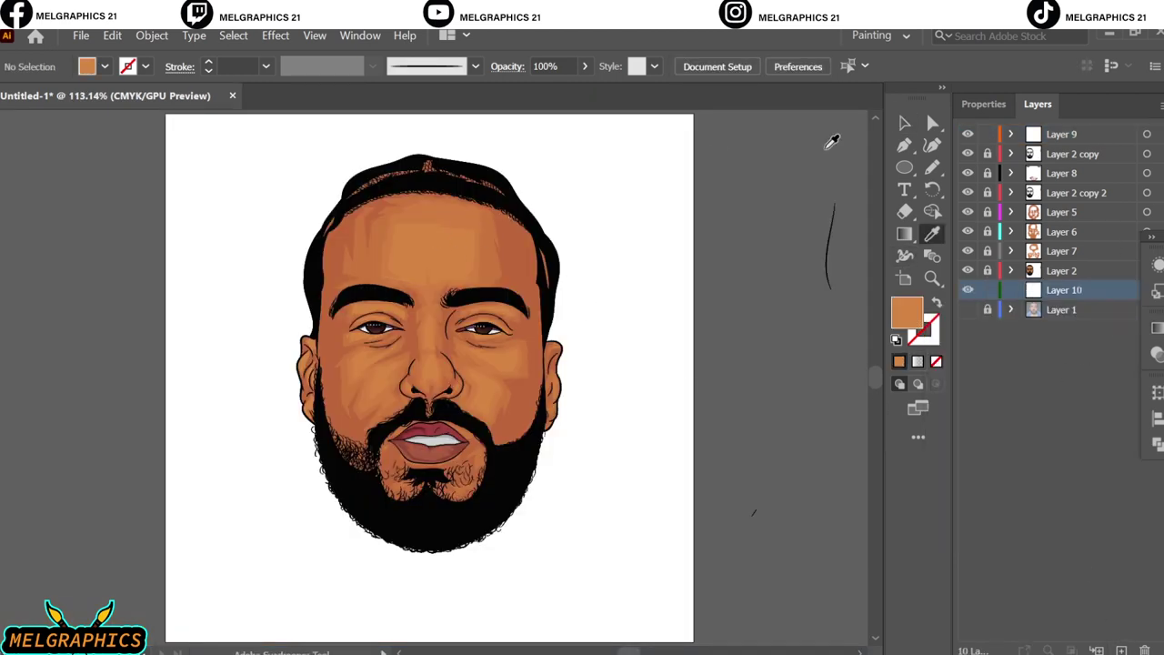
key("m")
left_click_drag(165, 114, 692, 641)
left_click(104, 66)
left_click(31, 104)
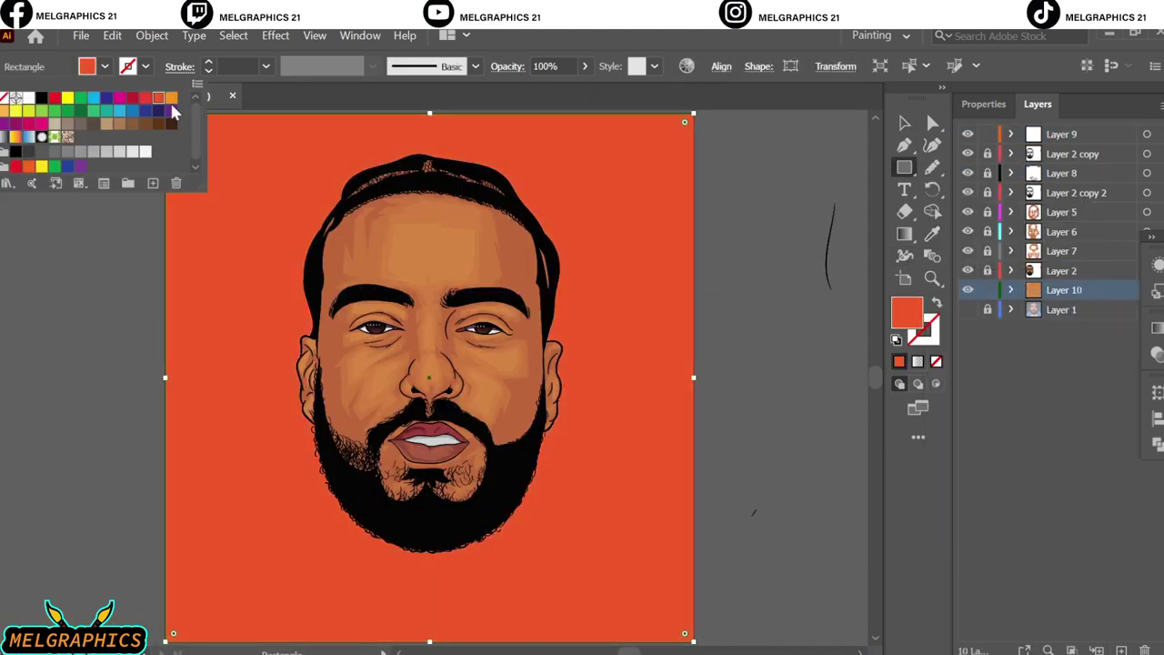
double_click(905, 311)
left_click(808, 270)
left_click(1052, 194)
Step: Lock the Layer 2 copy layer and paste the copied face into Layer 10
key("v")
key("ctrl+shift+a")
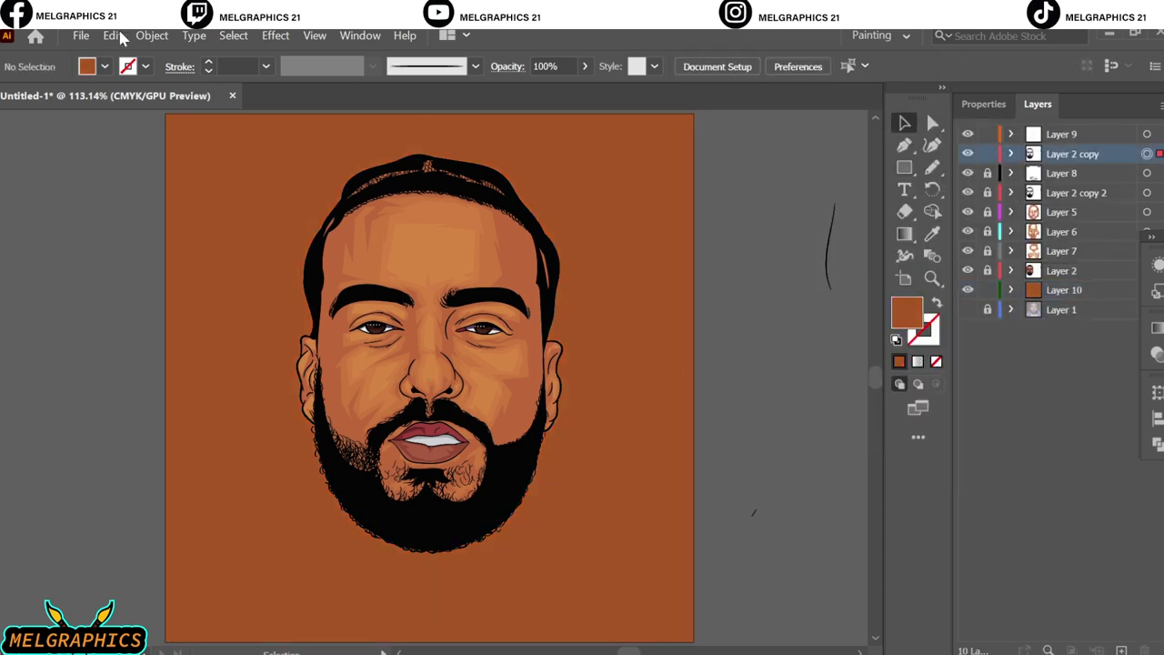
left_click(112, 35)
left_click(988, 154)
left_click(1064, 289)
left_click(112, 34)
left_click(176, 136)
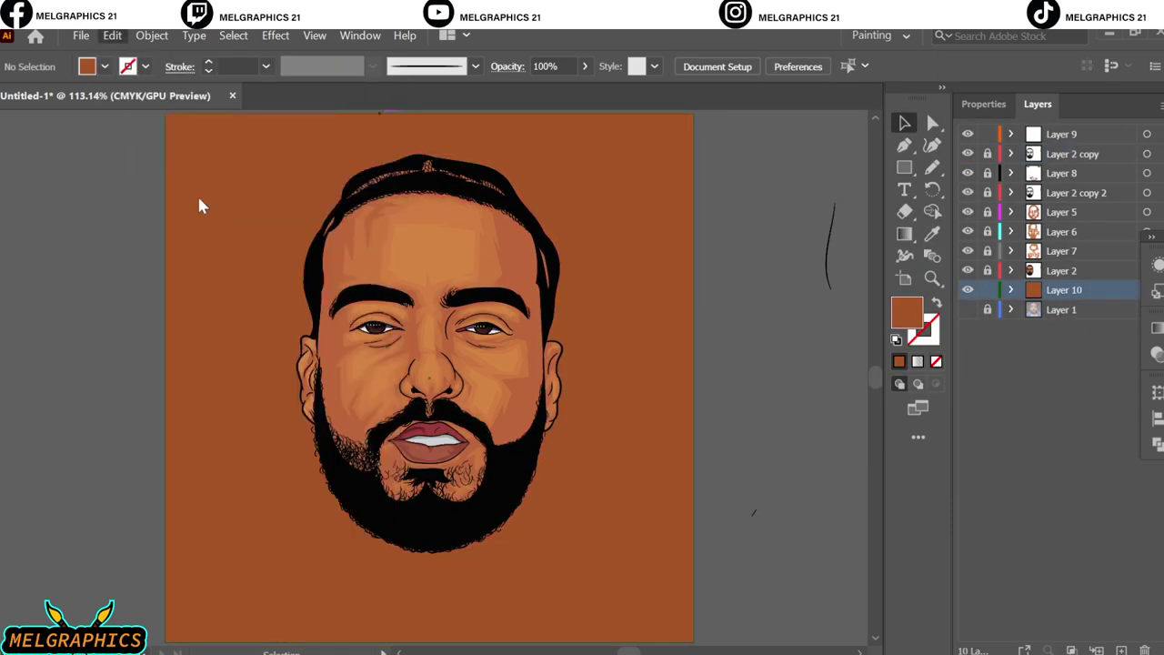
Step: Offset the face path by 0.1389 in and fill the outline white
left_click(276, 34)
mouse_move(296, 274)
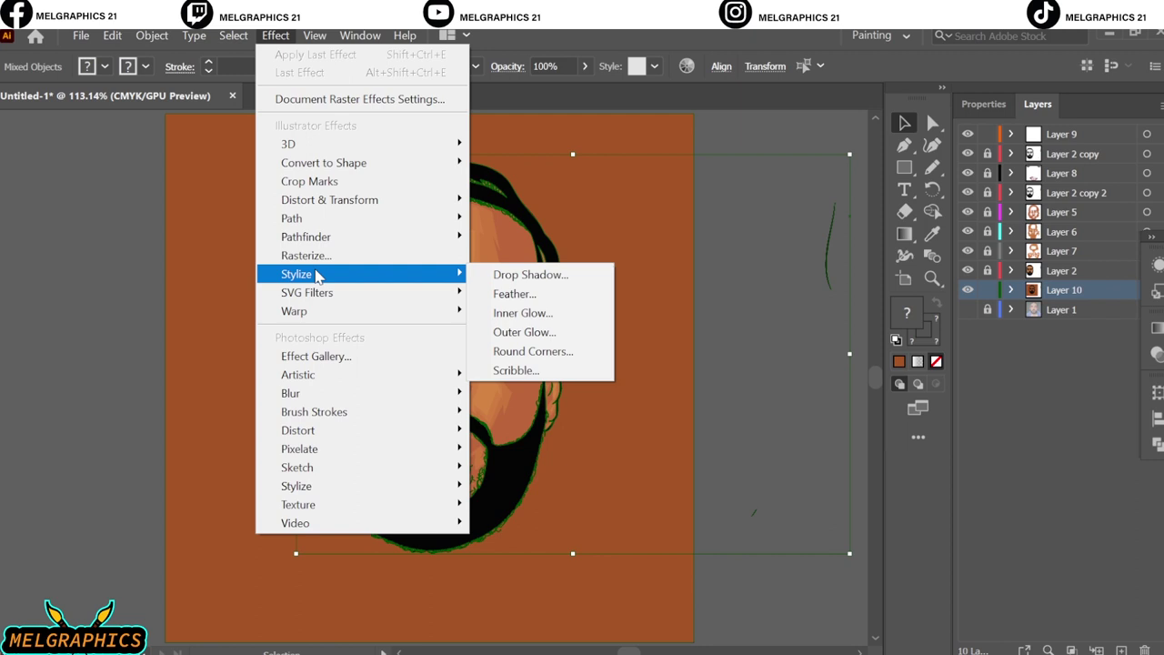
left_click(520, 229)
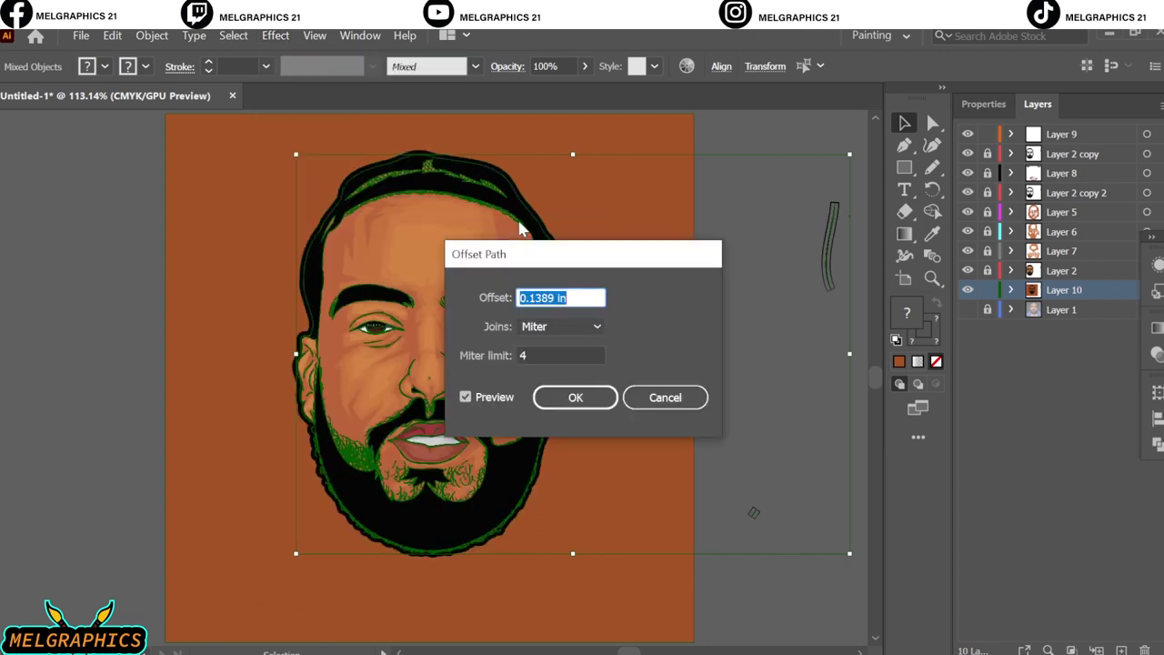
left_click(575, 401)
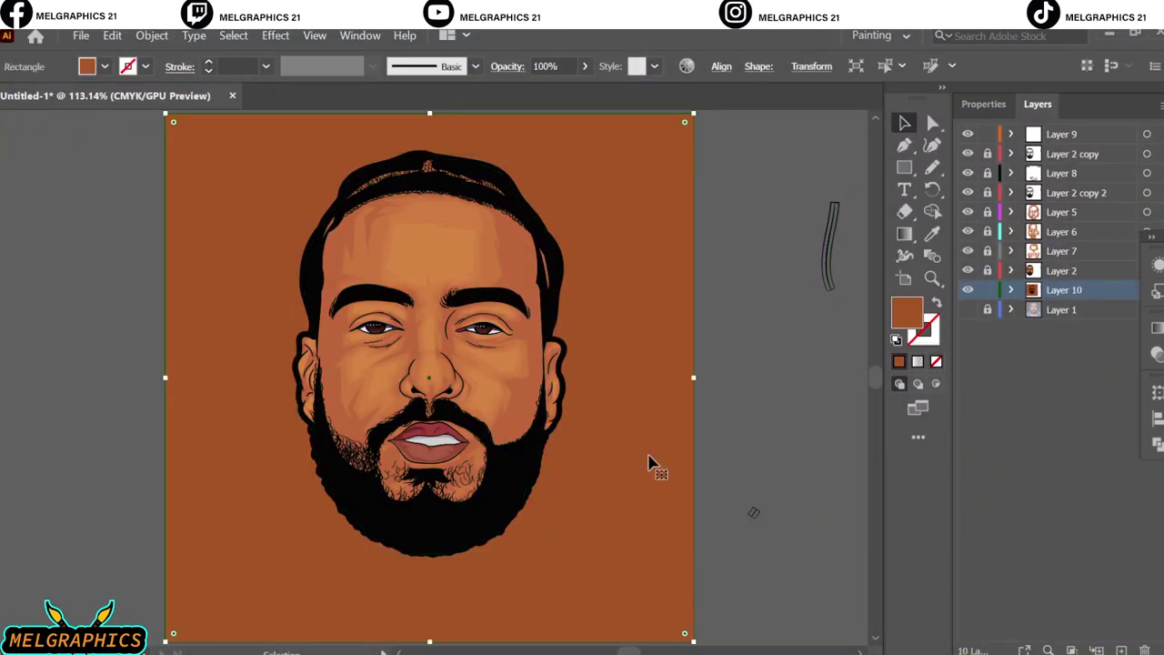
left_click(1010, 289)
left_click(1147, 309)
left_click(104, 67)
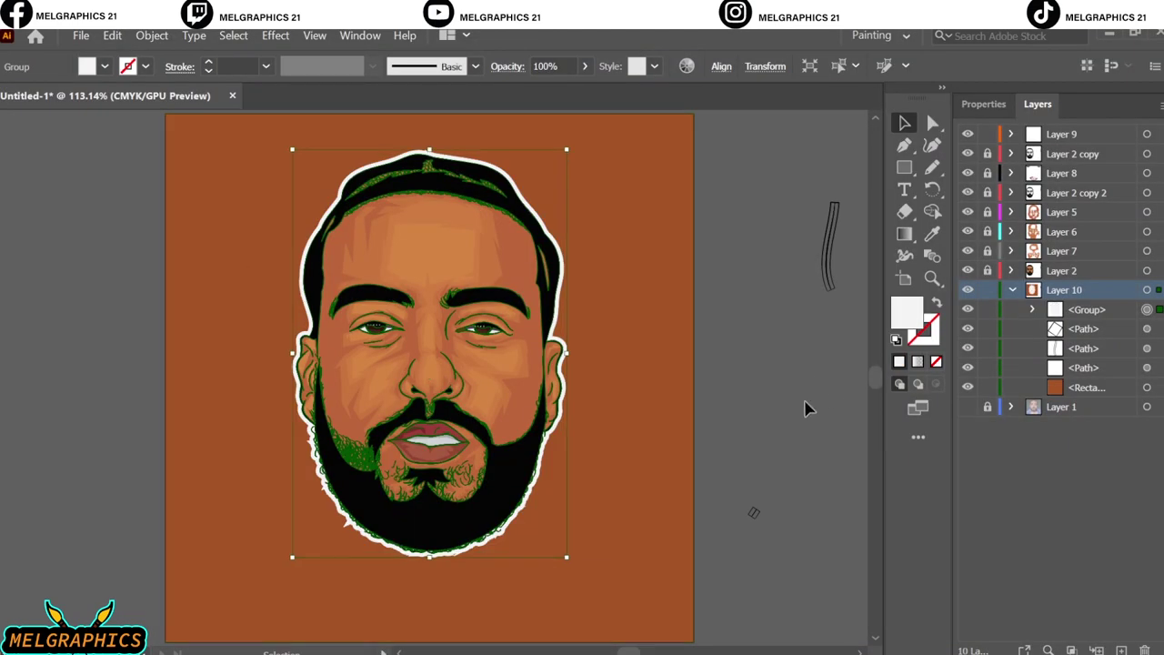
Step: Change the background rectangle's fill to light blue
left_click(805, 408)
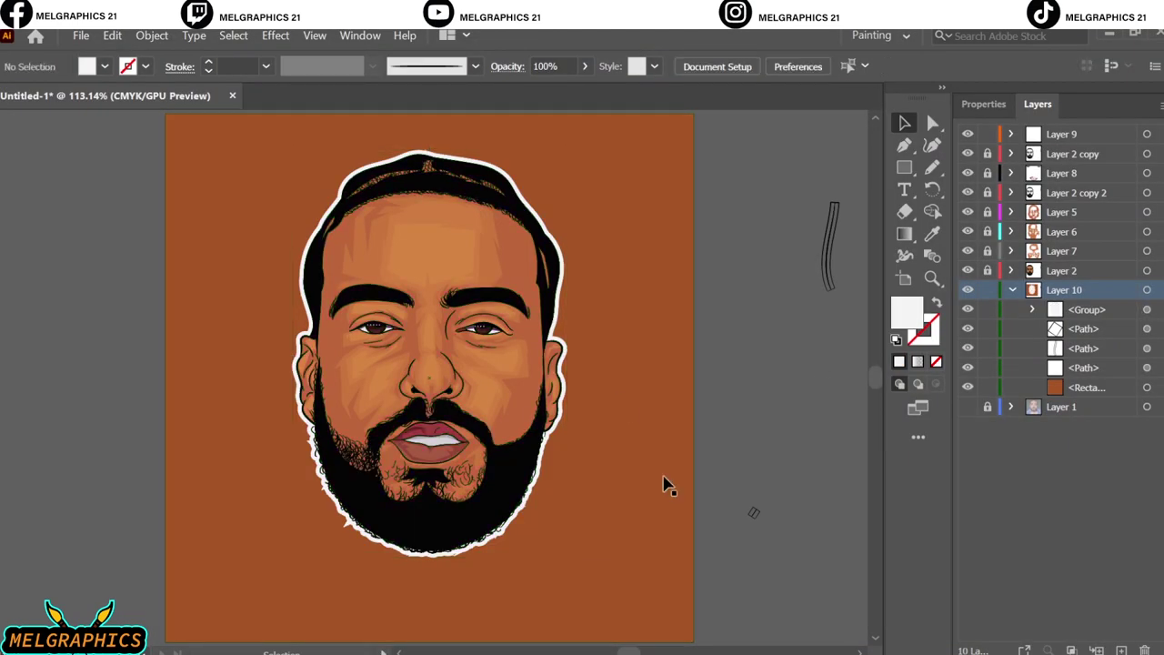
left_click(665, 483)
left_click(105, 67)
left_click(119, 110)
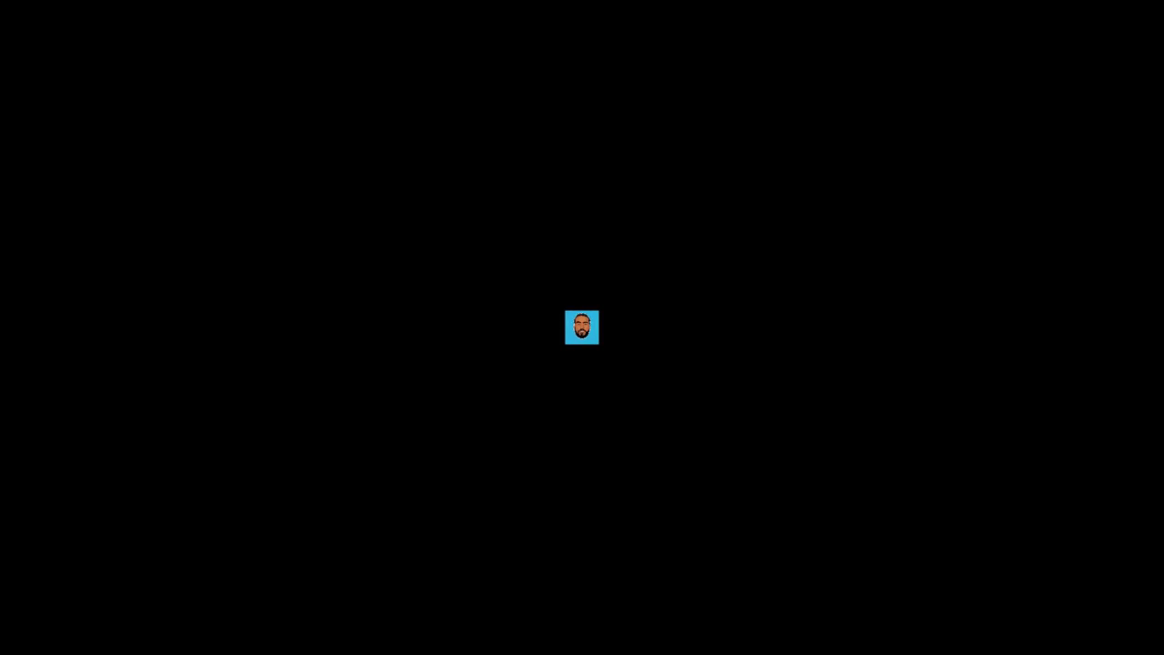